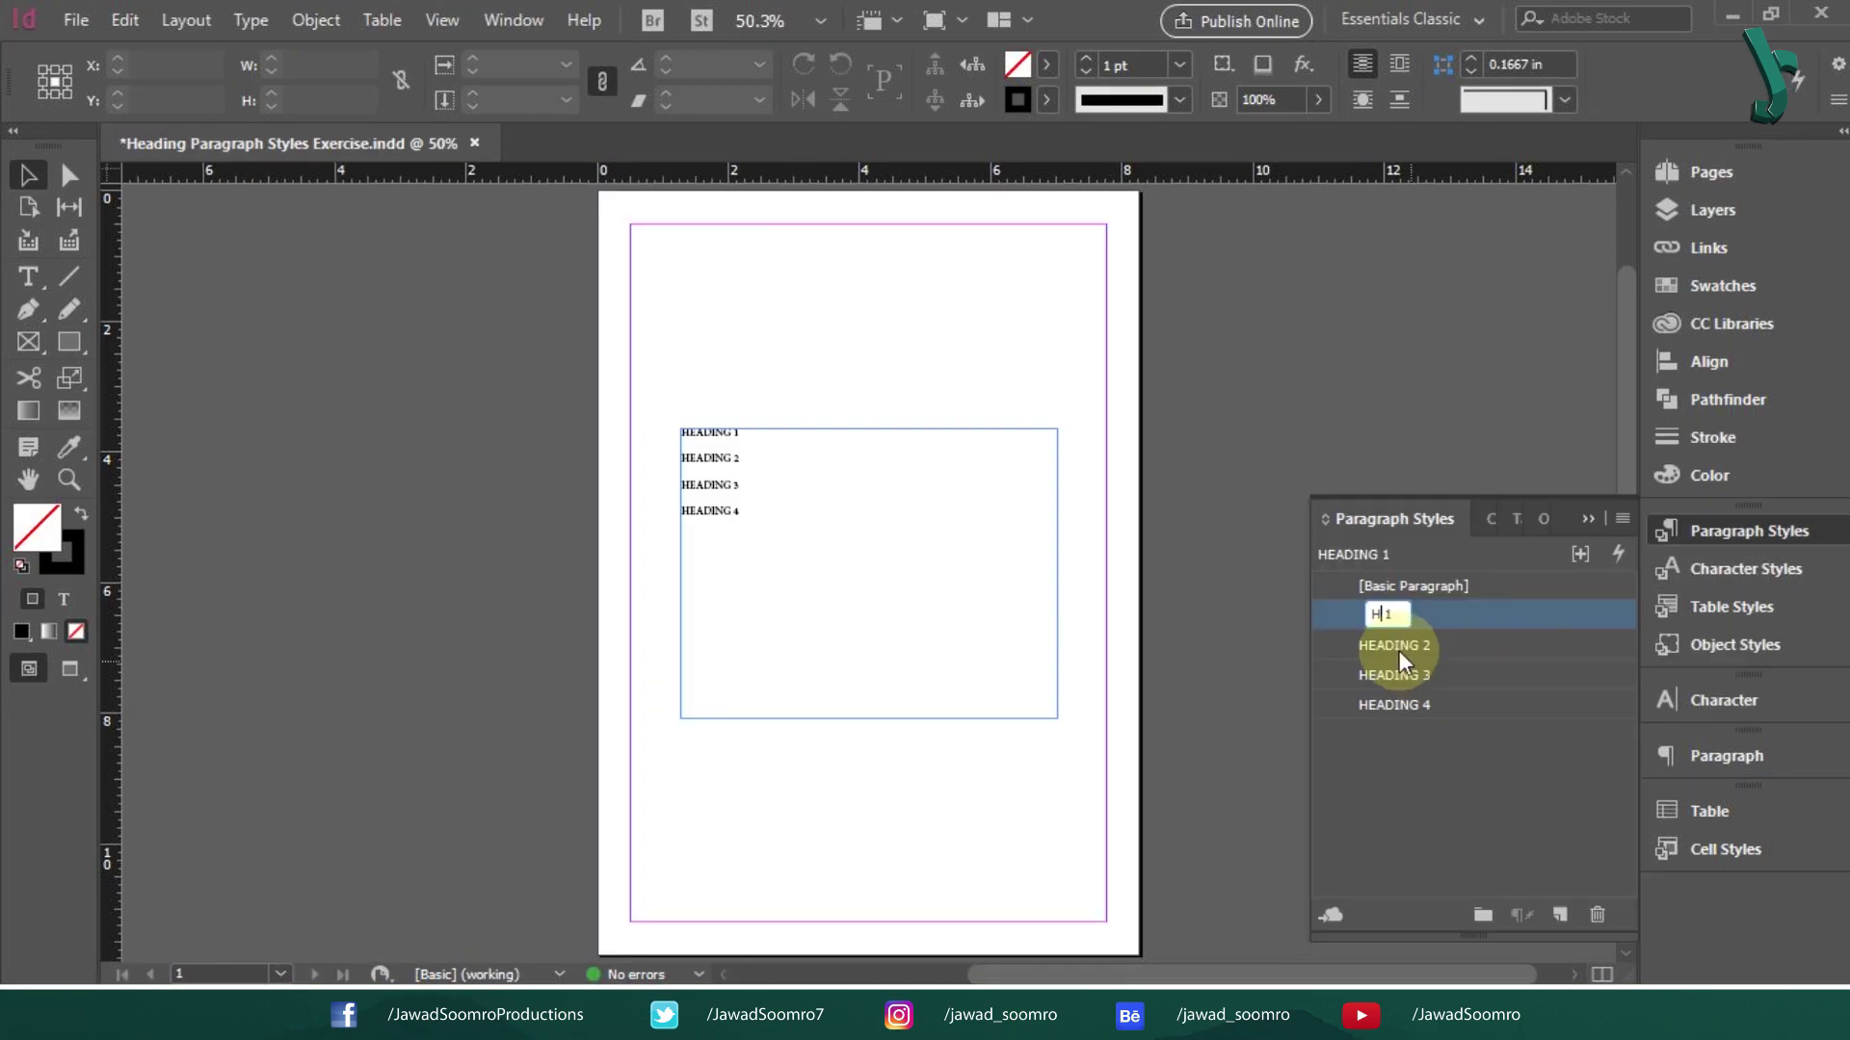
# Step: Rename the paragraph styles HEADING 2, HEADING 3 and HEADING 4 as H2, H3 and H4
pyautogui.click(1395, 651)
pyautogui.click(1395, 650)
pyautogui.write('H2')
pyautogui.press('Return')
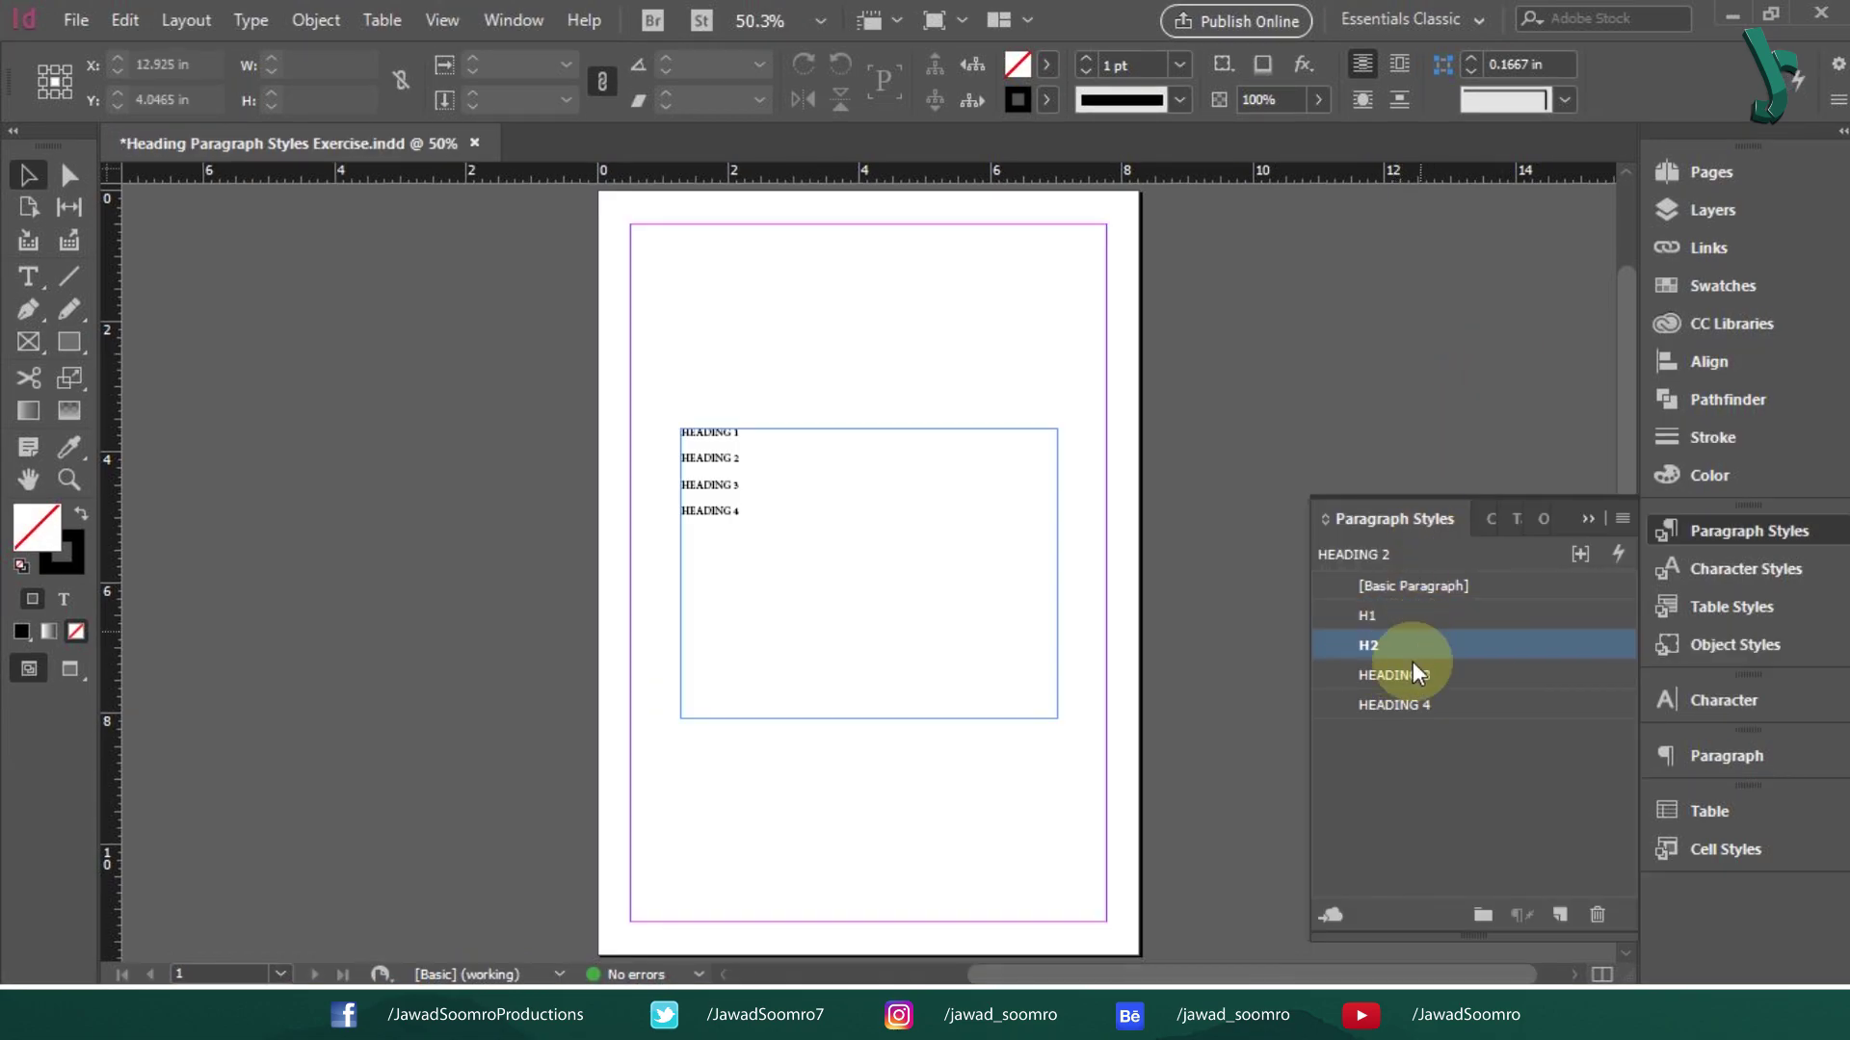
pyautogui.click(1384, 674)
pyautogui.click(1383, 675)
pyautogui.write('H3')
pyautogui.click(1416, 705)
pyautogui.click(1415, 707)
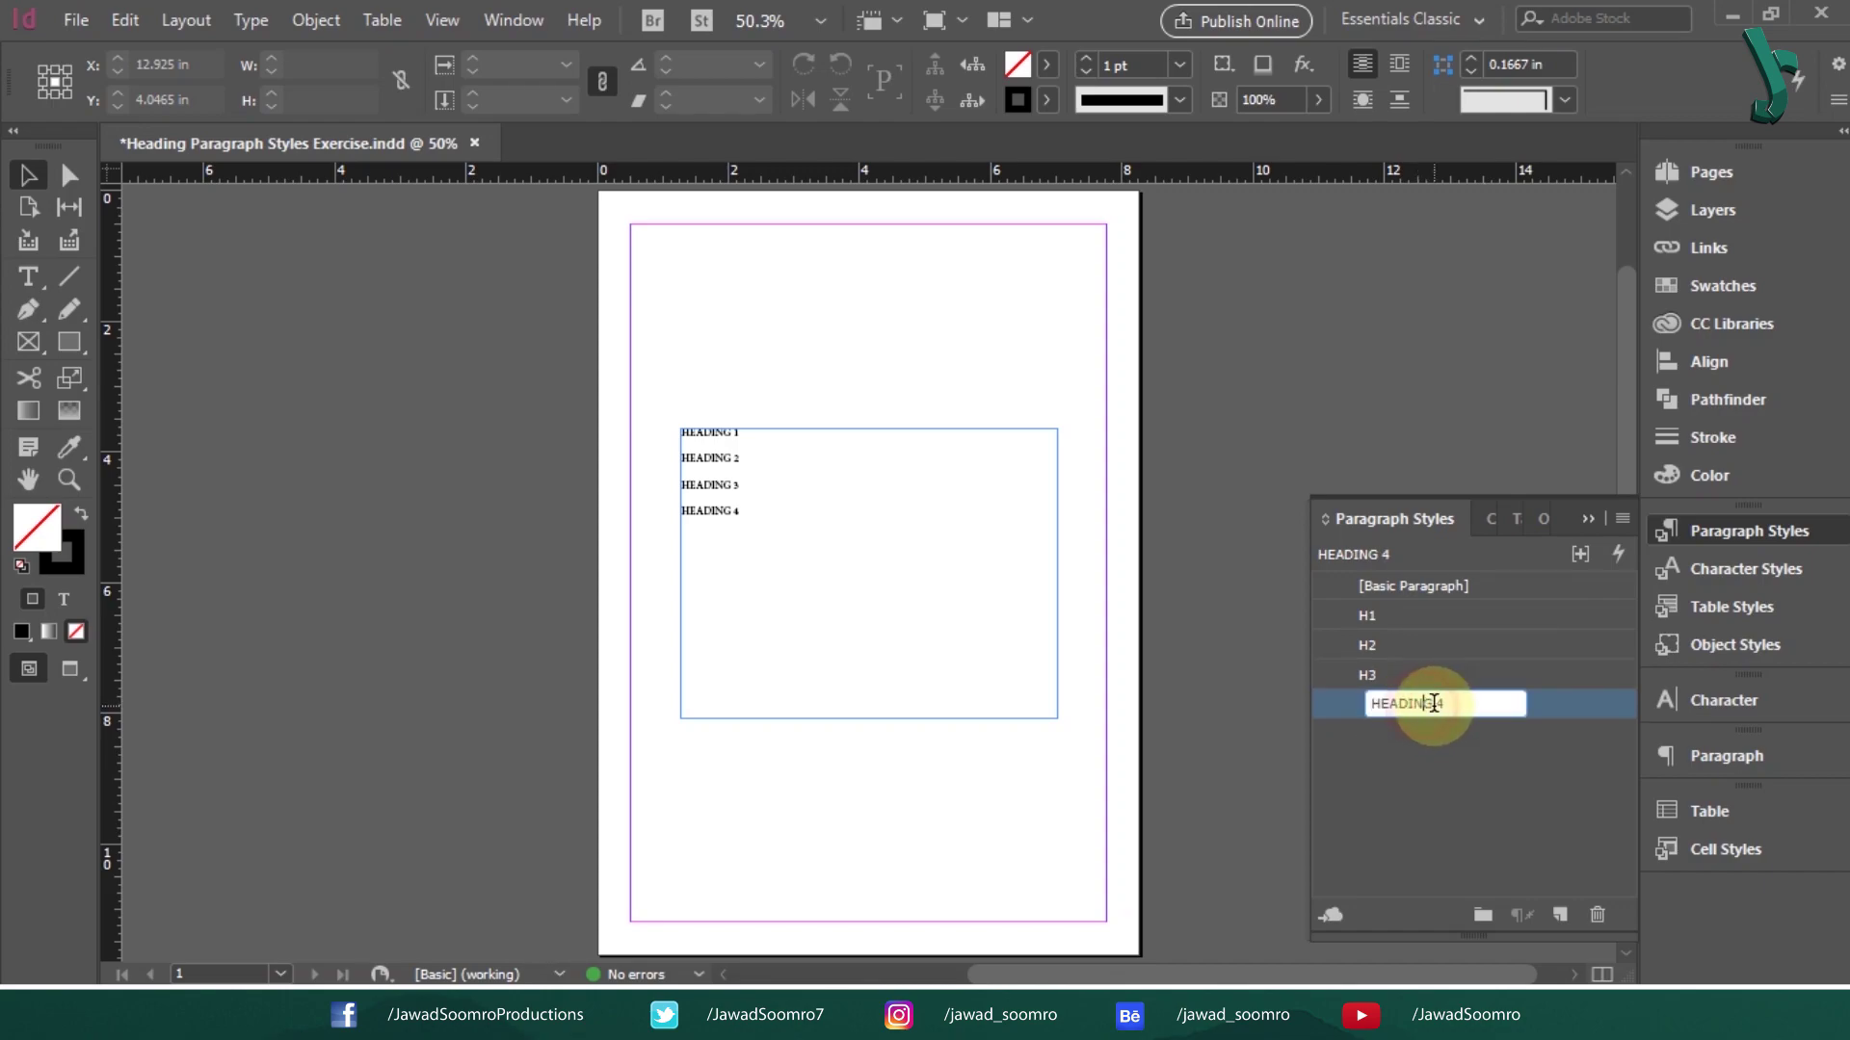
pyautogui.write('H4')
pyautogui.press('Return')
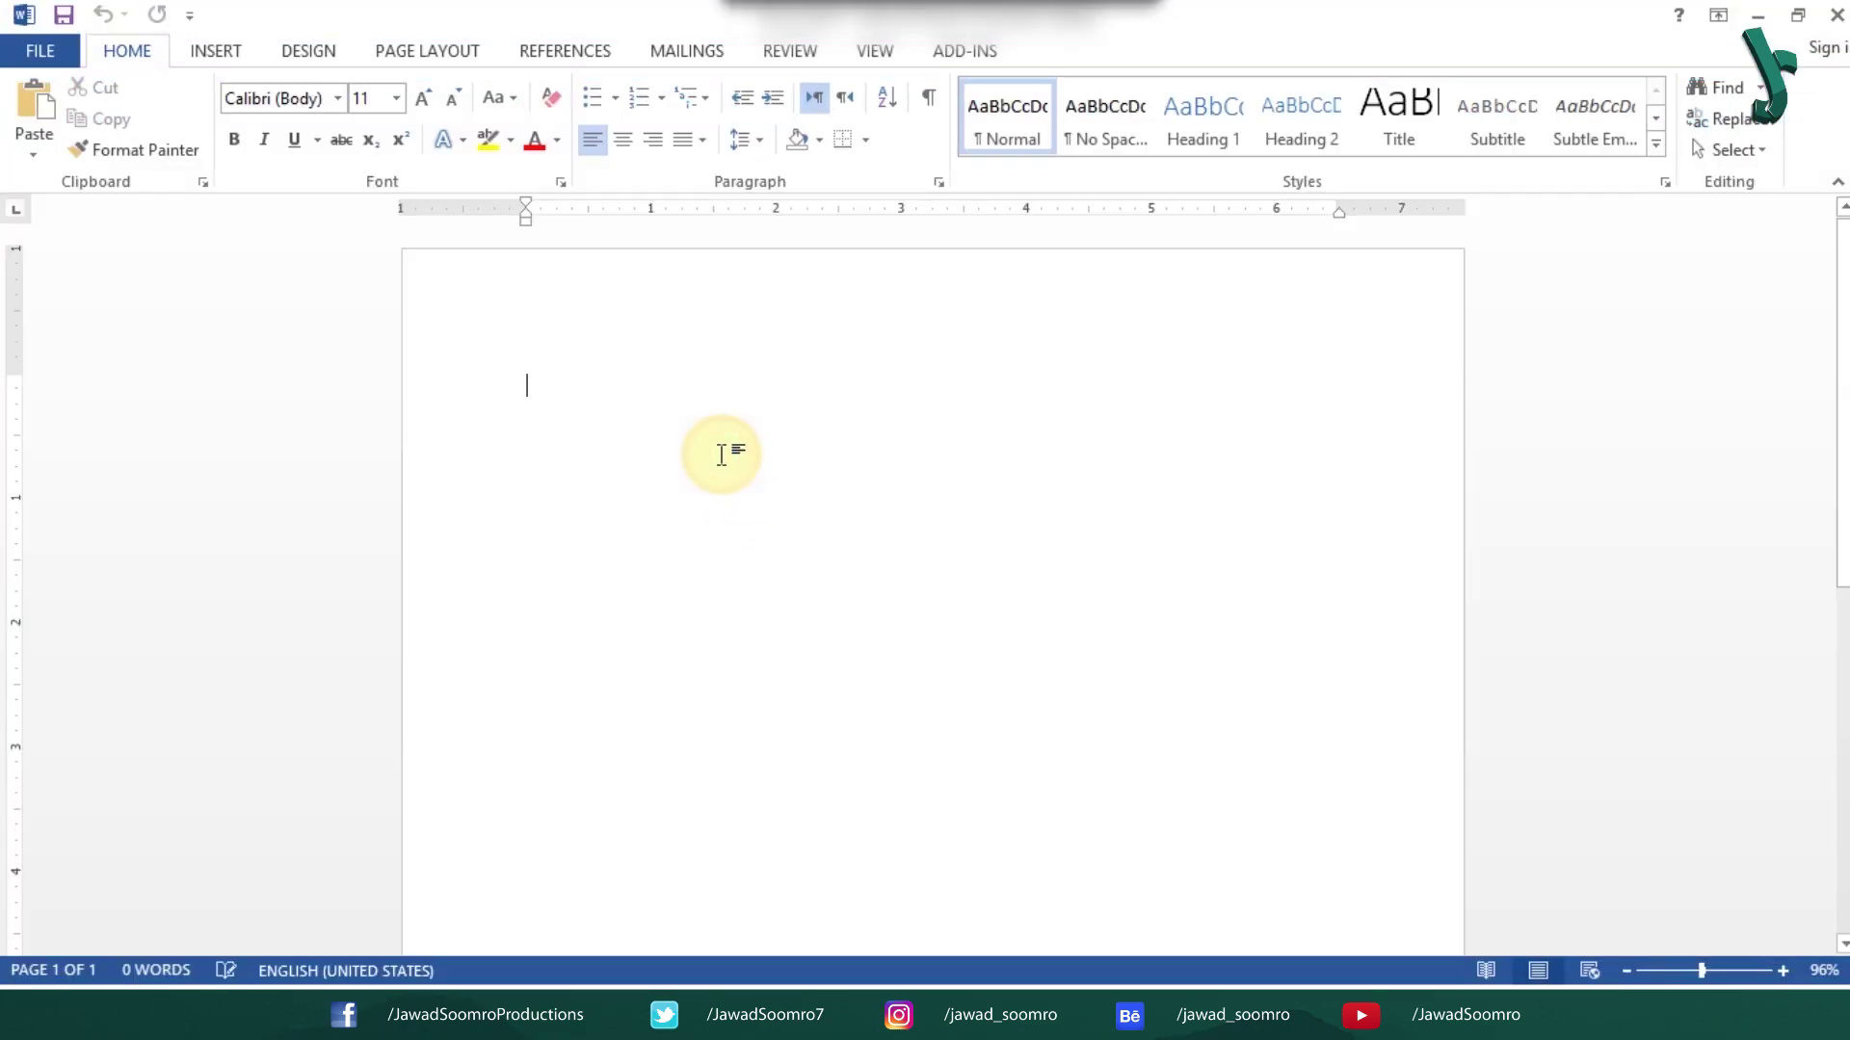
# Step: Paste the copied article into the blank document and apply the Title style to its first line, "Print Publishing Industry Standards 2019"
pyautogui.hotkey('ctrl', 'v')
pyautogui.scroll(15, 879, 289)
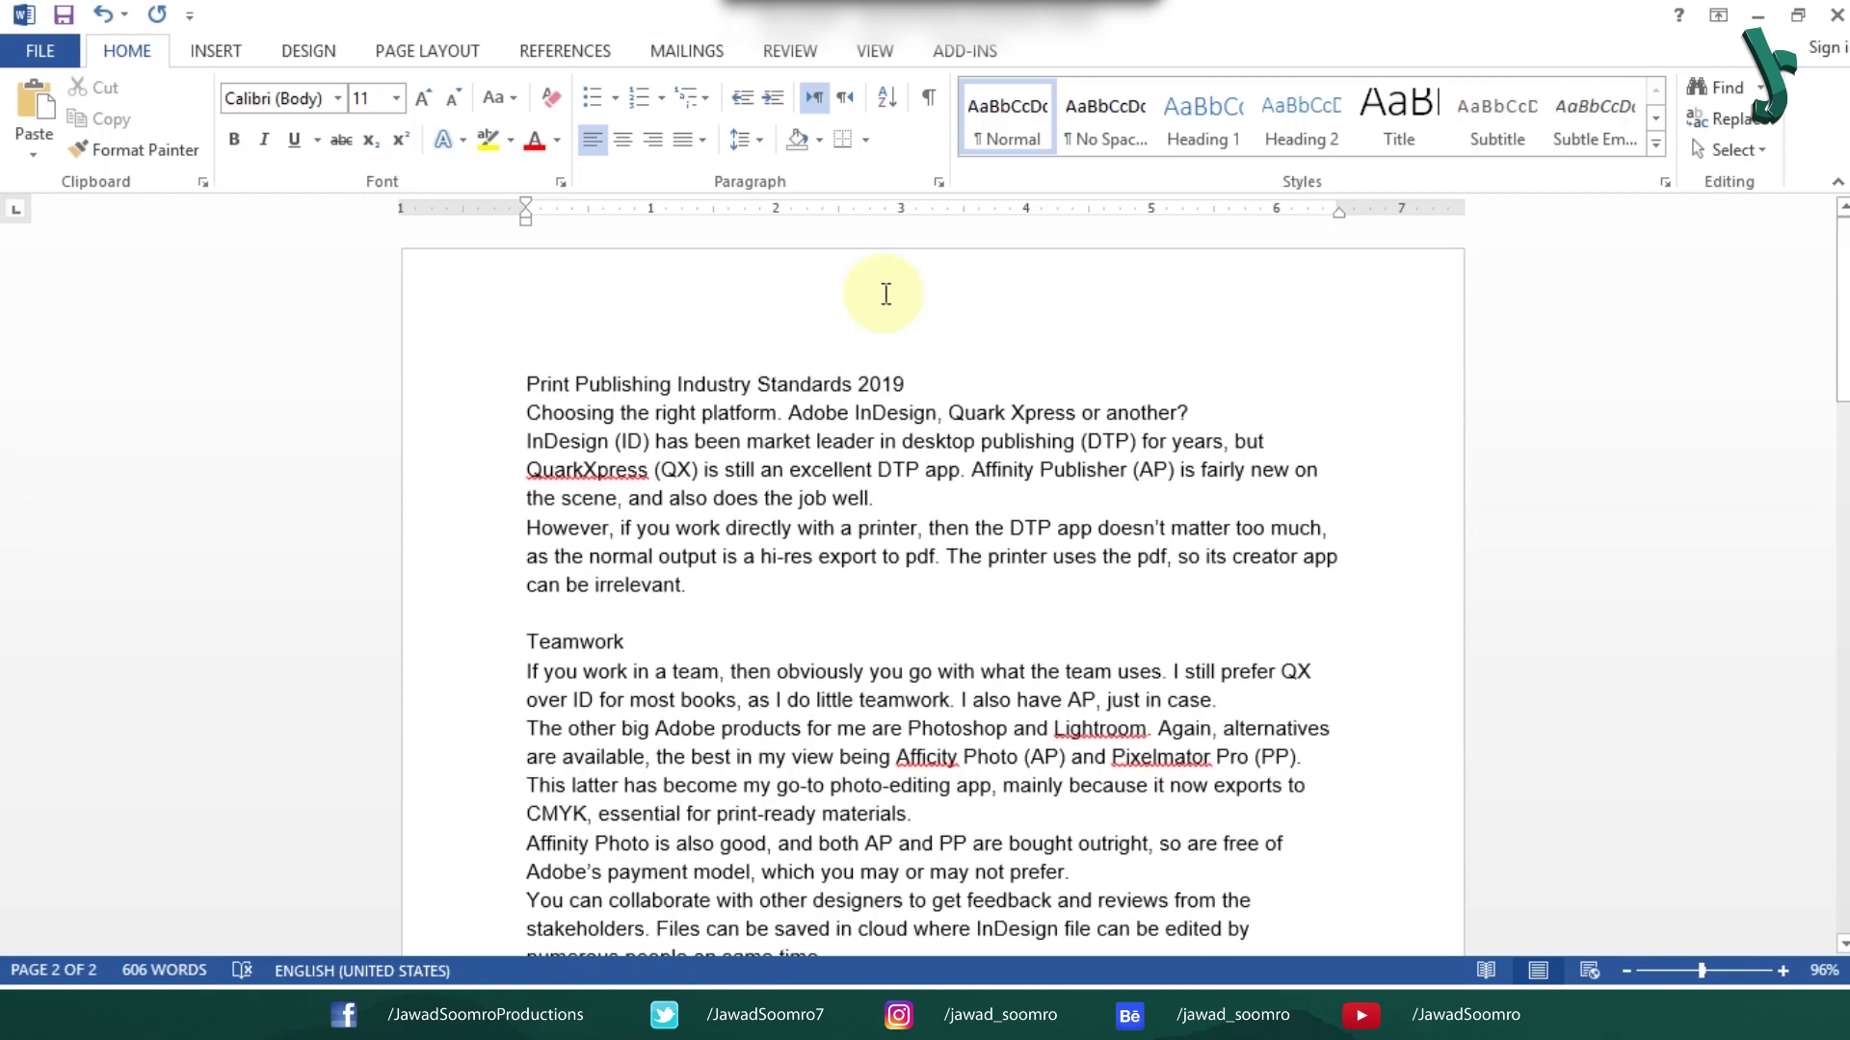
pyautogui.click(936, 379)
pyautogui.click(1401, 128)
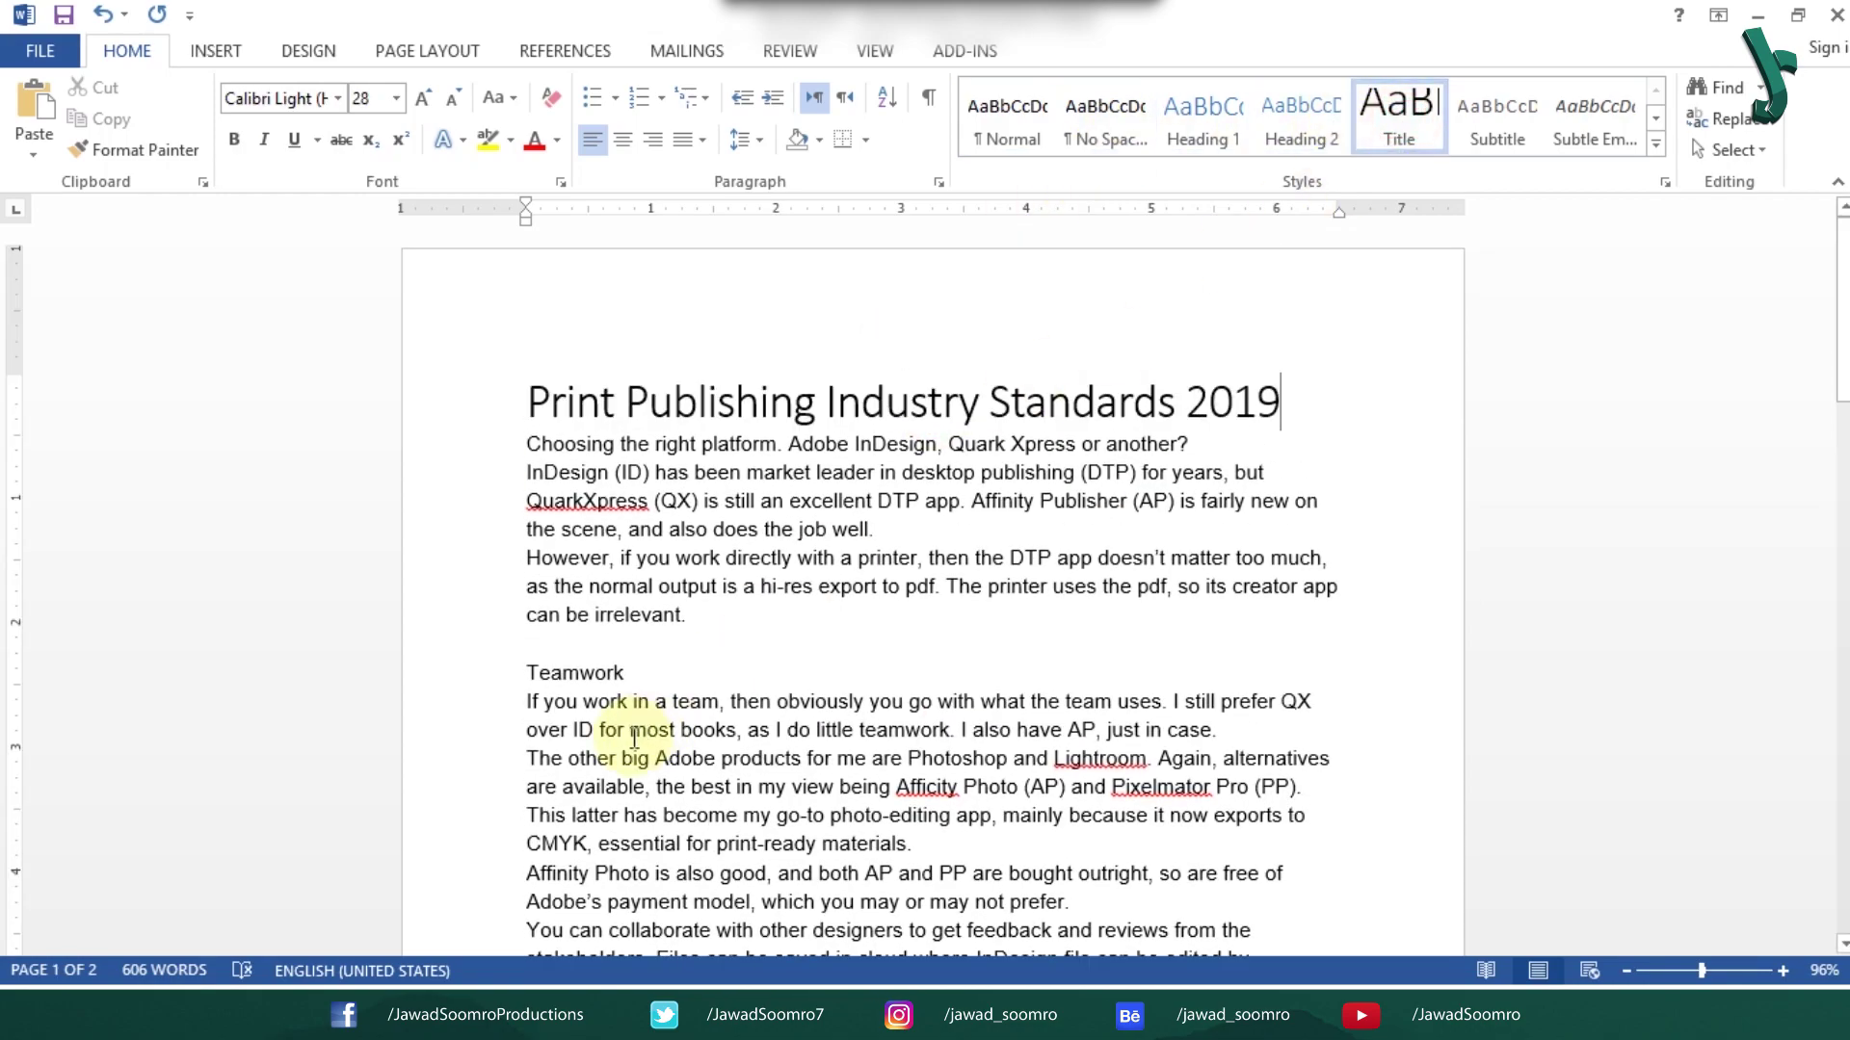
# Step: Apply the Title style to the lines "Teamwork", "InDesign vs Photoshop and Illustrator" and "Use the right tool for the right job."
pyautogui.click(652, 668)
pyautogui.click(1399, 126)
pyautogui.moveTo(1843, 308); pyautogui.dragTo(1843, 427)
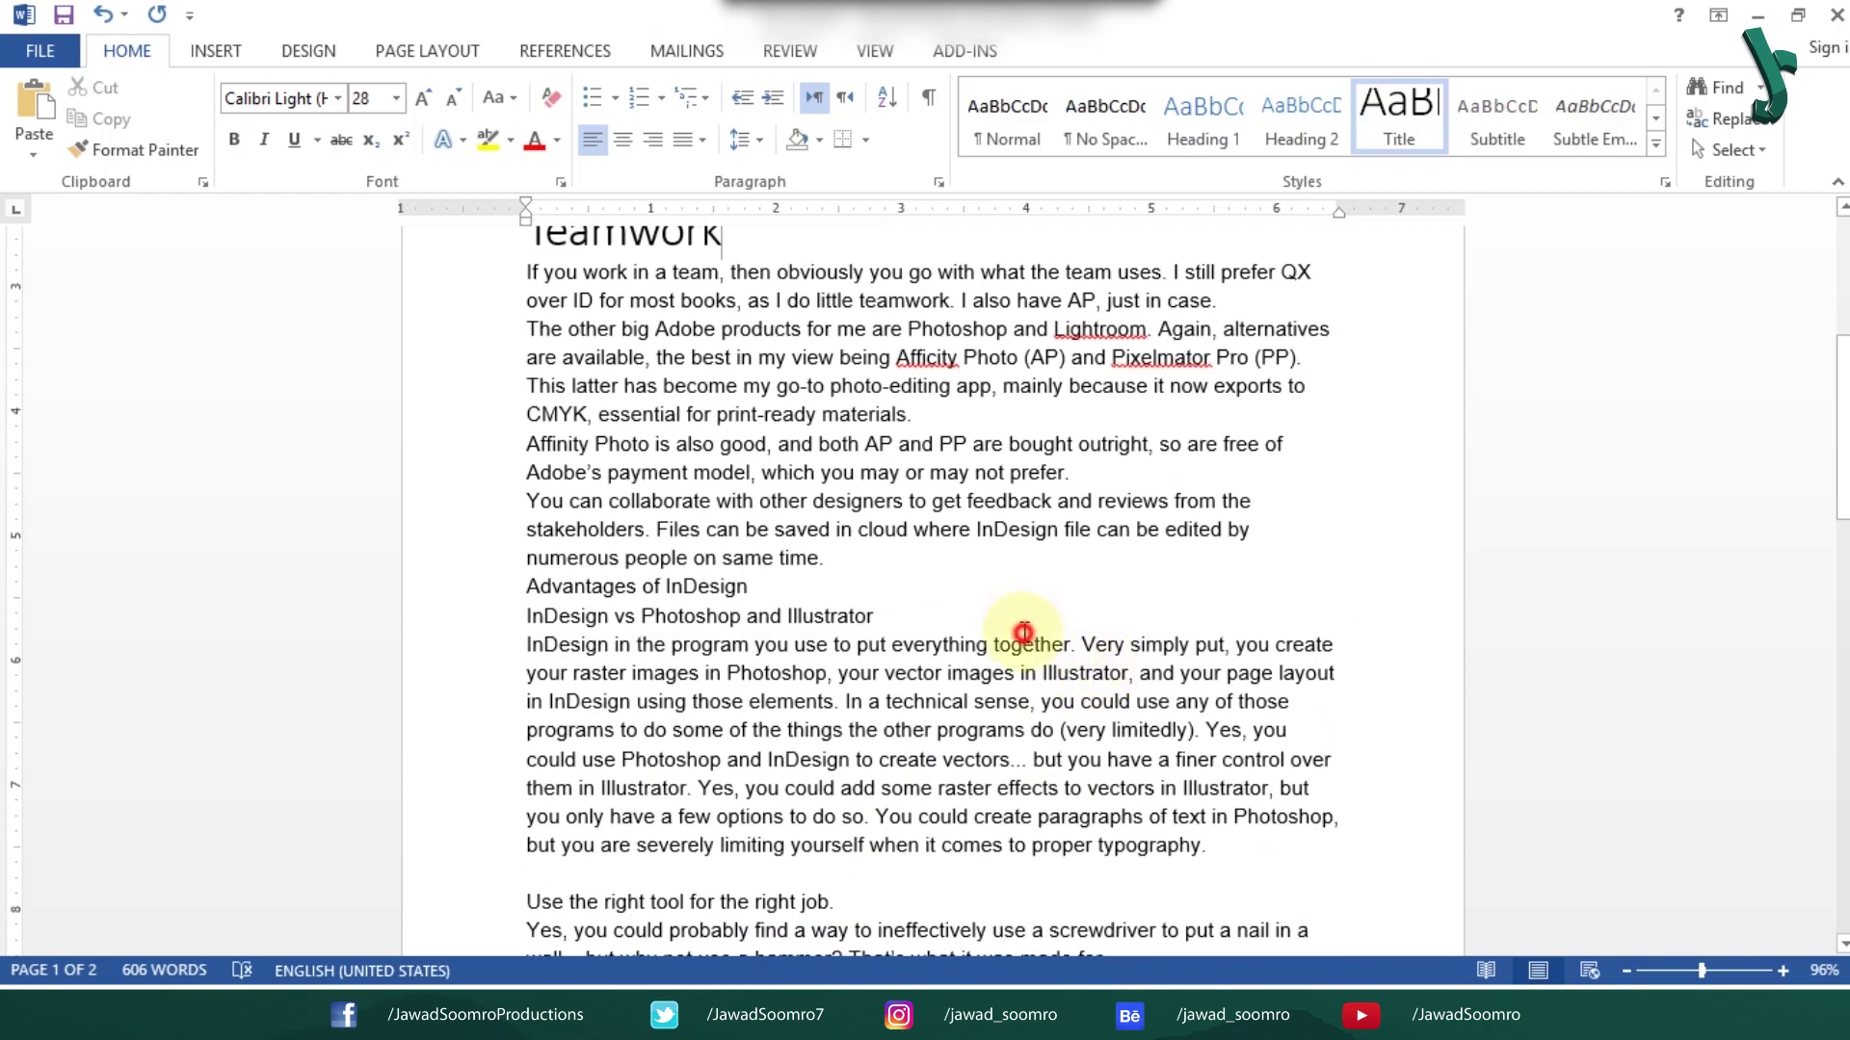
pyautogui.click(913, 616)
pyautogui.click(1398, 125)
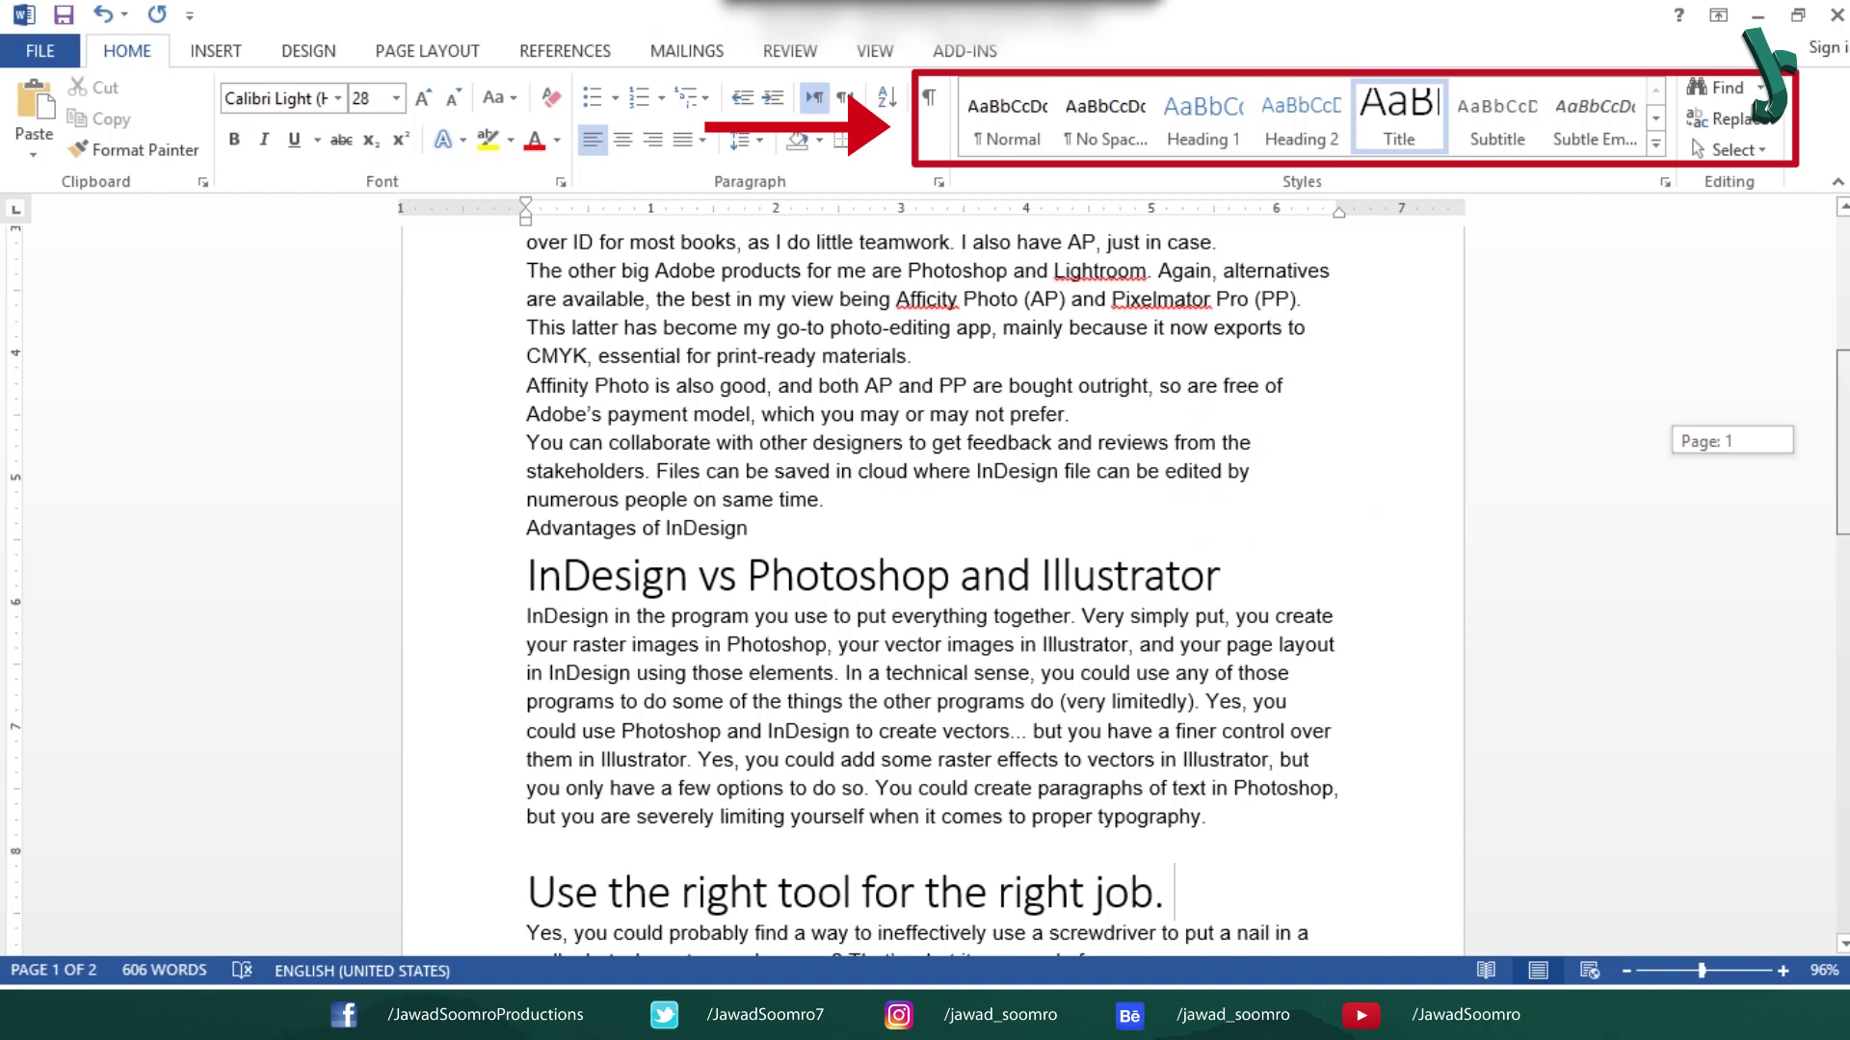
pyautogui.scroll(6, 1804, 246)
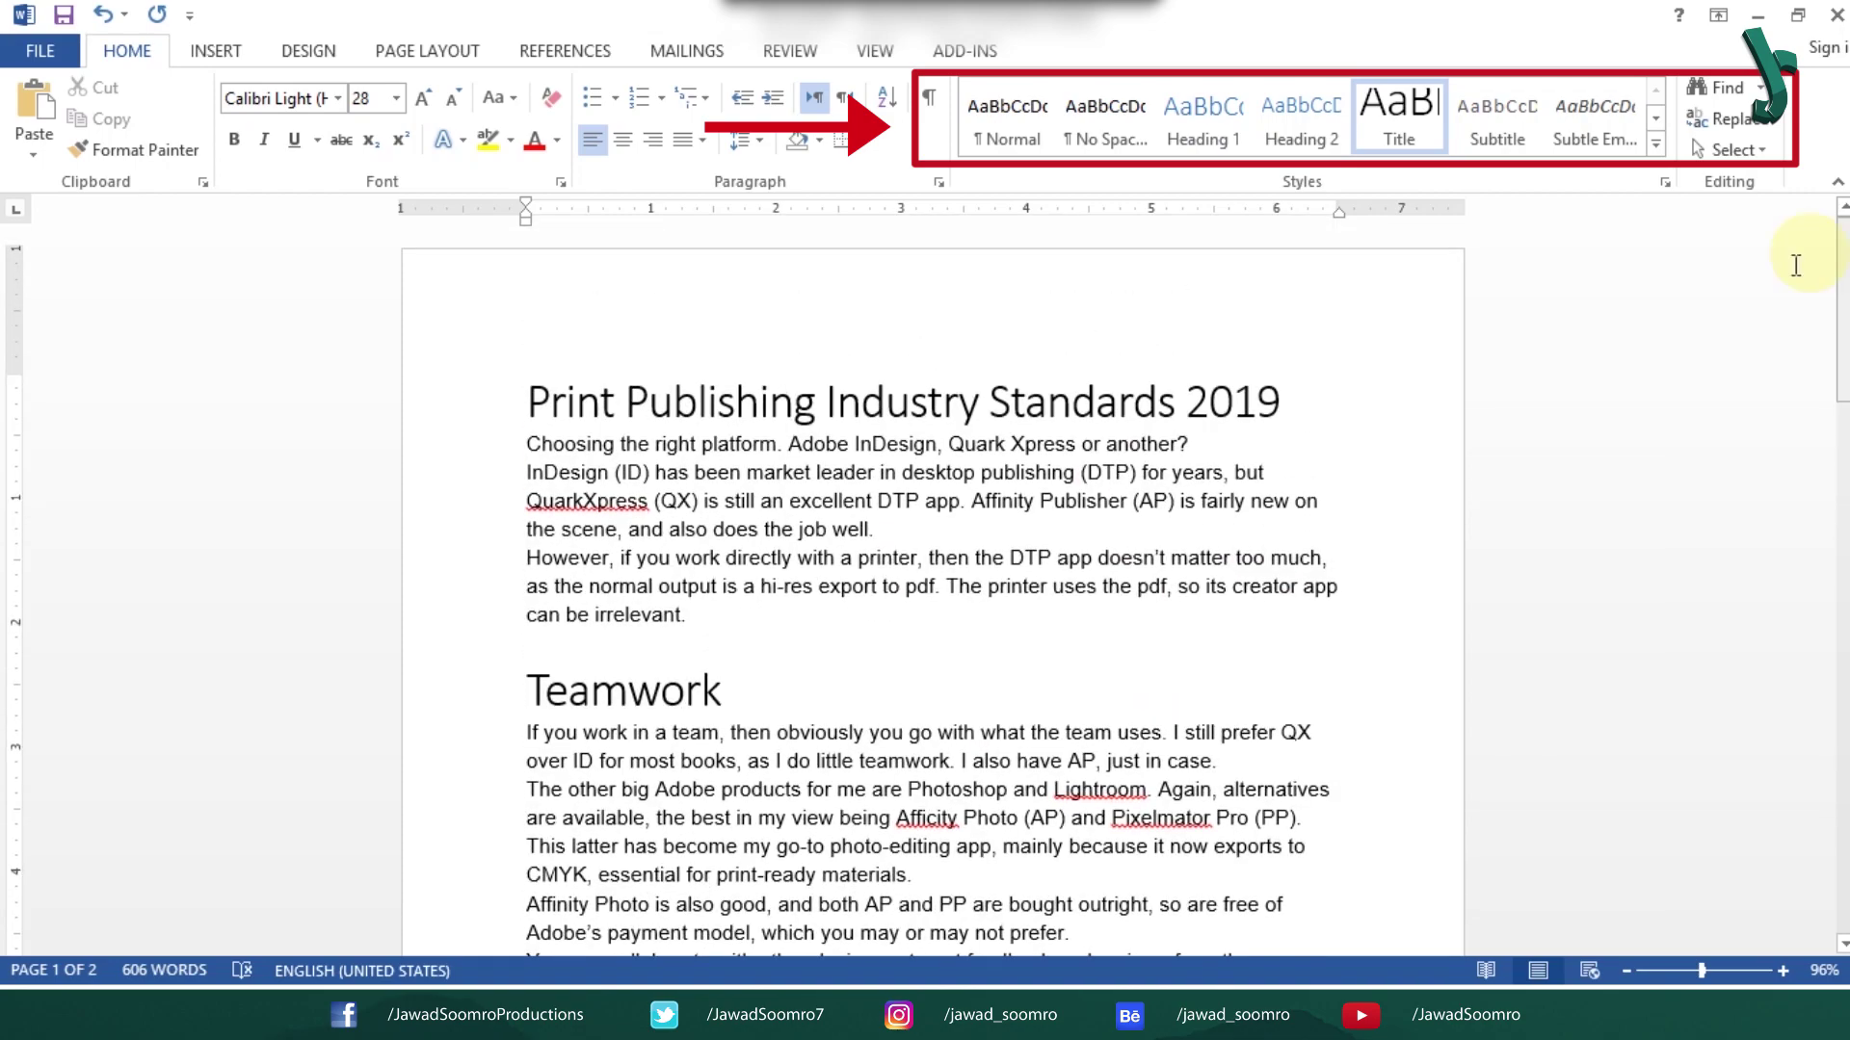
pyautogui.click(1663, 183)
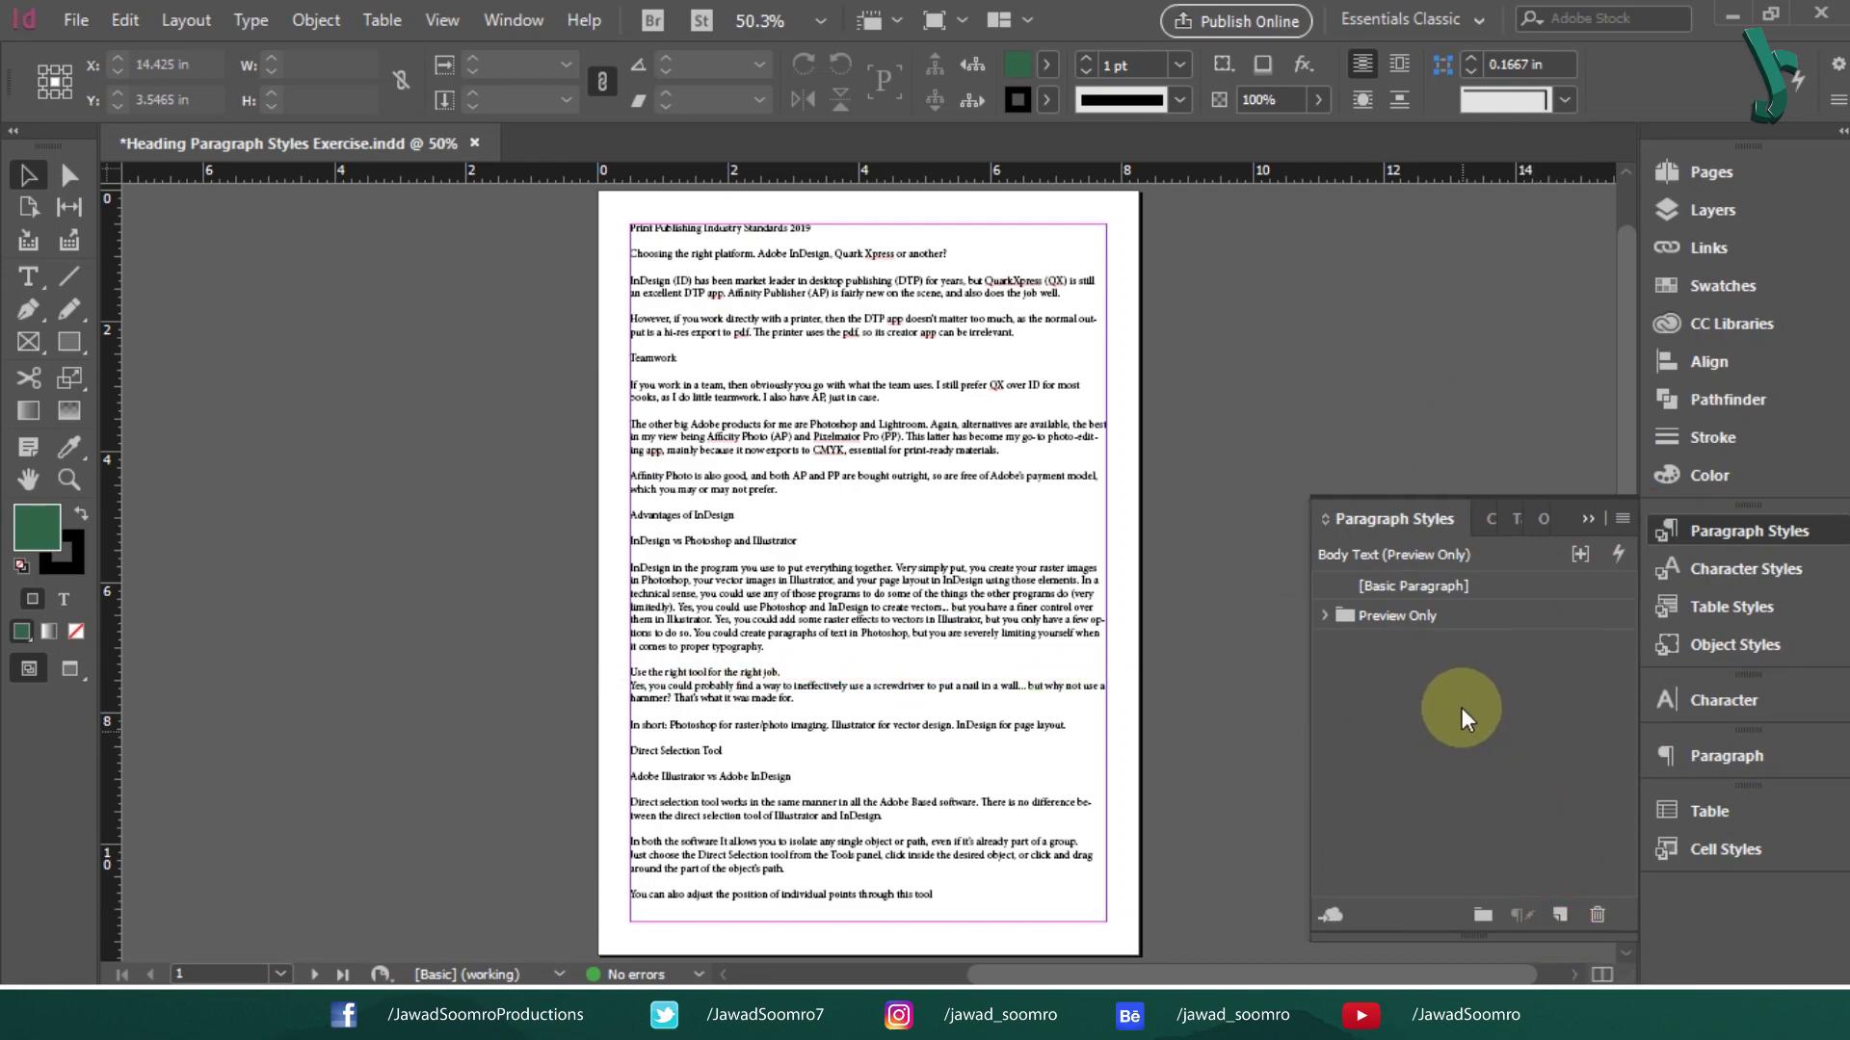
# Step: Examine the paragraph styles inside the Preview Only group and the commands available for Paragraph Style 1
pyautogui.click(1519, 755)
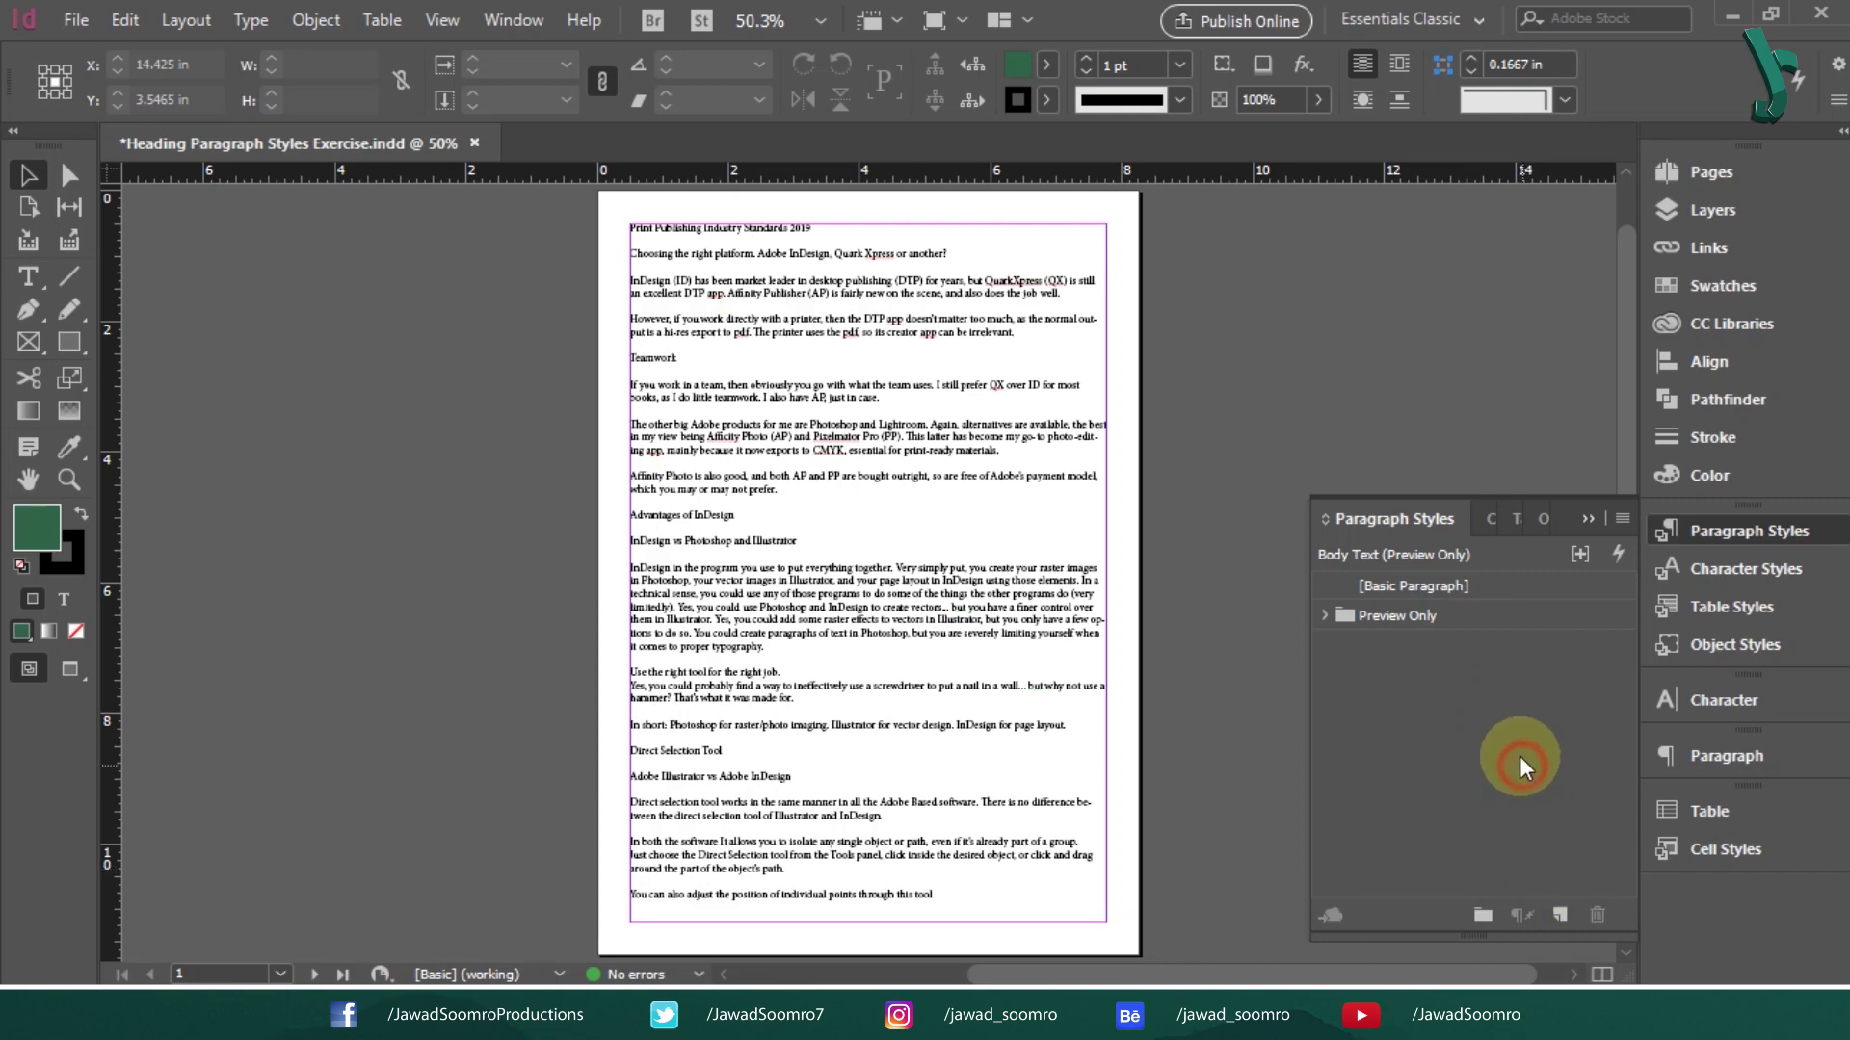
pyautogui.click(1323, 615)
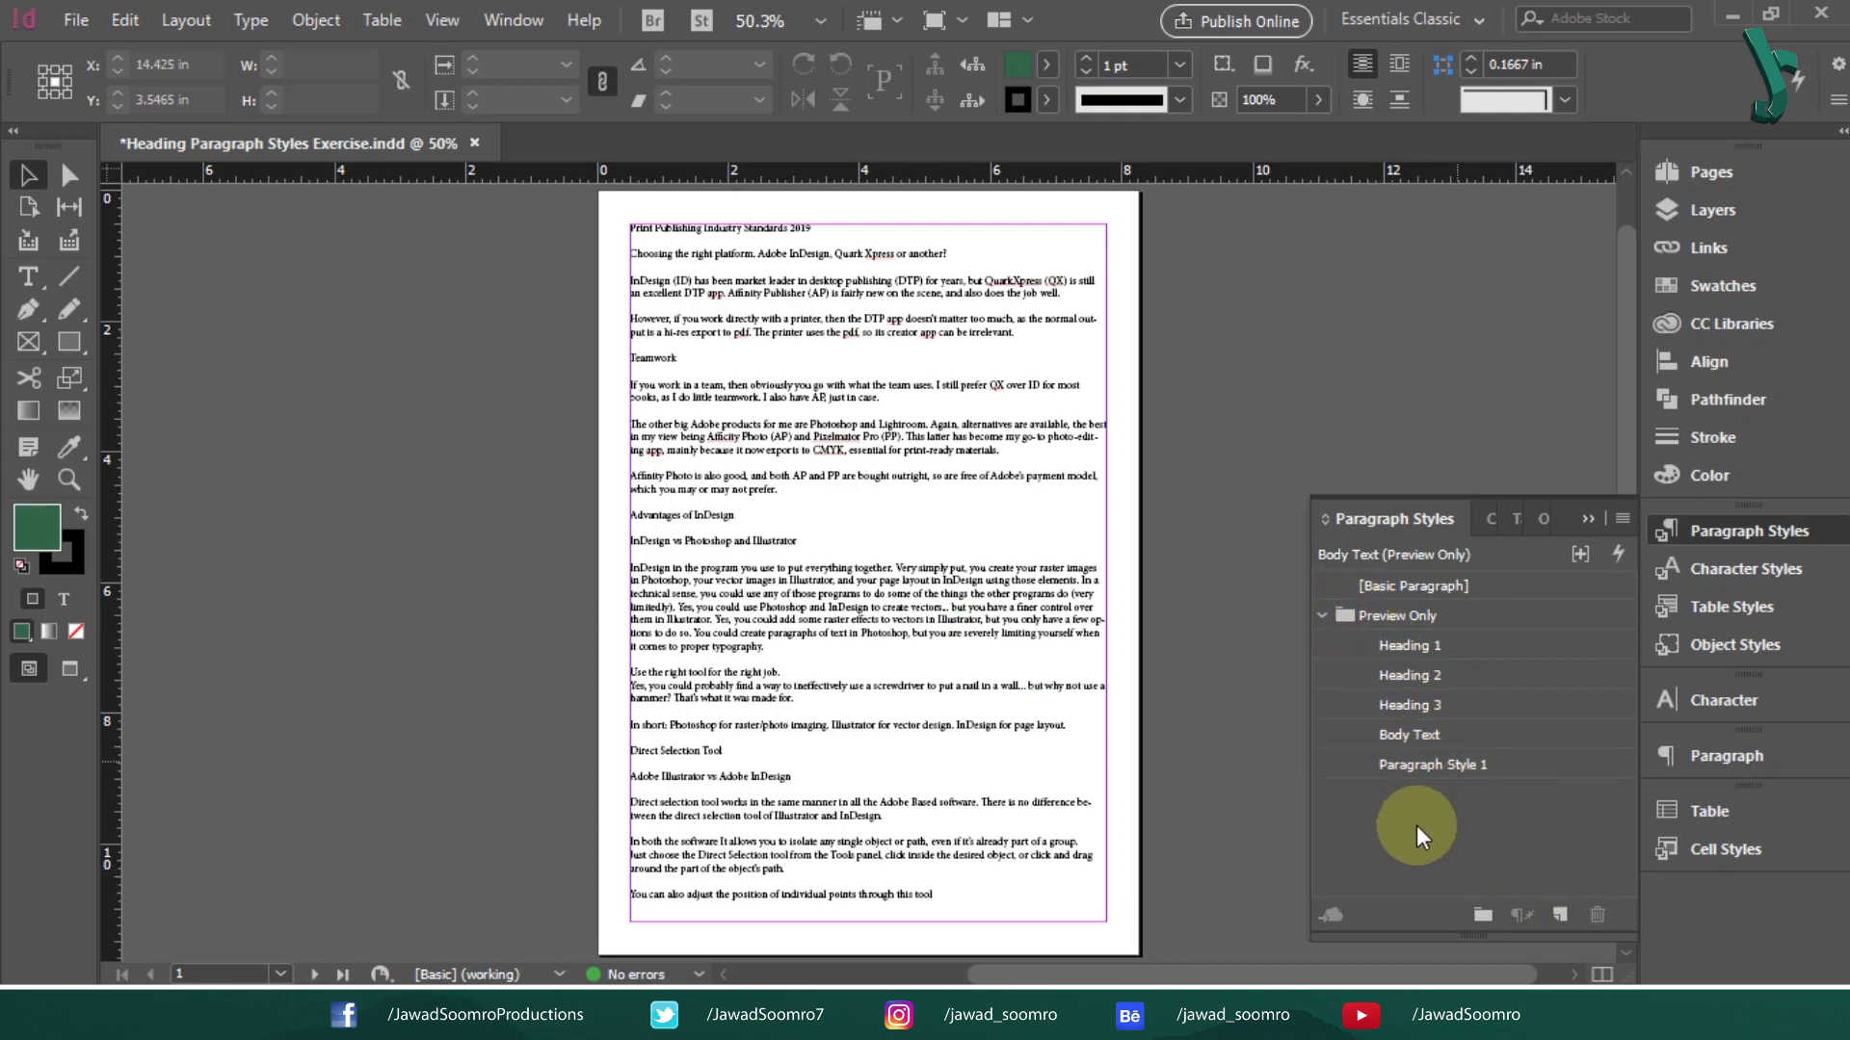
pyautogui.rightClick(1464, 763)
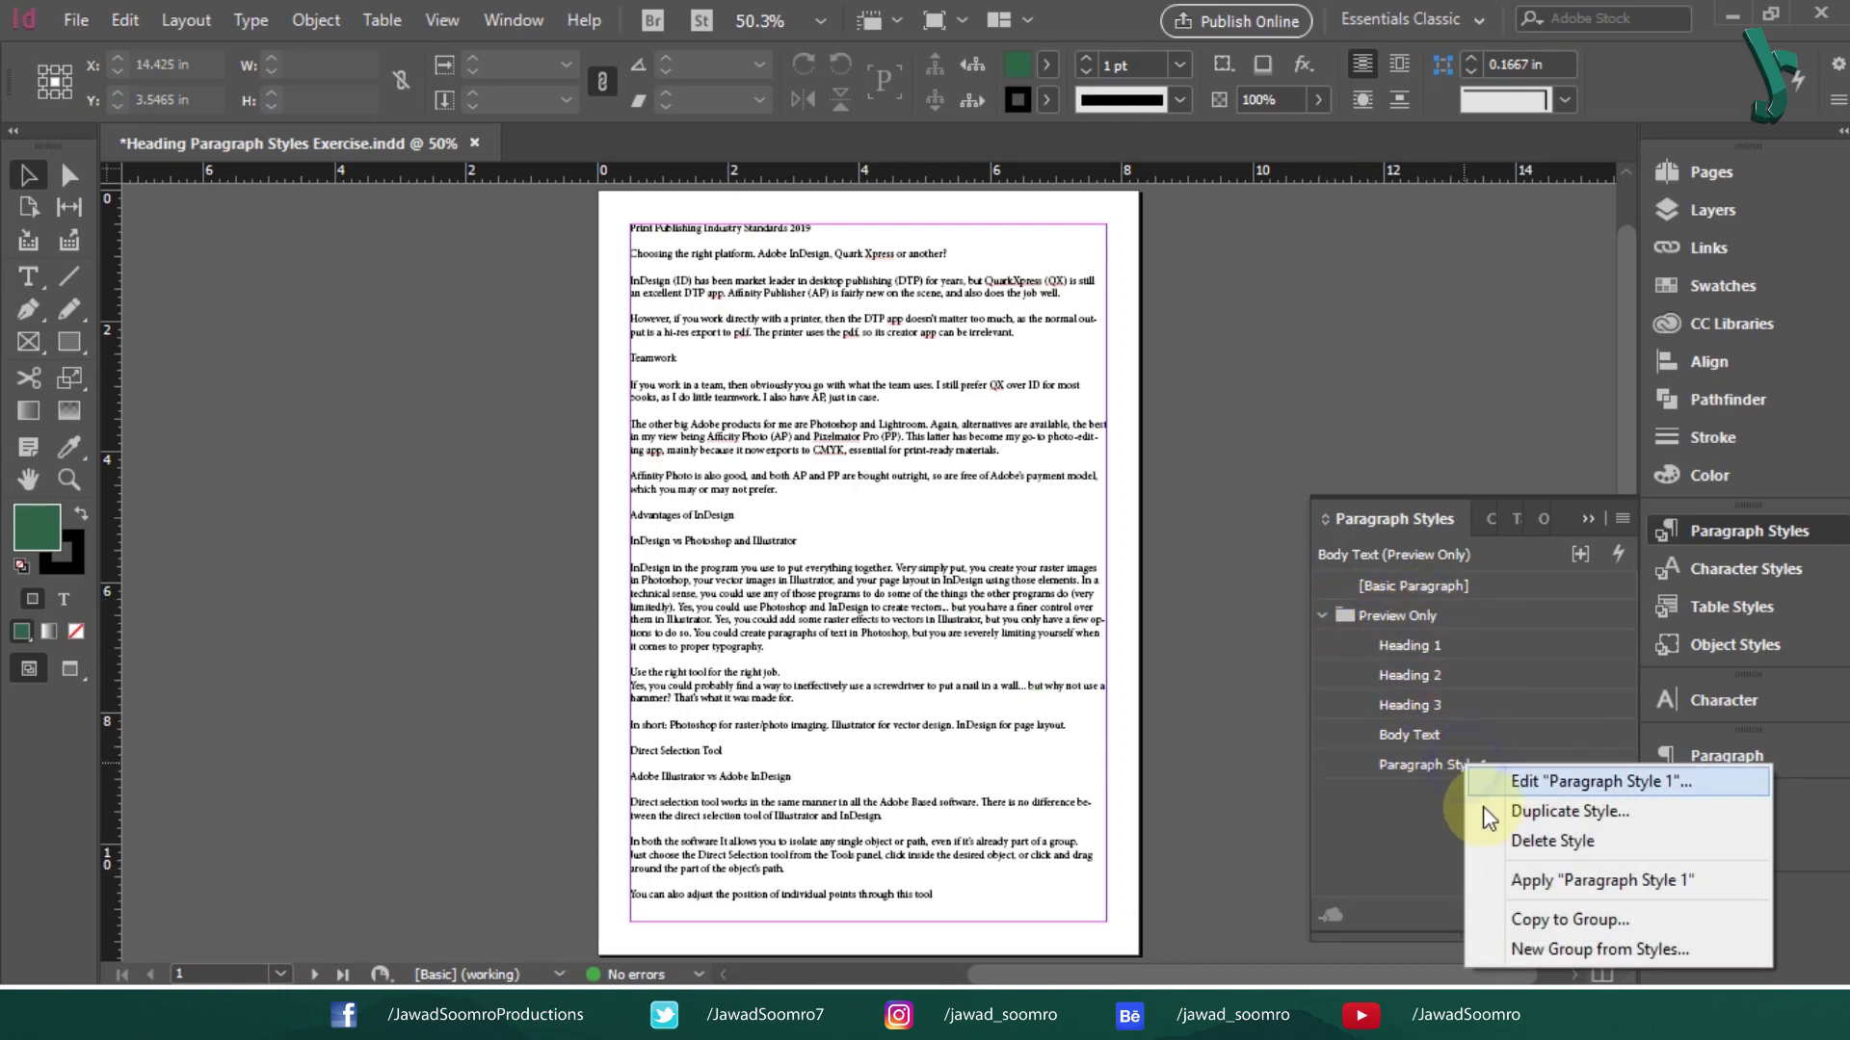
pyautogui.click(1414, 829)
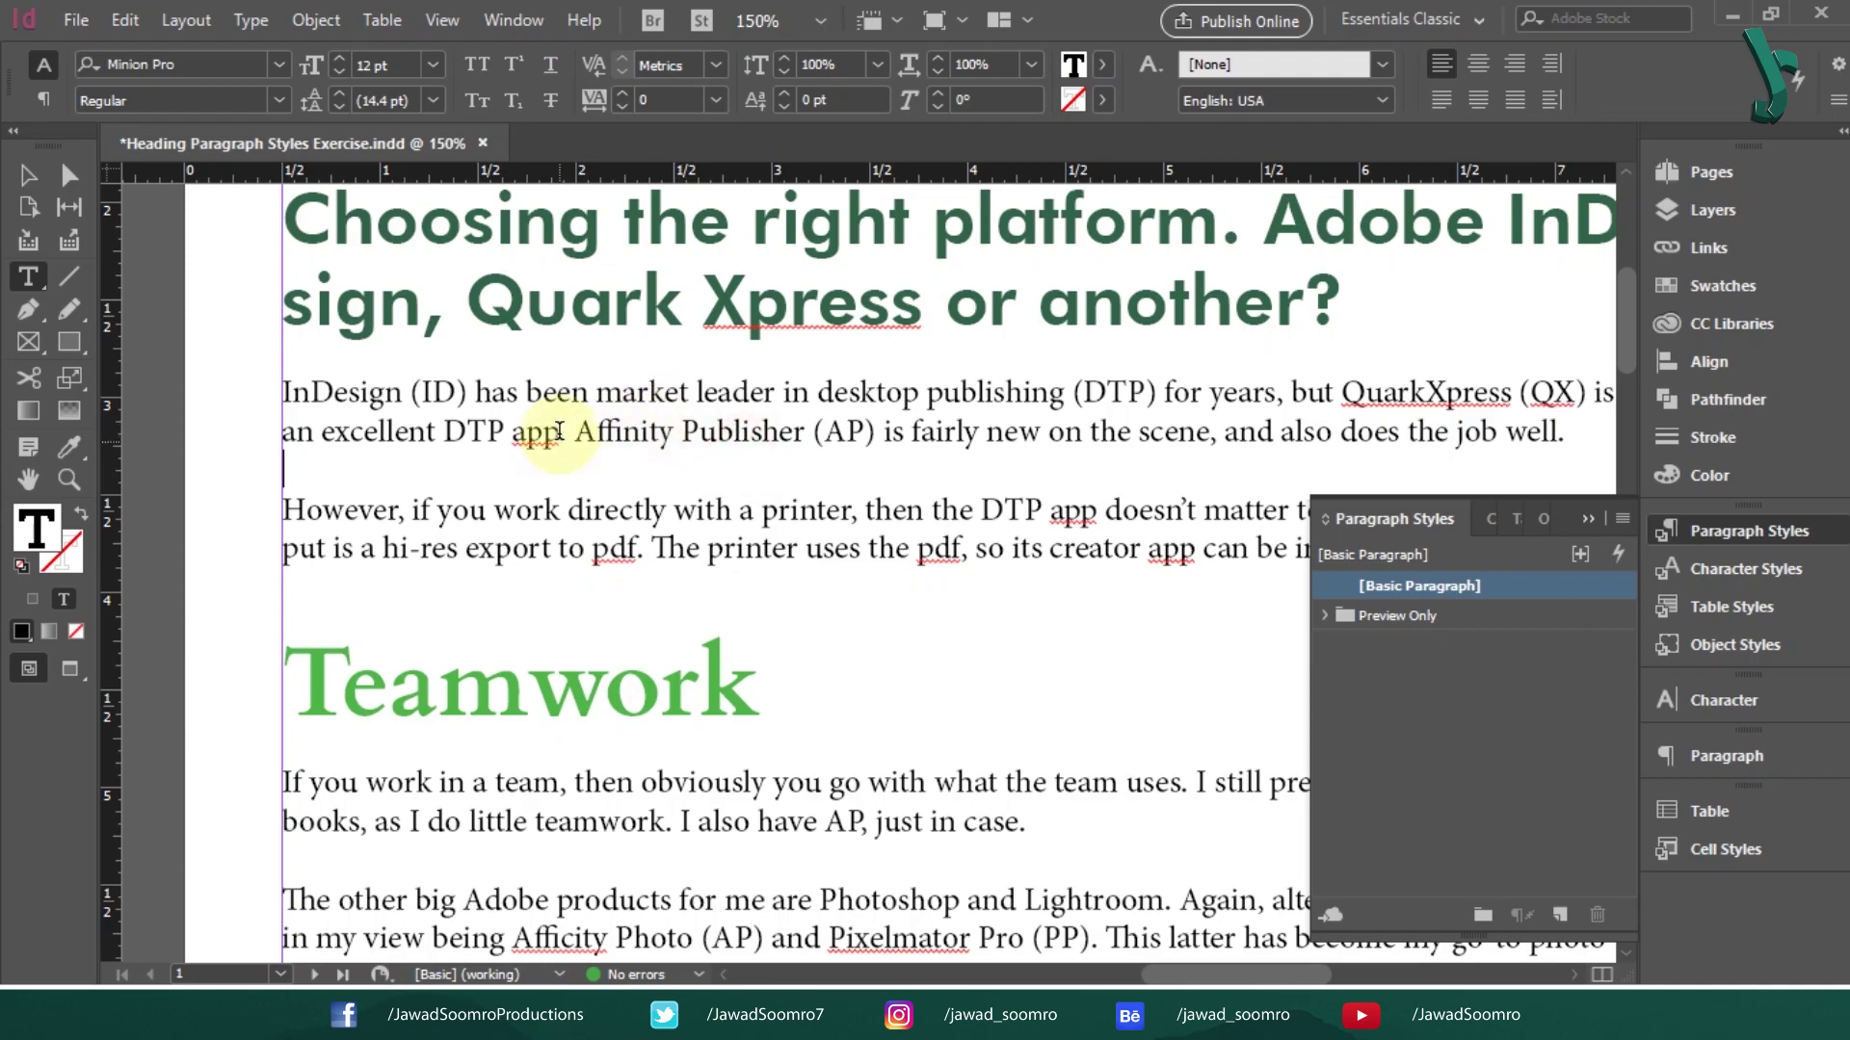
# Step: Change most of the first body paragraph, starting "InDesign (ID) has been market leader", to a decorative script font
pyautogui.moveTo(595, 432); pyautogui.dragTo(823, 433)
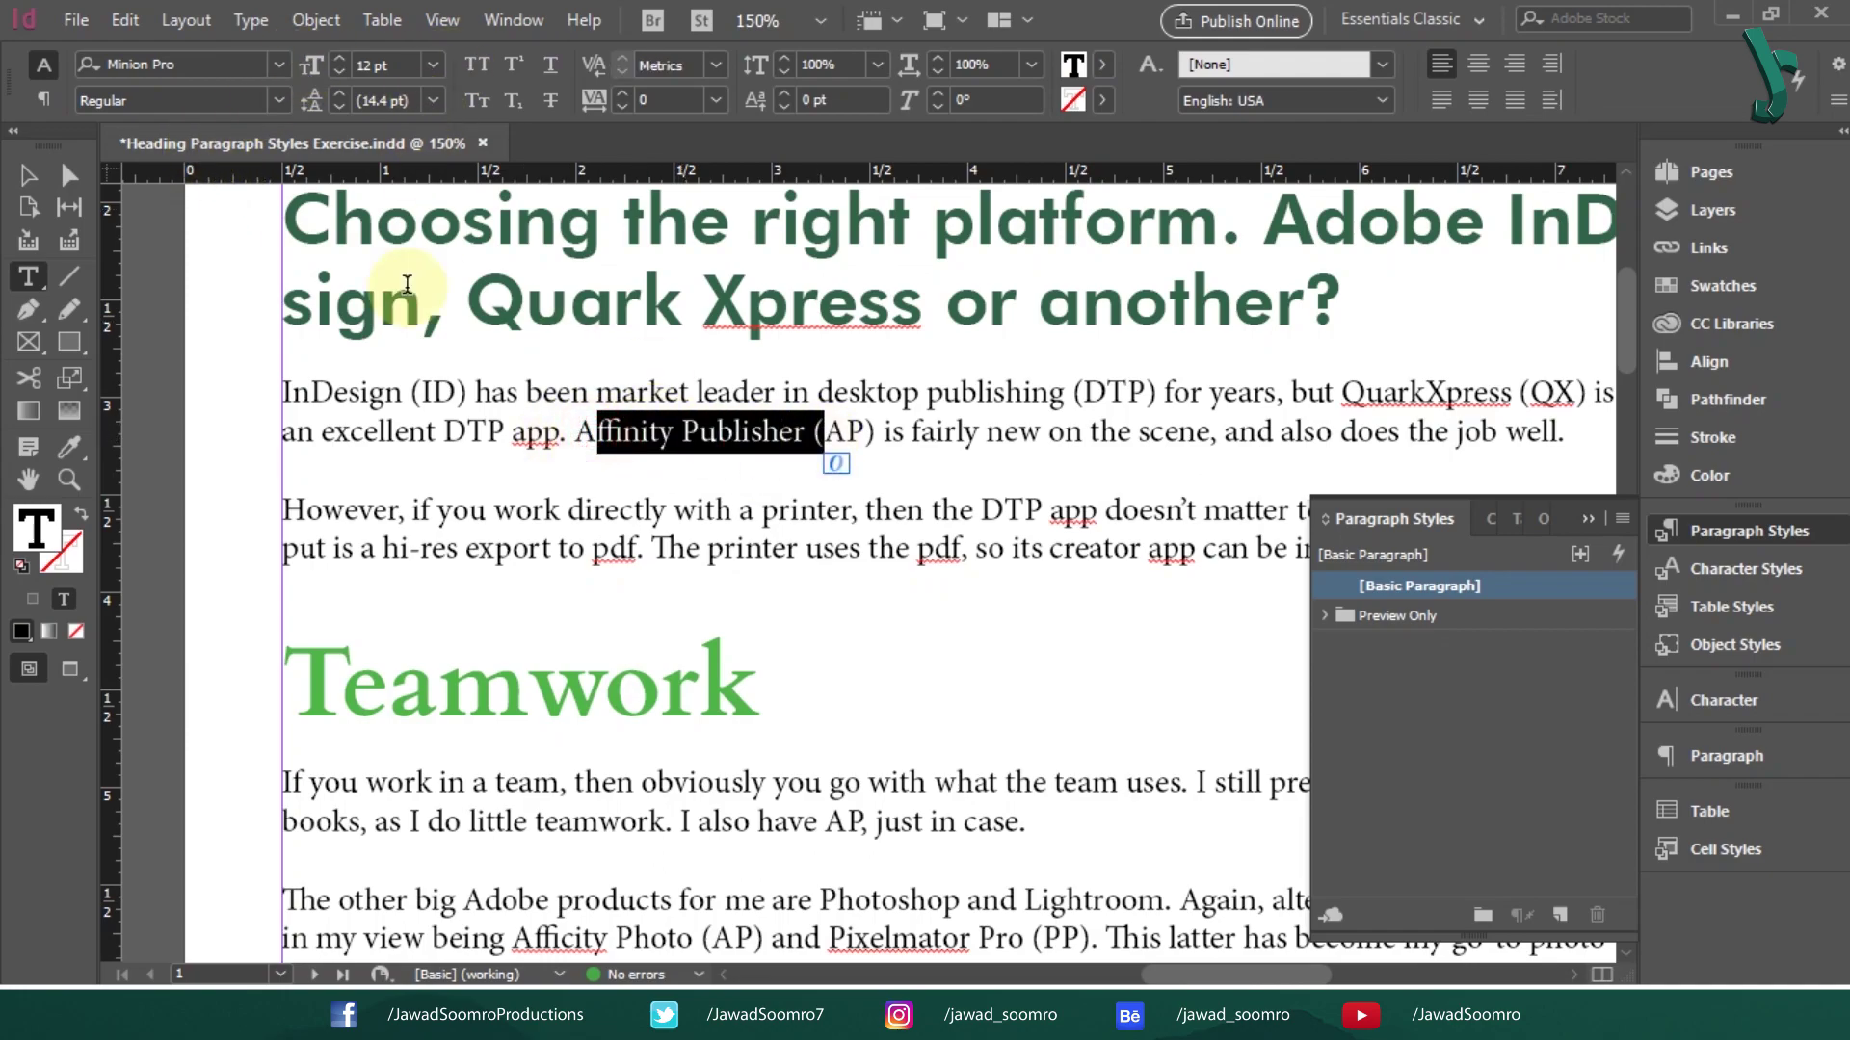
pyautogui.moveTo(285, 390); pyautogui.dragTo(1018, 431)
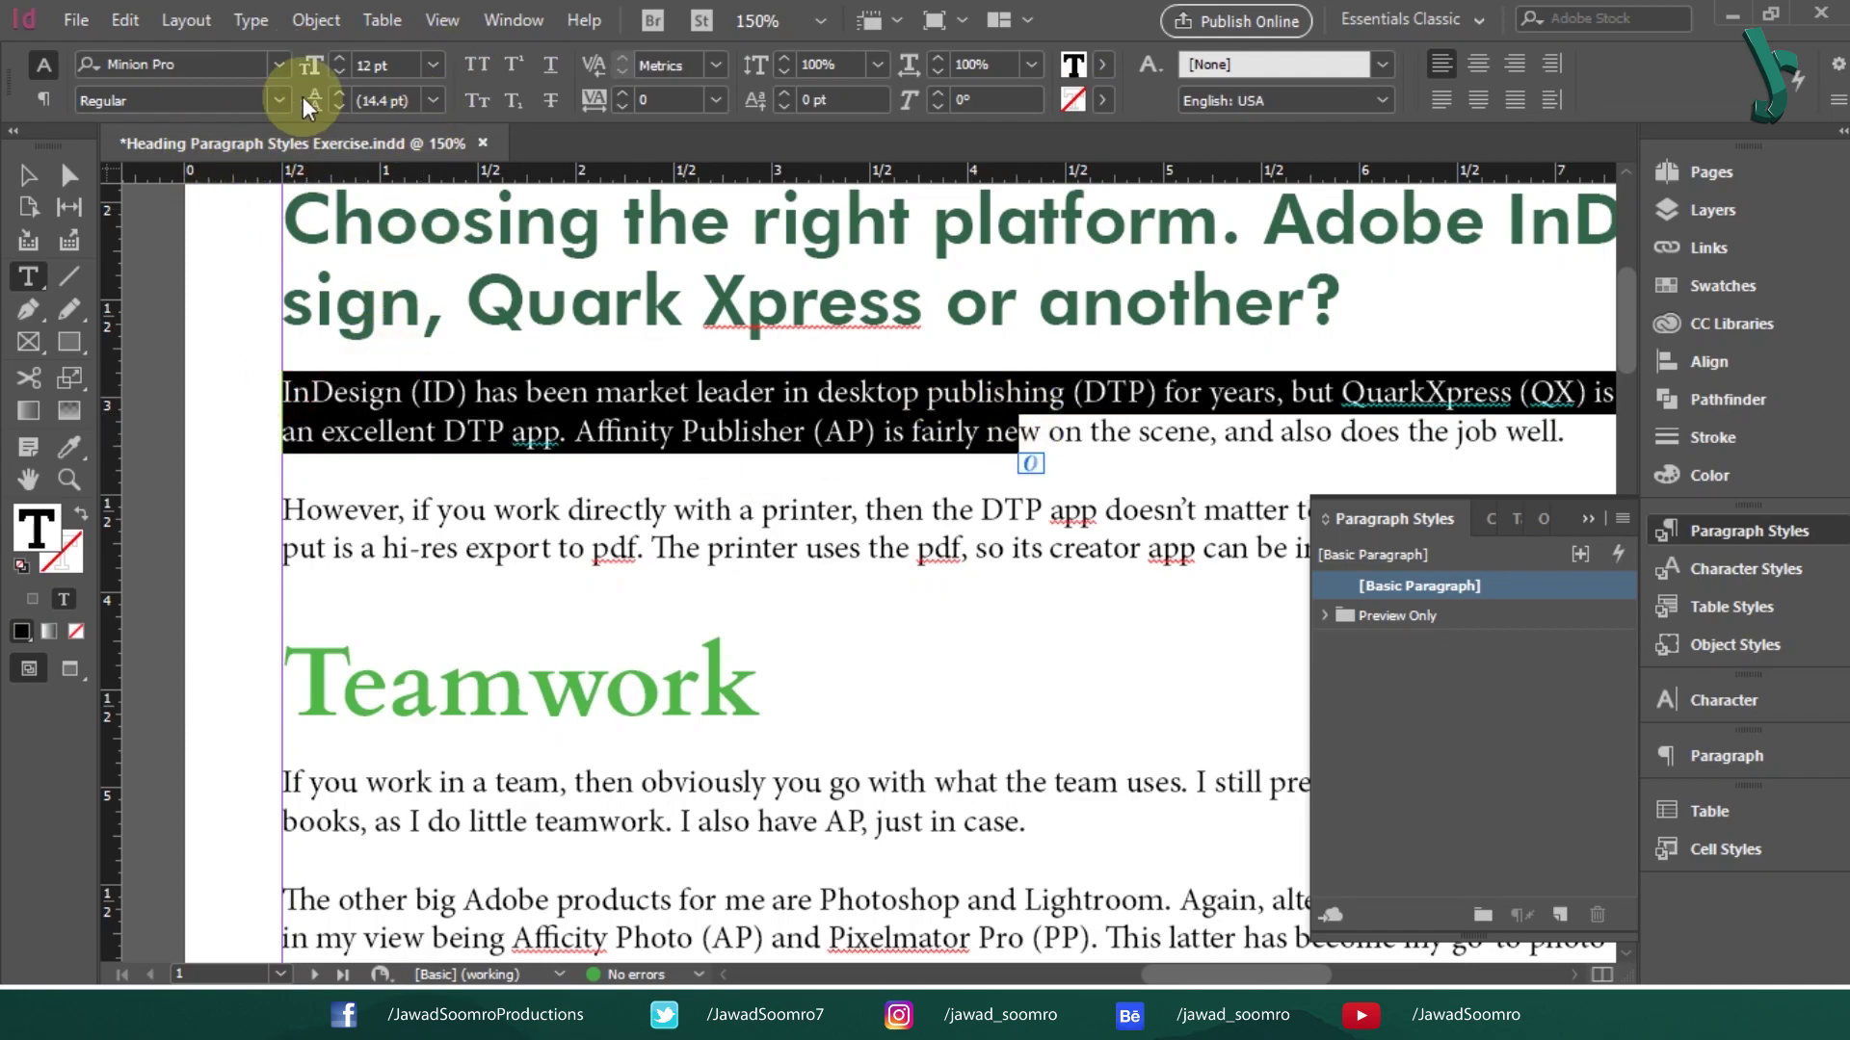
pyautogui.click(281, 65)
pyautogui.click(217, 193)
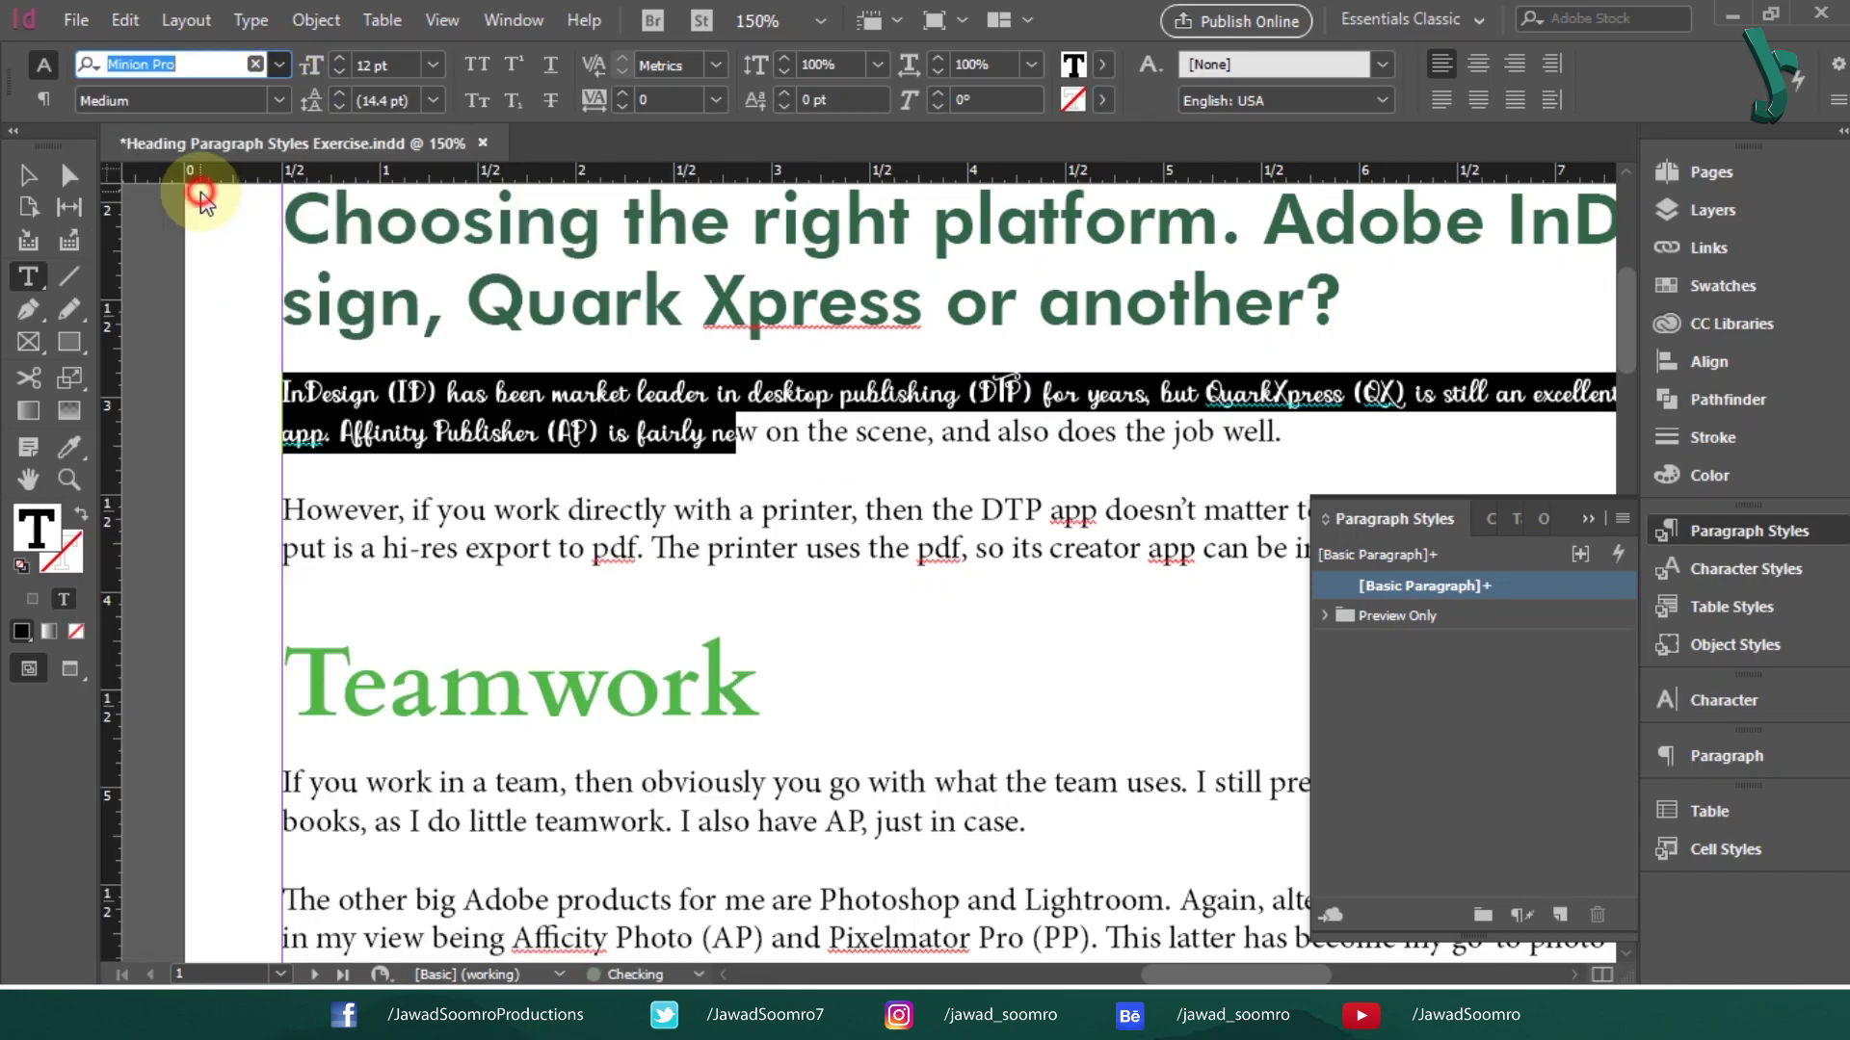
# Step: Set part of the paragraph starting "However, if you work directly" in the Microsoft New Tai Lue font
pyautogui.moveTo(675, 513); pyautogui.dragTo(968, 551)
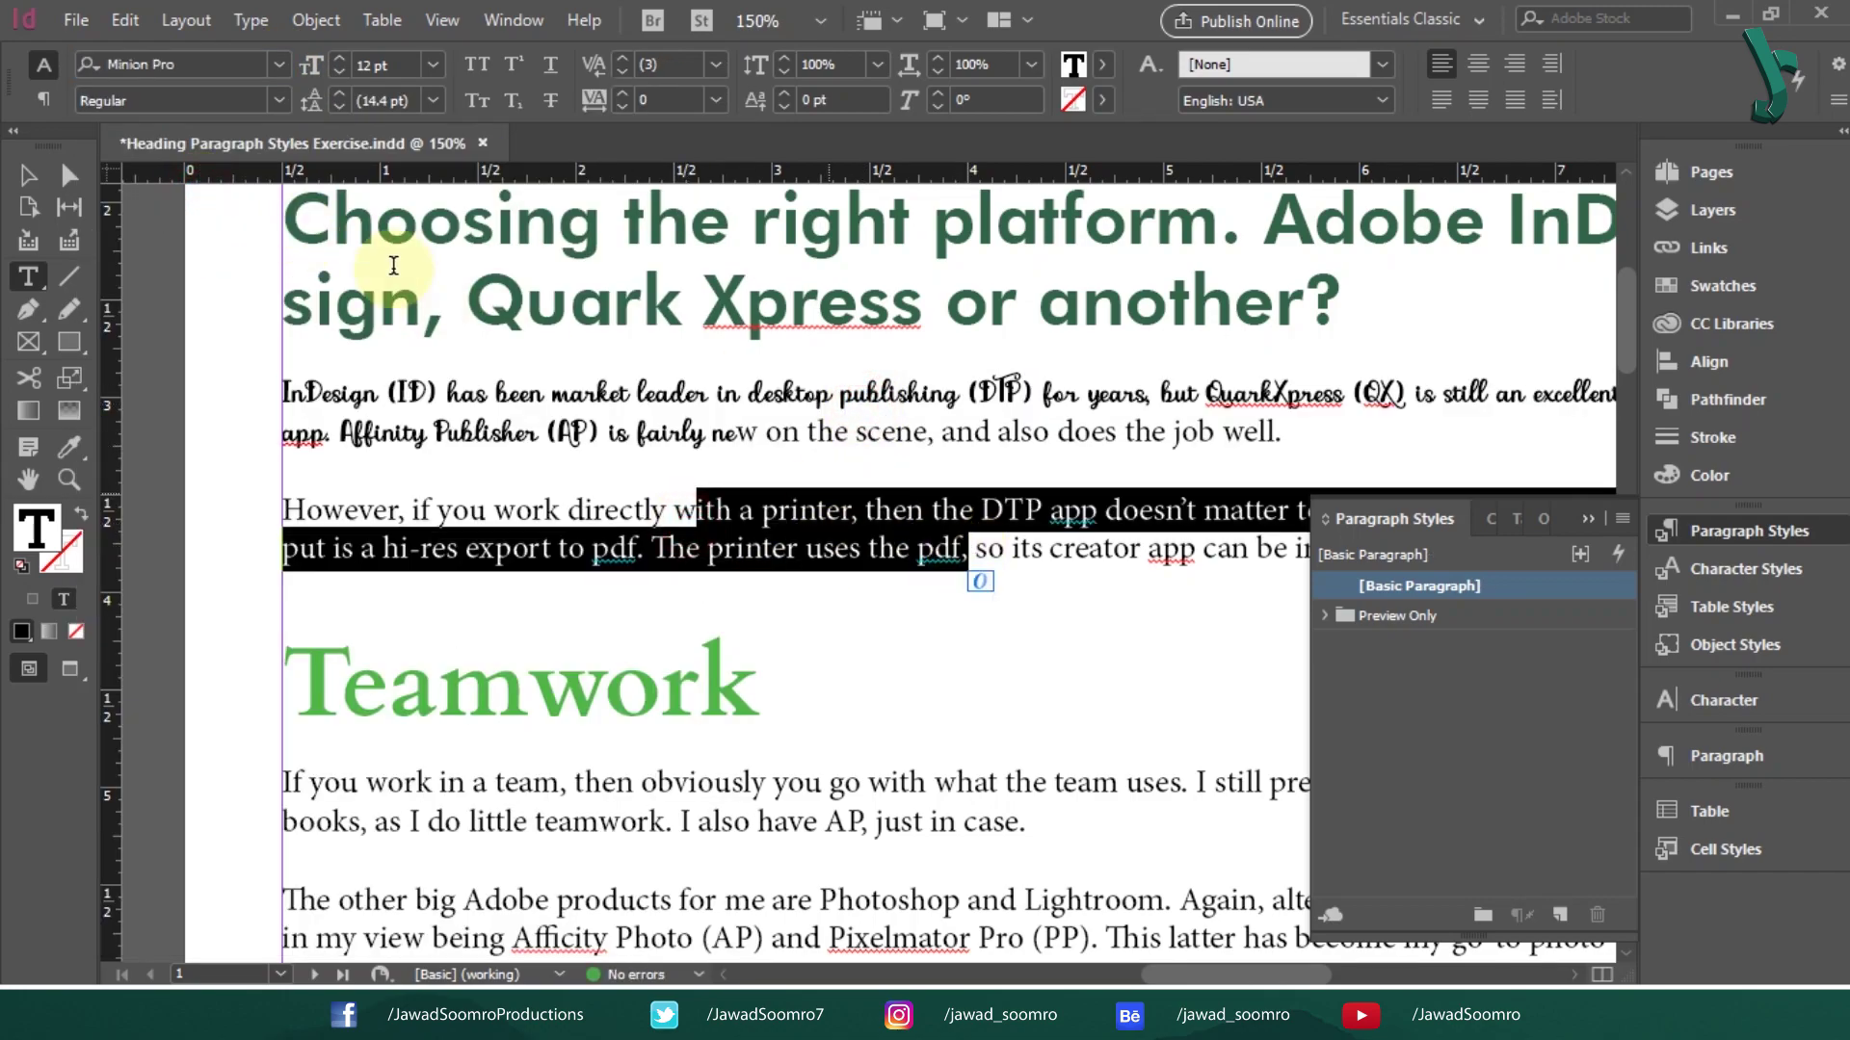
pyautogui.click(280, 65)
pyautogui.scroll(-1, 260, 318)
pyautogui.click(259, 438)
pyautogui.click(862, 455)
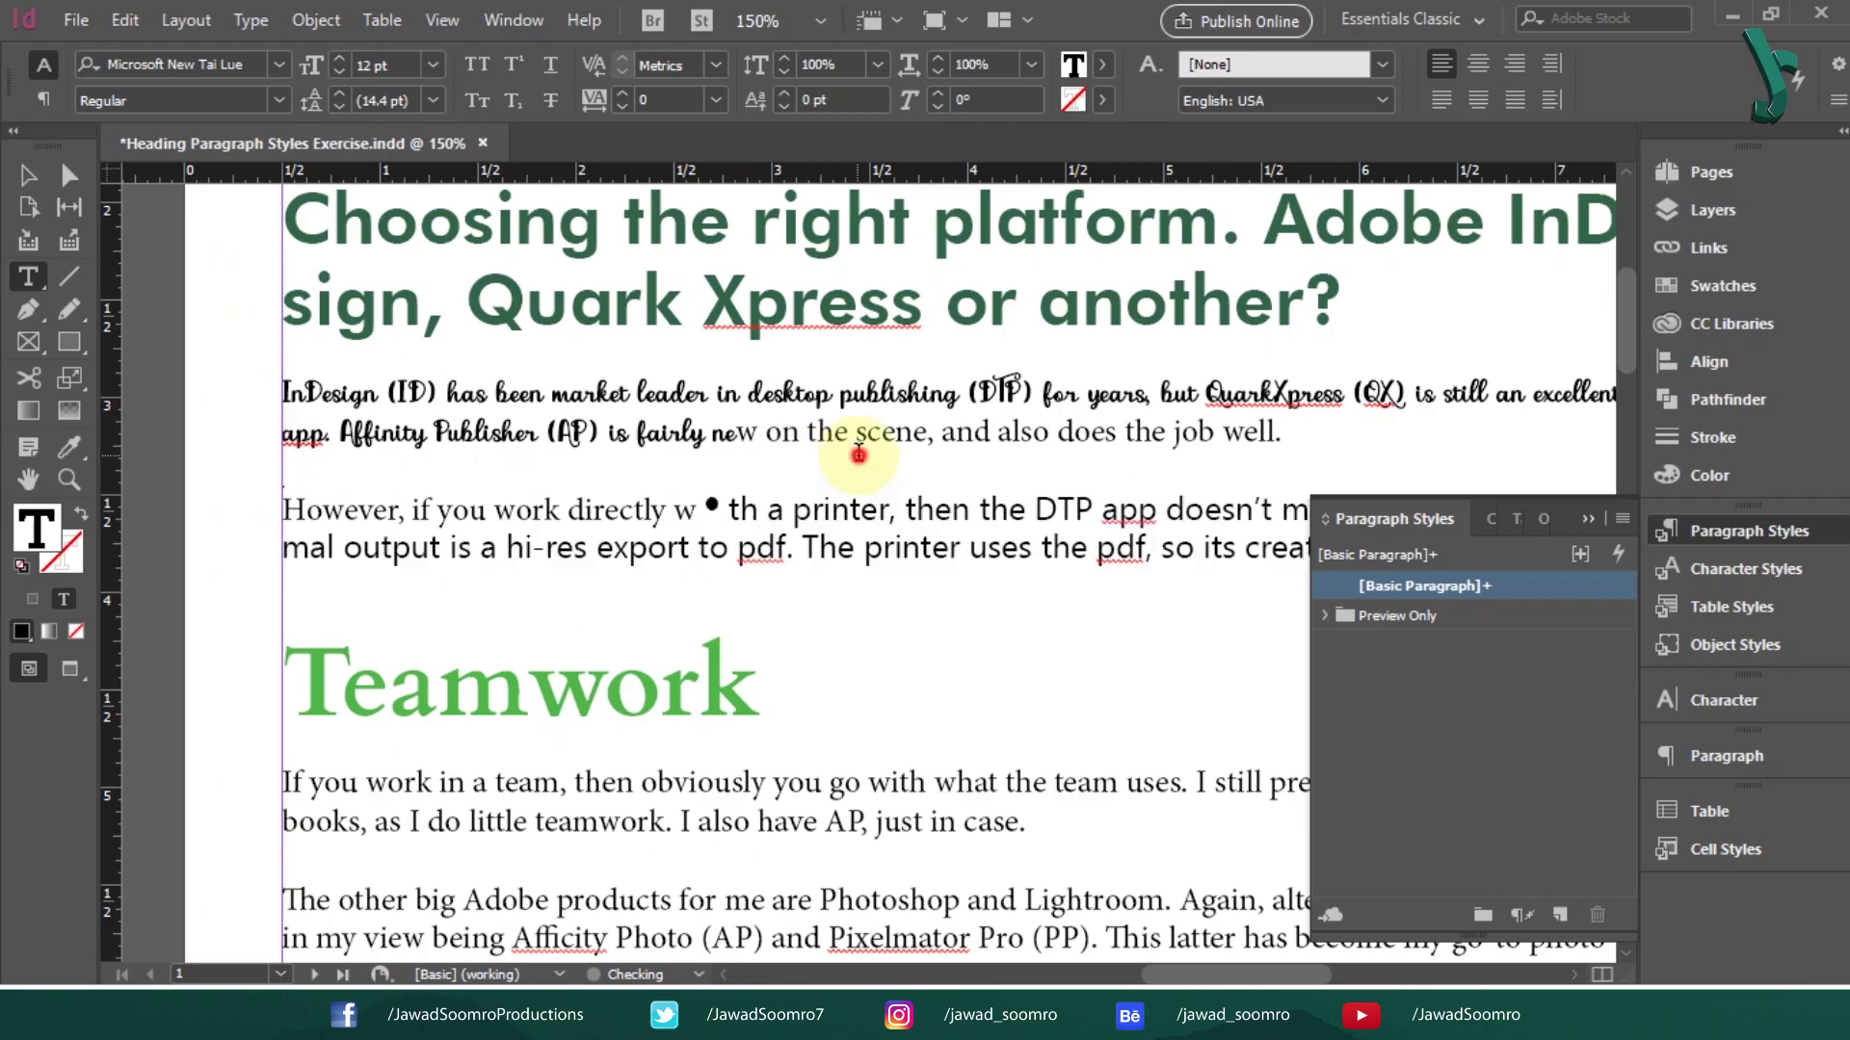
# Step: Change most of the first paragraph under the Teamwork heading to a small-capitals font
pyautogui.moveTo(752, 783); pyautogui.dragTo(289, 867)
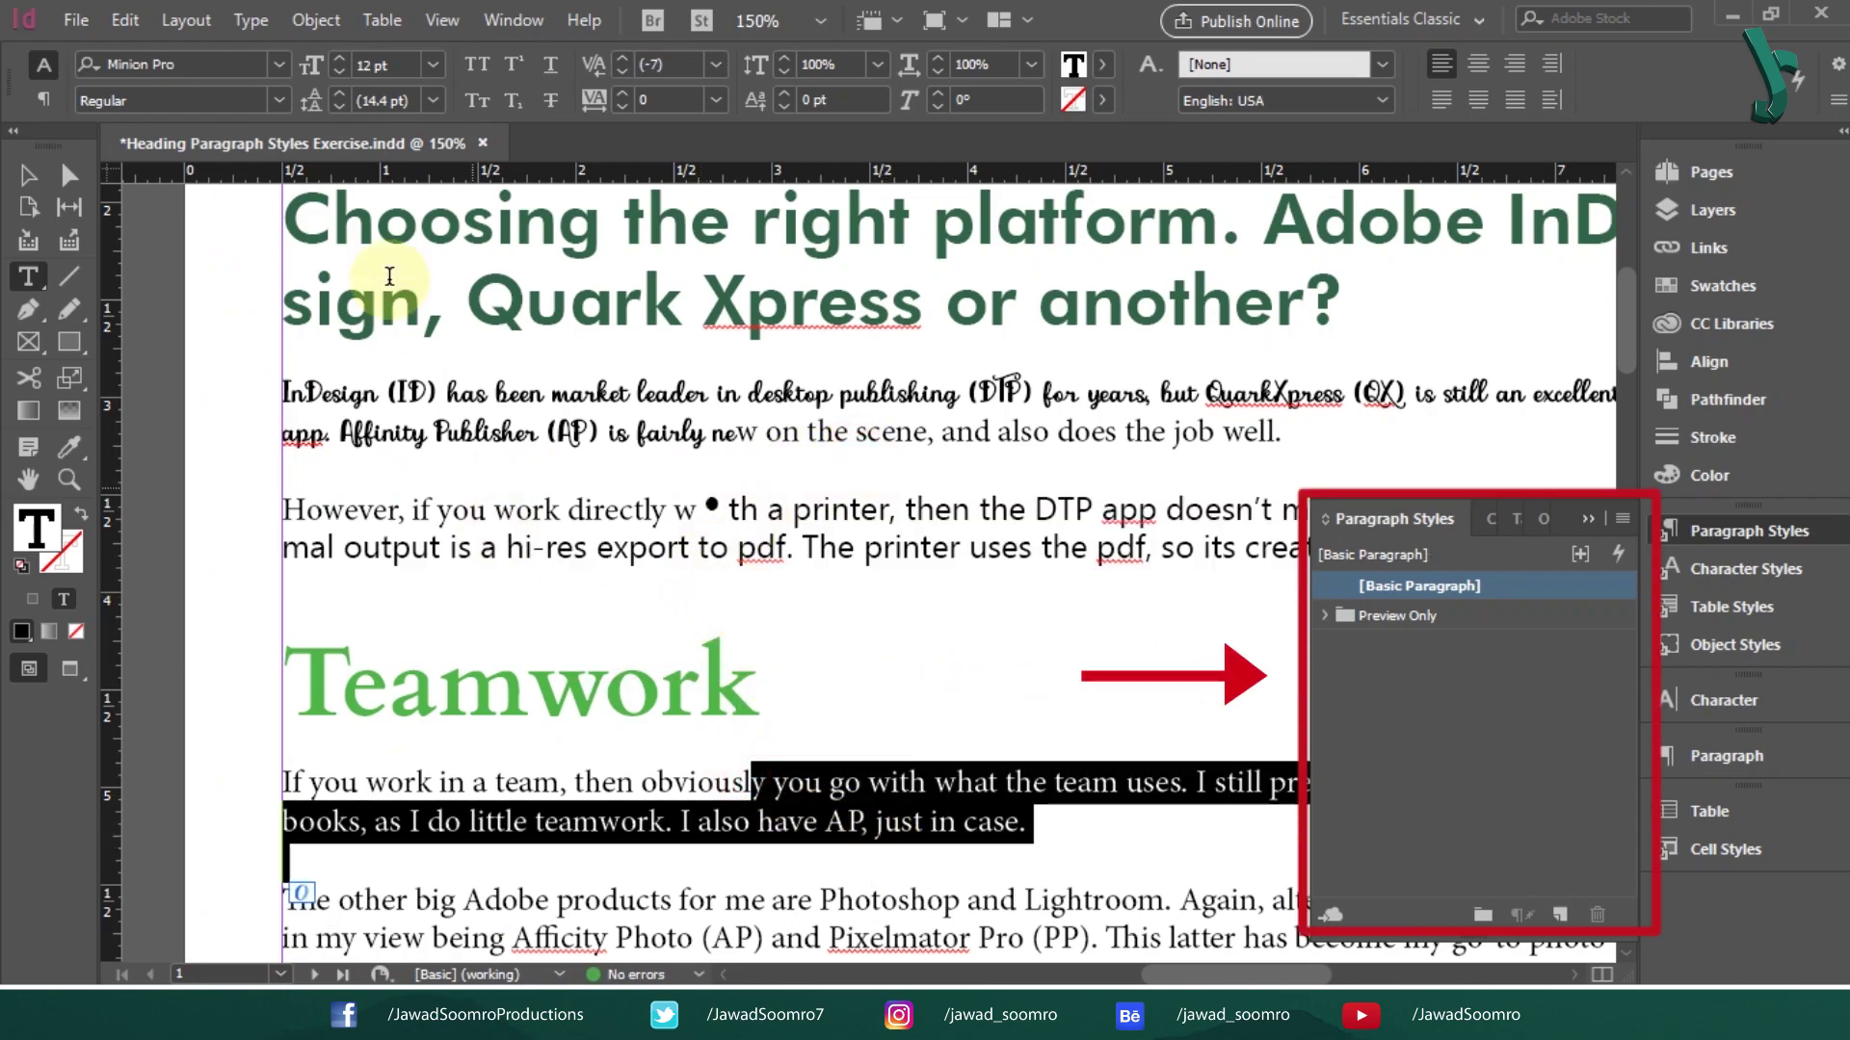
pyautogui.click(279, 65)
pyautogui.click(193, 252)
pyautogui.hotkey('ctrl', '0')
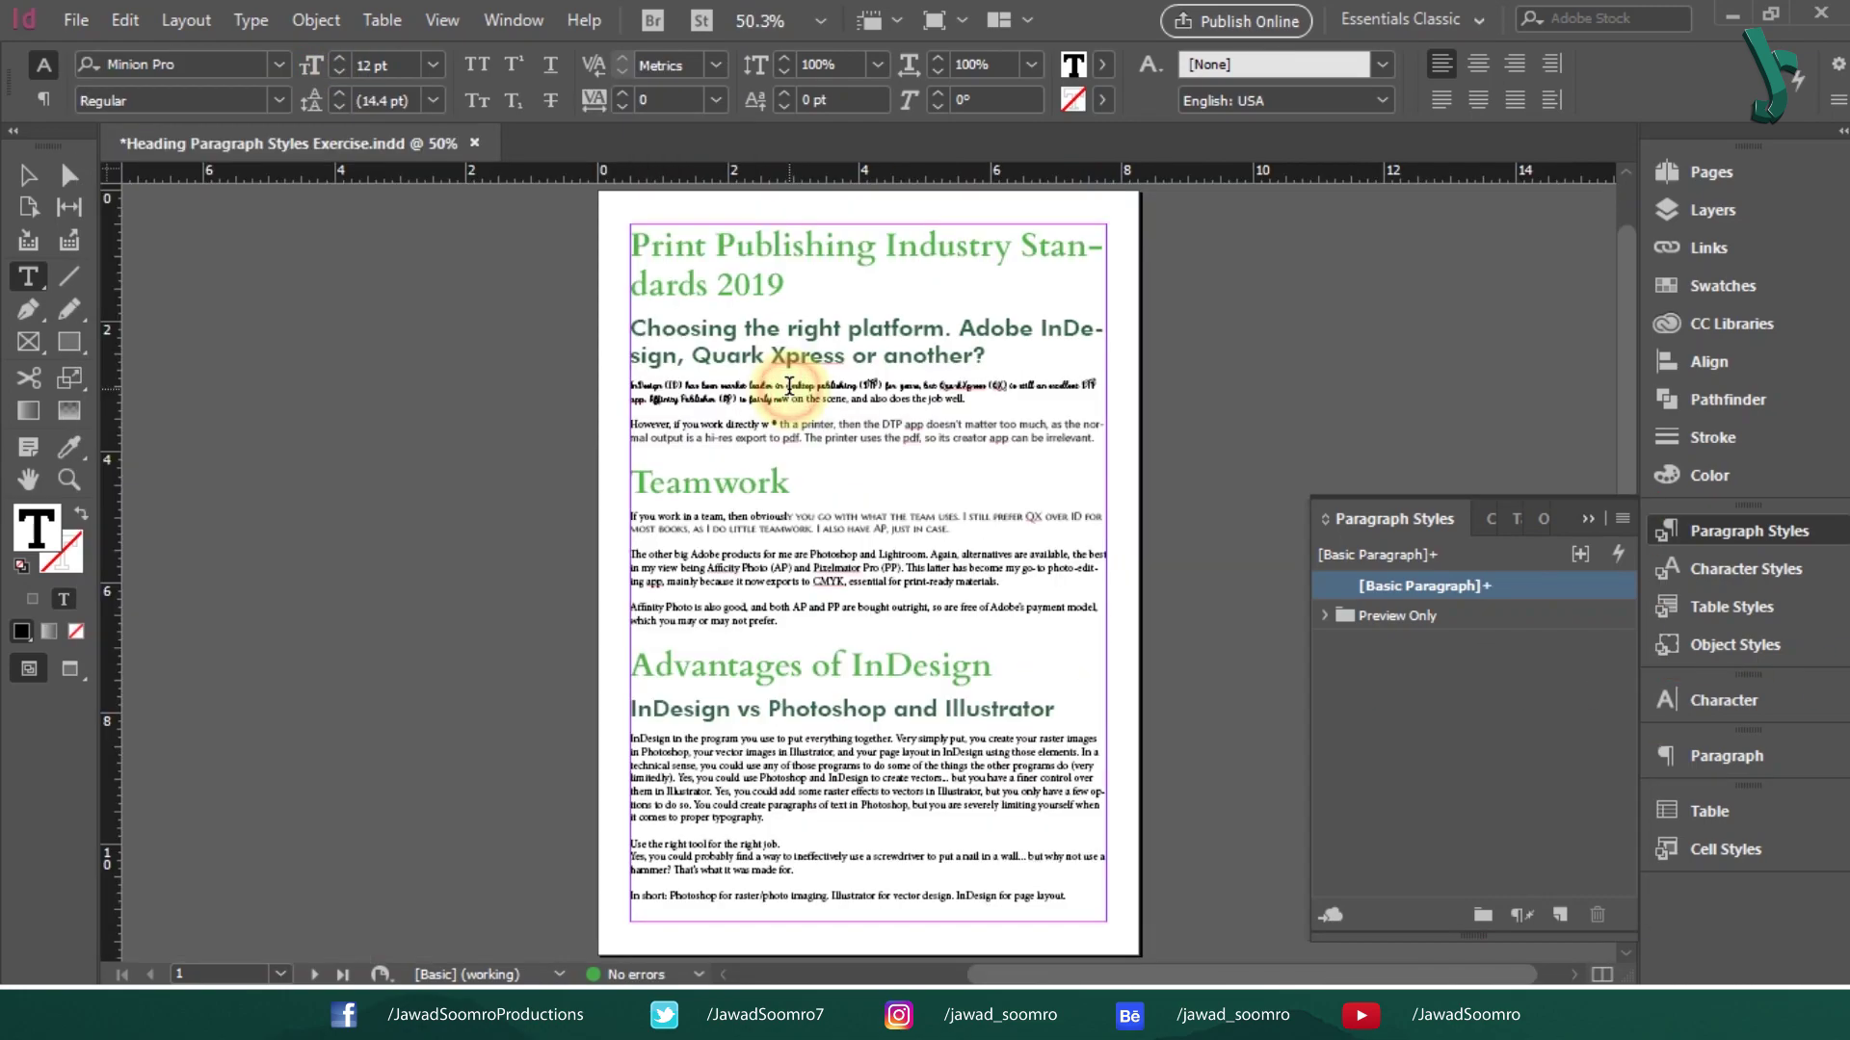
# Step: Apply the [Basic Paragraph] style to all of the article's text, clear its overrides, and deselect the text
pyautogui.click(788, 385)
pyautogui.hotkey('ctrl', 'a')
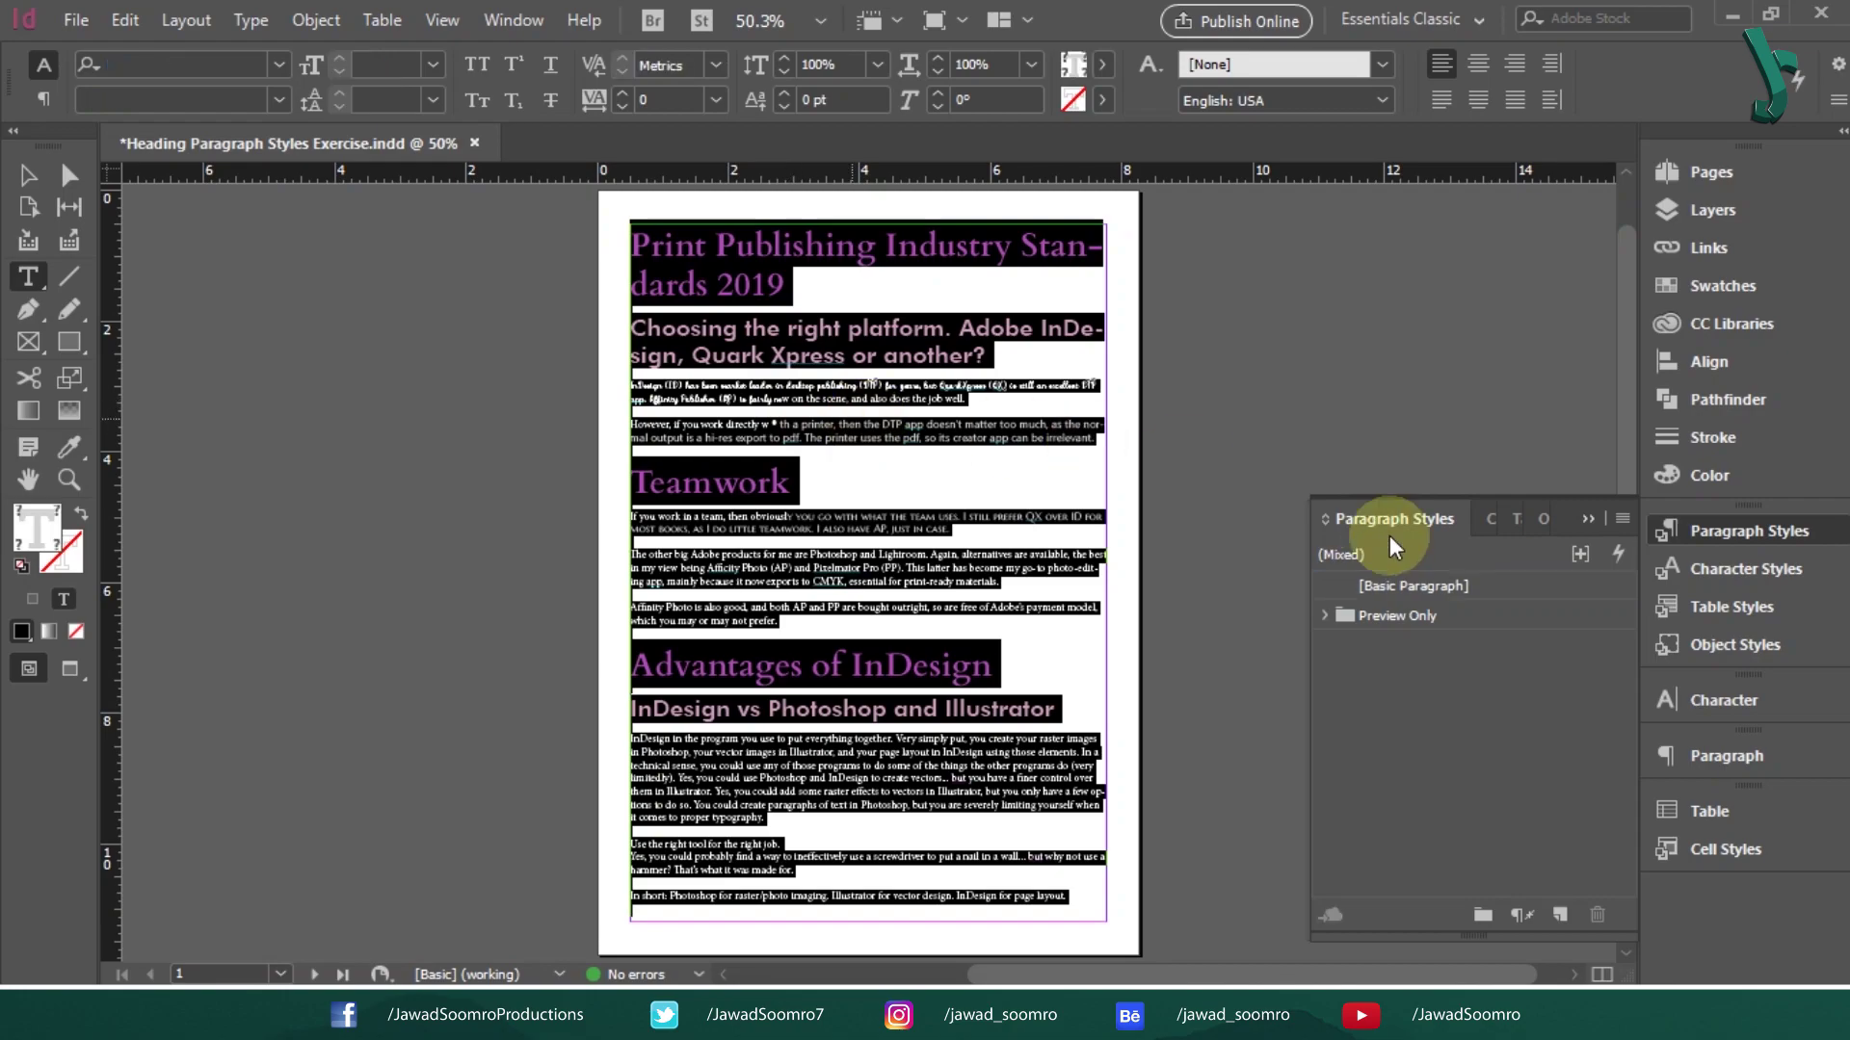
pyautogui.click(1432, 587)
pyautogui.rightClick(1433, 592)
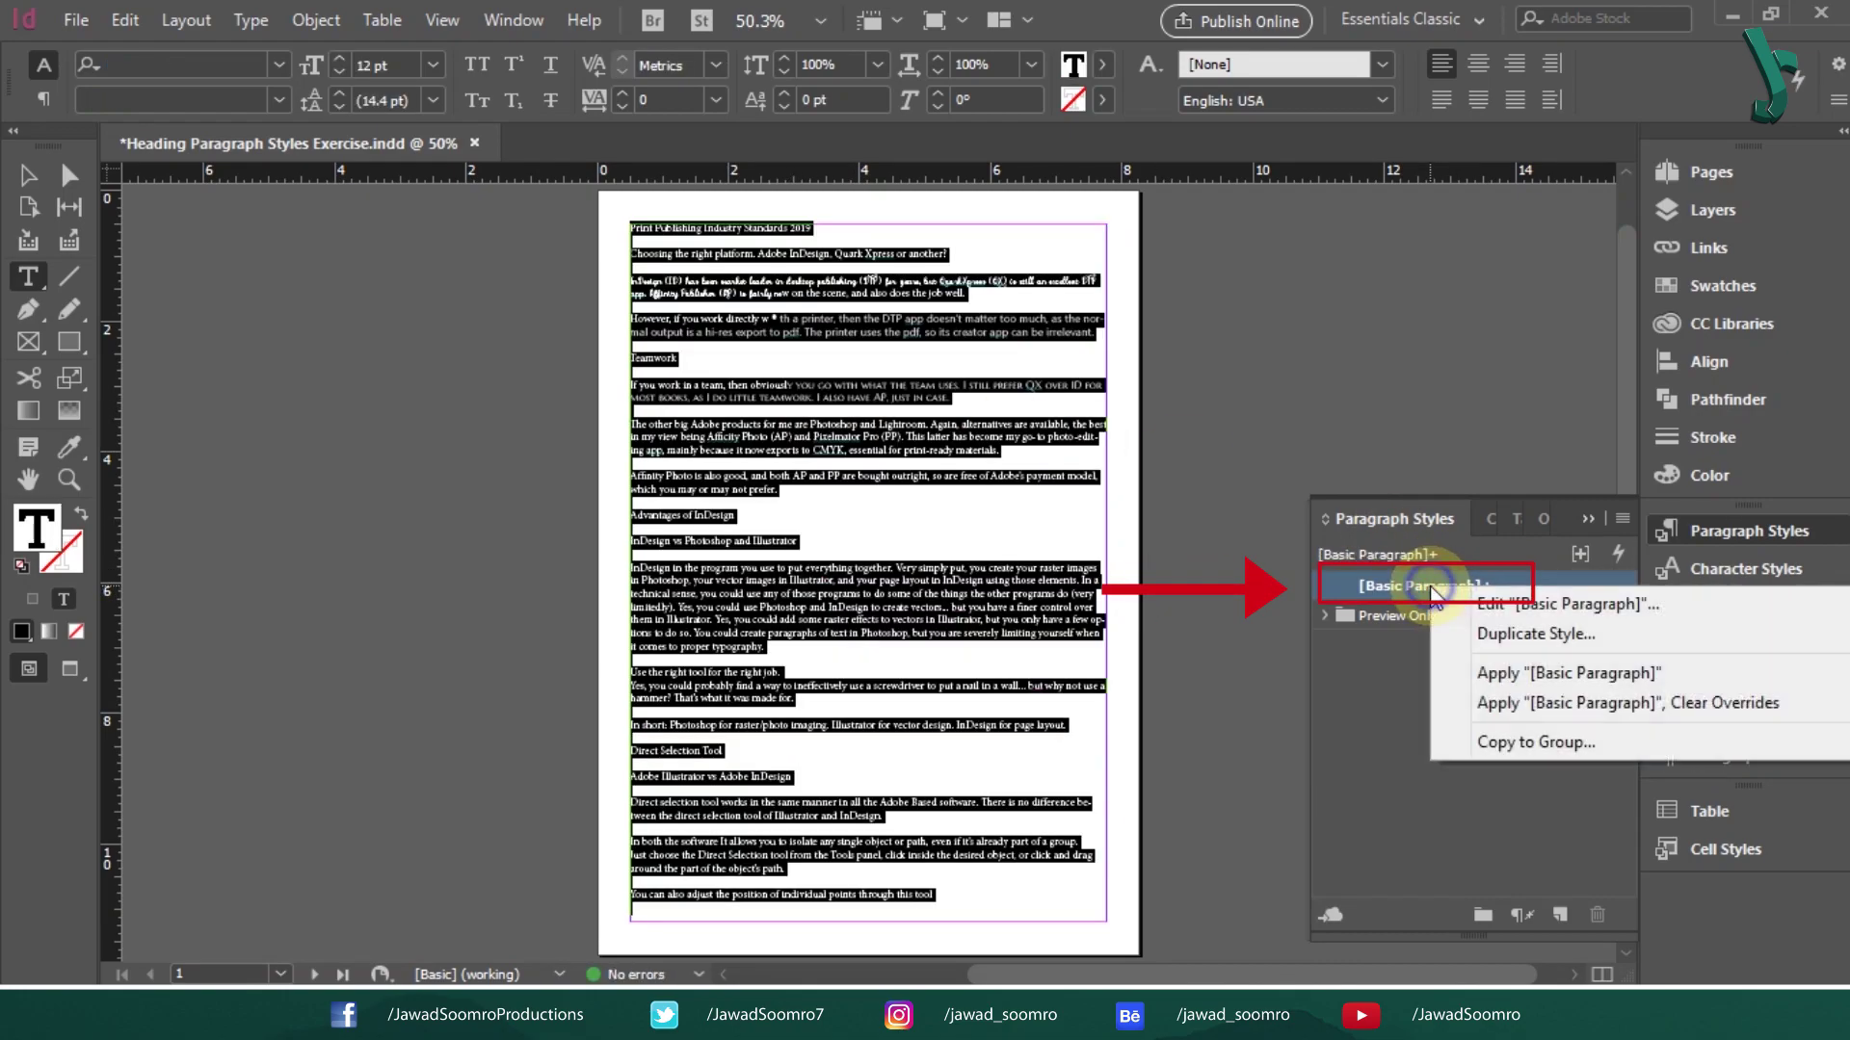
pyautogui.click(1524, 715)
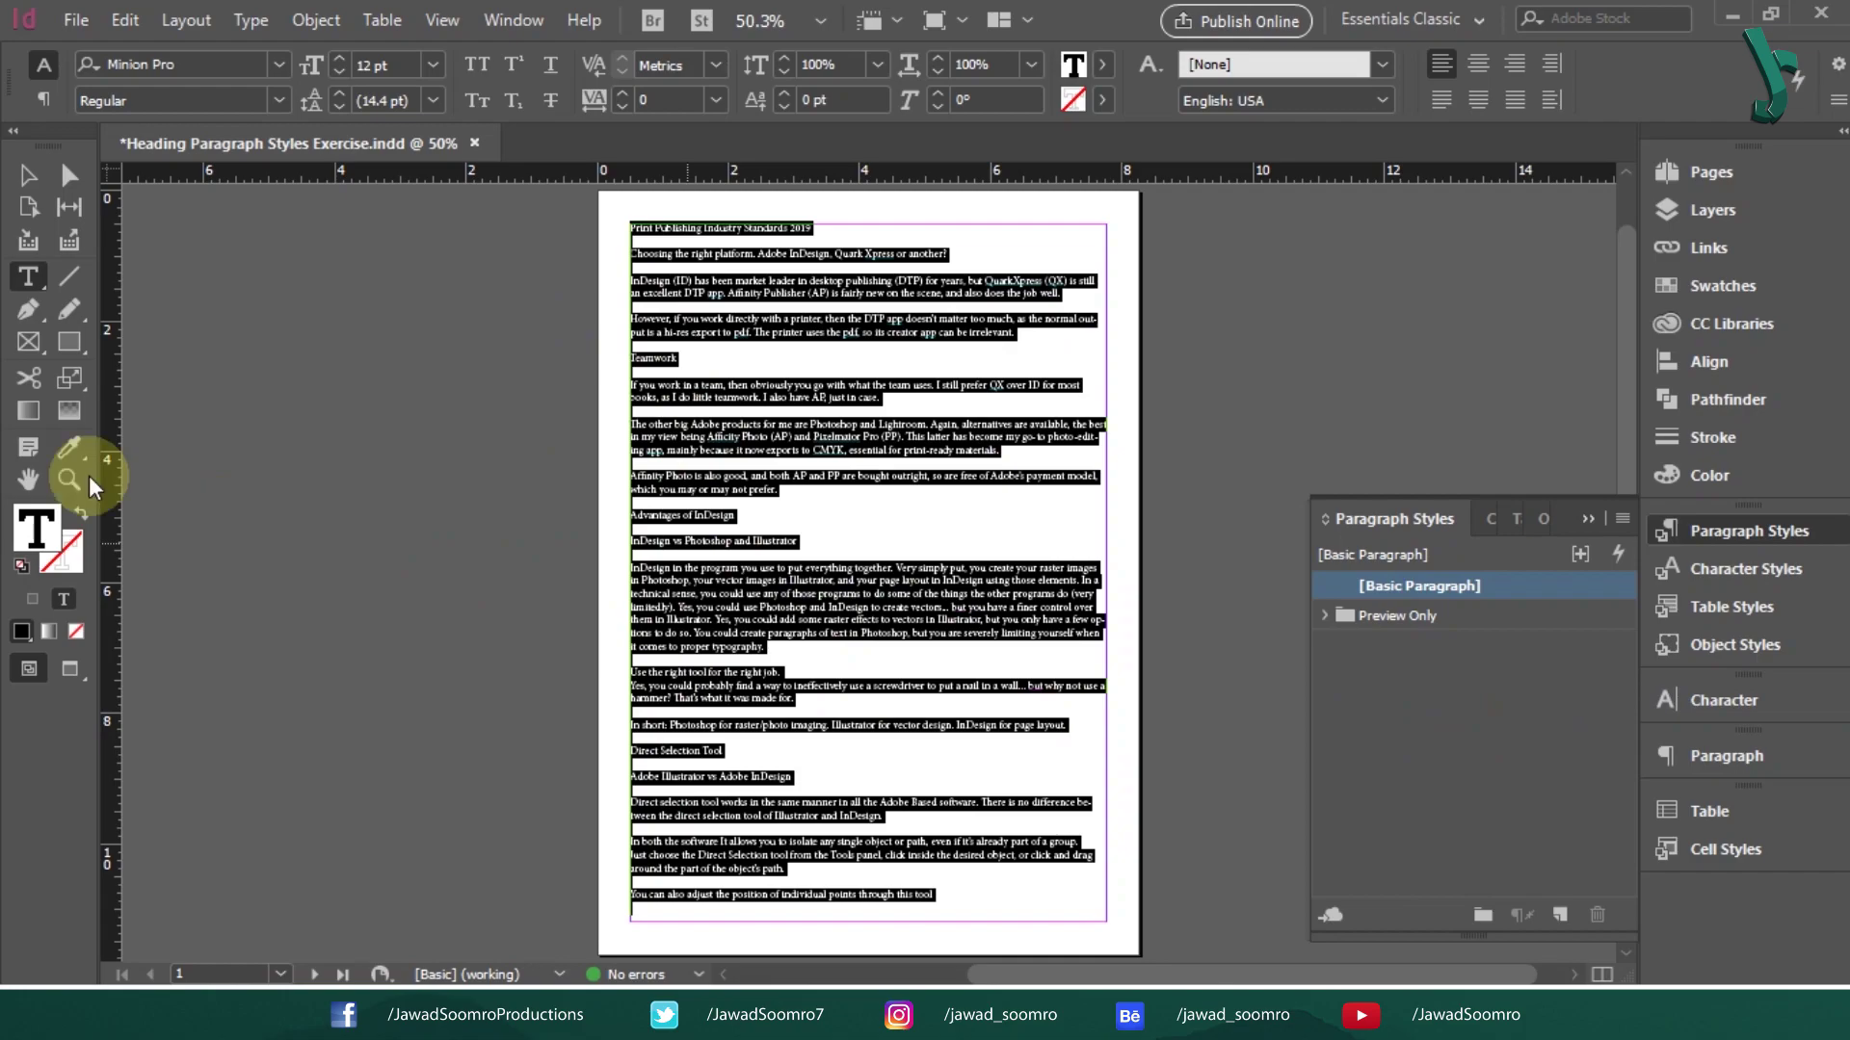
pyautogui.click(28, 174)
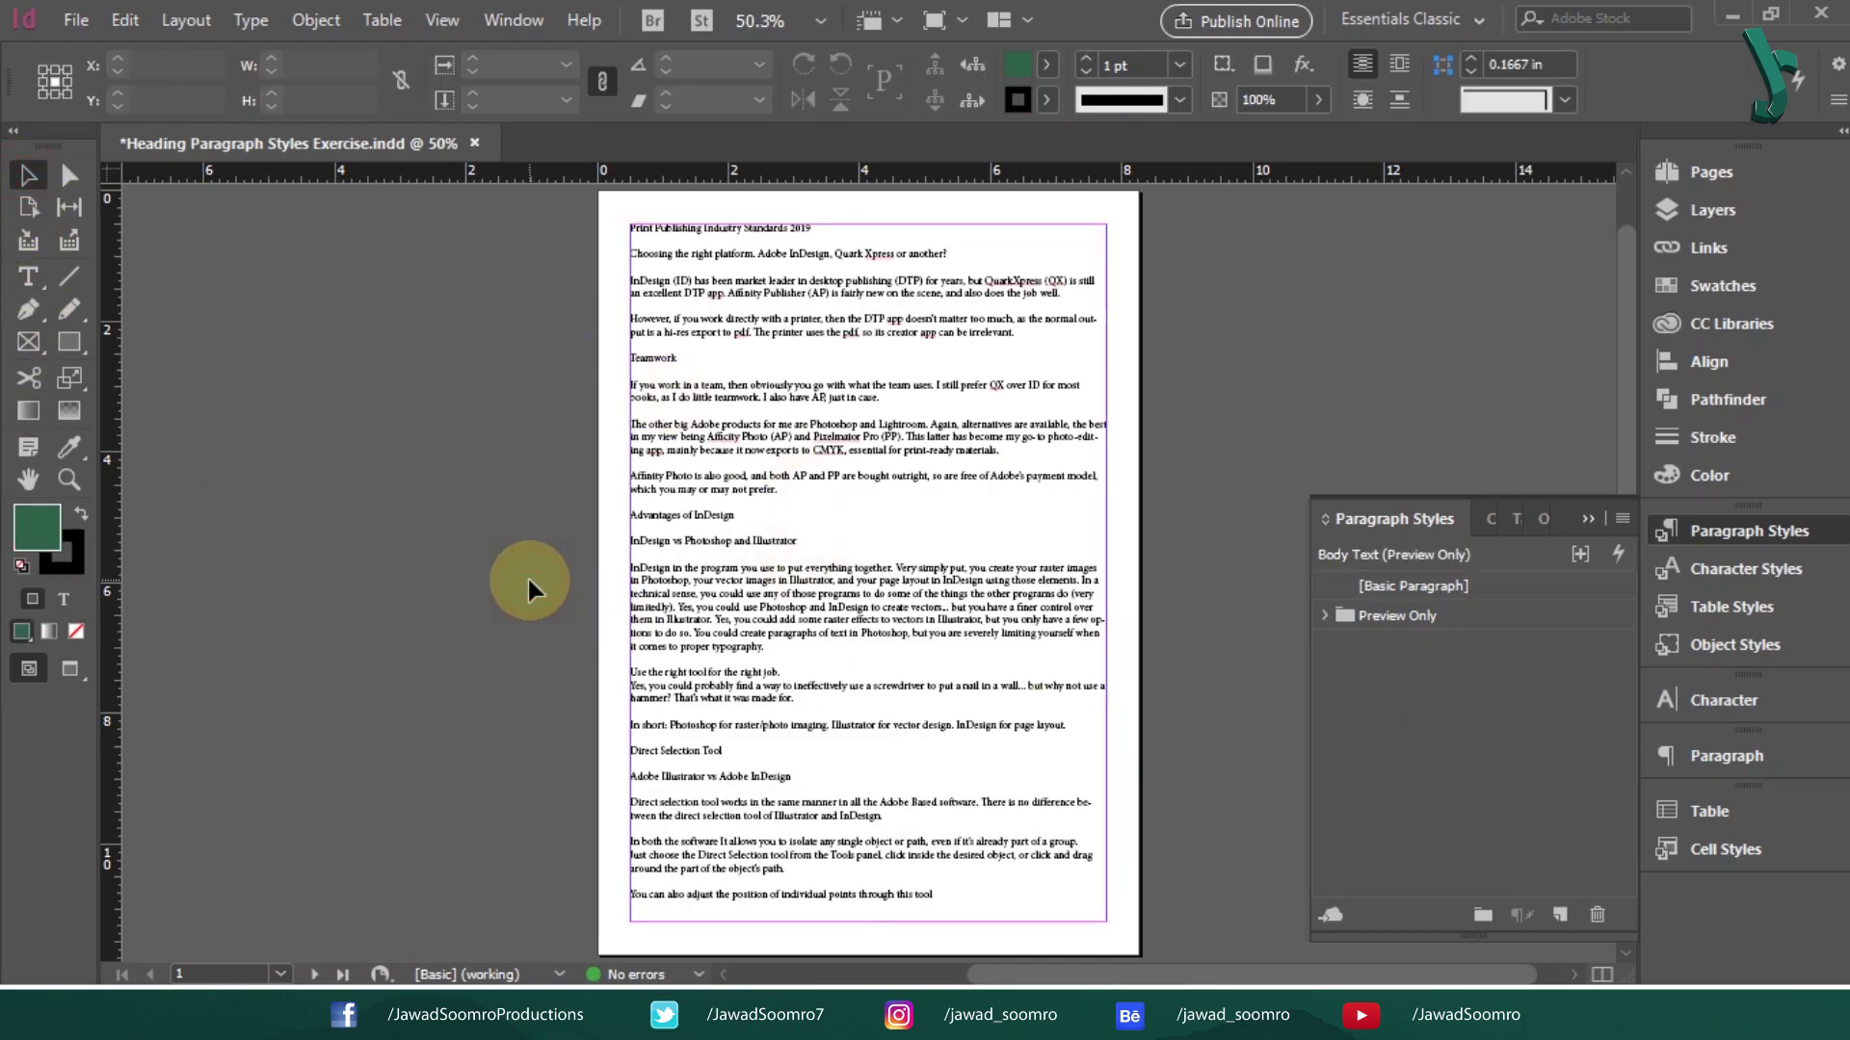
pyautogui.click(1155, 383)
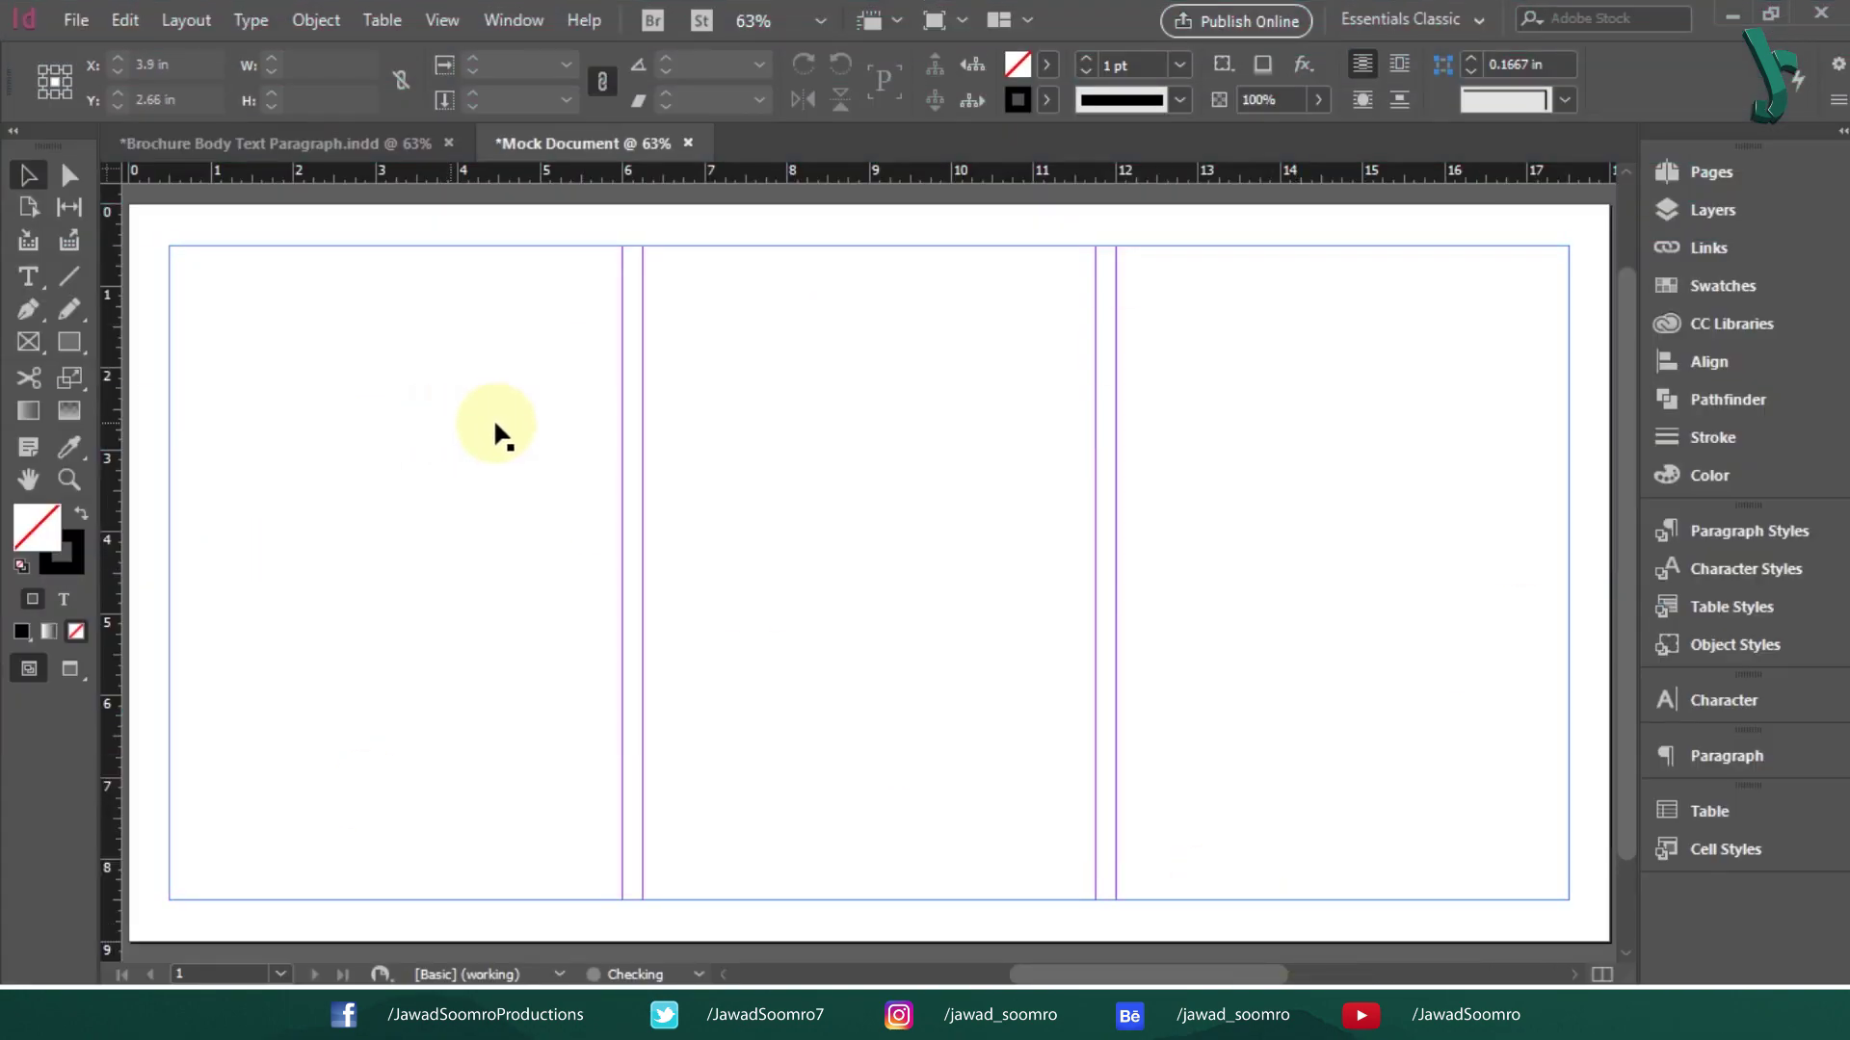
# Step: Load the master pages from the Brochure Body Text Paragraph file, replacing the existing master pages of the same name
pyautogui.click(1707, 172)
pyautogui.click(1621, 160)
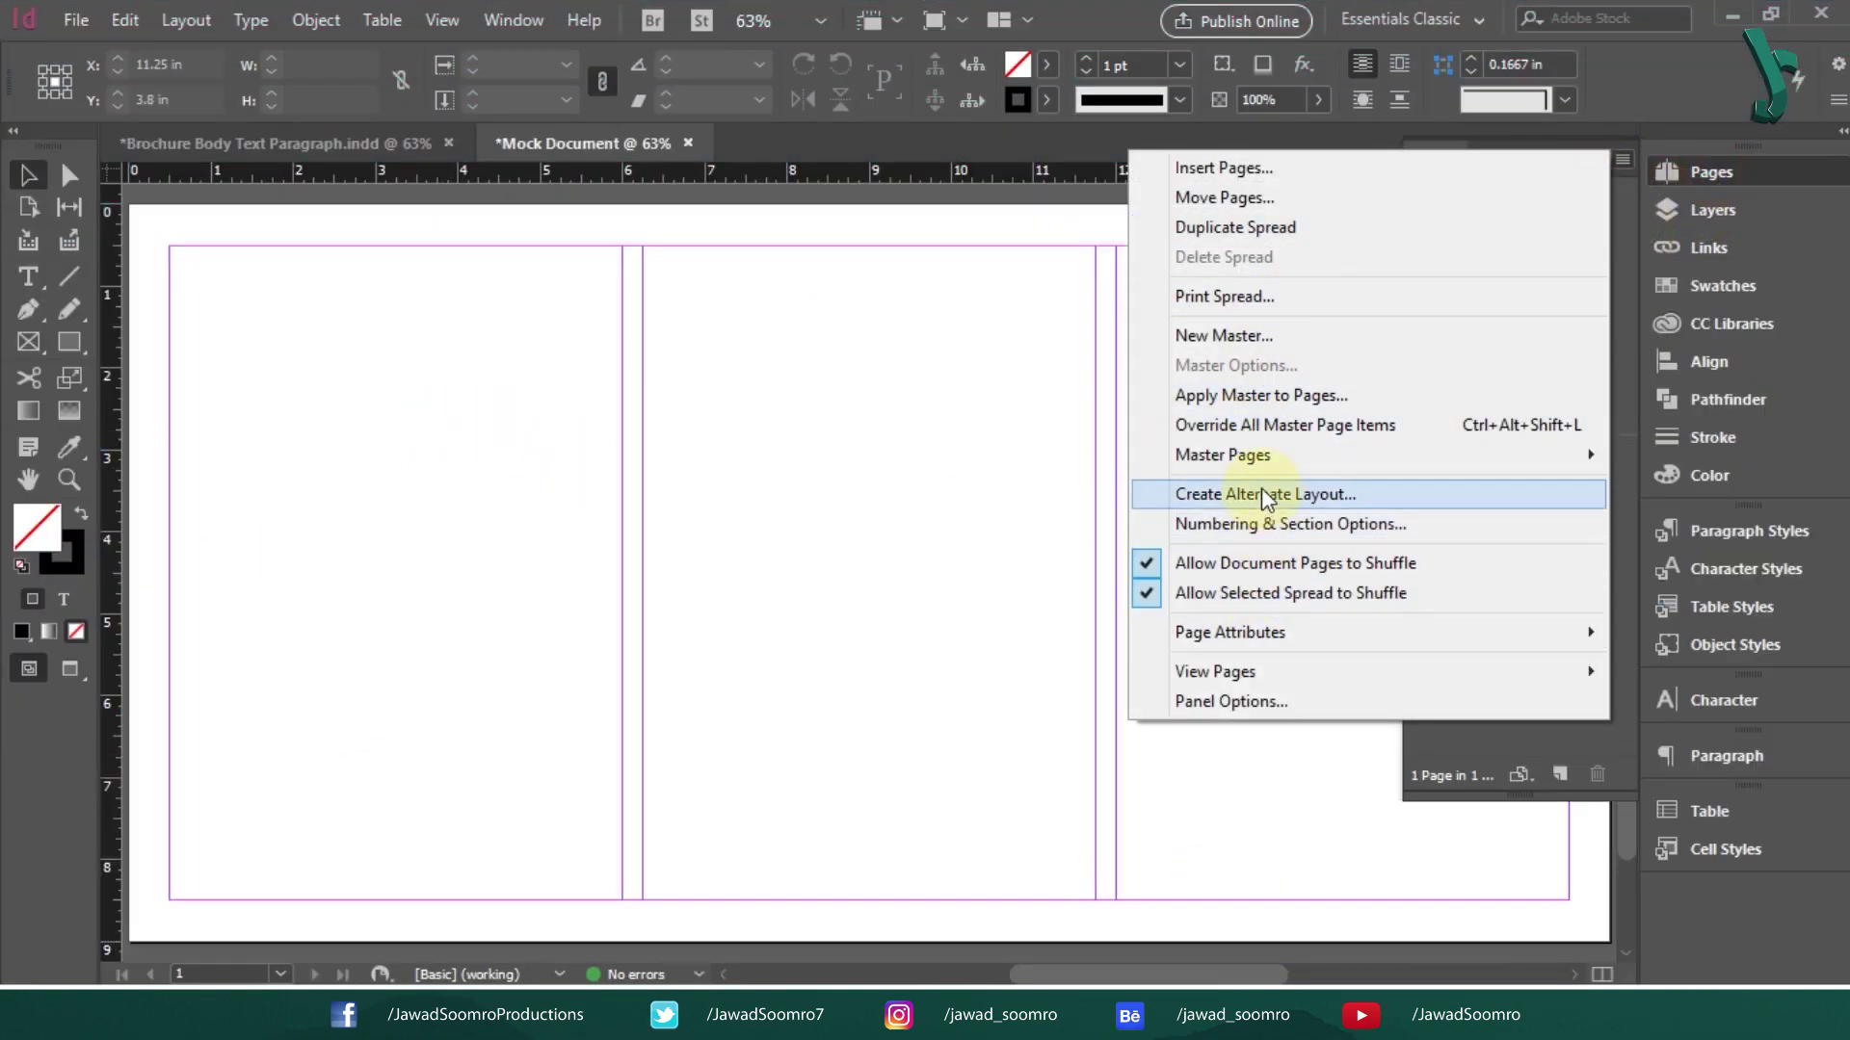
pyautogui.moveTo(1273, 453)
pyautogui.click(995, 492)
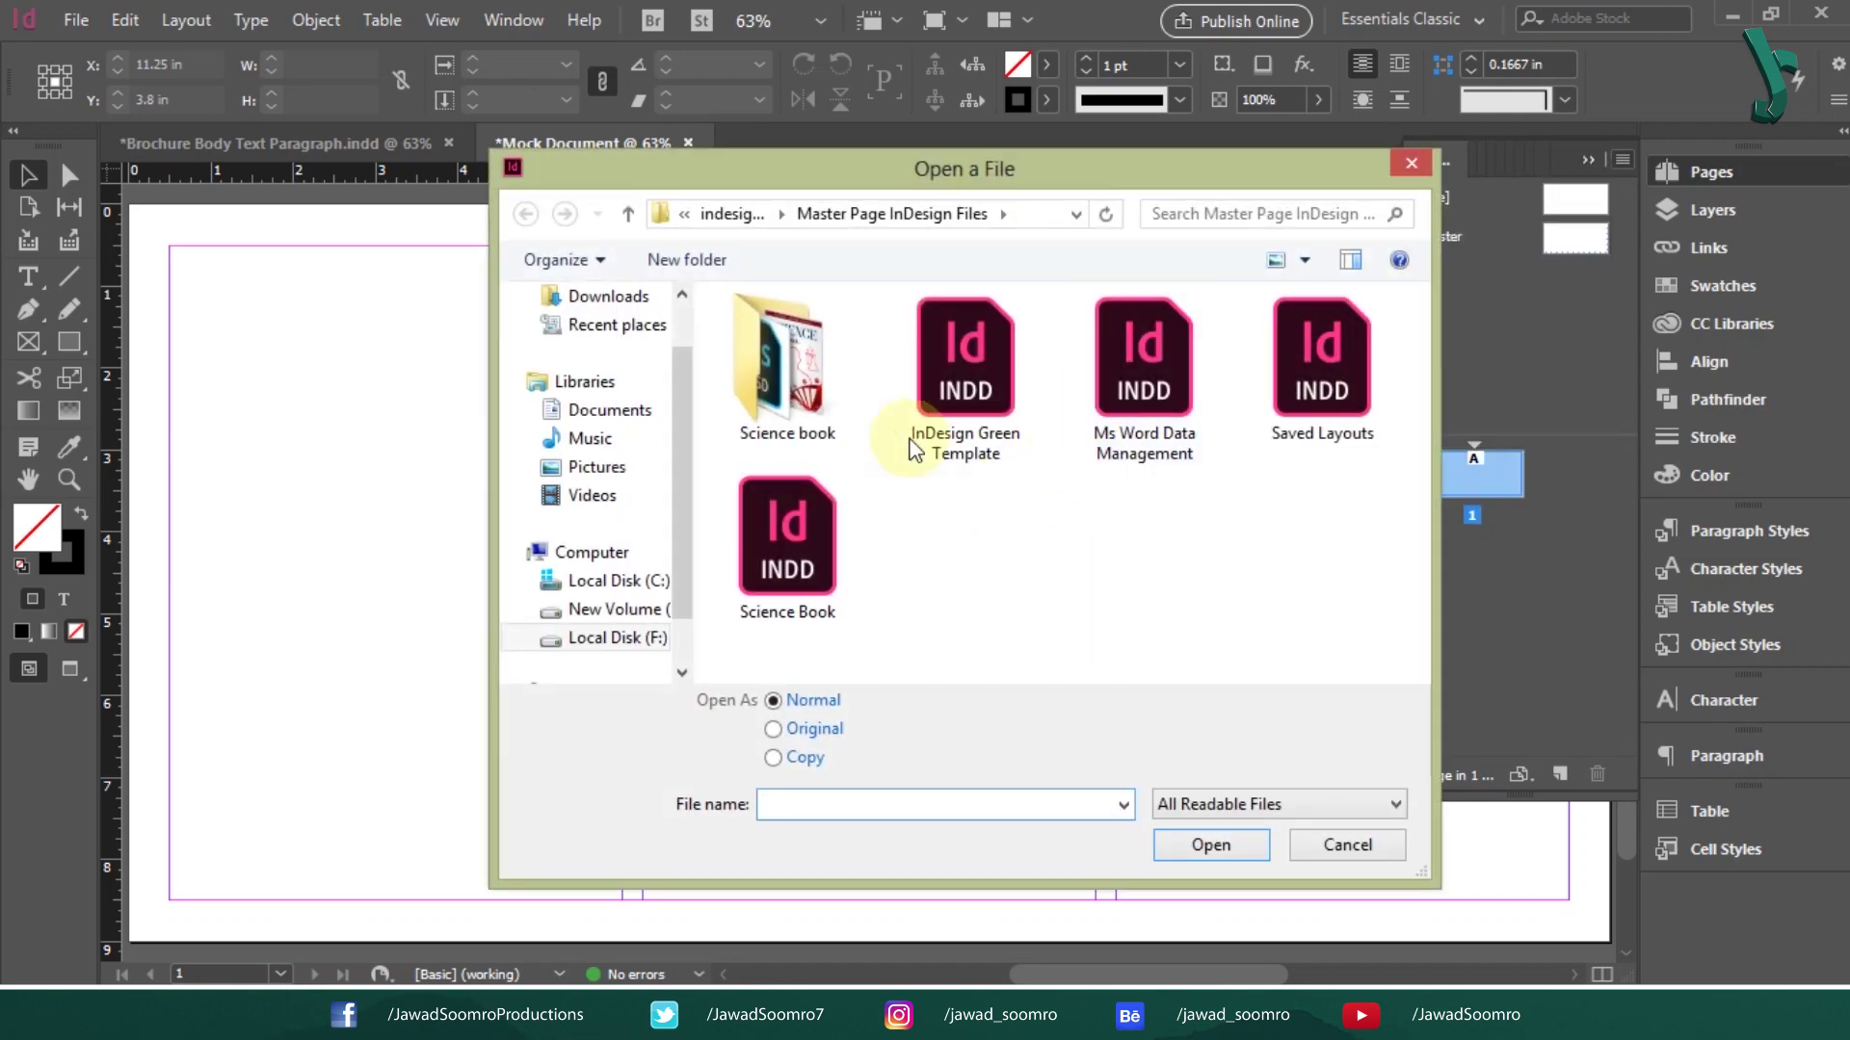
pyautogui.click(605, 297)
pyautogui.click(955, 549)
pyautogui.click(1211, 845)
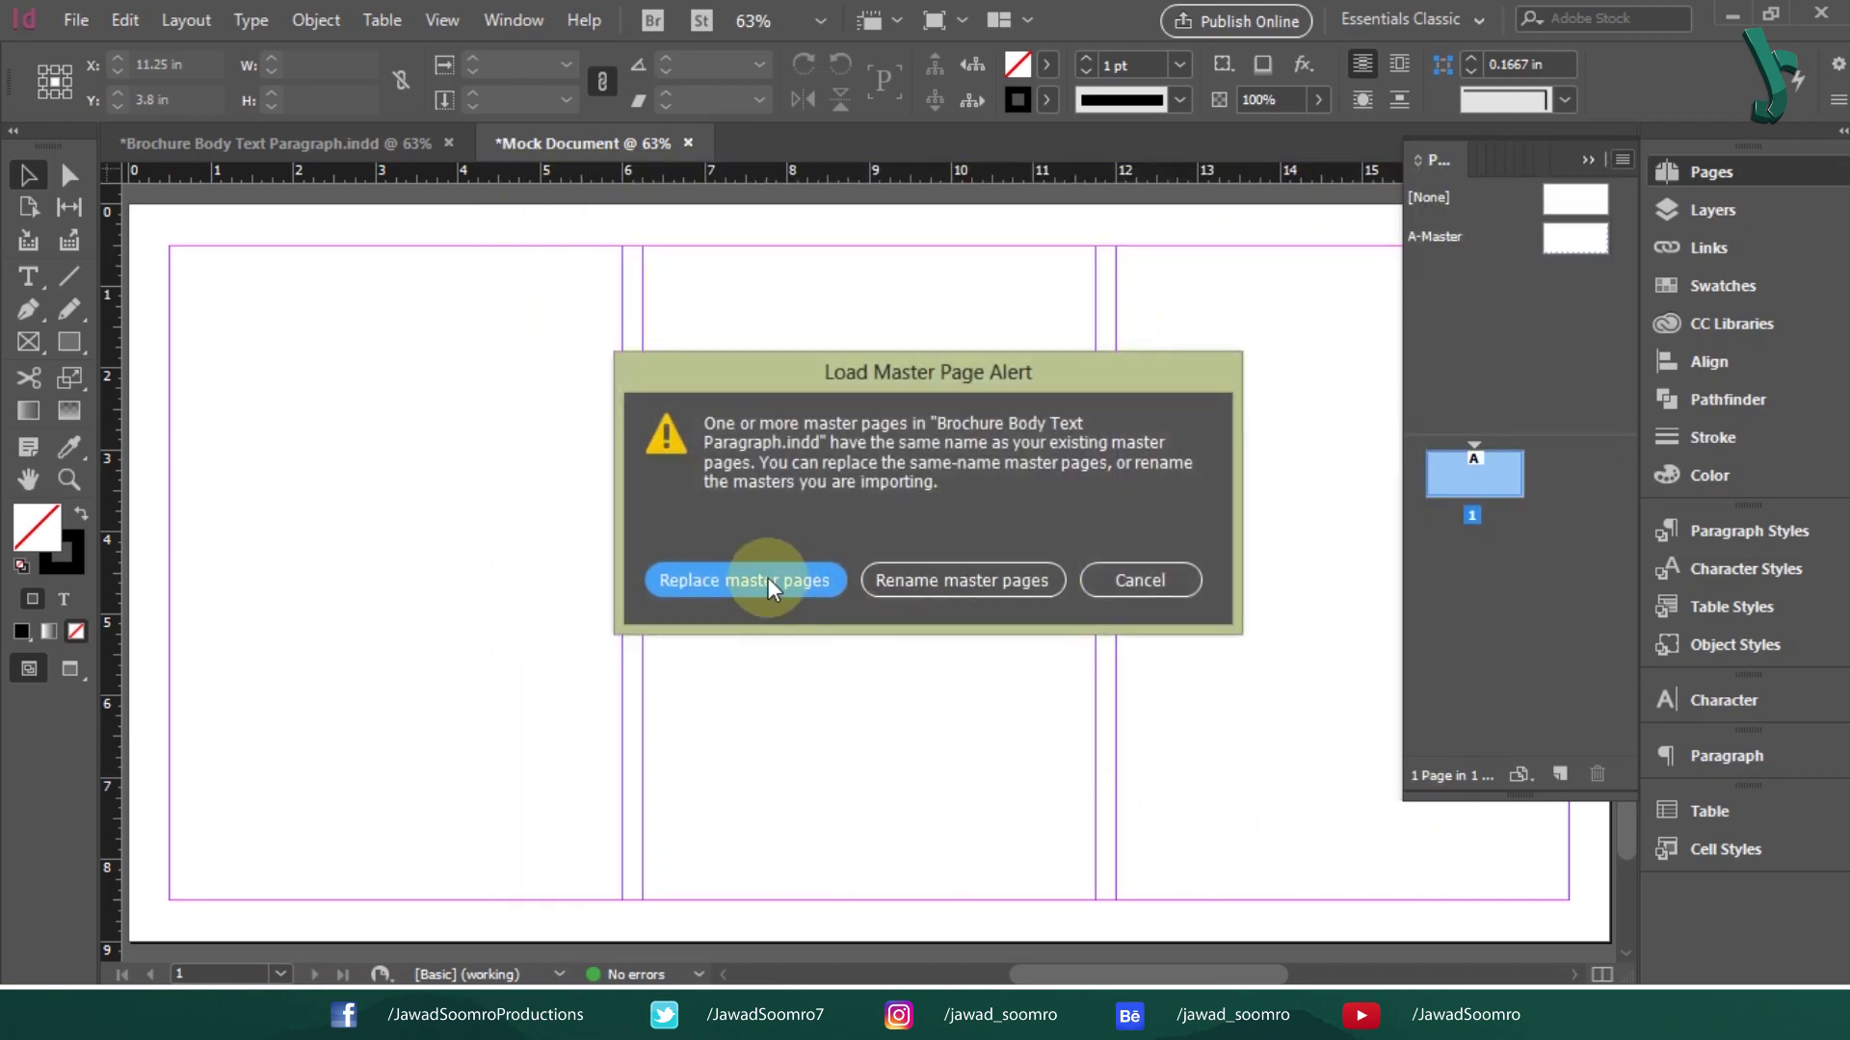
pyautogui.click(768, 581)
pyautogui.click(1588, 160)
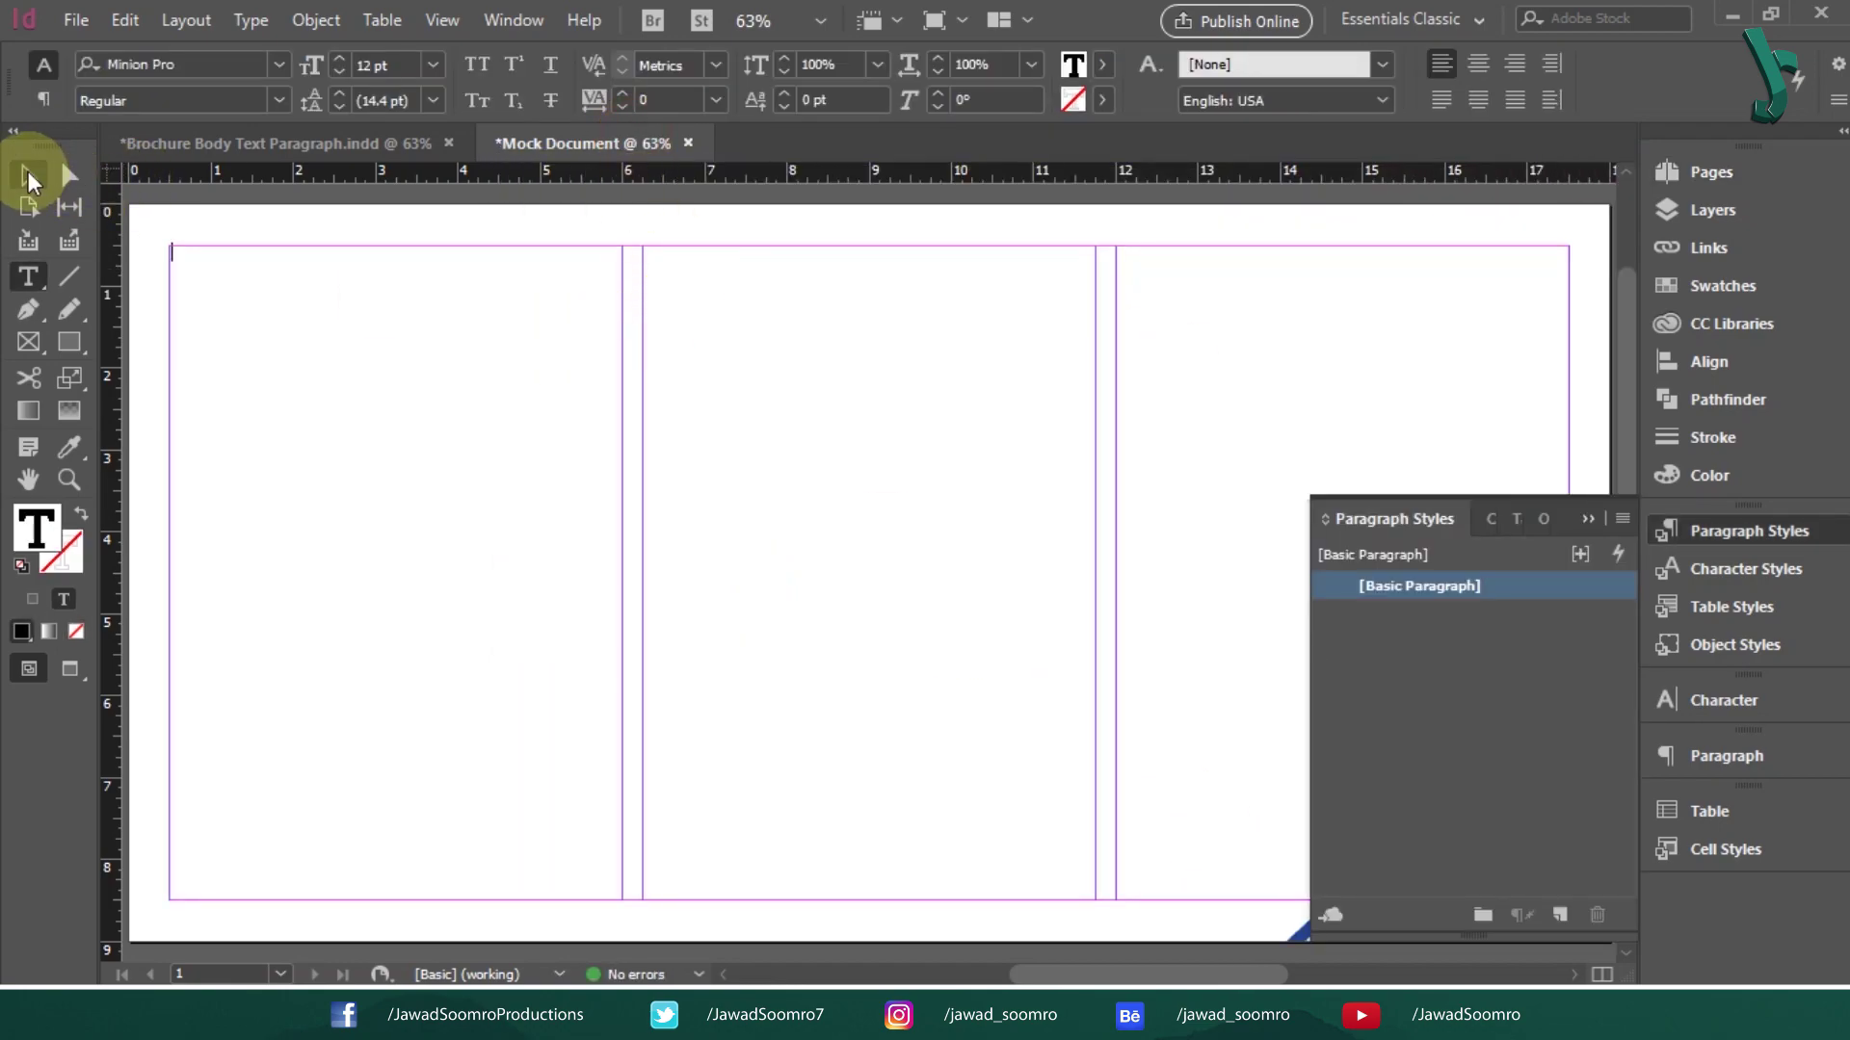
# Step: Paste the copied article into the three-column text frame on the page and deselect the frame
pyautogui.click(30, 176)
pyautogui.click(314, 286)
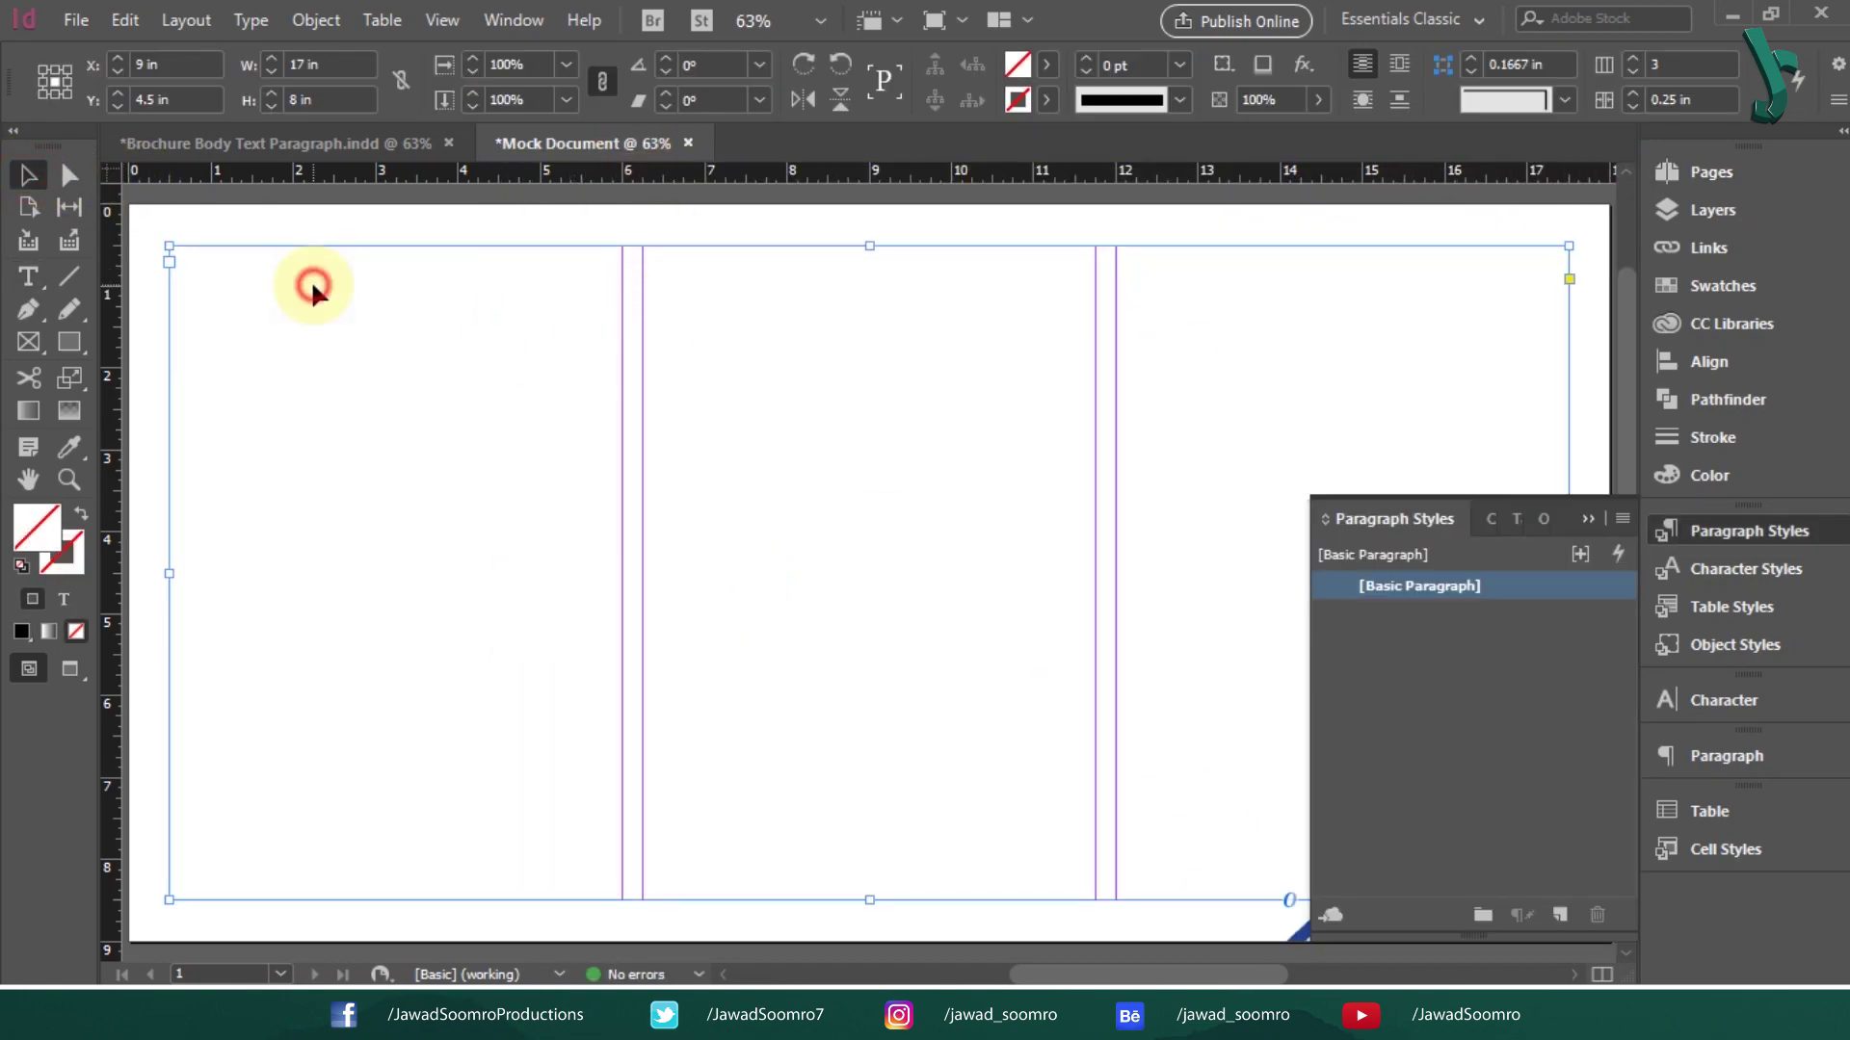
pyautogui.doubleClick(310, 279)
pyautogui.hotkey('ctrl', 'v')
pyautogui.click(30, 177)
pyautogui.click(1223, 227)
# Step: Load all text styles from the Brochure Body Text Paragraph file into the document
pyautogui.click(1623, 520)
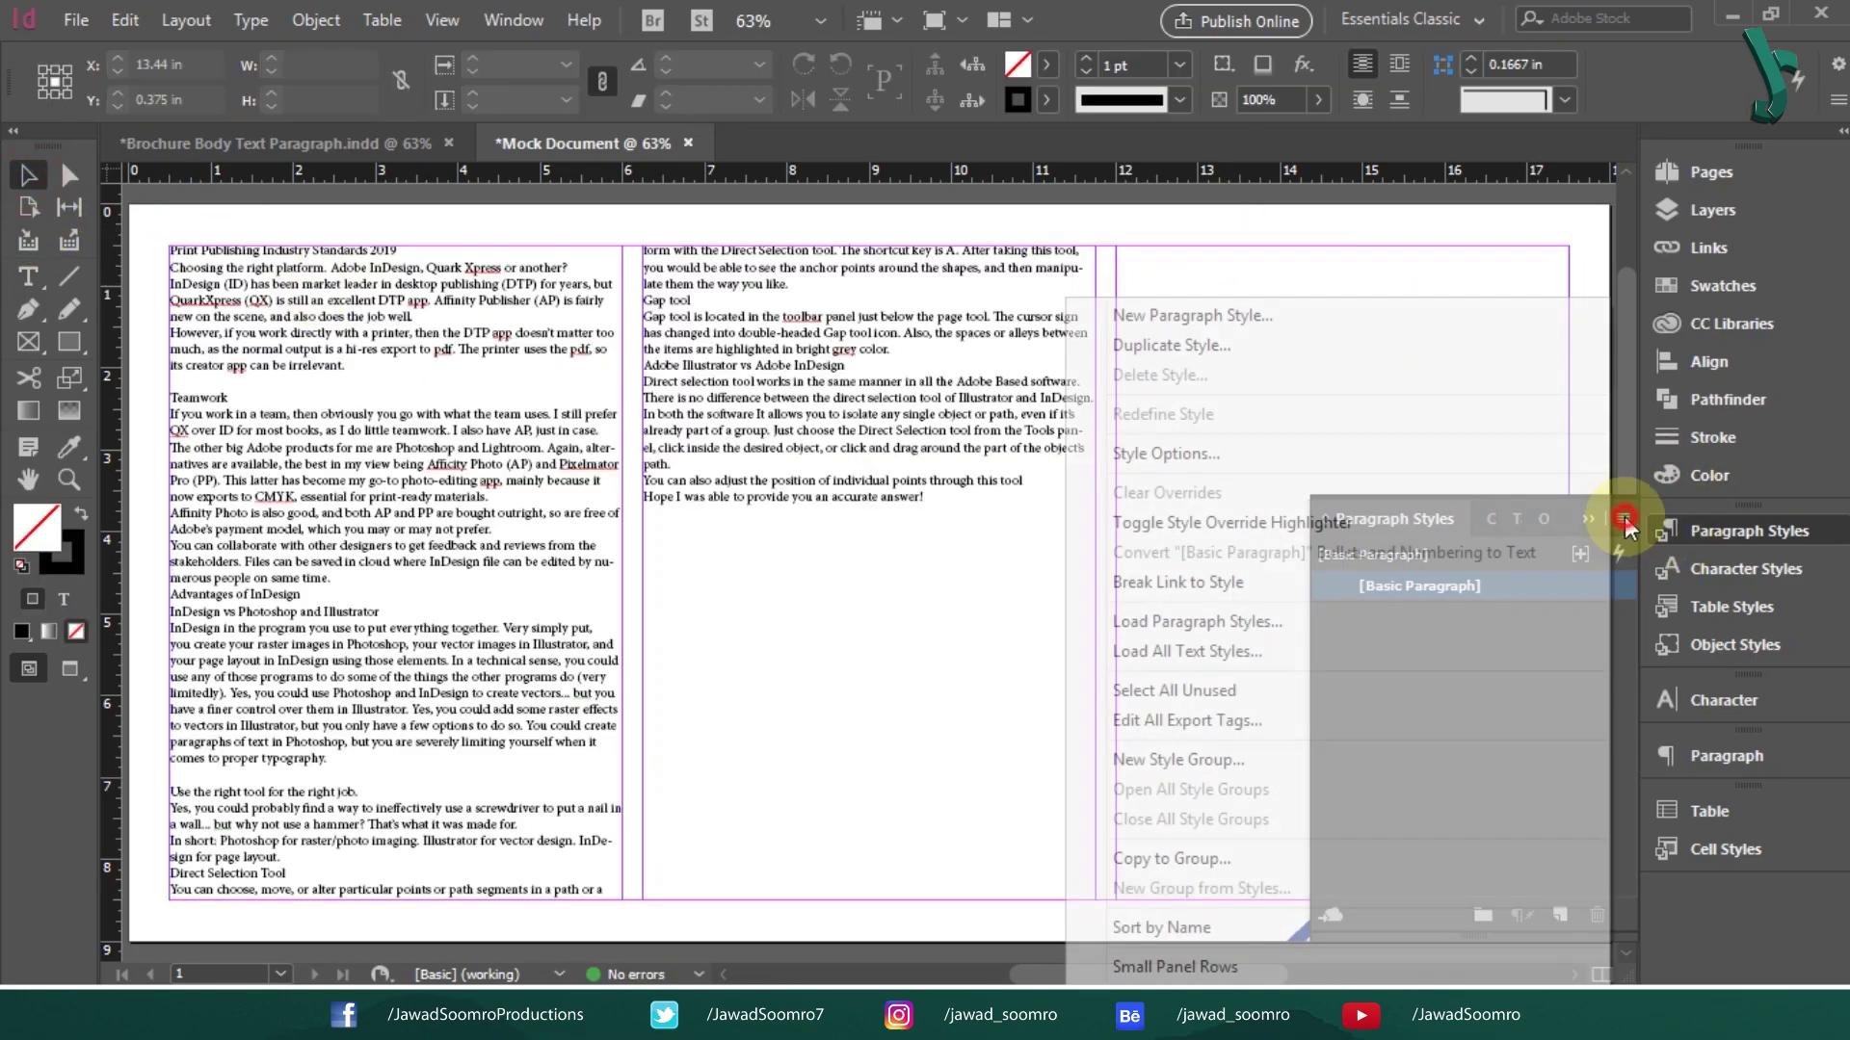
pyautogui.click(1241, 655)
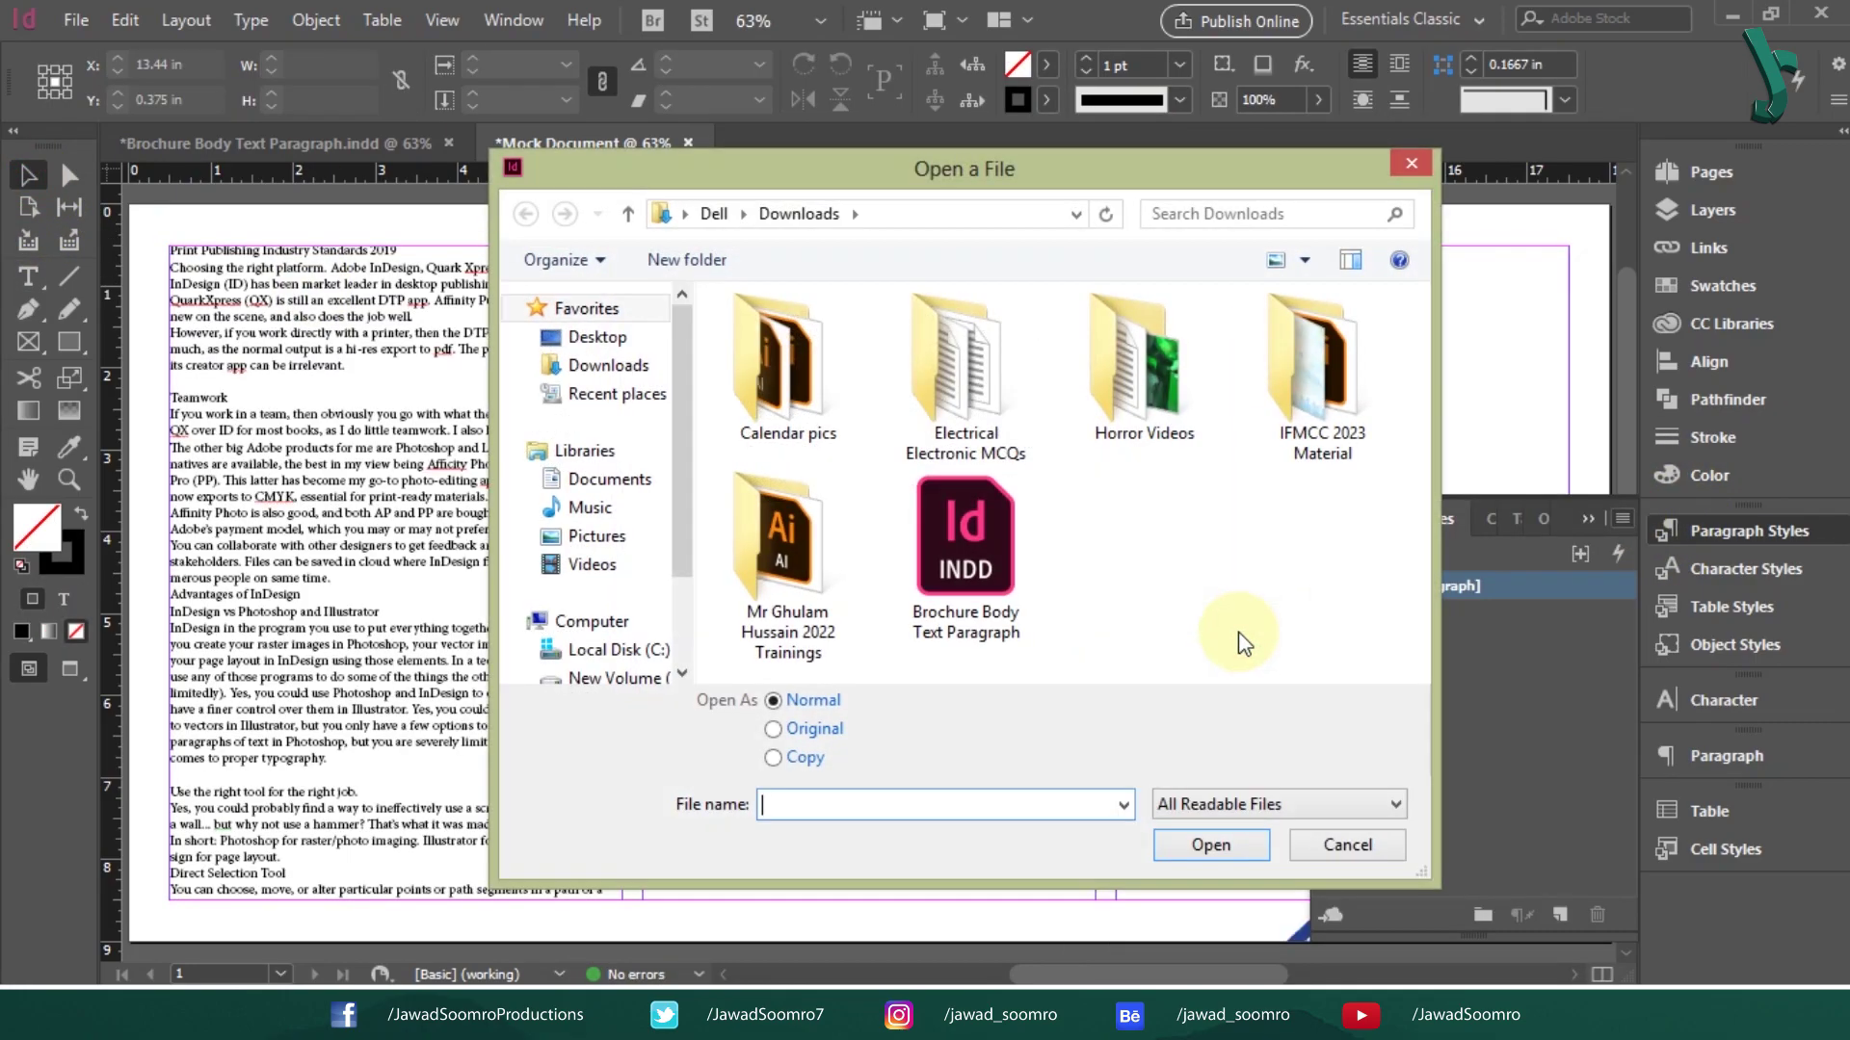
pyautogui.click(965, 540)
pyautogui.click(1211, 845)
pyautogui.click(516, 434)
pyautogui.click(1296, 338)
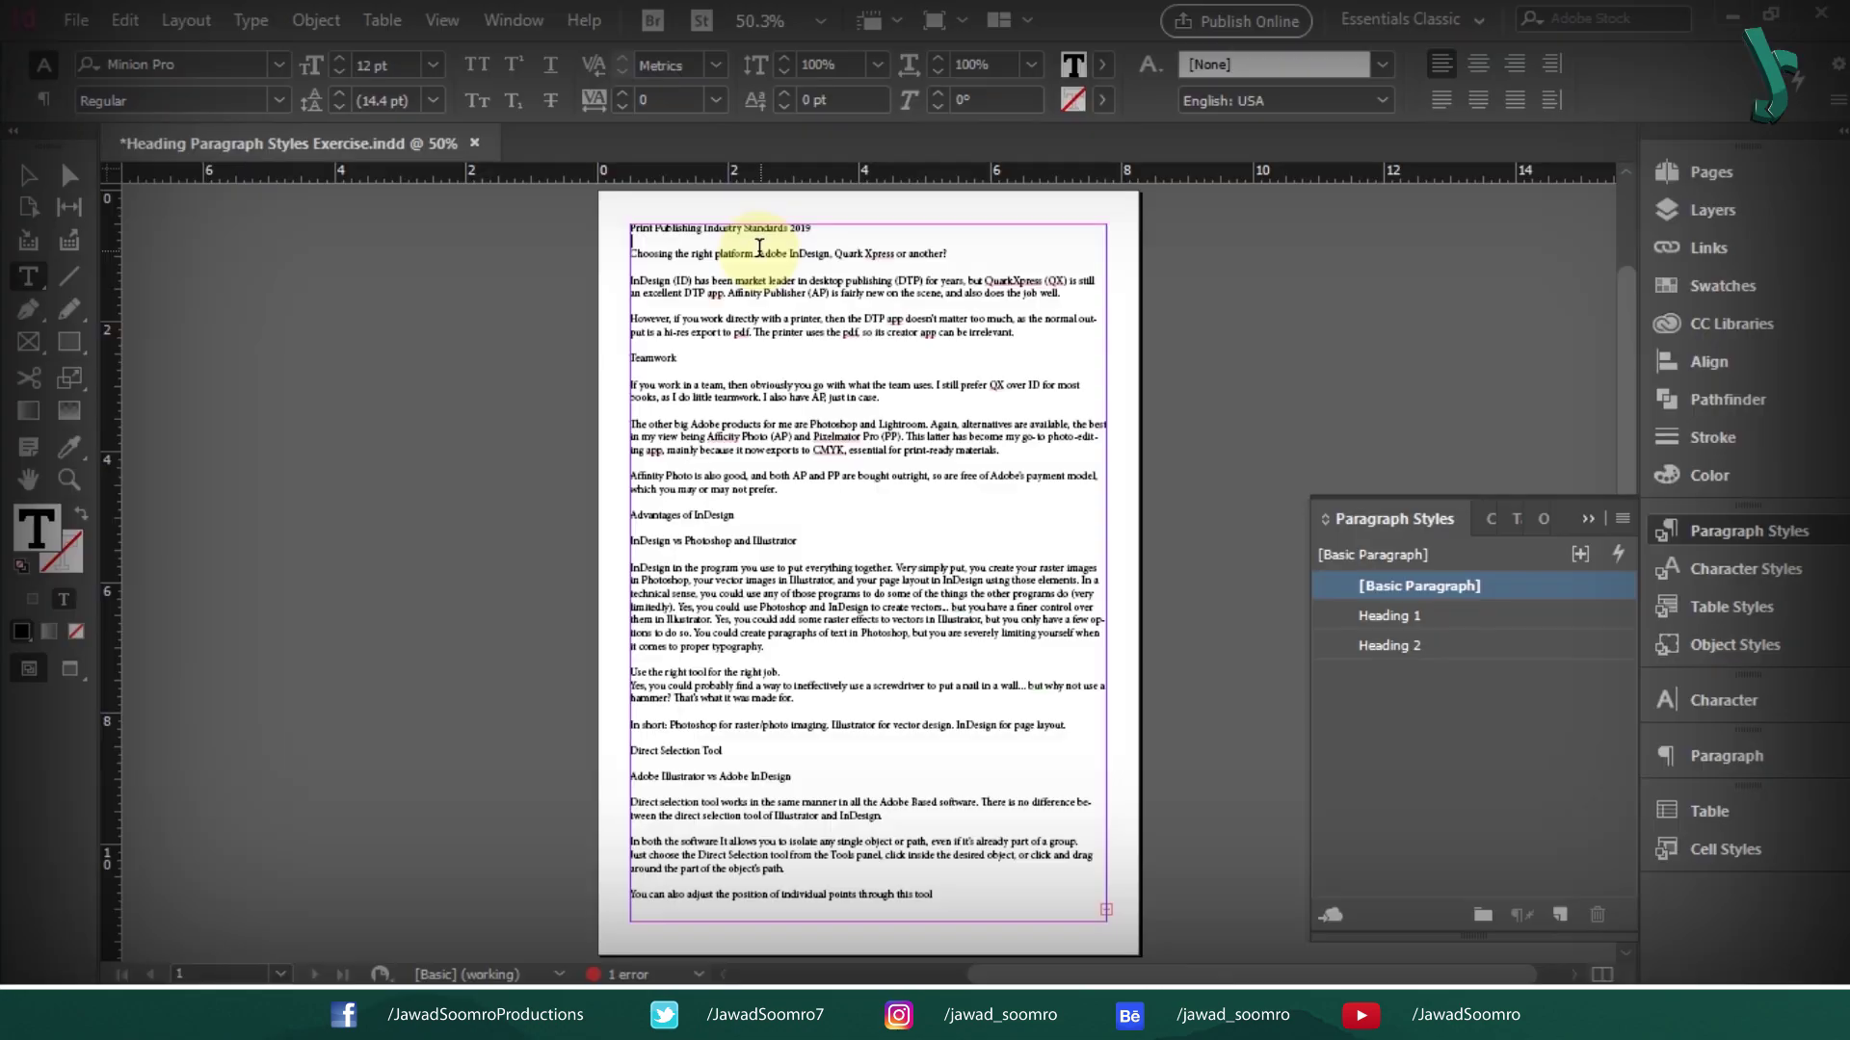
# Step: Apply the Heading 2 paragraph style to the line "Choosing the right platform. Adobe InDesign, Quark Xpress or another?"
pyautogui.click(758, 250)
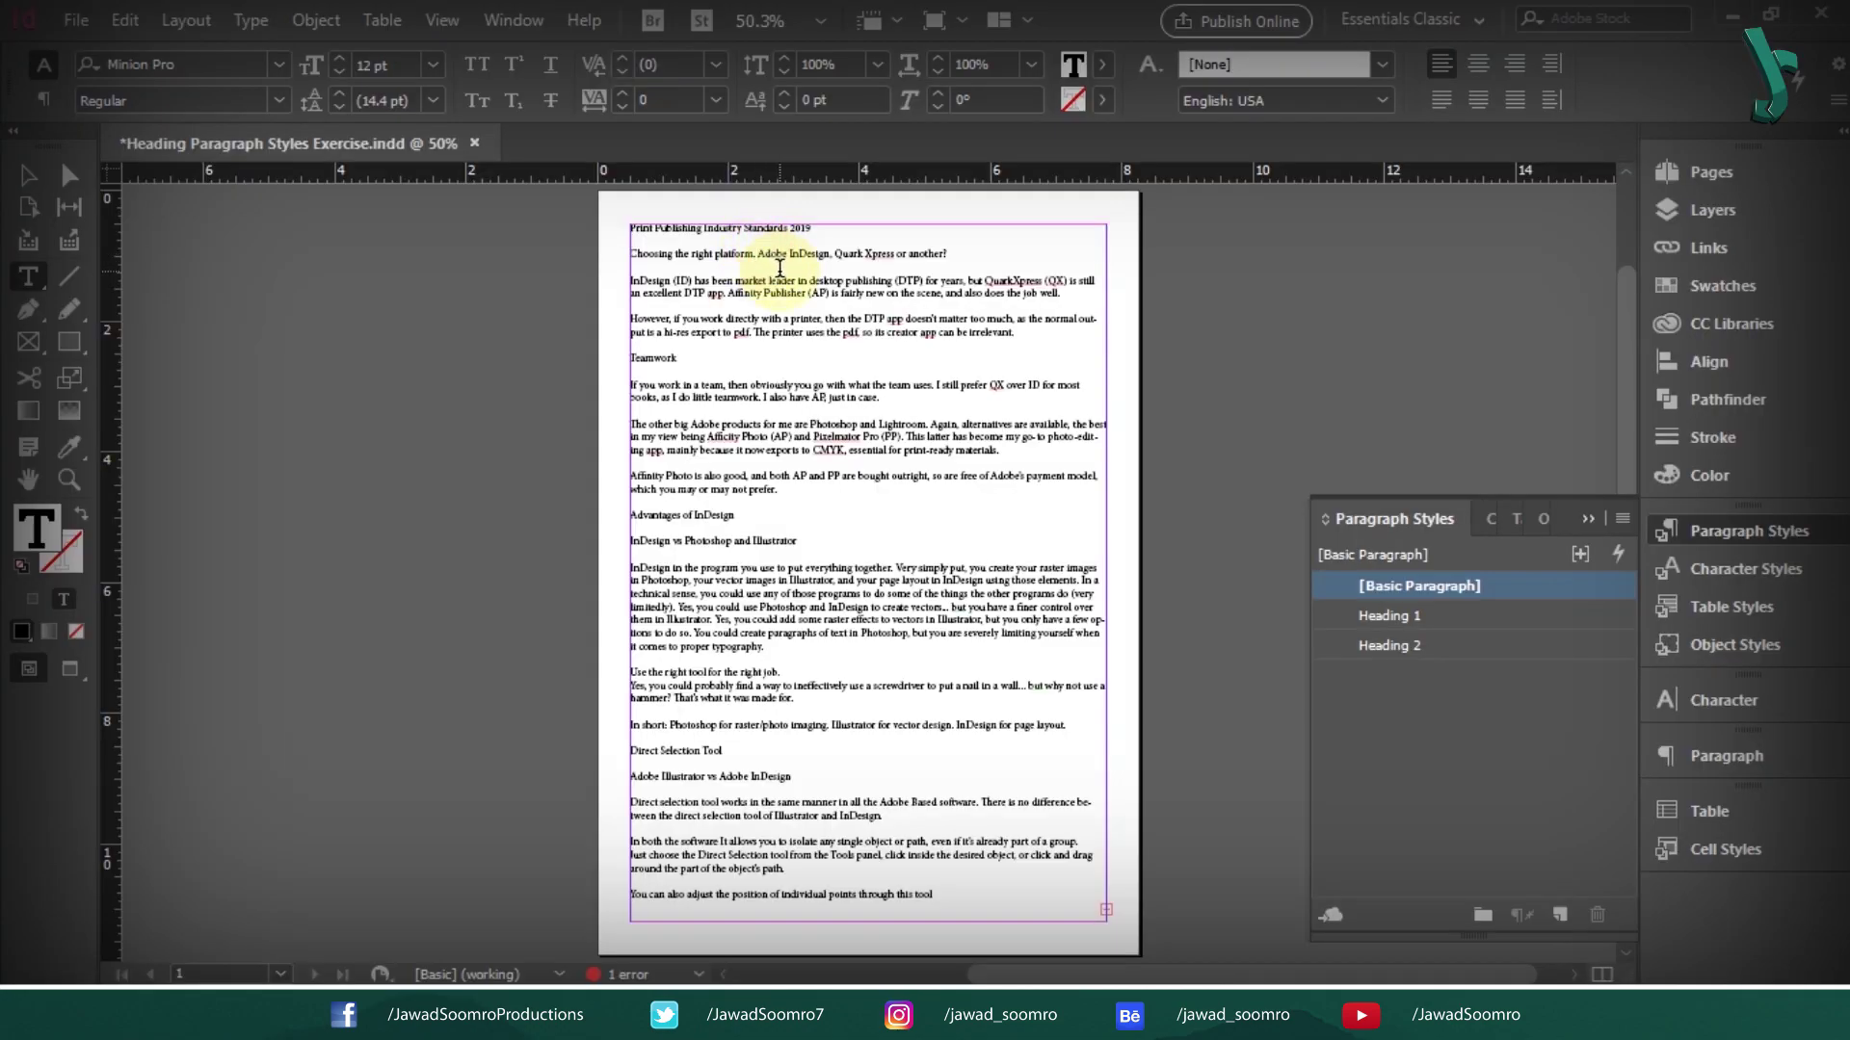
pyautogui.click(1422, 645)
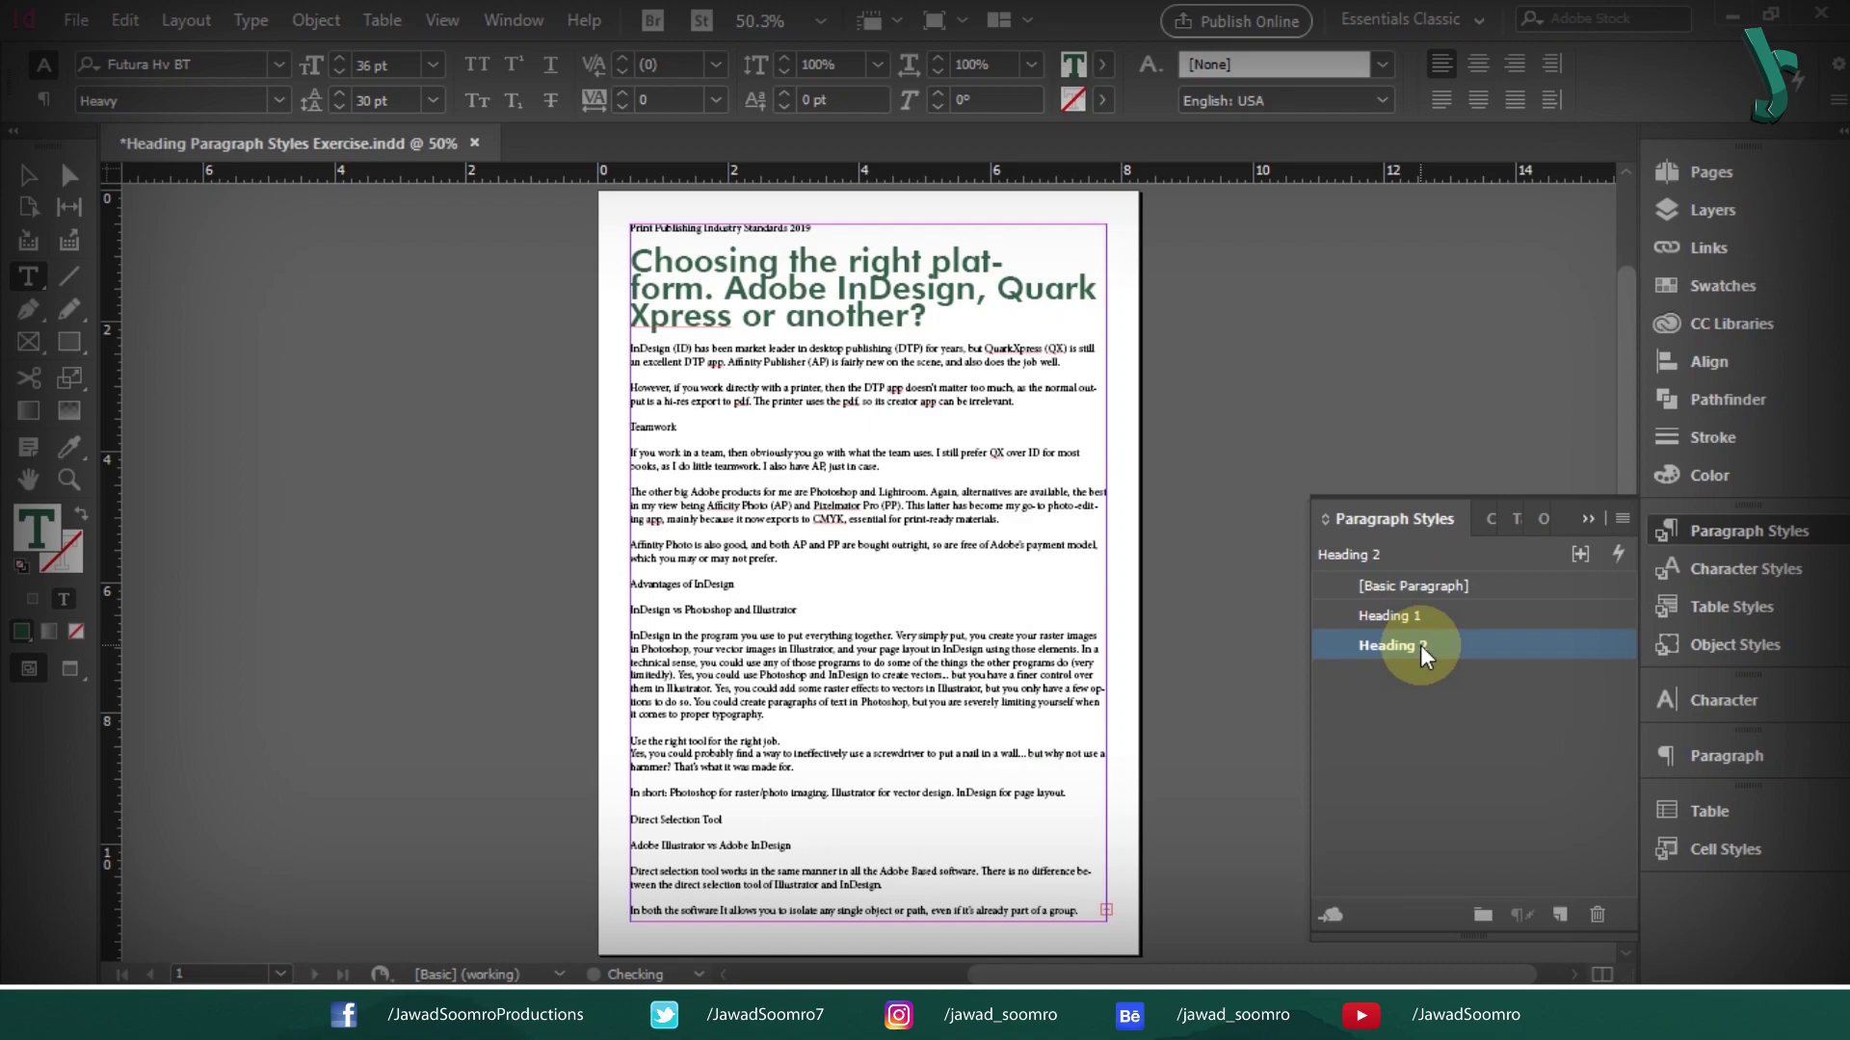
# Step: Apply the Heading 2 paragraph style to the line "InDesign vs Photoshop and Illustrator"
pyautogui.click(708, 610)
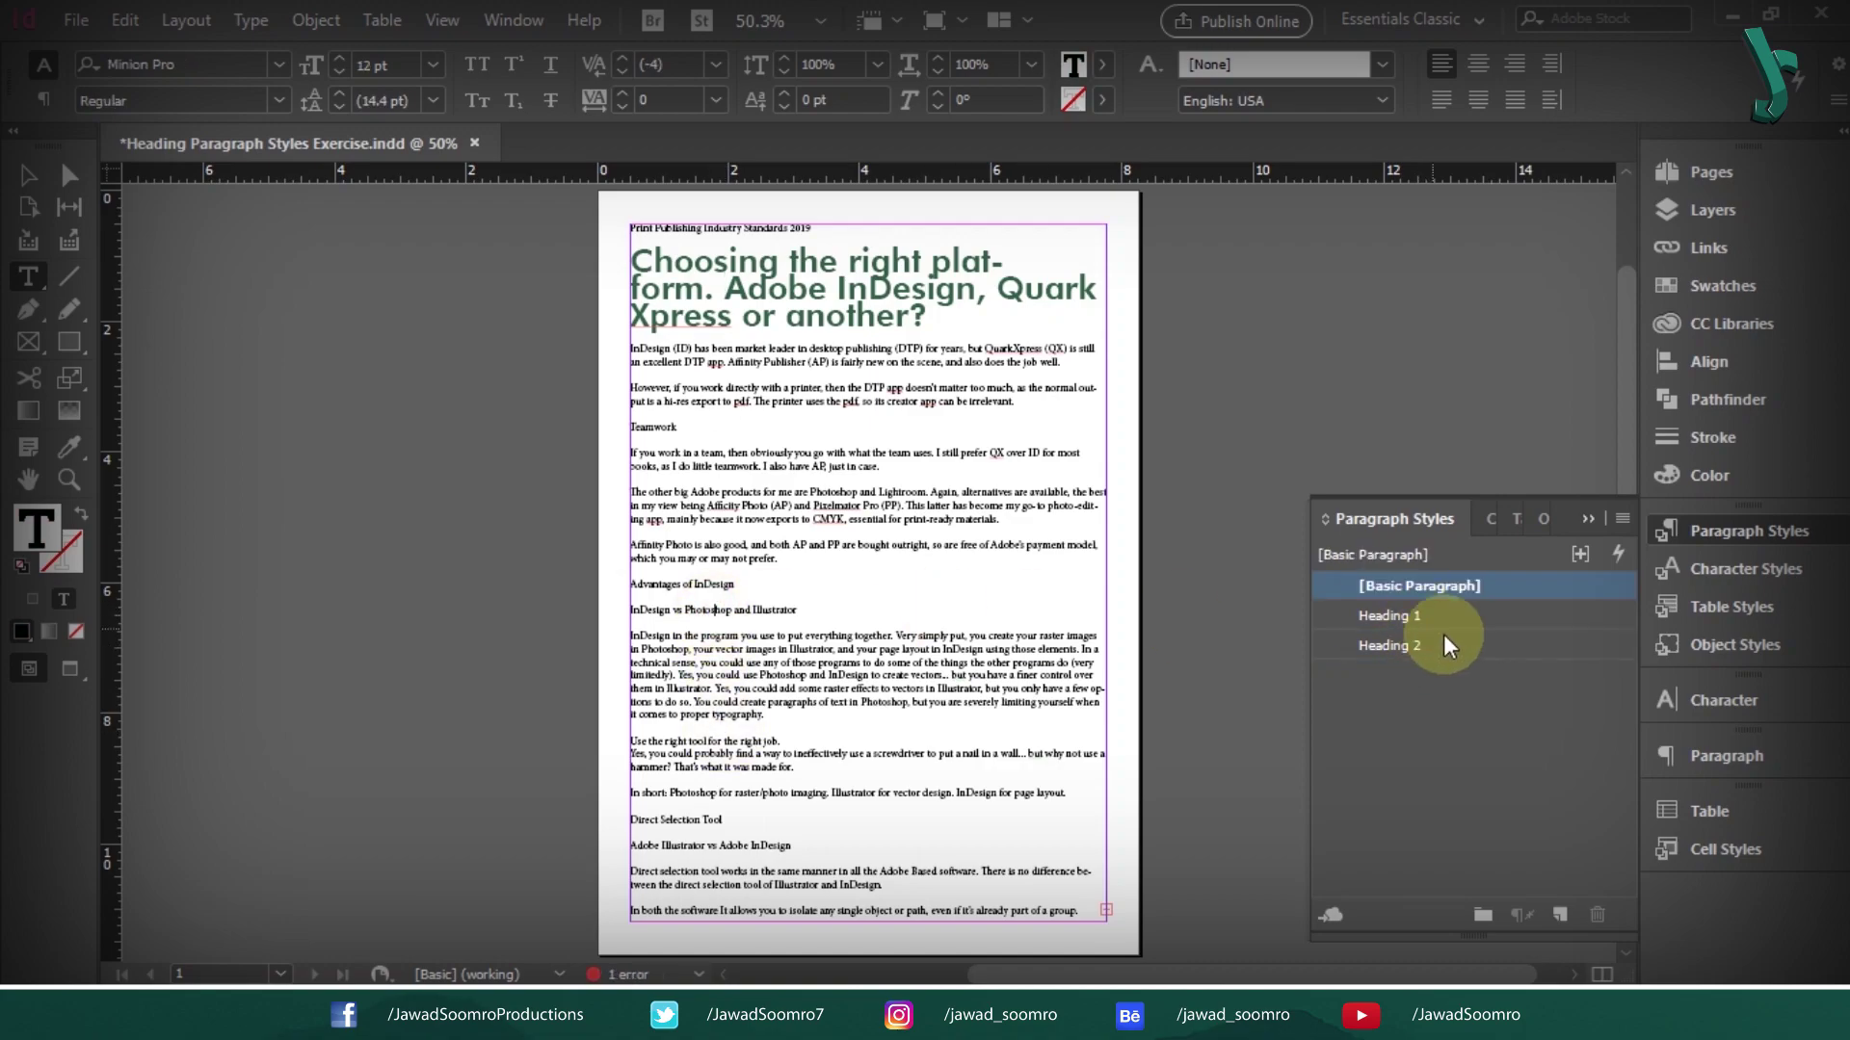
pyautogui.click(1435, 644)
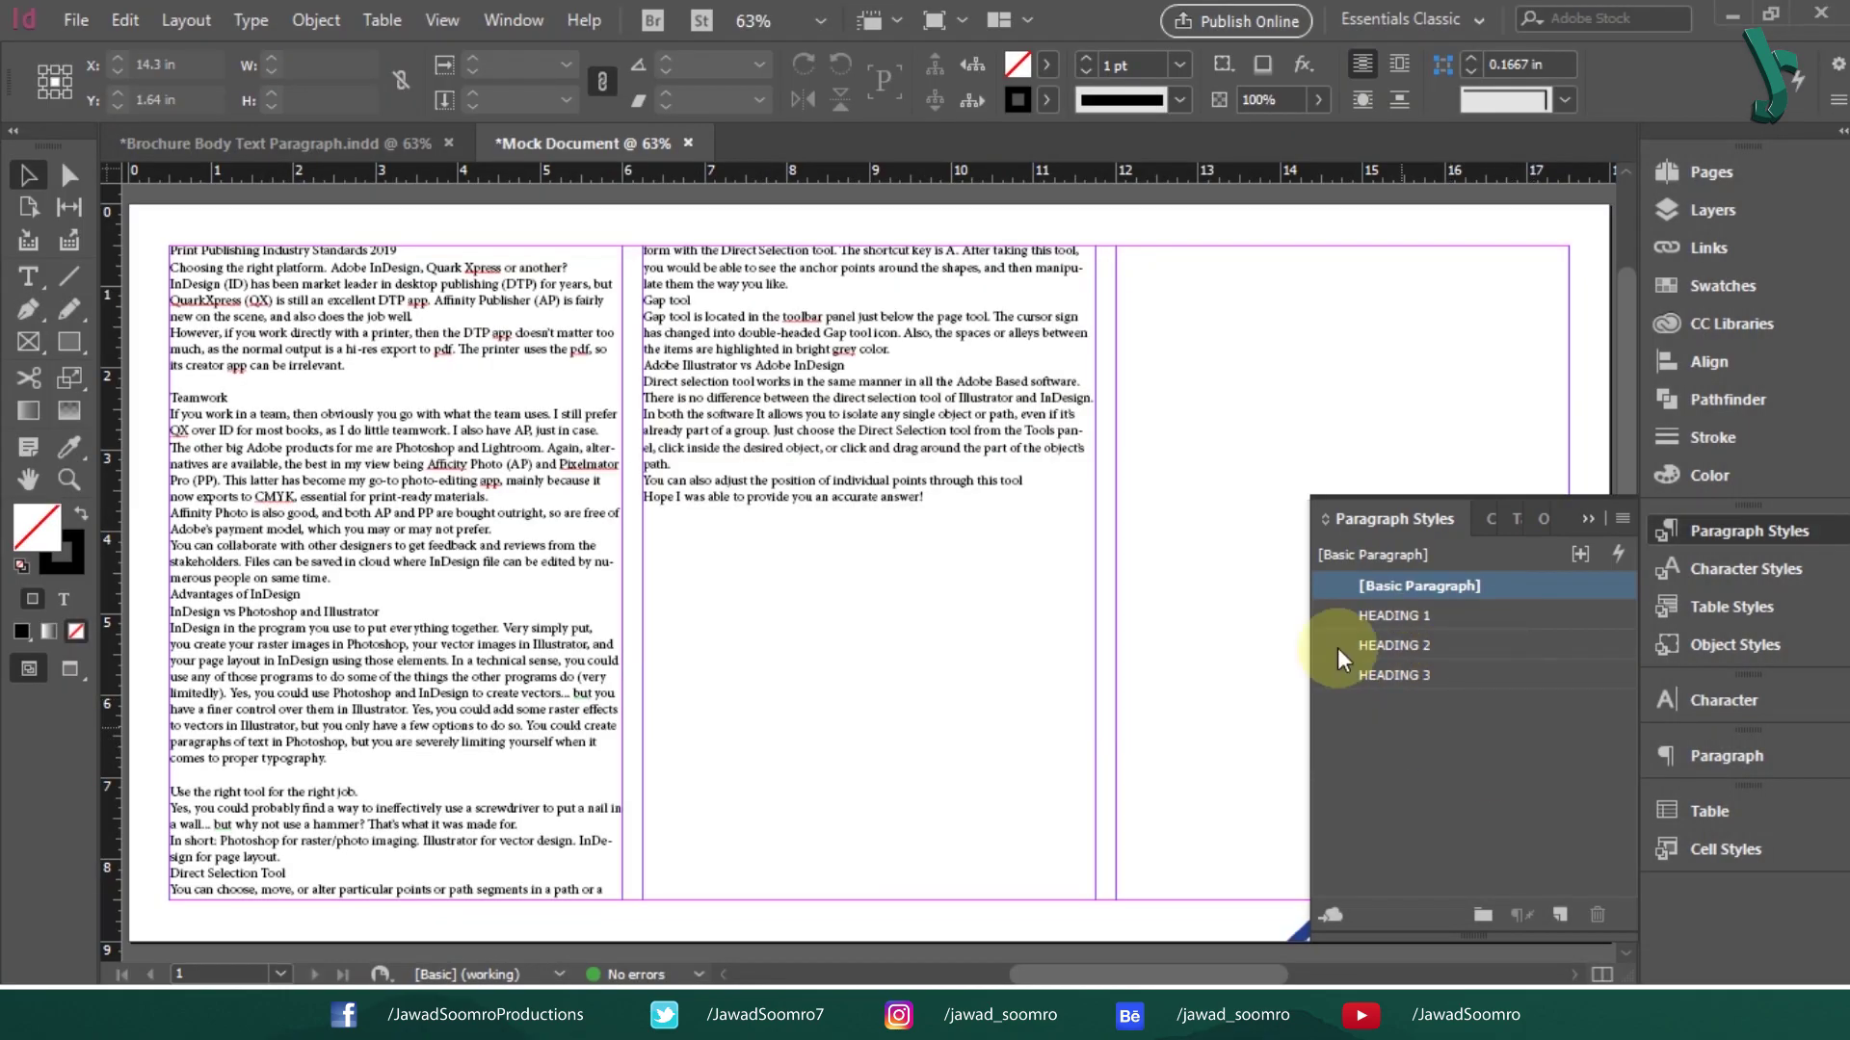
# Step: Apply the HEADING 1 style to "Print Publishing Industry Standards 2019", "Teamwork" and "Advantages of InDesign" in the Mock Document
pyautogui.press('t')
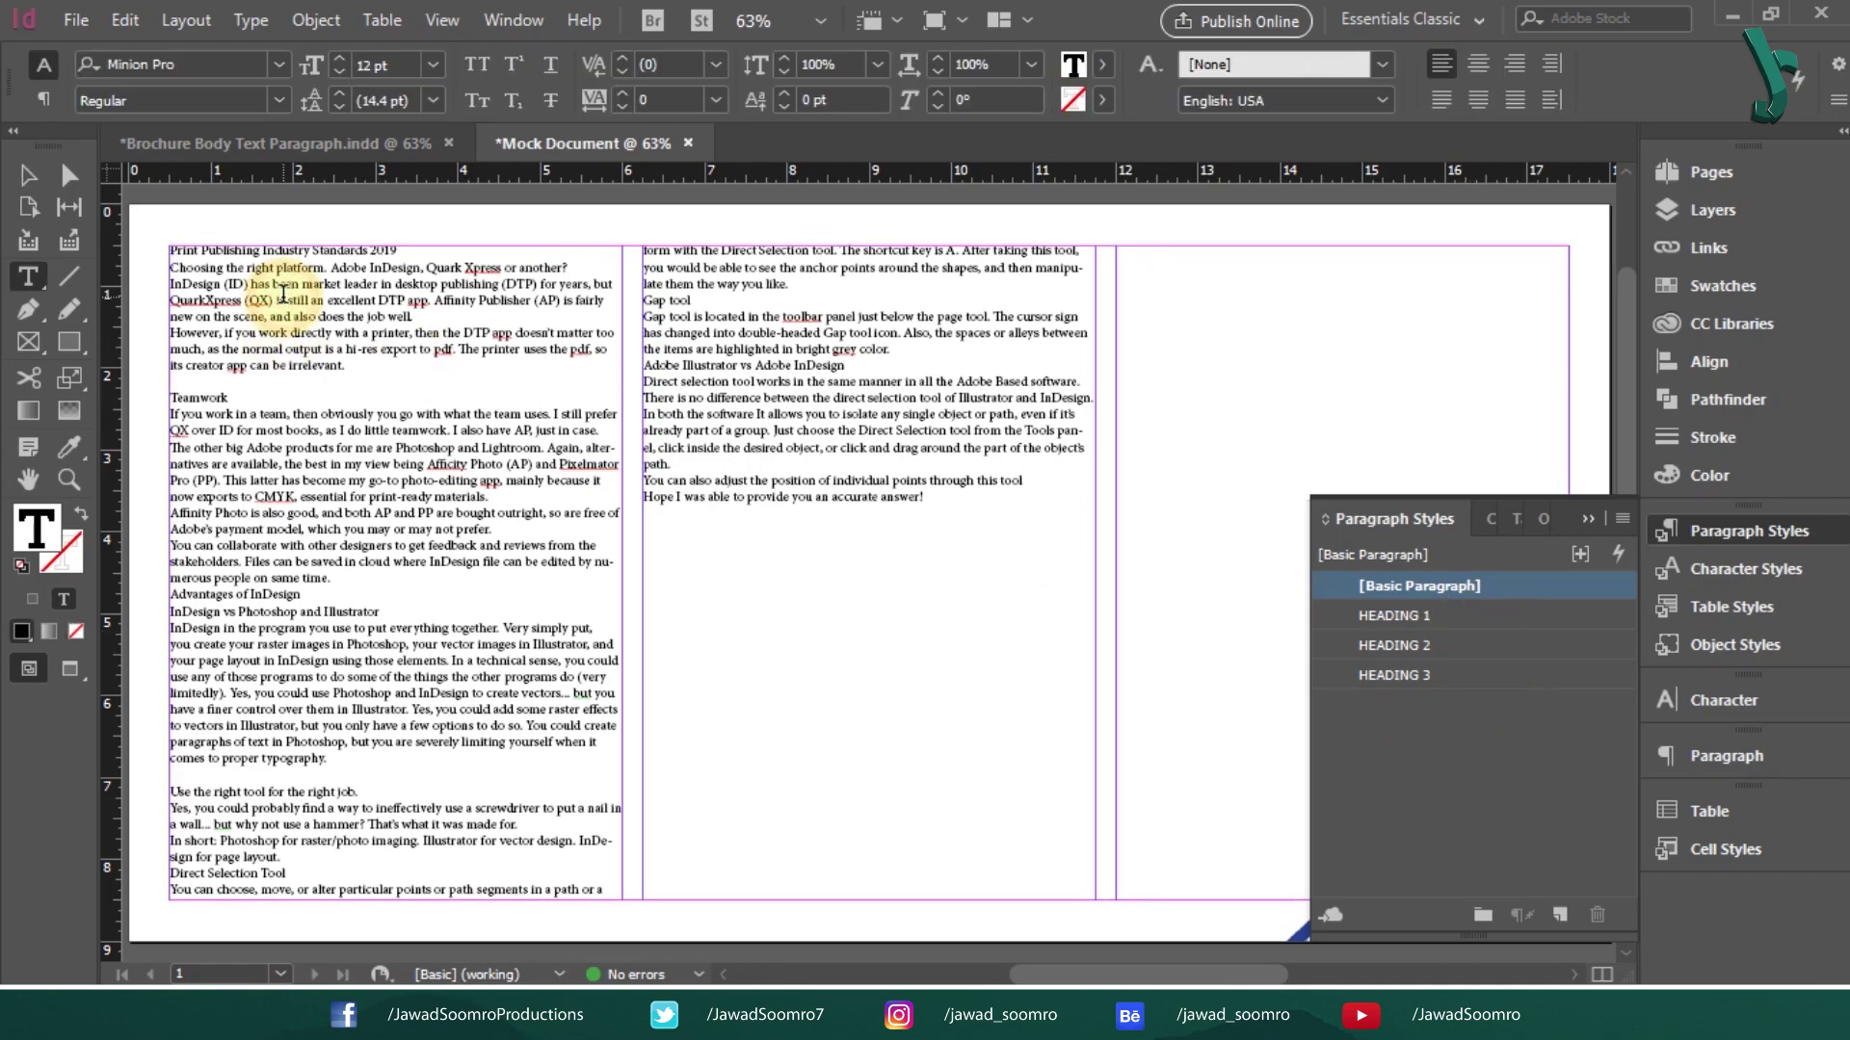
pyautogui.click(1394, 614)
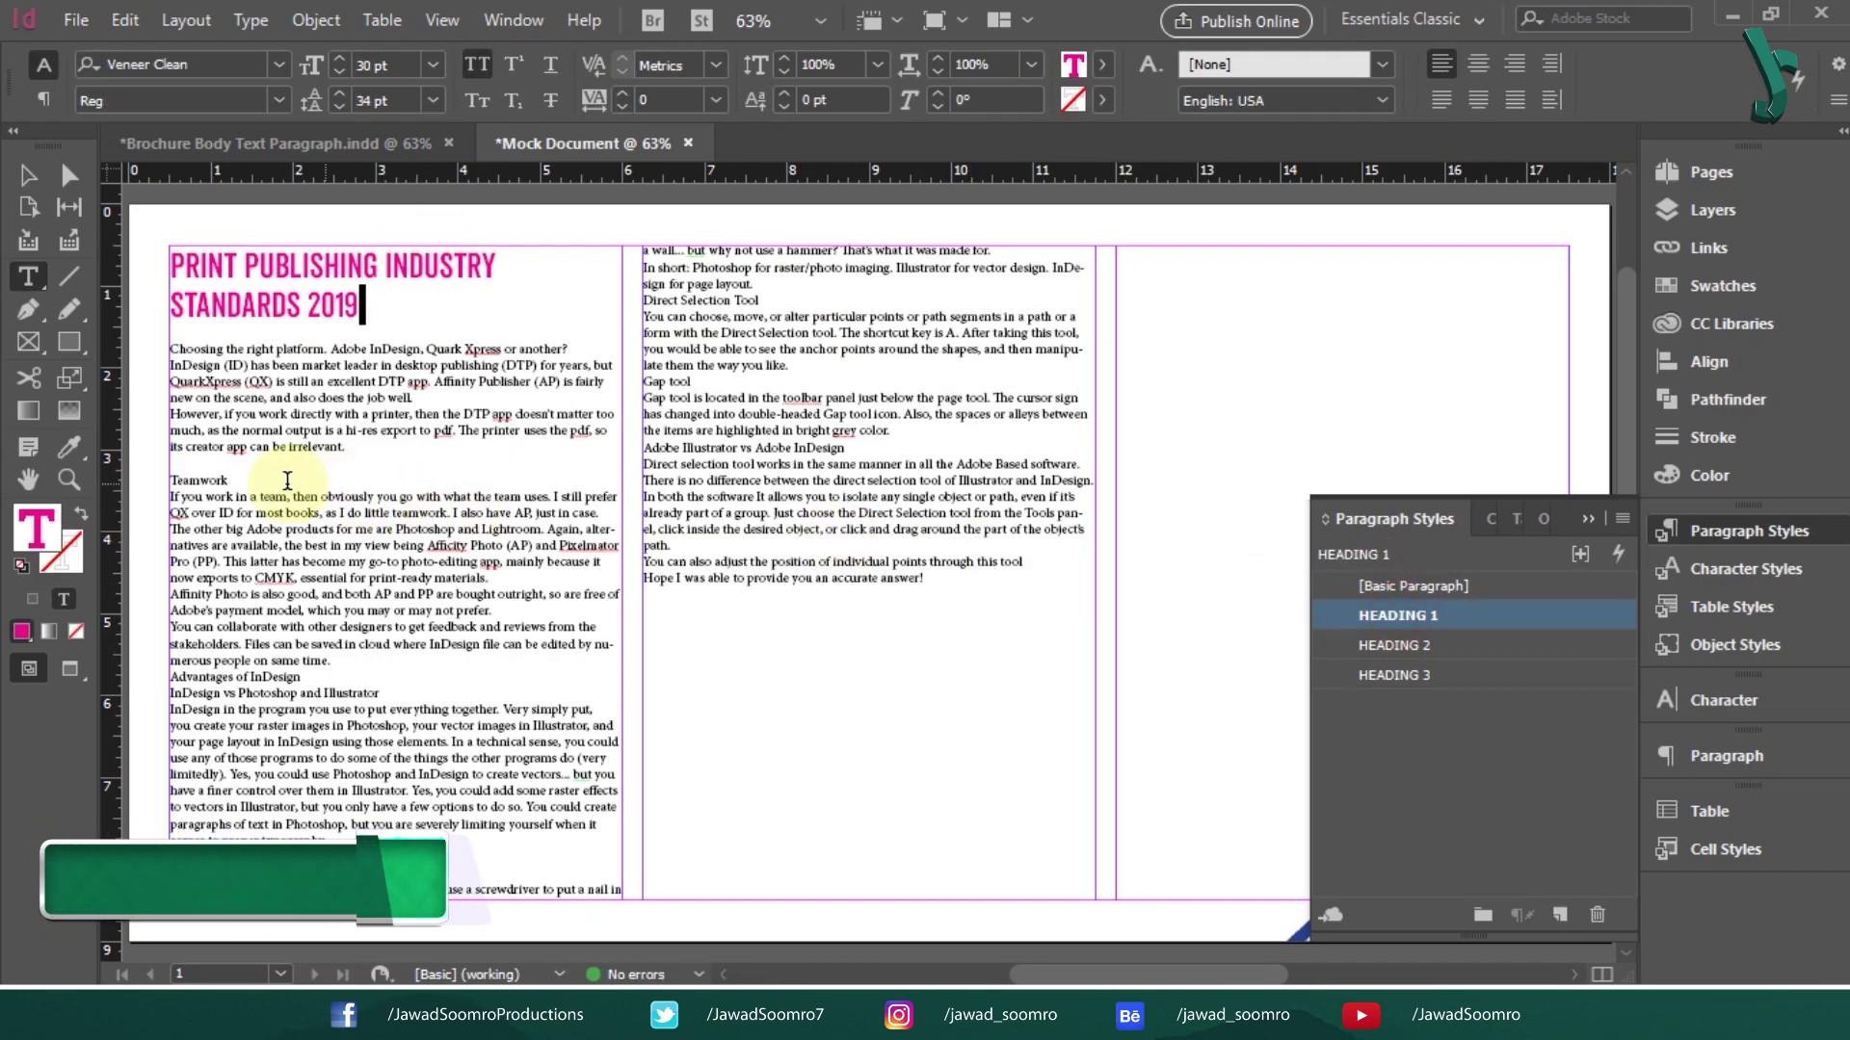
pyautogui.click(1412, 616)
pyautogui.click(394, 749)
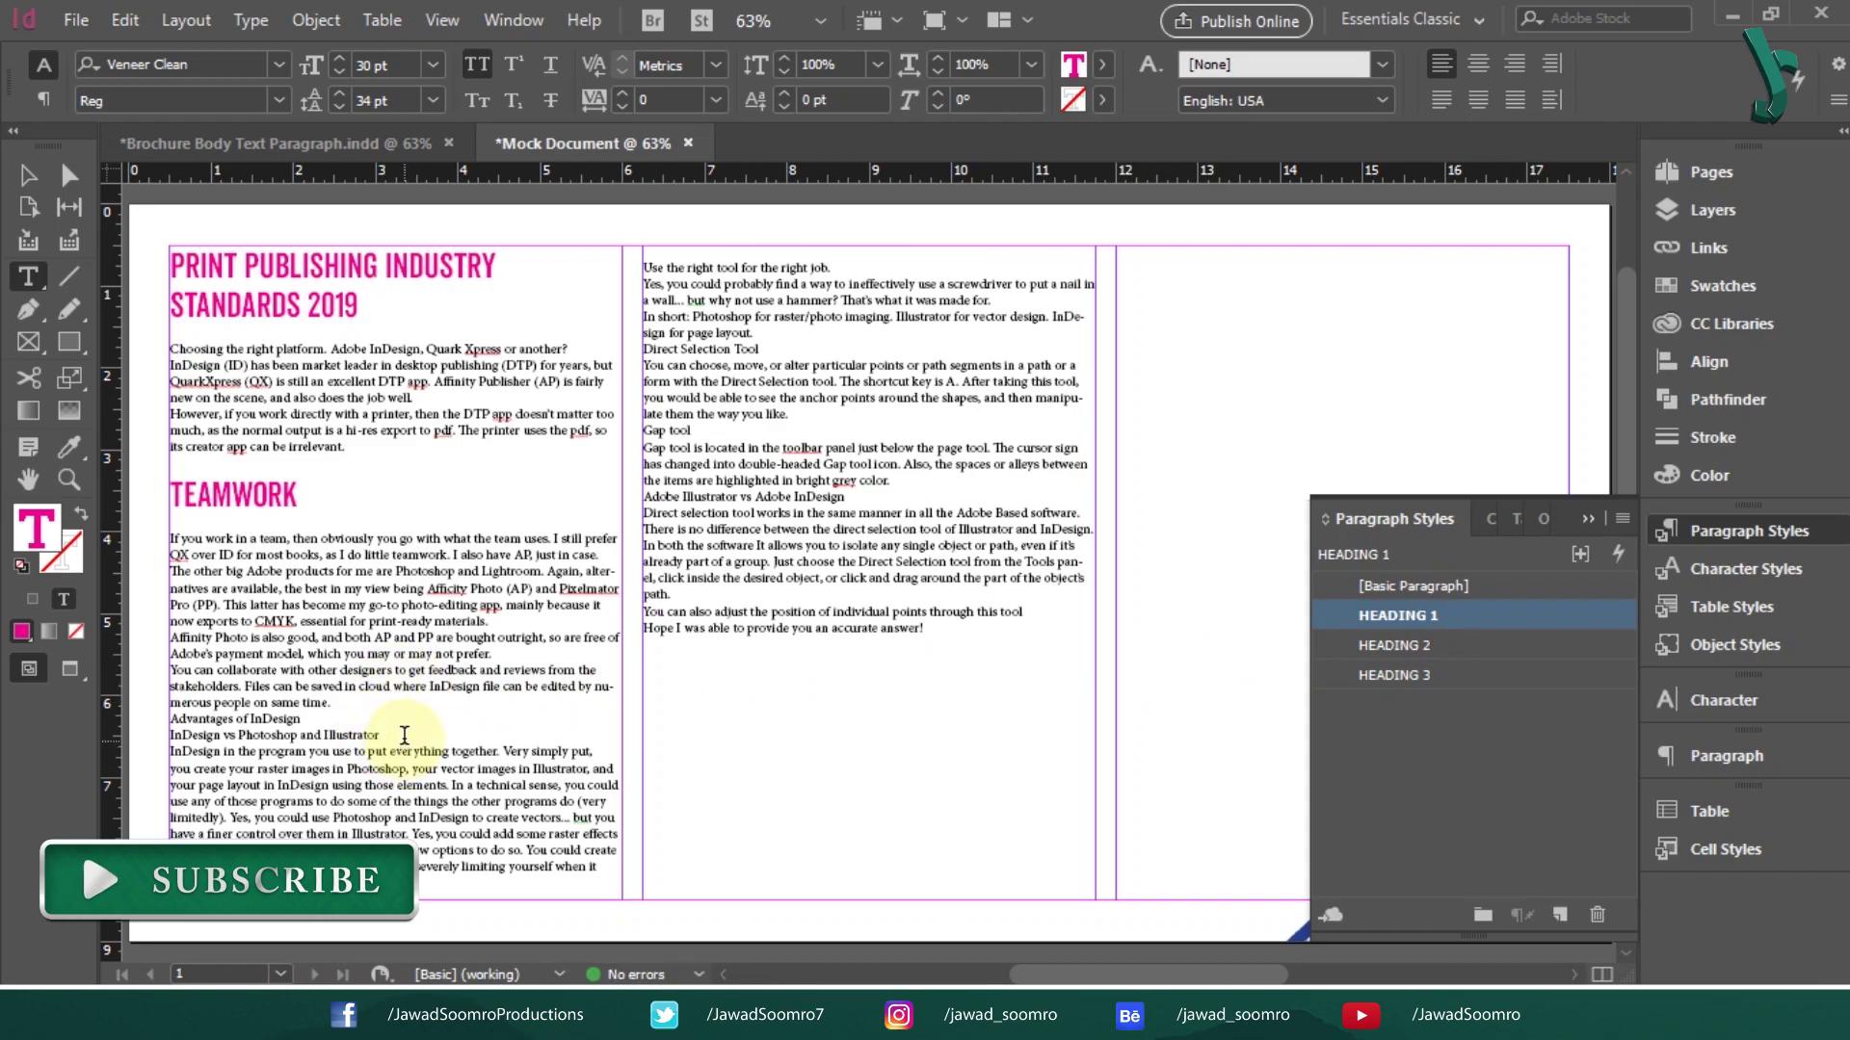
pyautogui.click(1464, 614)
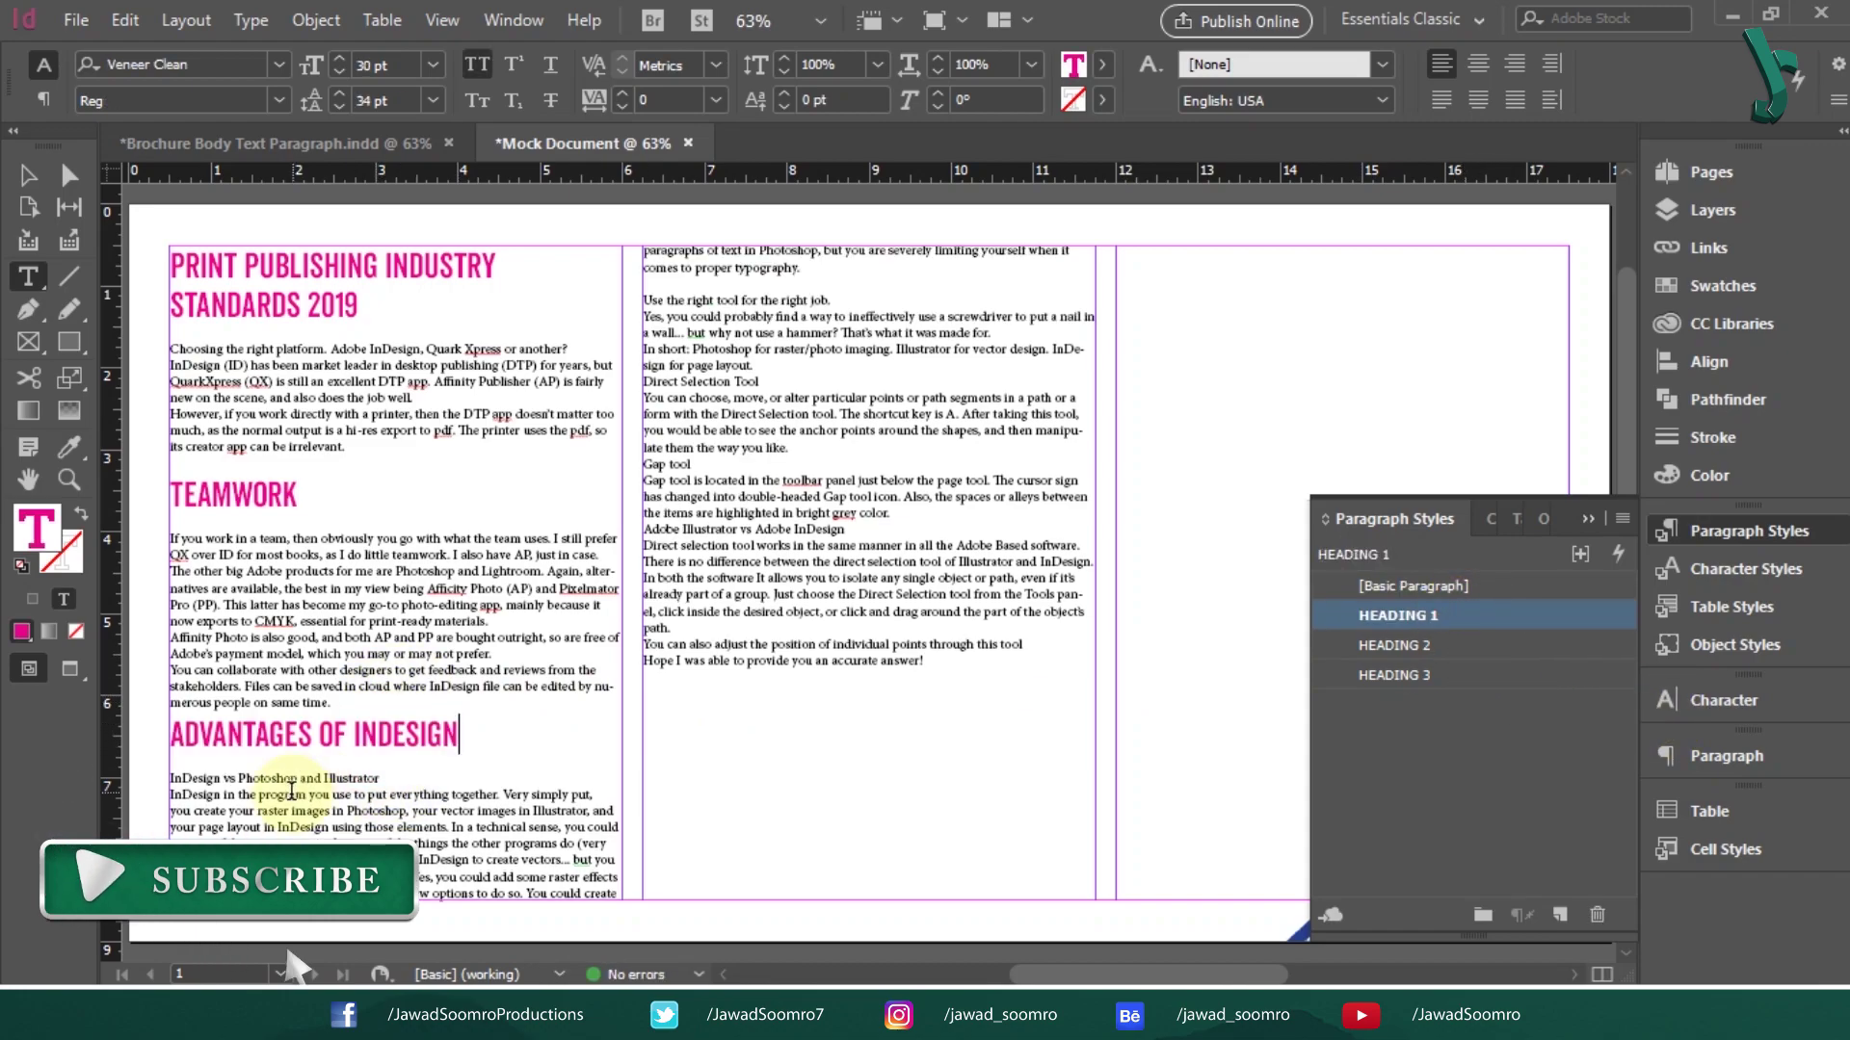
# Step: Apply the HEADING 2 style to "InDesign vs Photoshop and Illustrator" and "Use the right tool for the right job."
pyautogui.click(385, 782)
pyautogui.click(1394, 644)
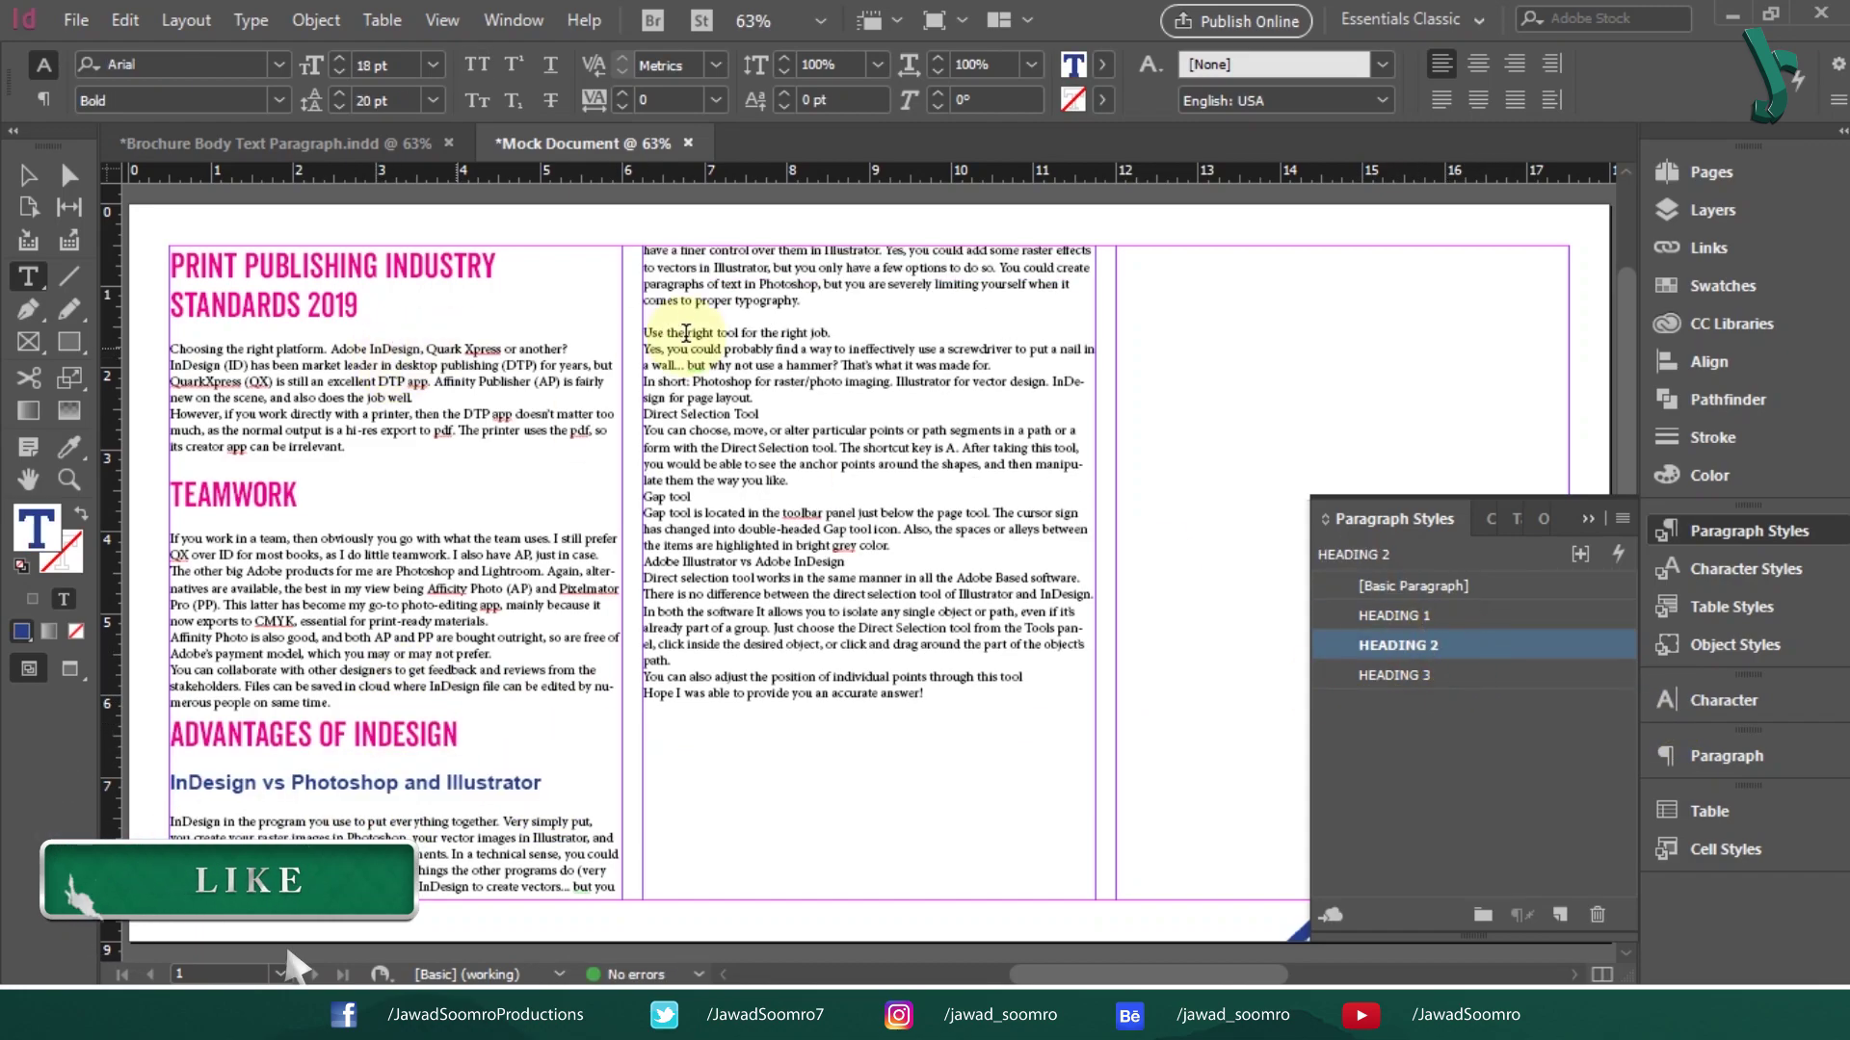
pyautogui.click(849, 335)
pyautogui.click(1455, 645)
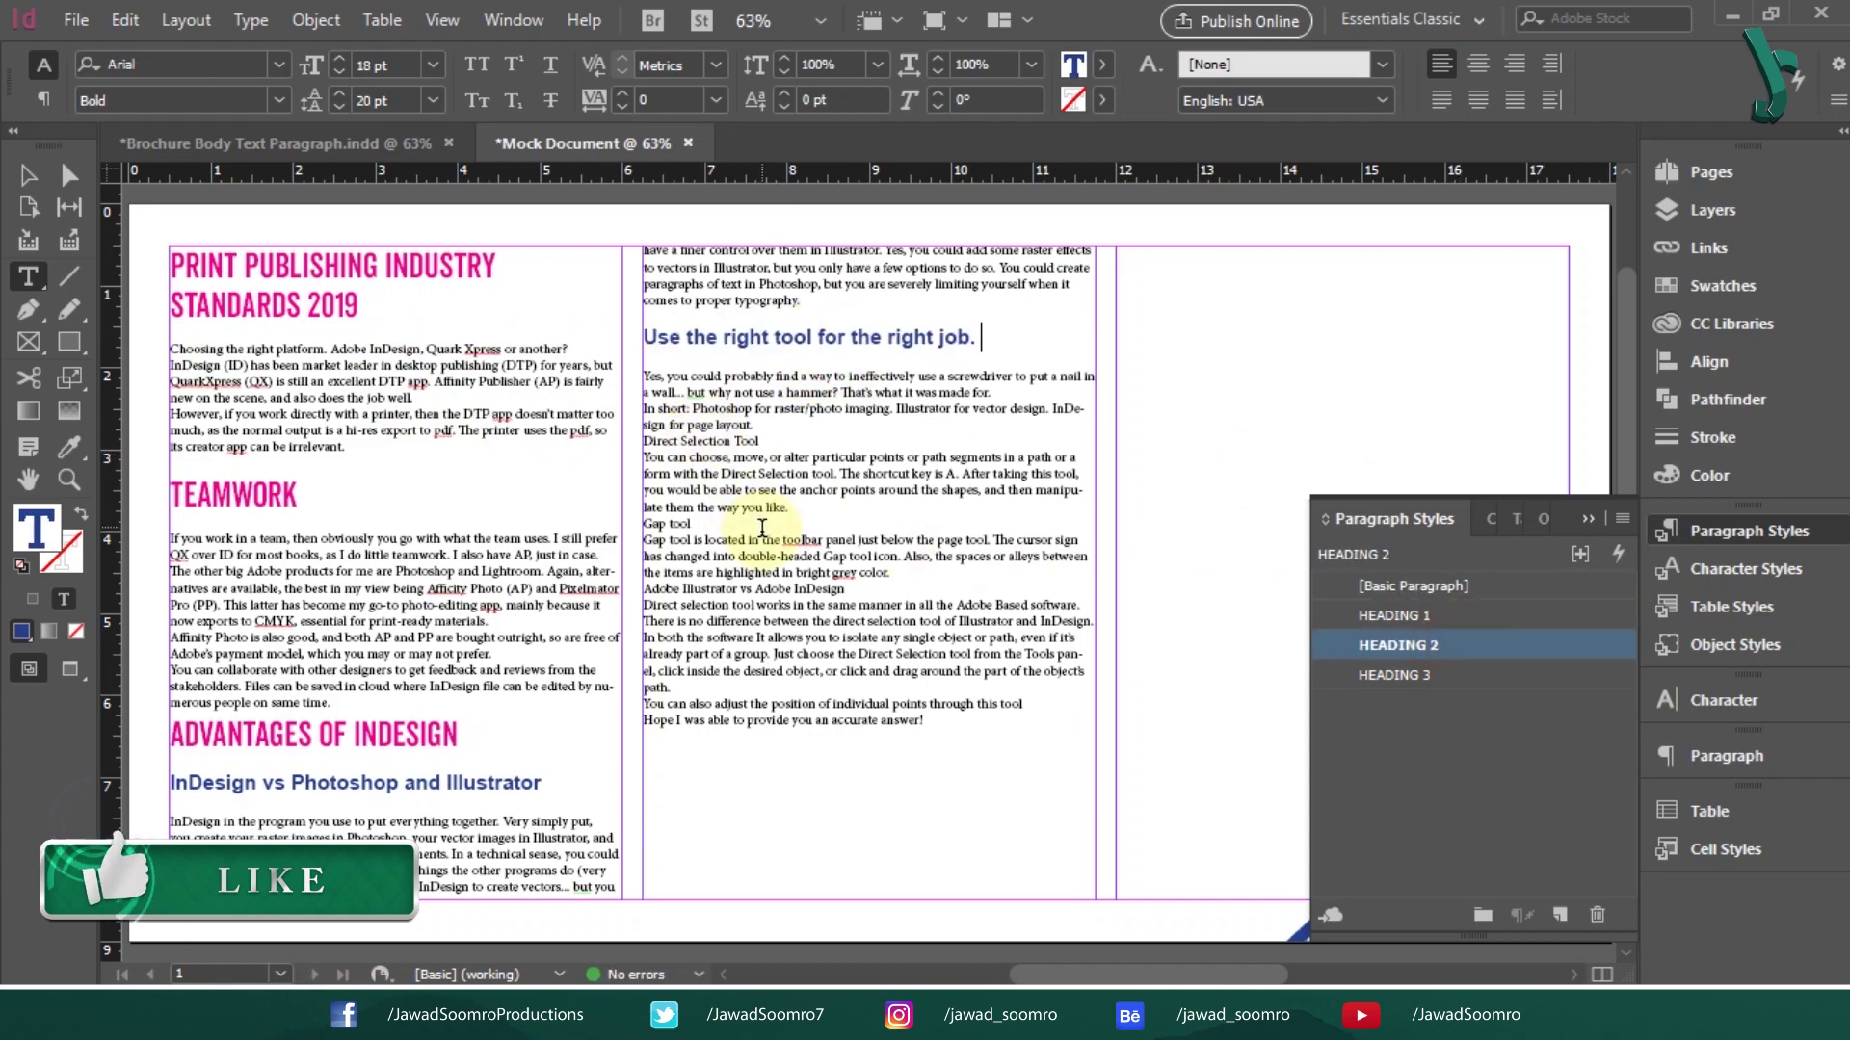
# Step: Apply the HEADING 3 style to "Gap tool" and the HEADING 1 style to "Adobe Illustrator vs Adobe InDesign"
pyautogui.click(754, 524)
pyautogui.click(1435, 675)
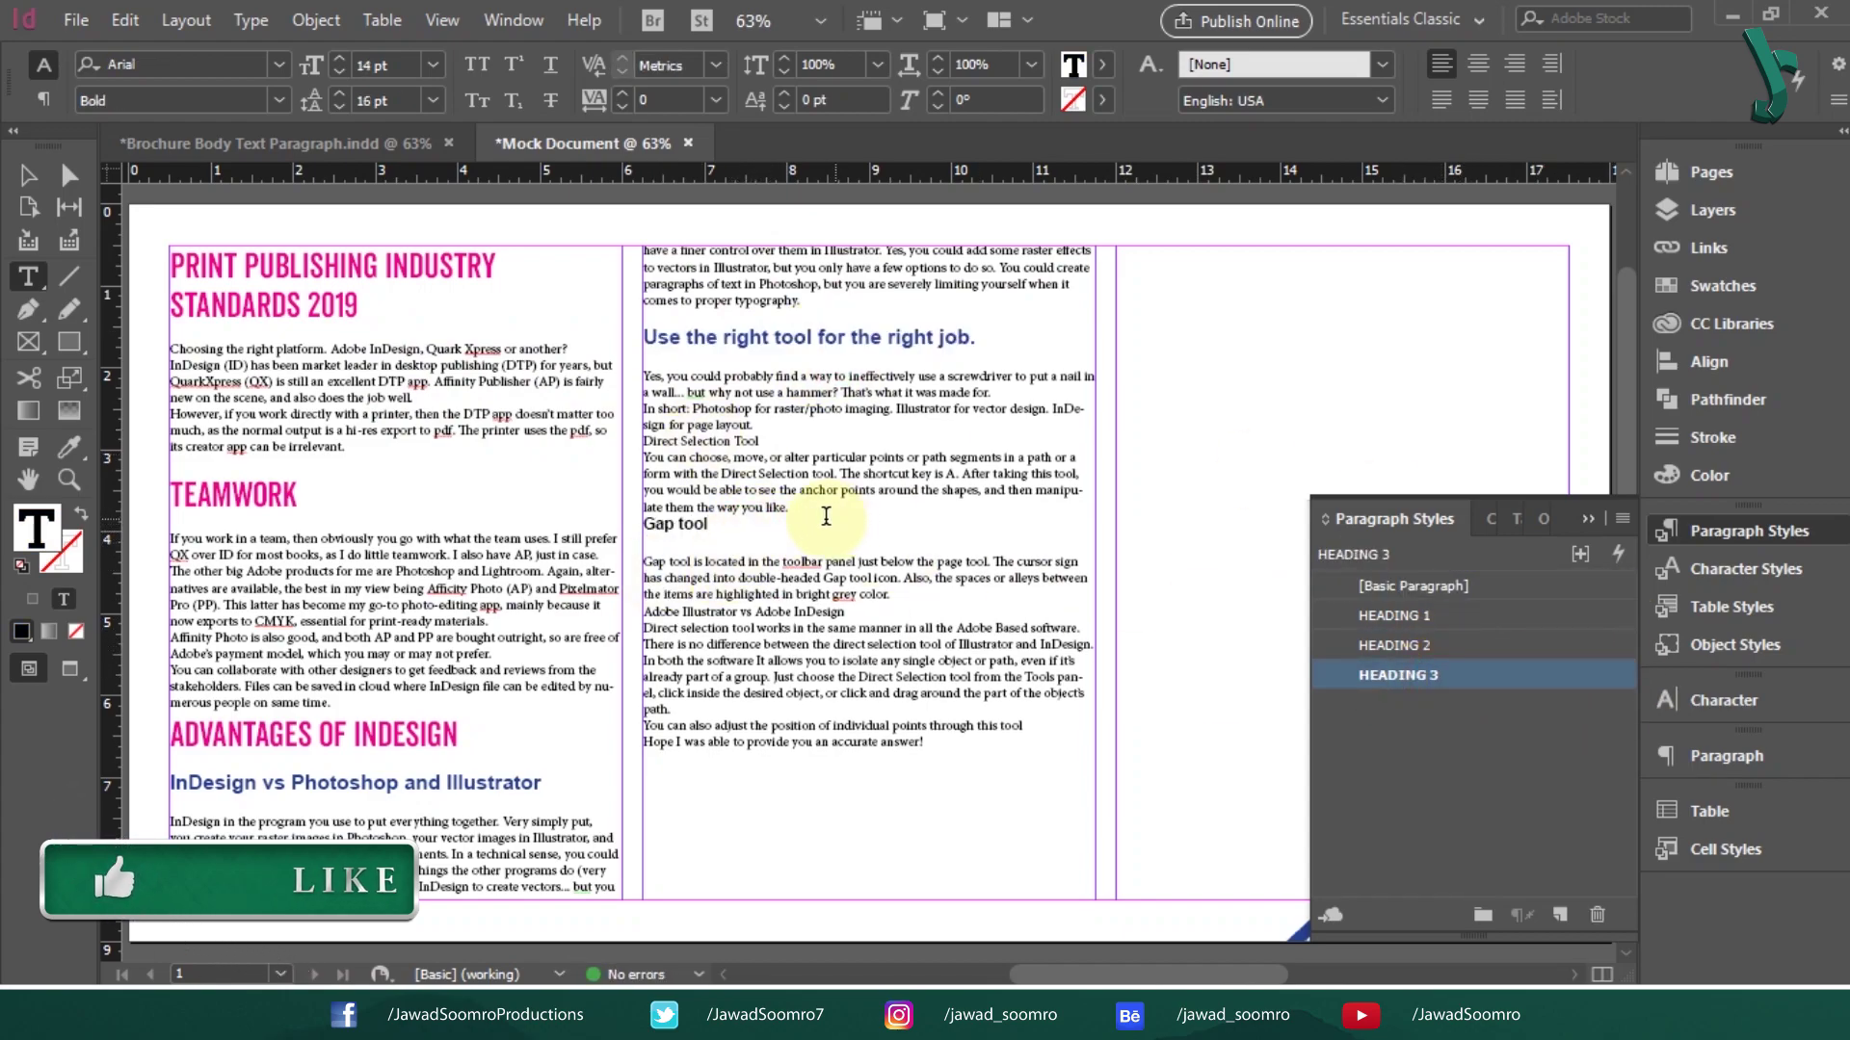
pyautogui.click(884, 632)
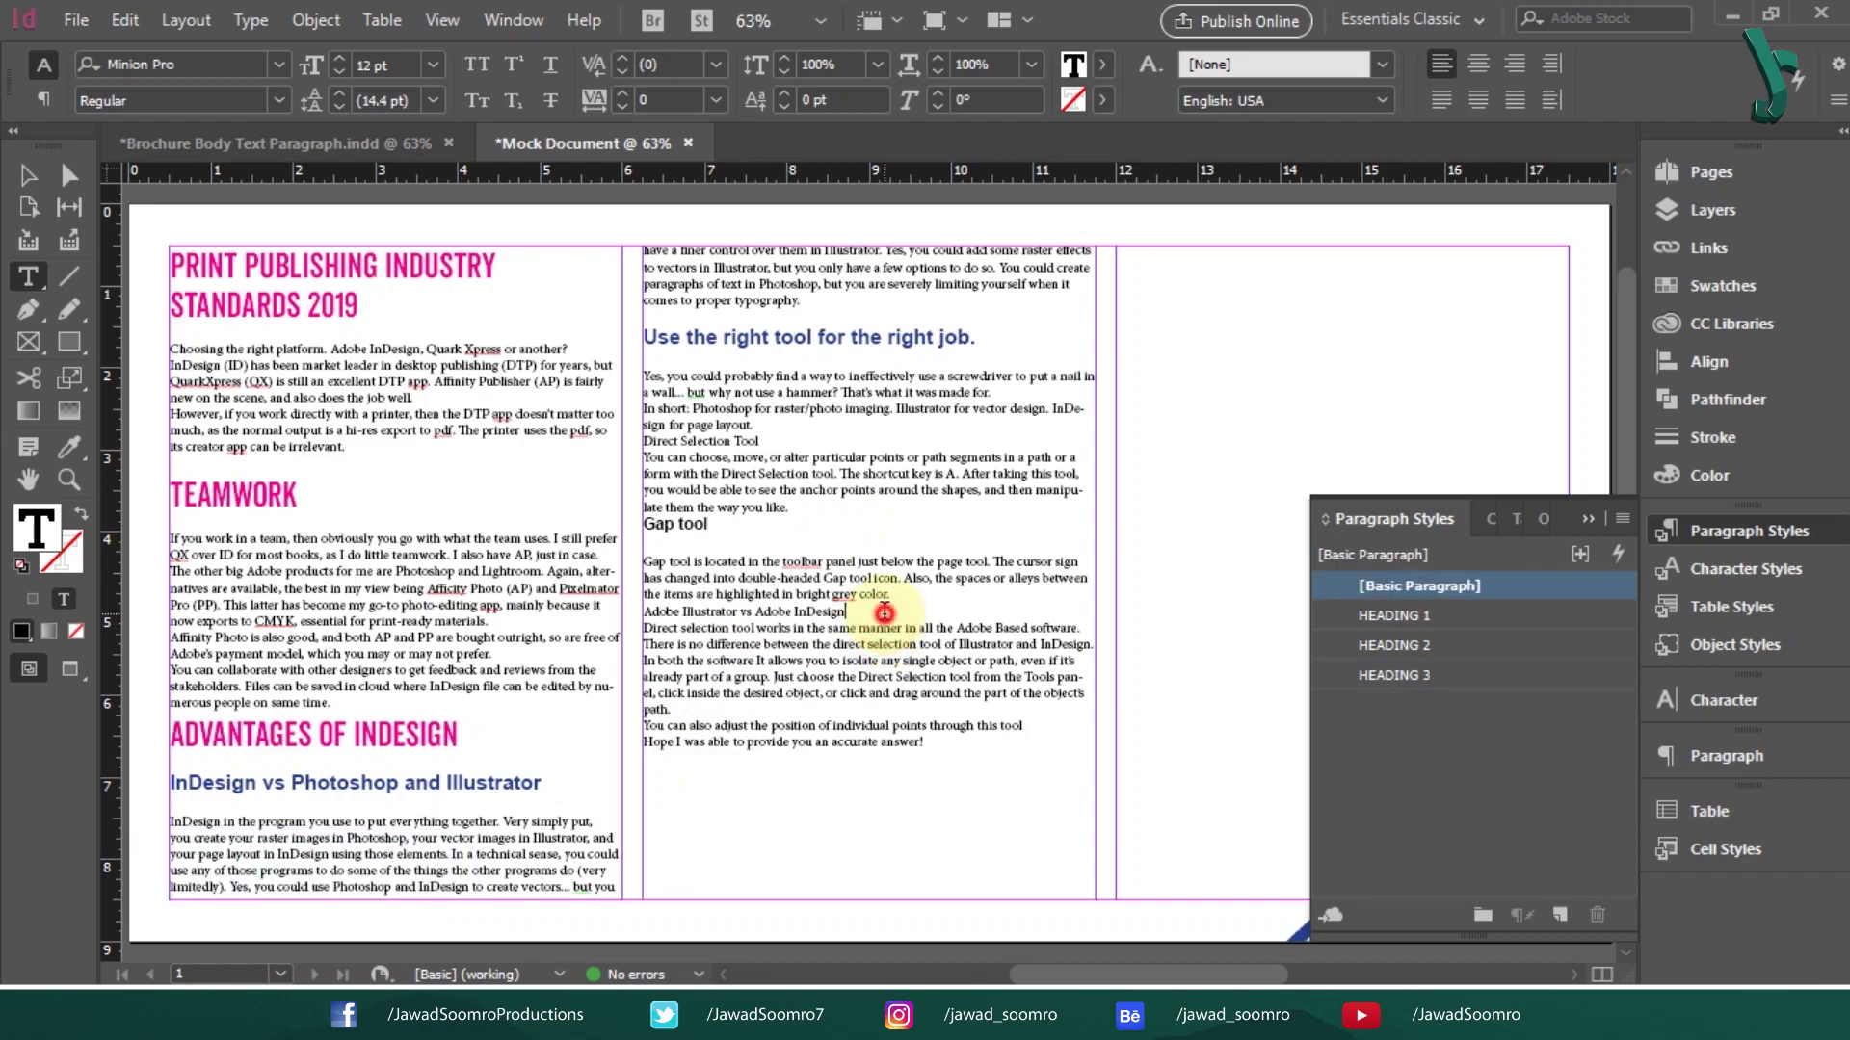
pyautogui.click(1431, 677)
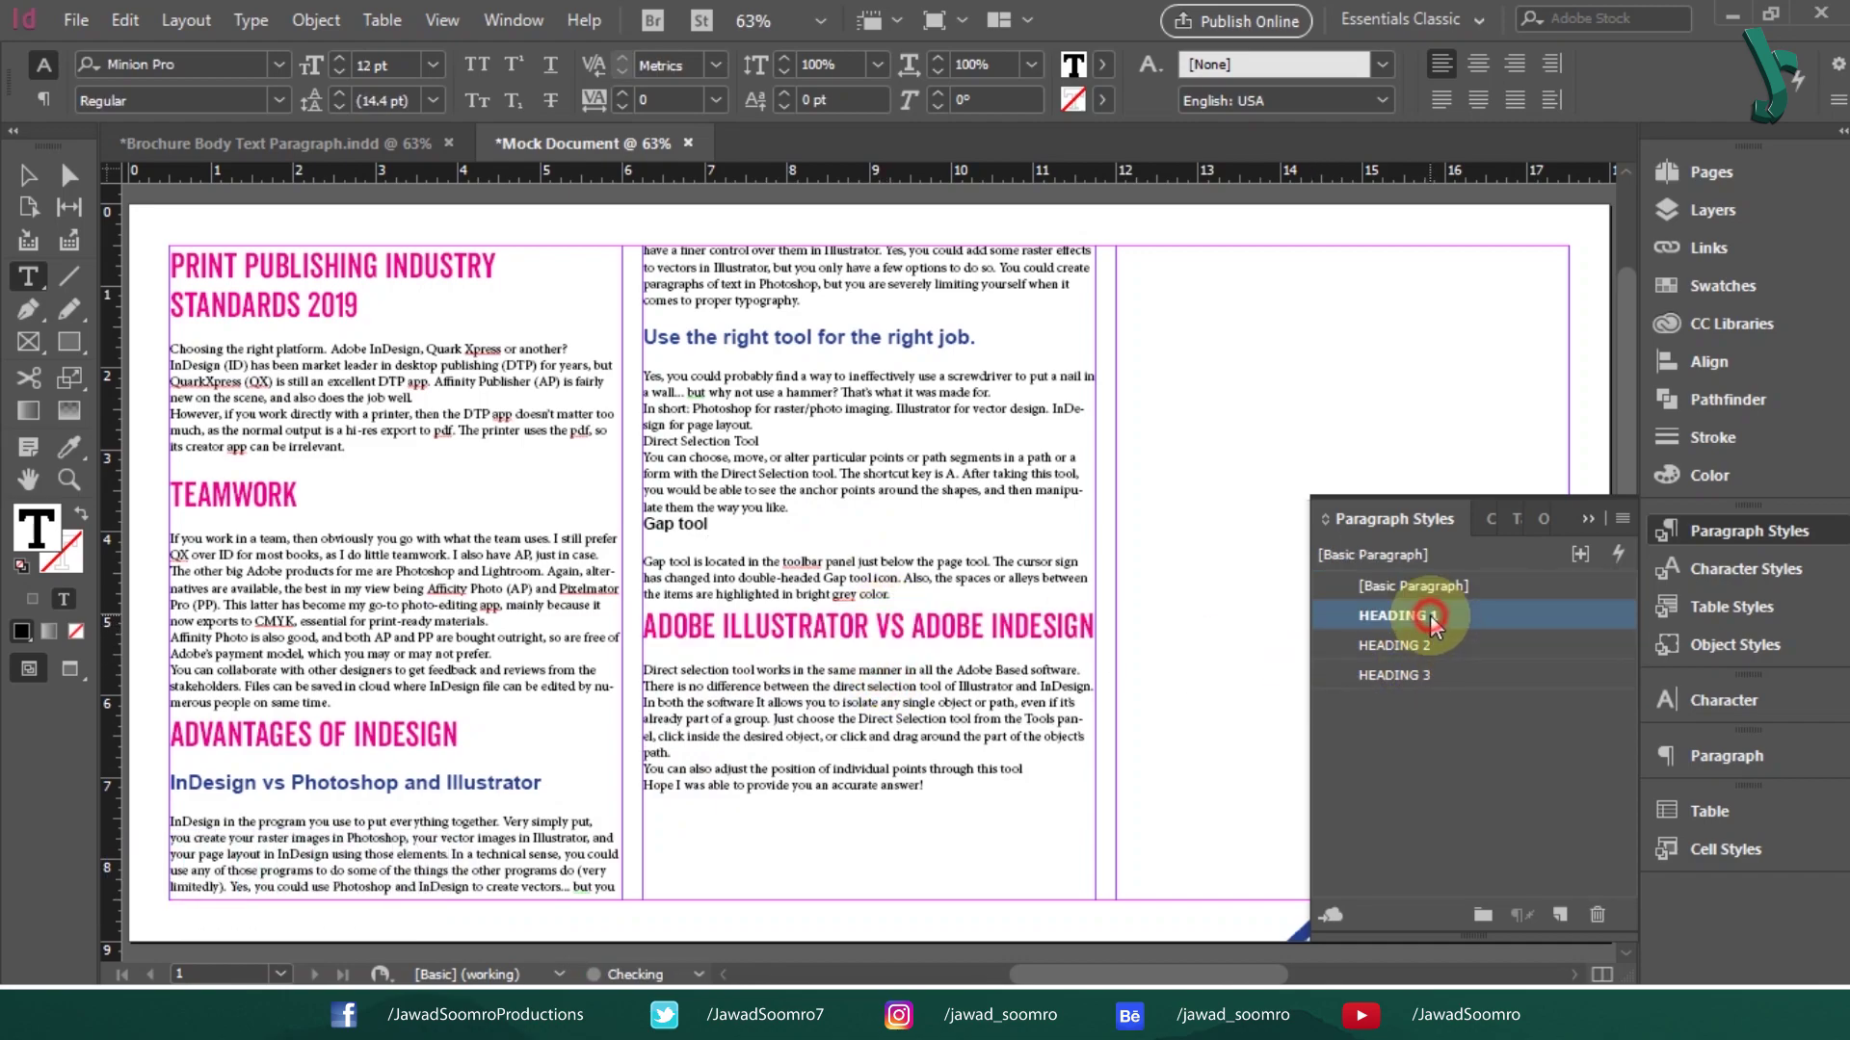
# Step: Apply HEADING 3 to "Direct Selection Tool" and HEADING 2 to "Choosing the right platform. Adobe InDesign, Quark Xpress or another?"
pyautogui.click(792, 442)
pyautogui.click(1449, 666)
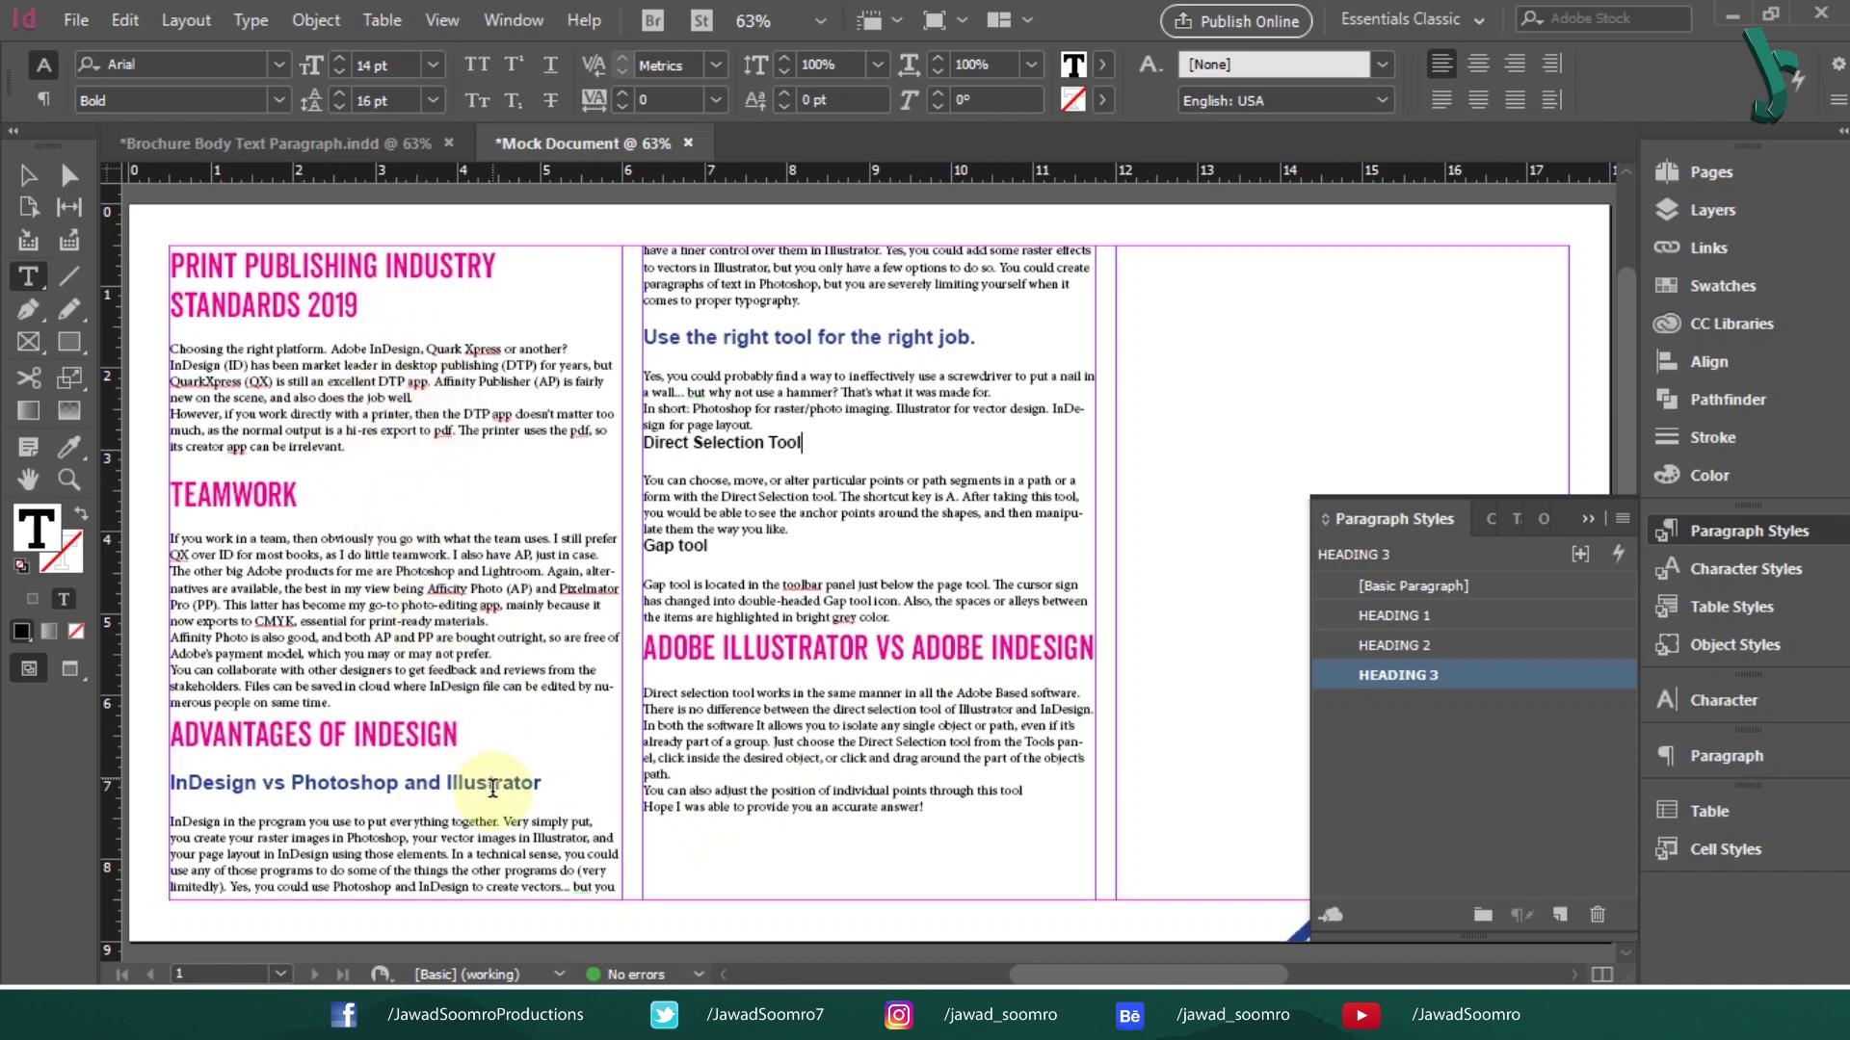
pyautogui.click(1378, 647)
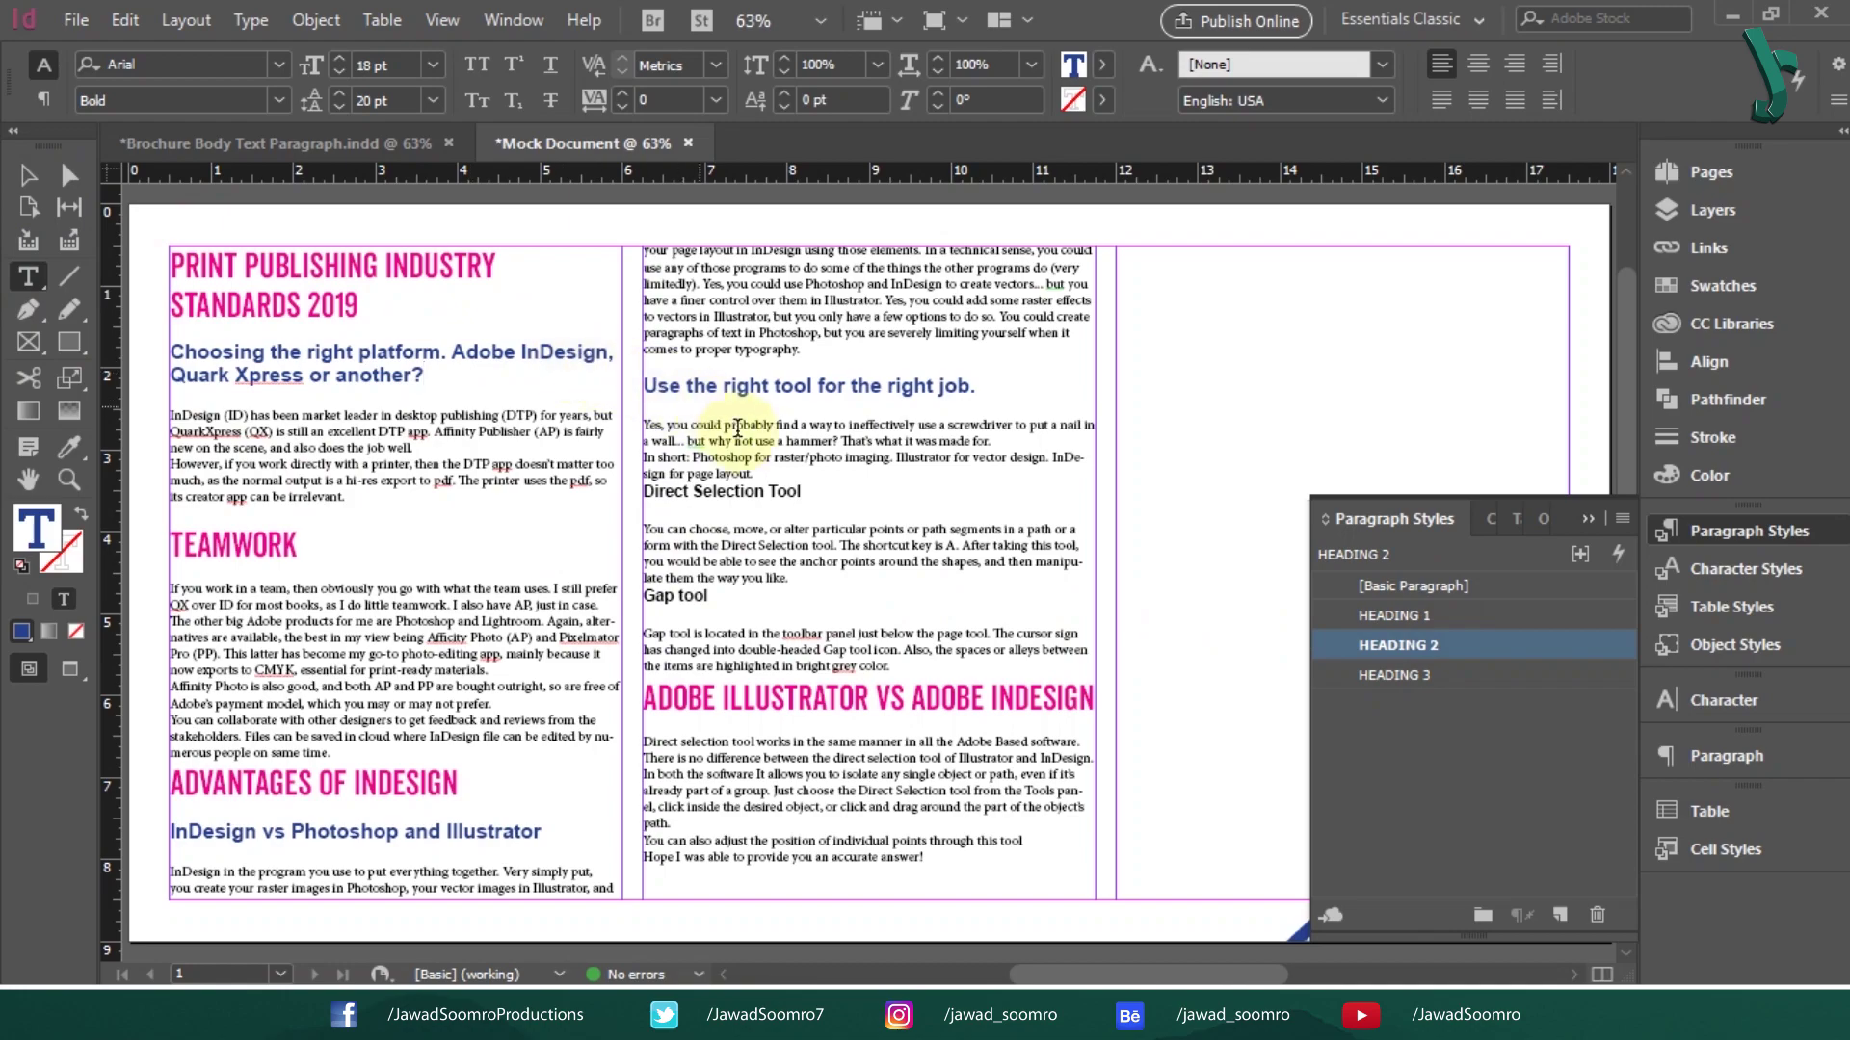
# Step: Insert a blank line above each of the "Direct Selection Tool" and "Gap tool" headings
pyautogui.click(778, 472)
pyautogui.press('Return')
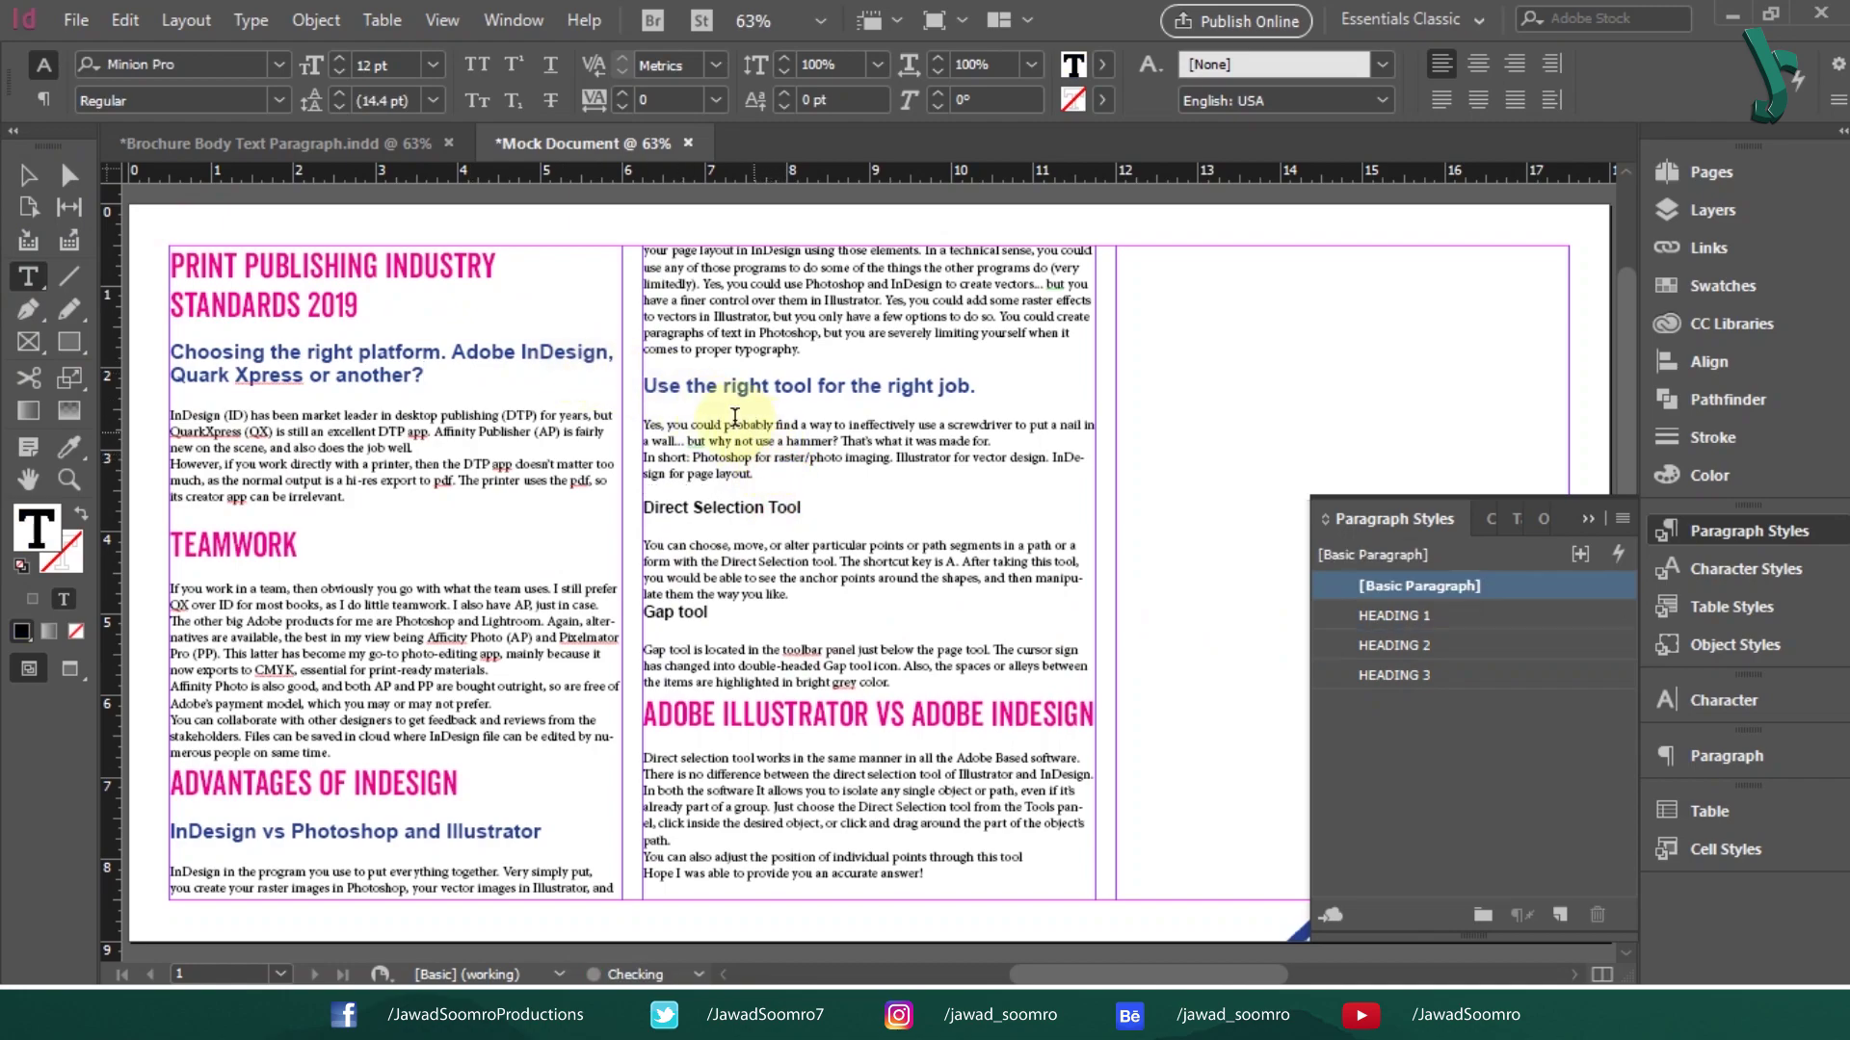
pyautogui.click(824, 603)
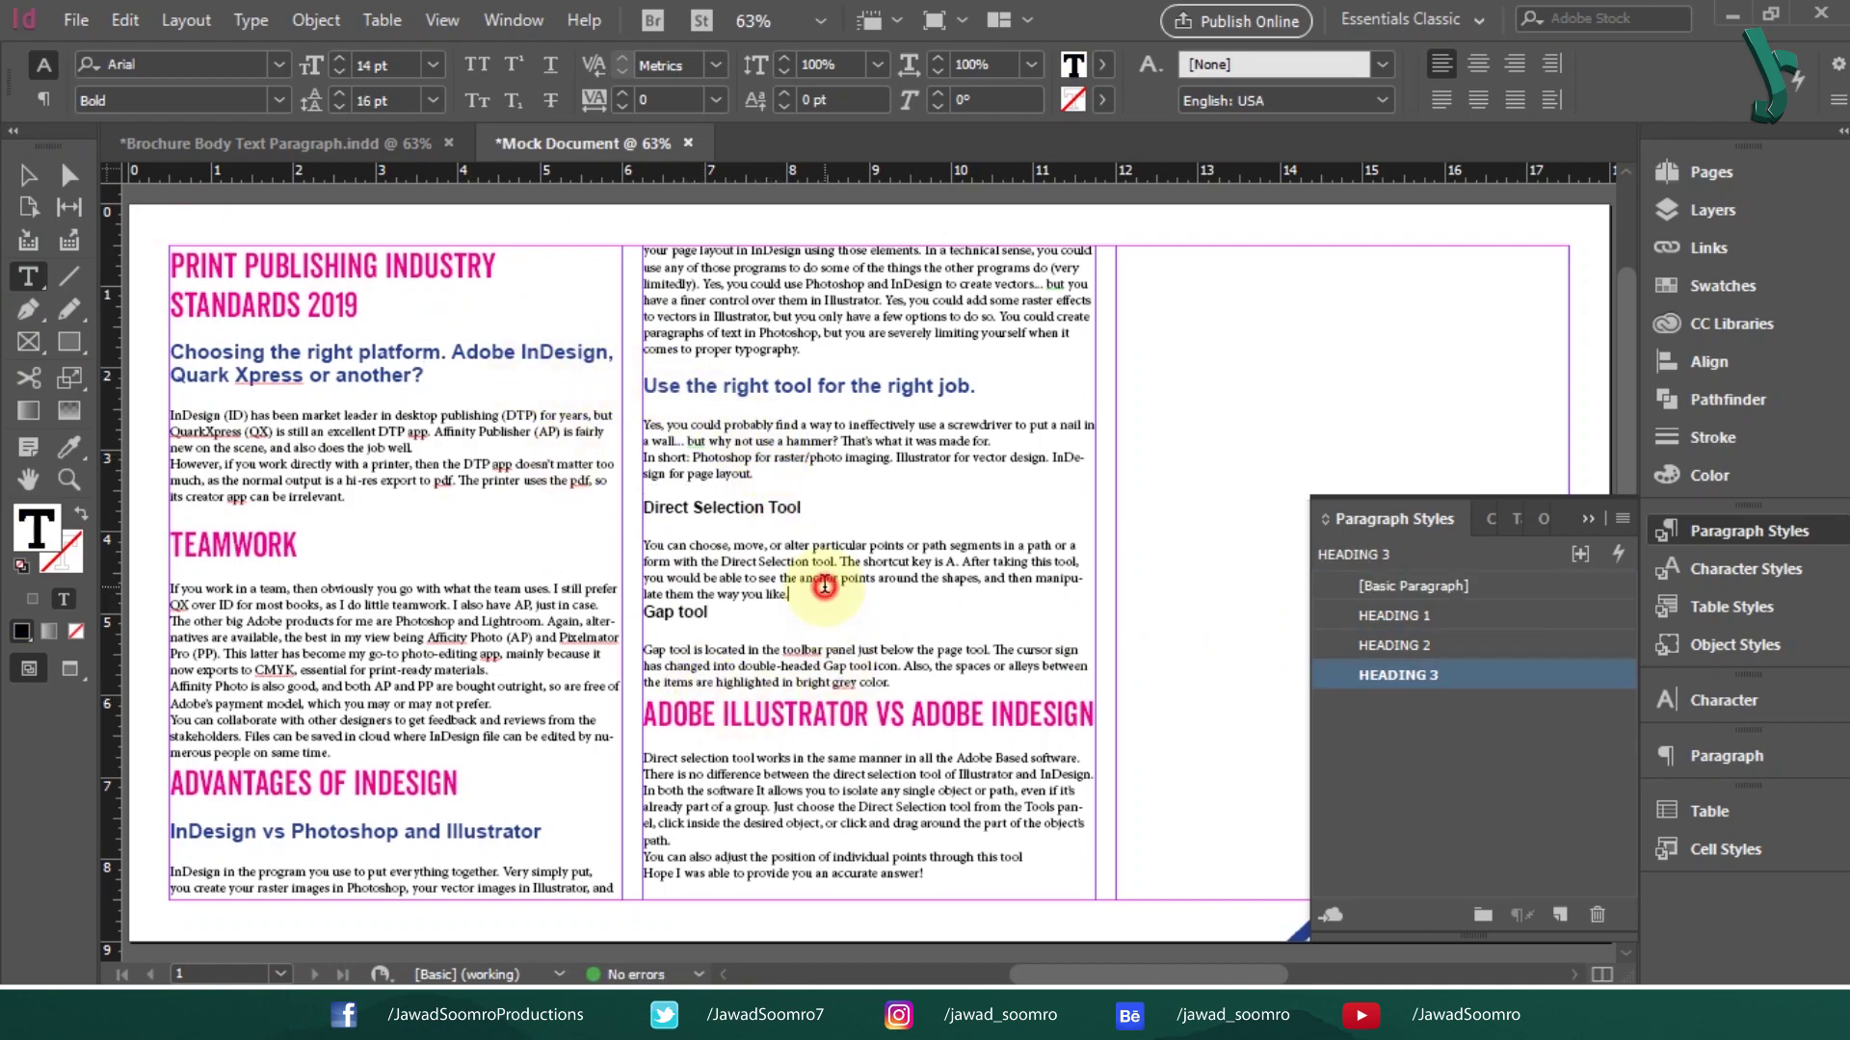
pyautogui.press('Return')
# Step: Create a new paragraph style with nothing selected on the page and place it below HEADING 3 in the style list
pyautogui.click(29, 174)
pyautogui.click(1113, 312)
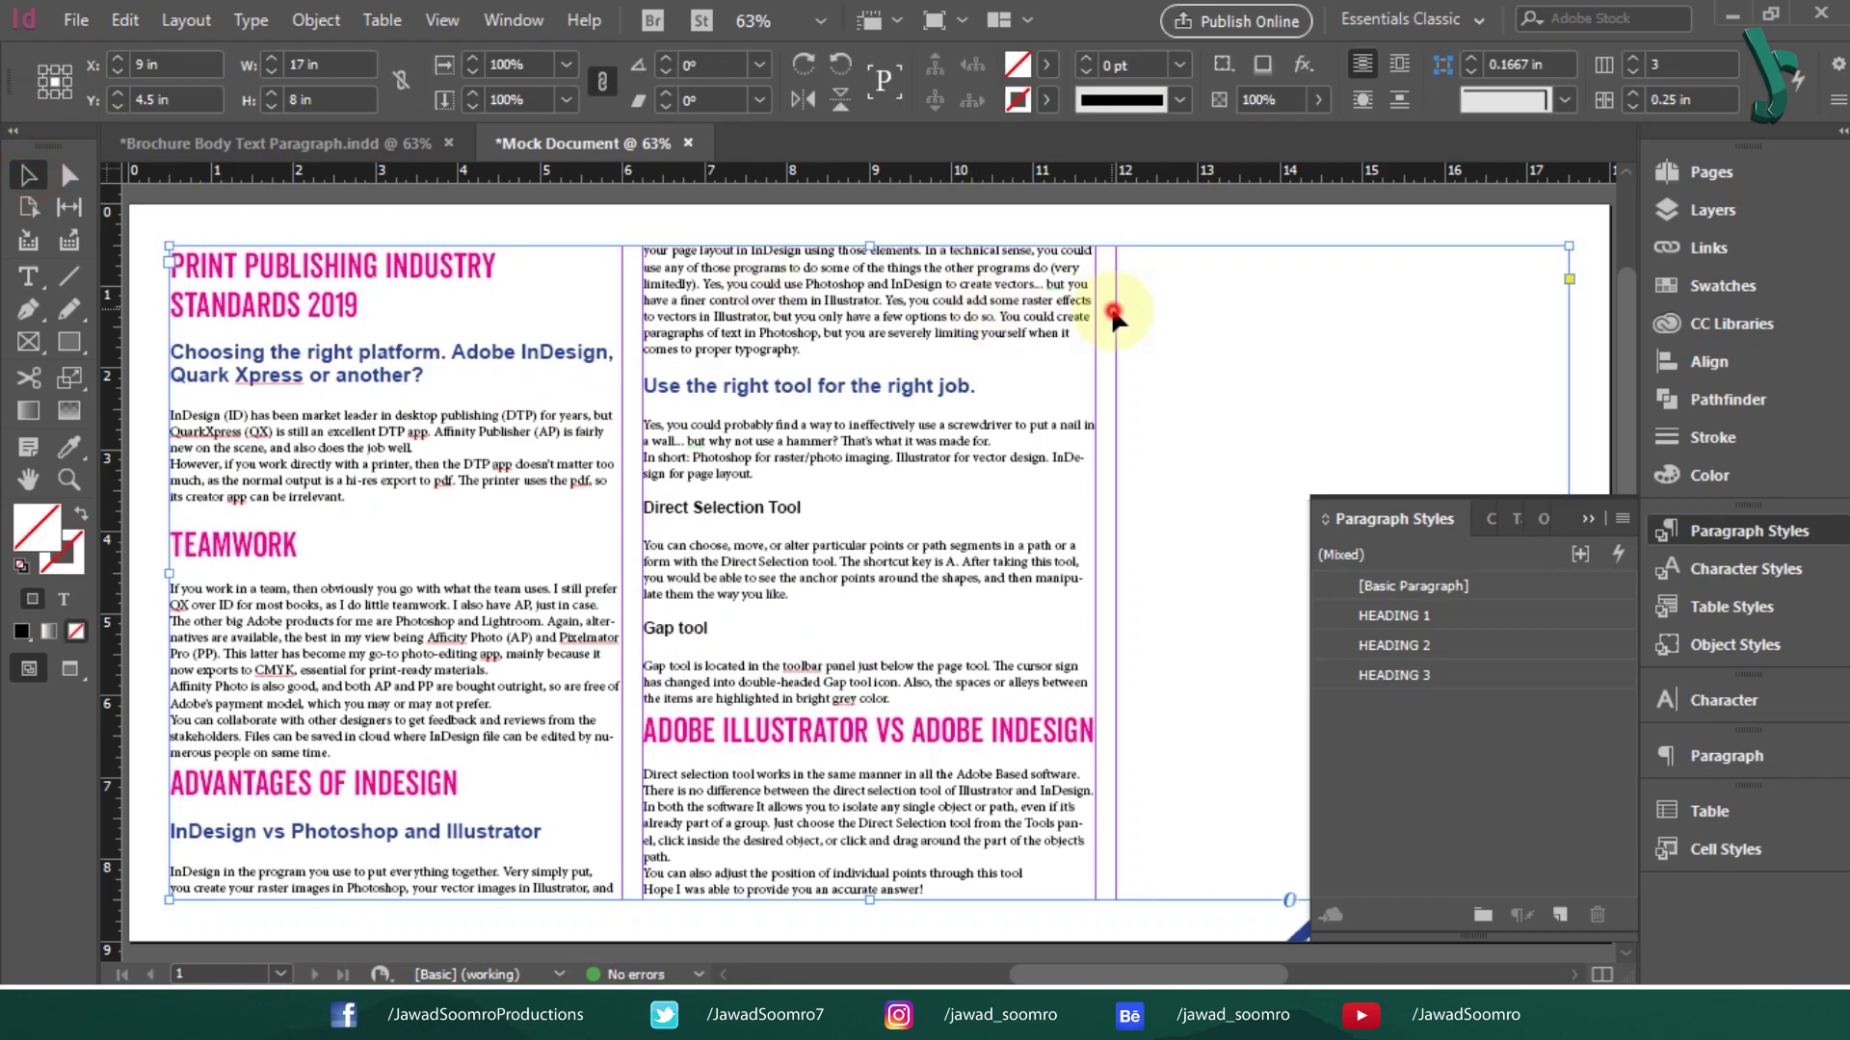
pyautogui.click(1129, 221)
pyautogui.click(1560, 915)
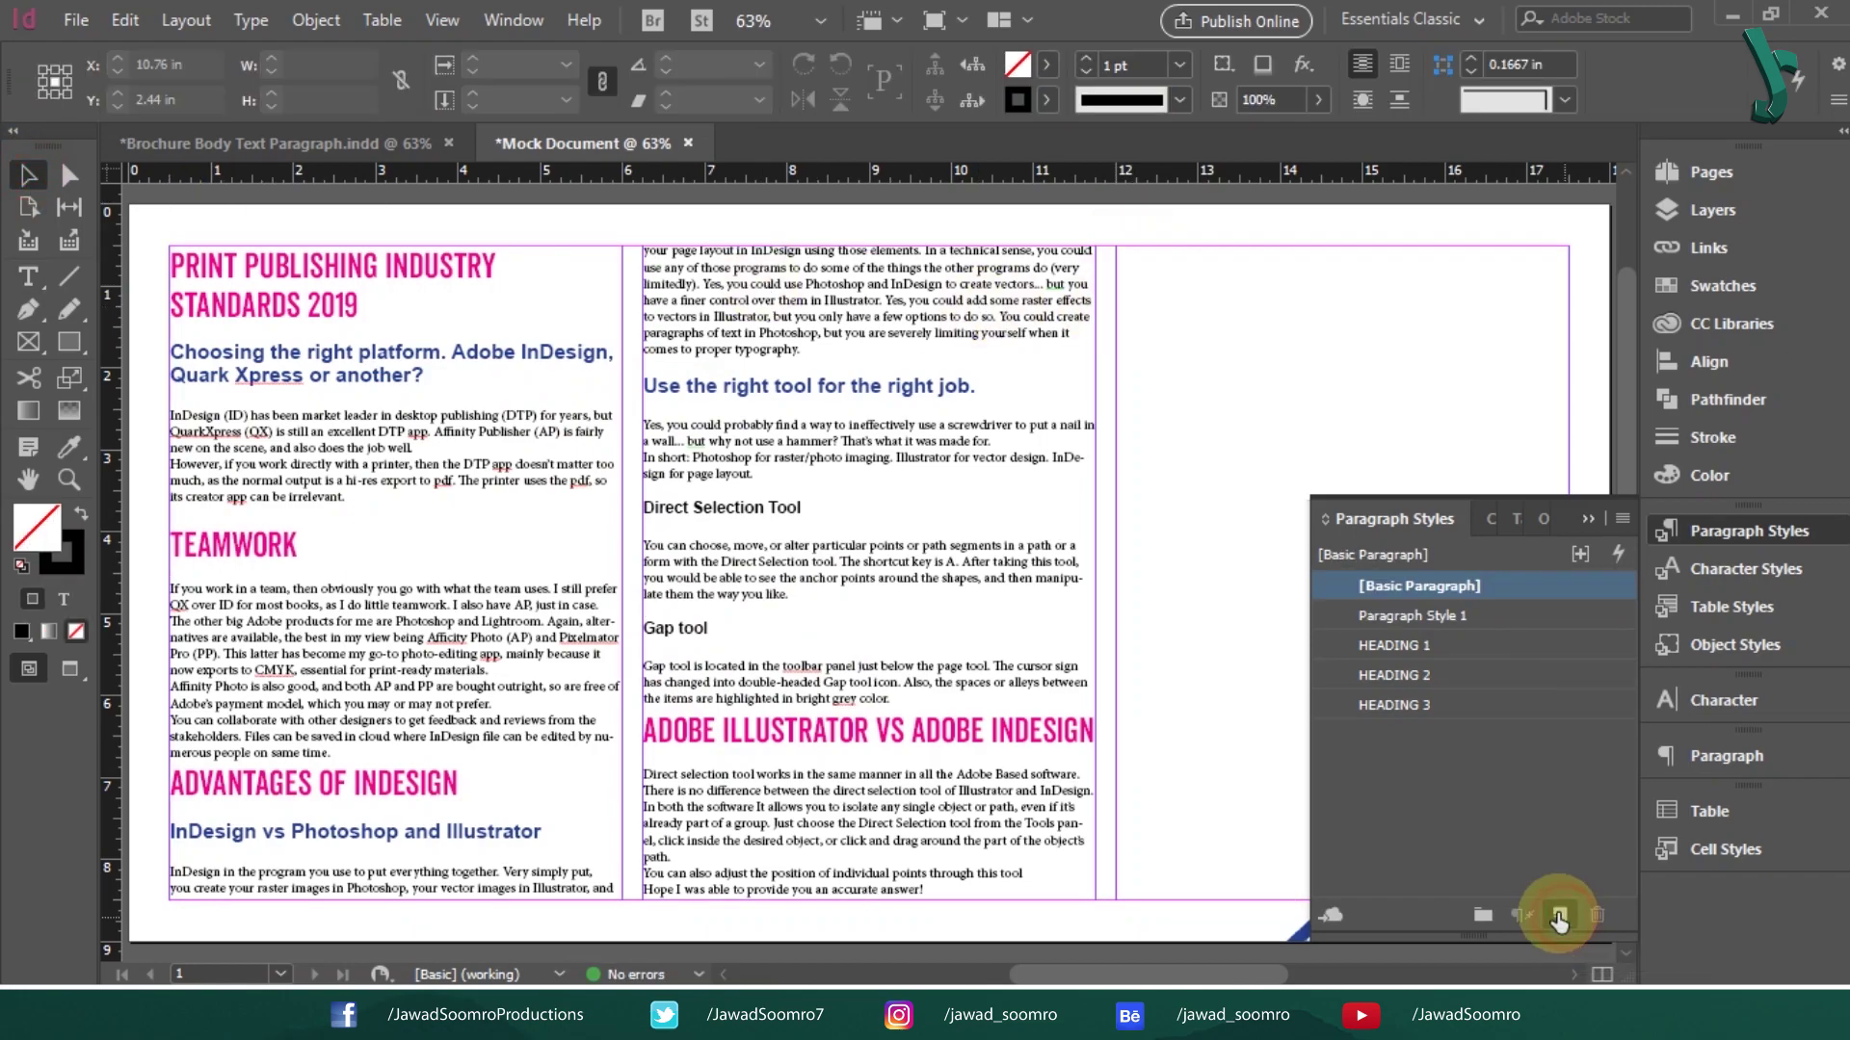
pyautogui.moveTo(1470, 626); pyautogui.dragTo(1485, 749)
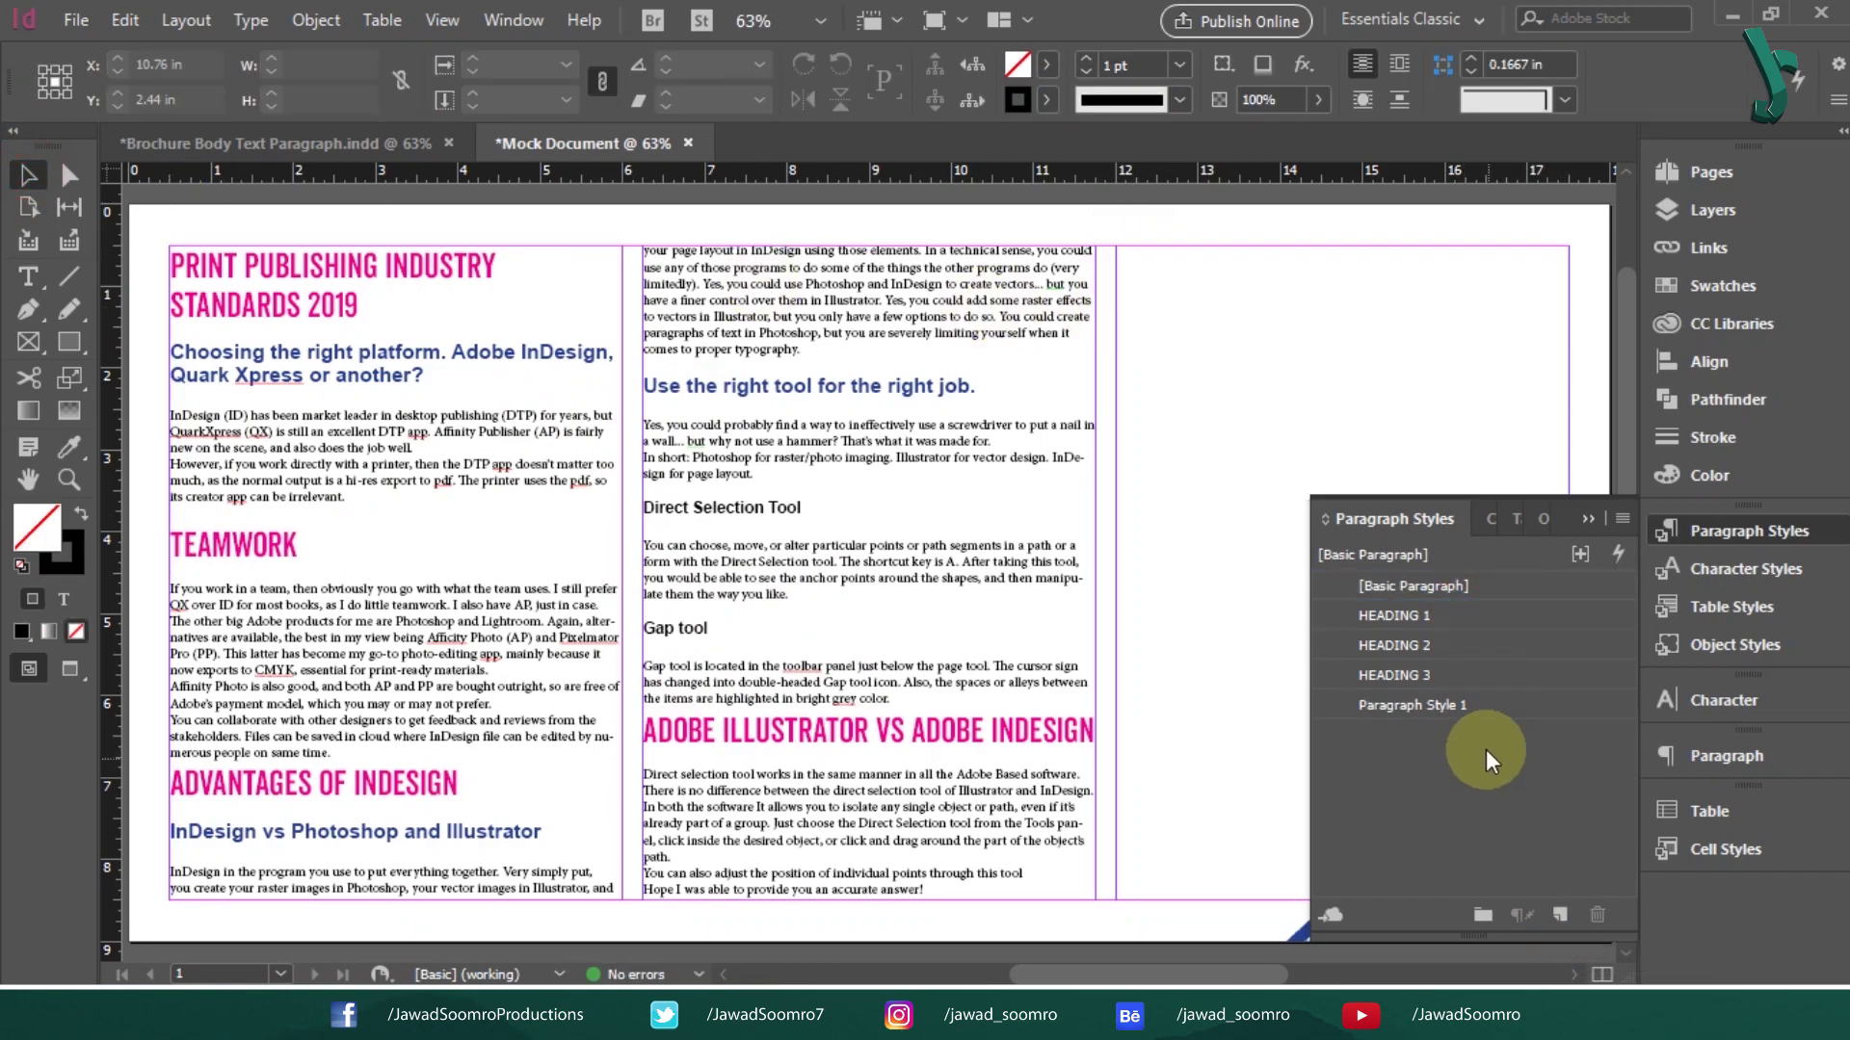
# Step: Name the new paragraph style "Body Text Style" and set its next style to [No Paragraph Style]
pyautogui.click(1459, 709)
pyautogui.click(1458, 709)
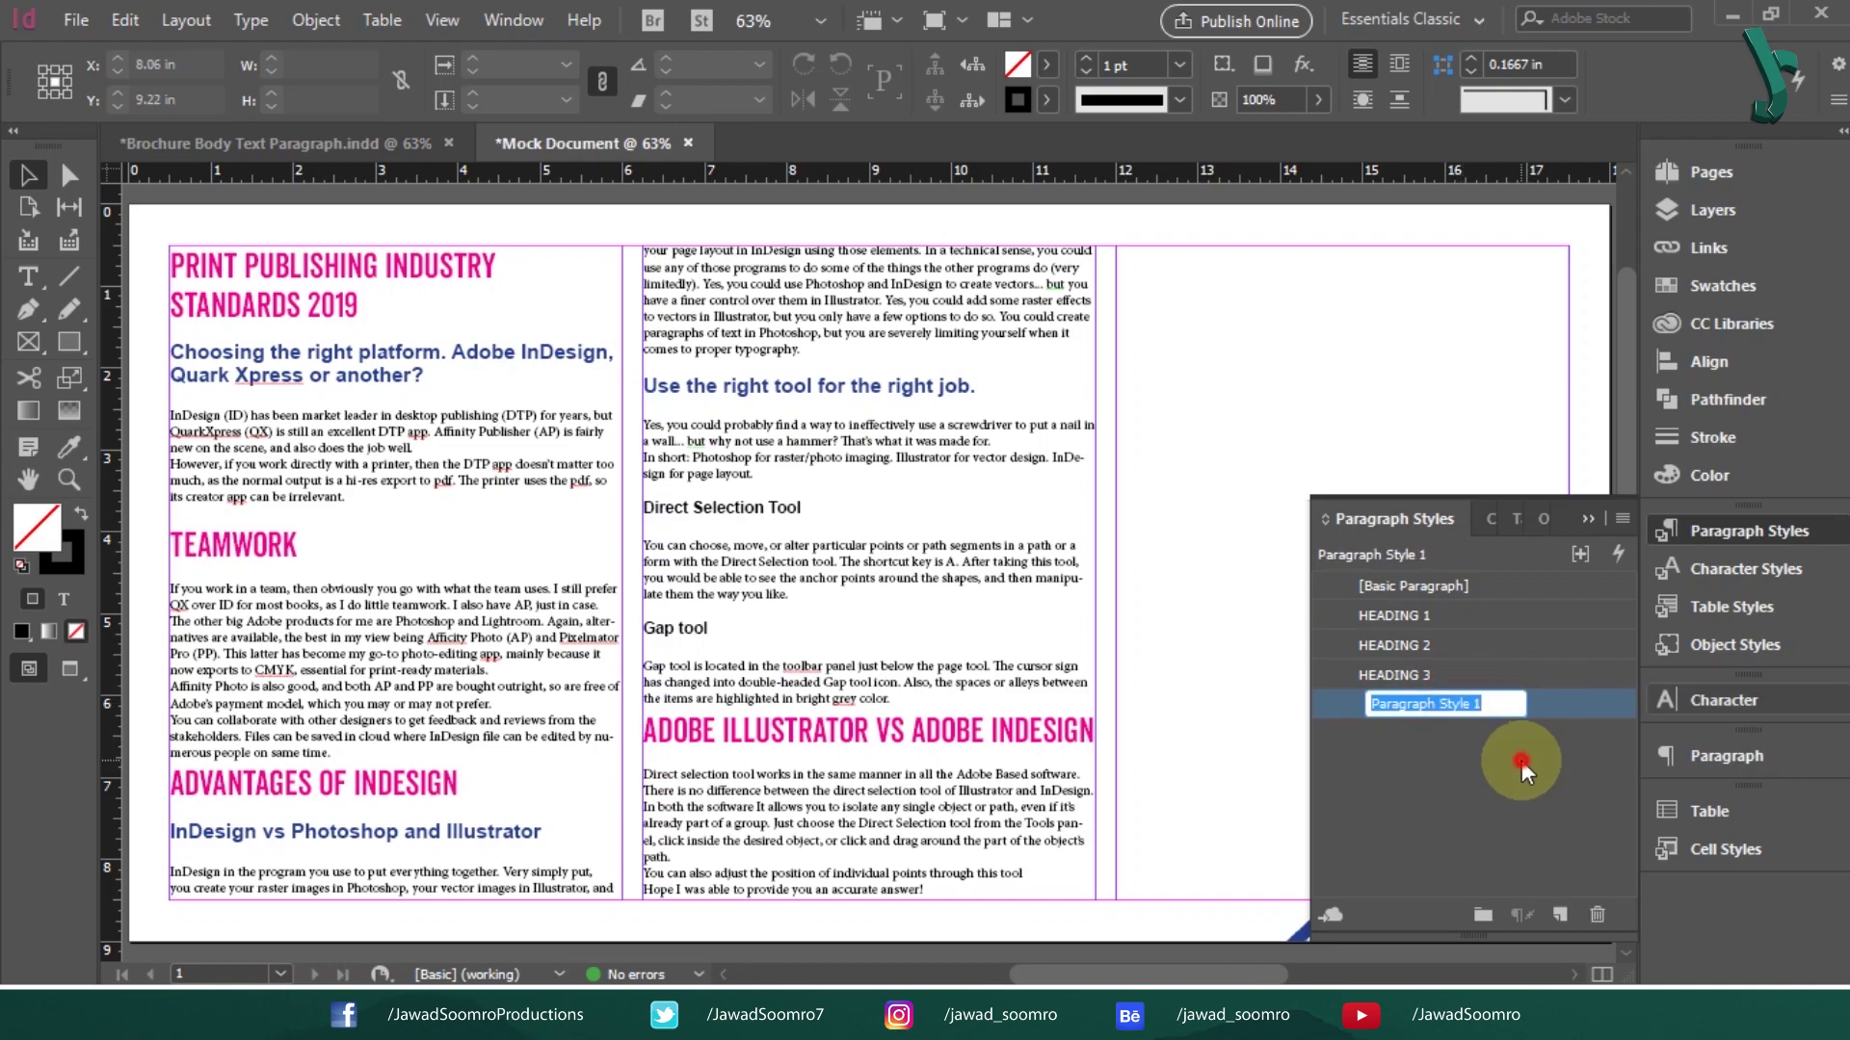
pyautogui.doubleClick(1503, 699)
pyautogui.write('Bod')
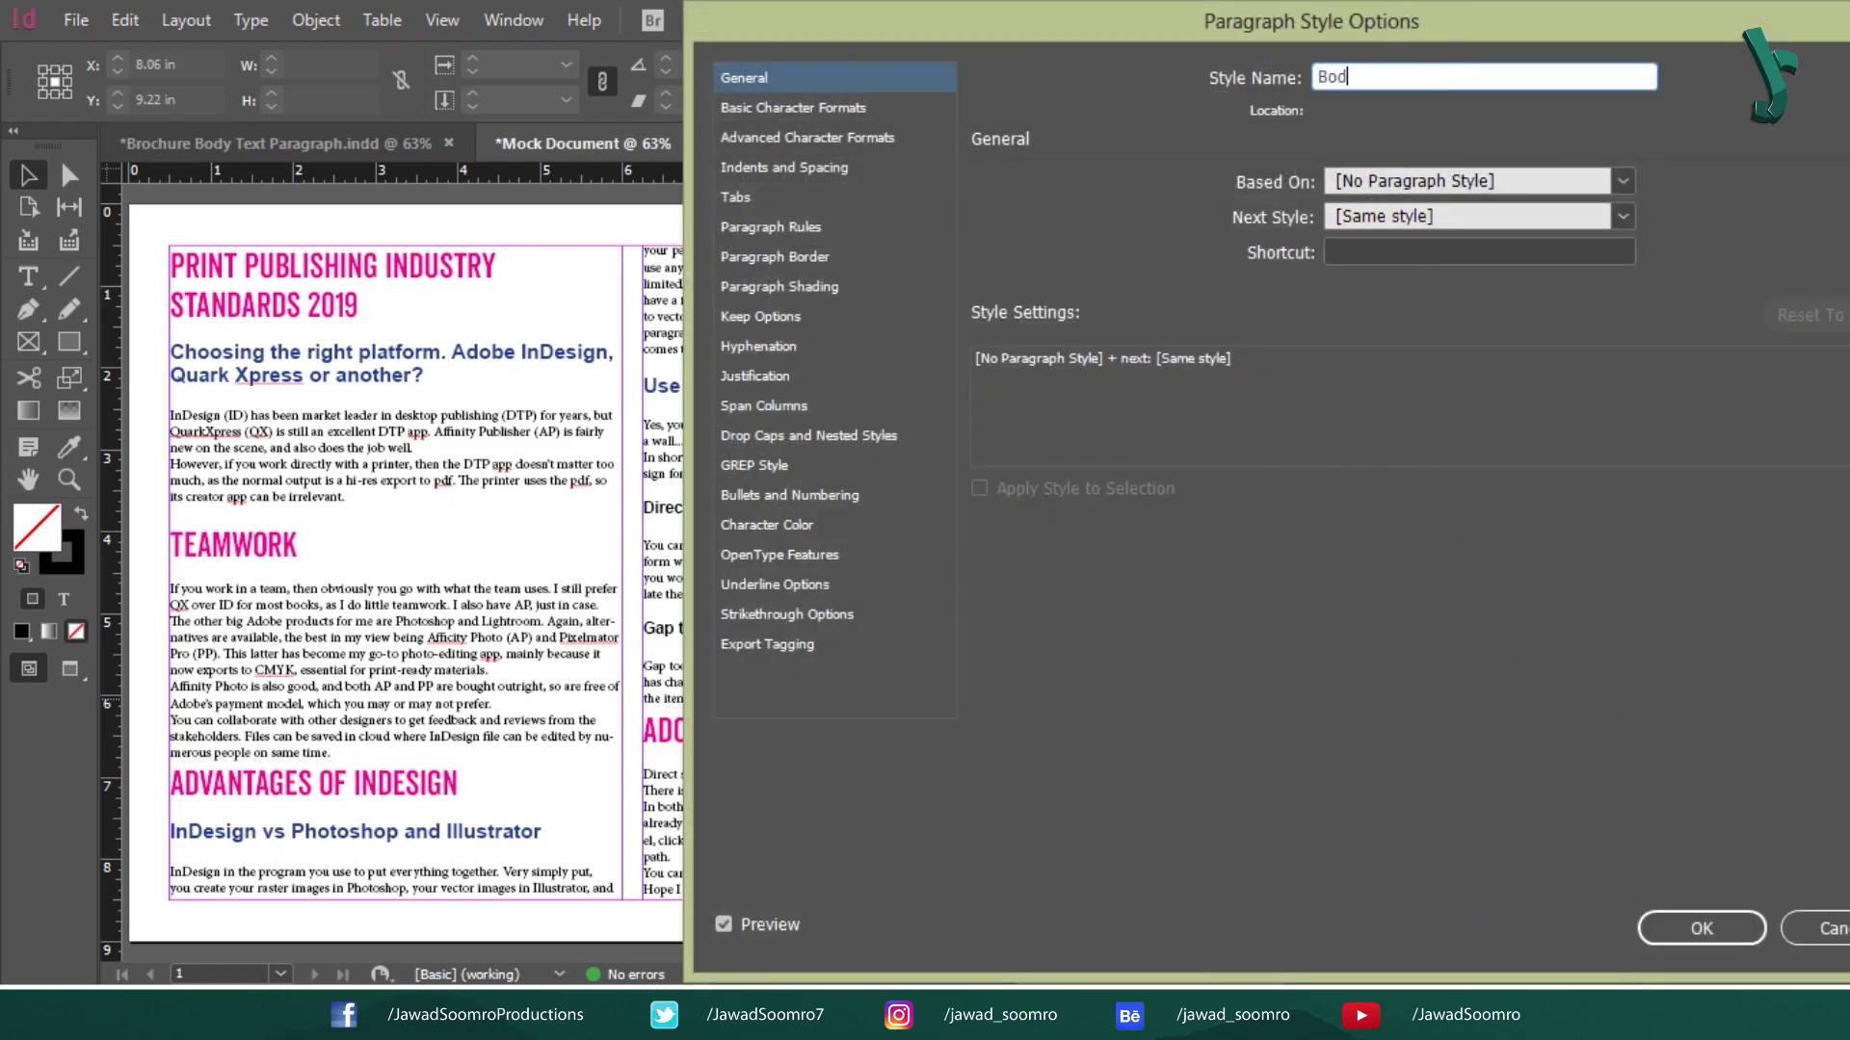
pyautogui.write('y Text Style')
pyautogui.click(1358, 215)
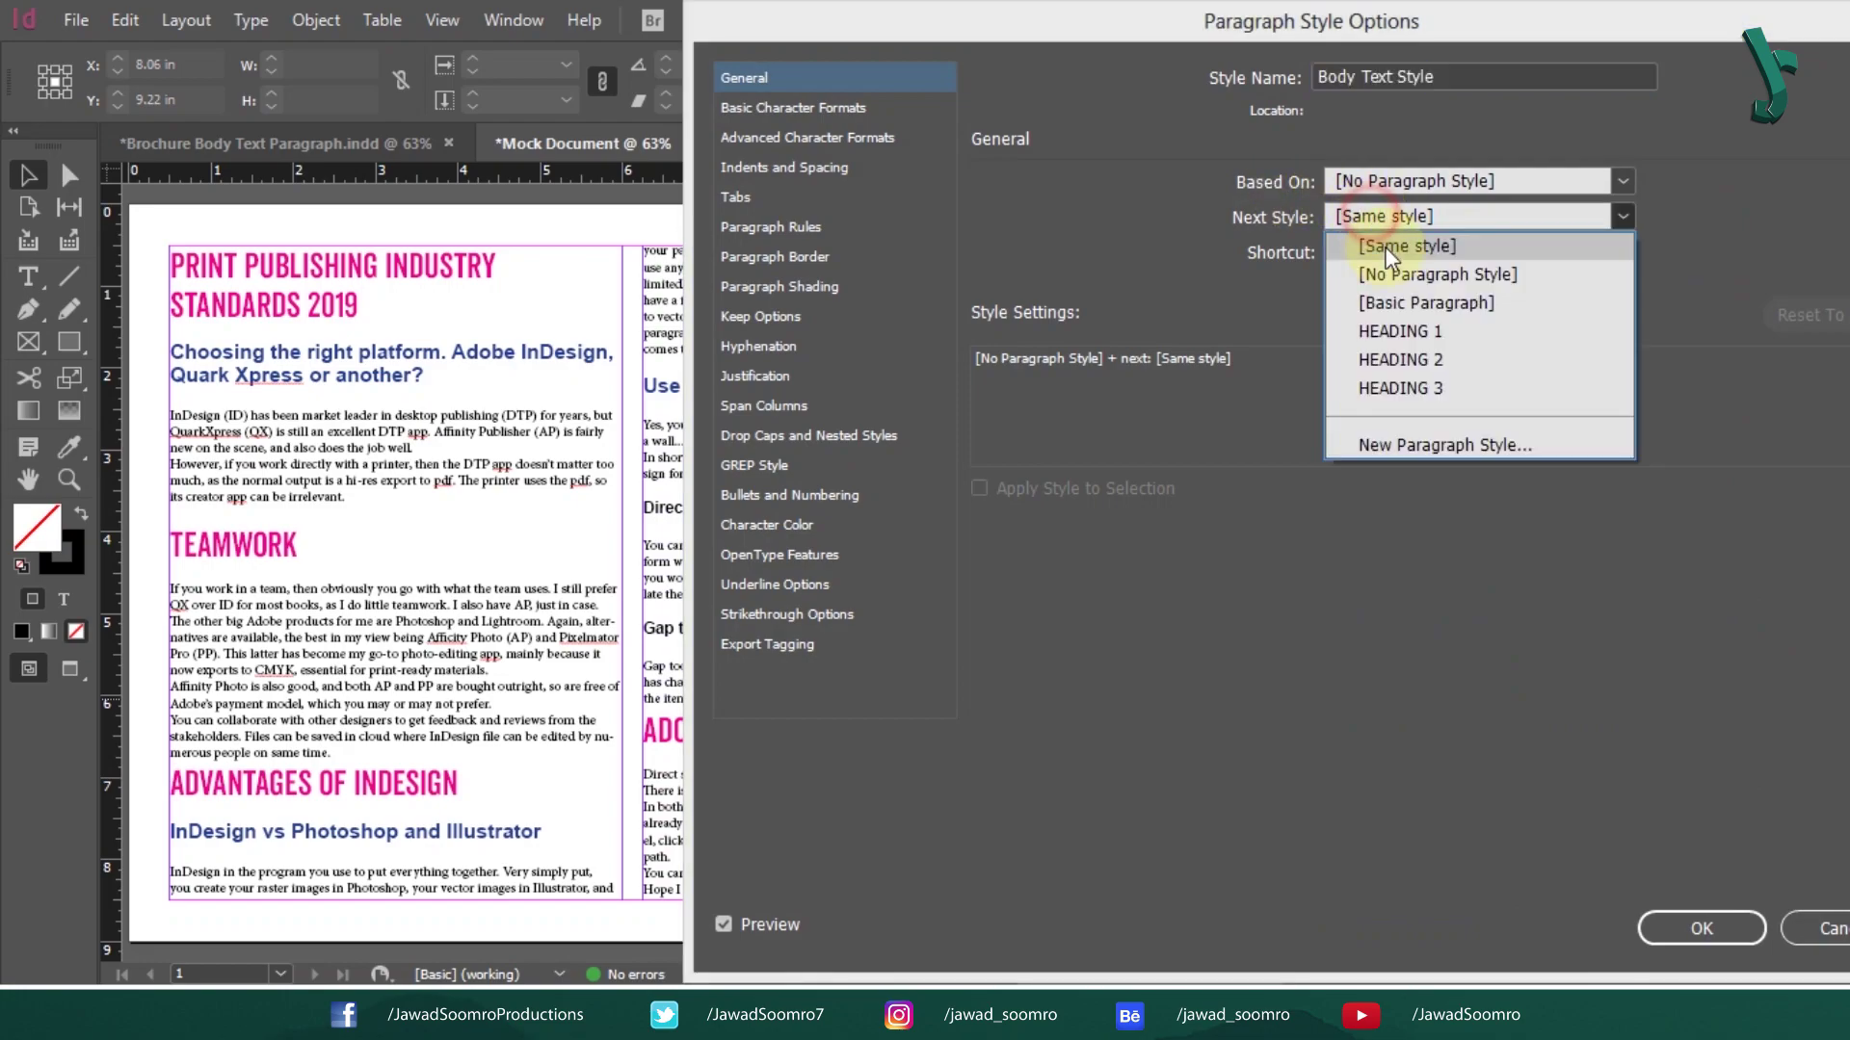
pyautogui.click(1384, 268)
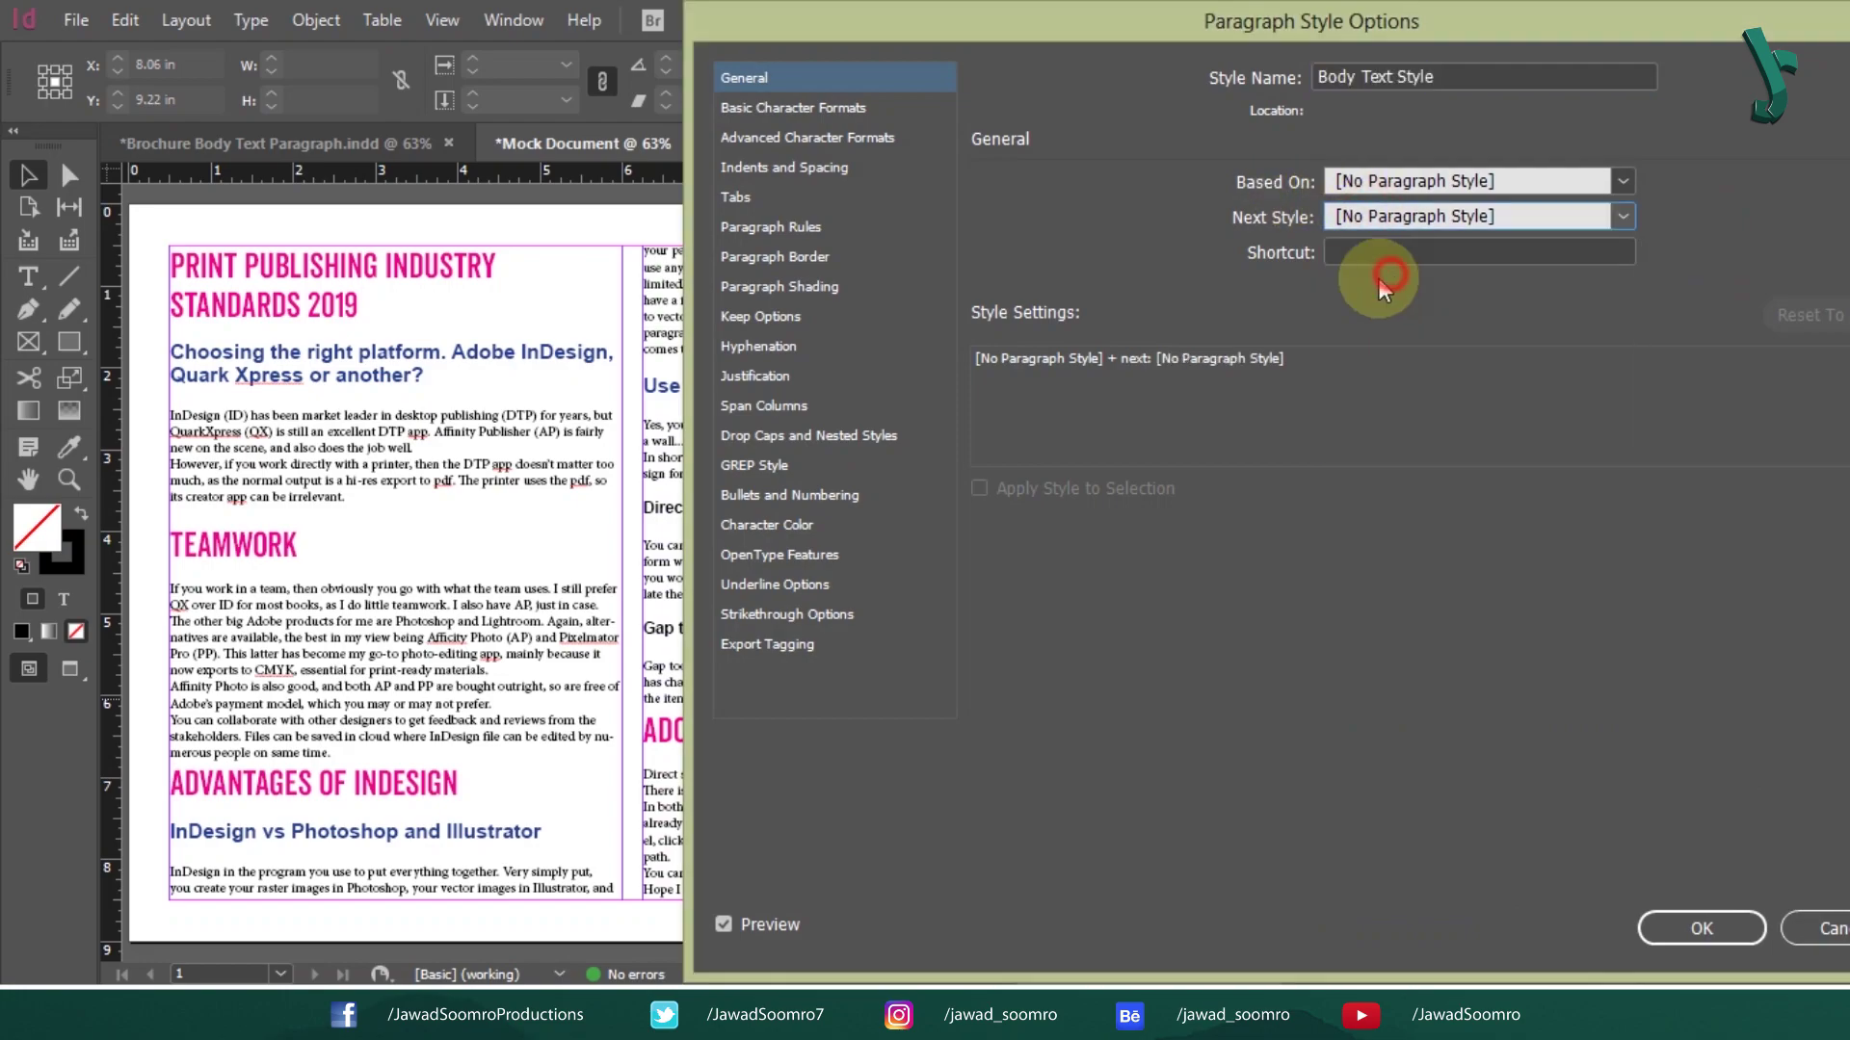
# Step: Set the Body Text Style's font family to Lato and its font style to Regular
pyautogui.click(800, 109)
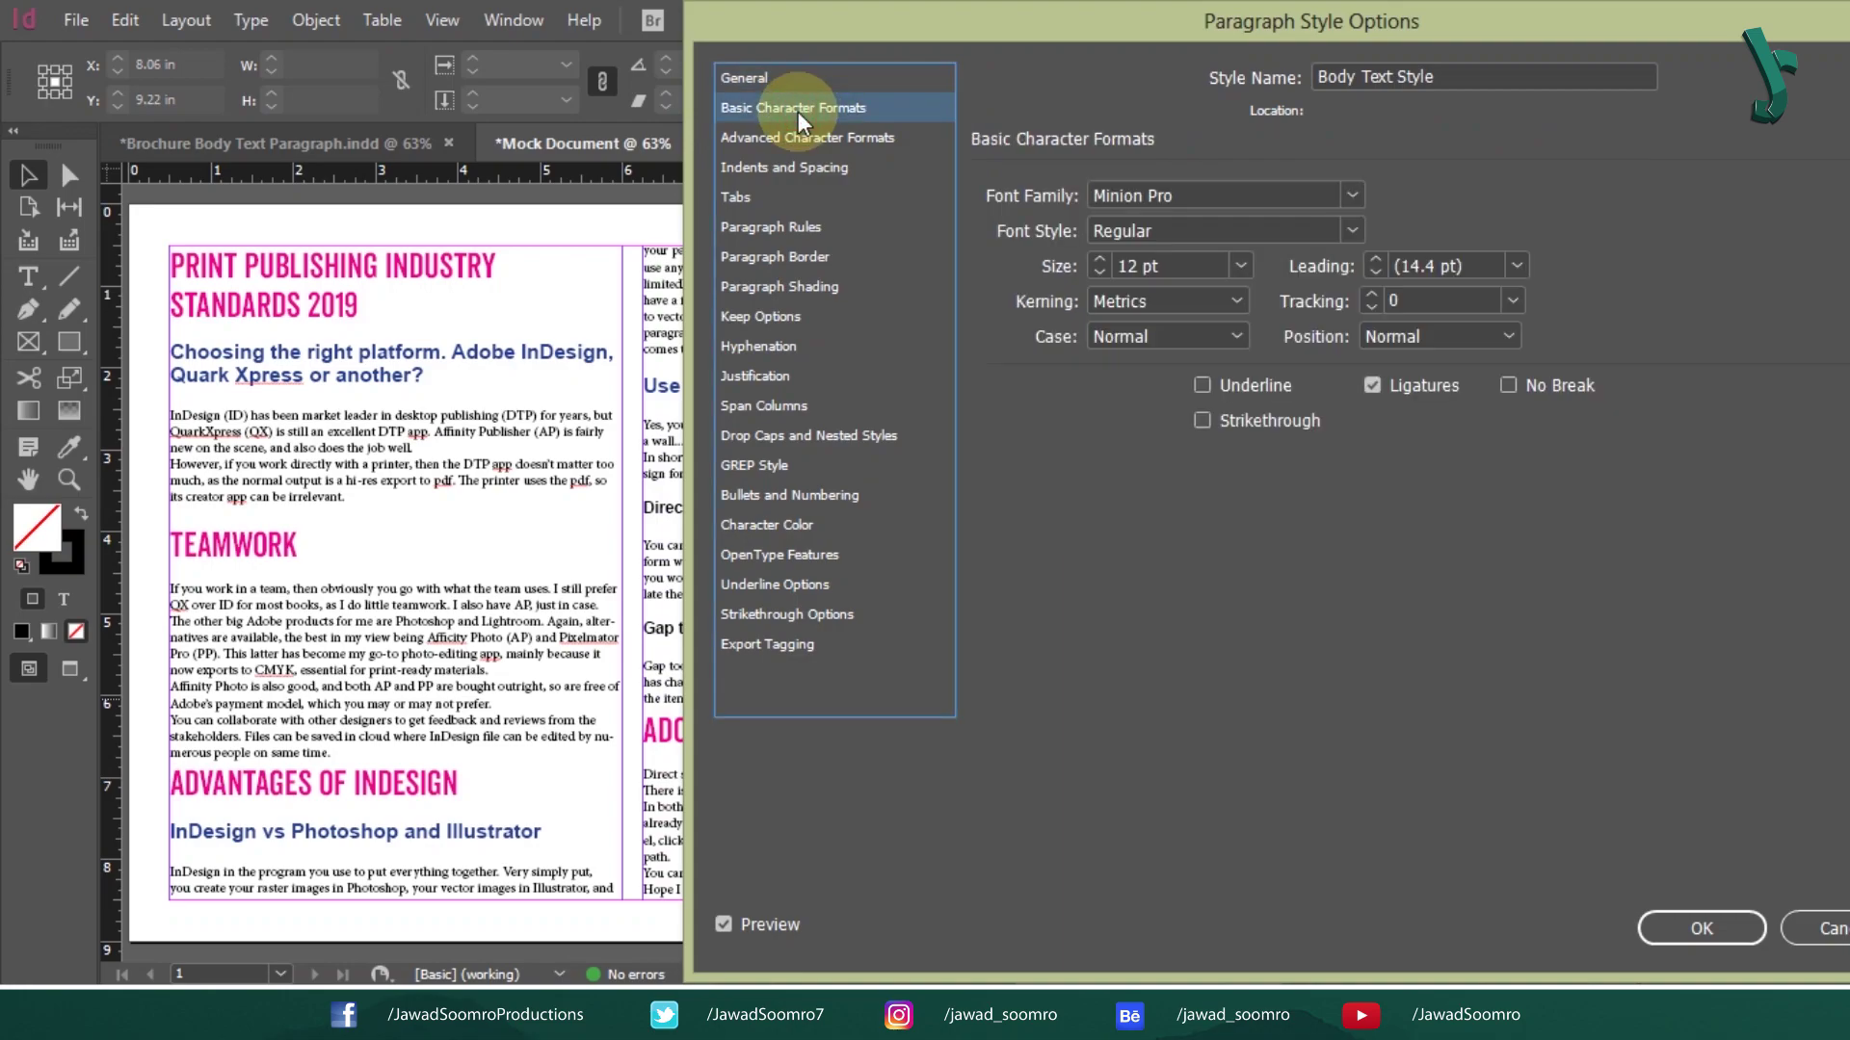
pyautogui.click(1331, 191)
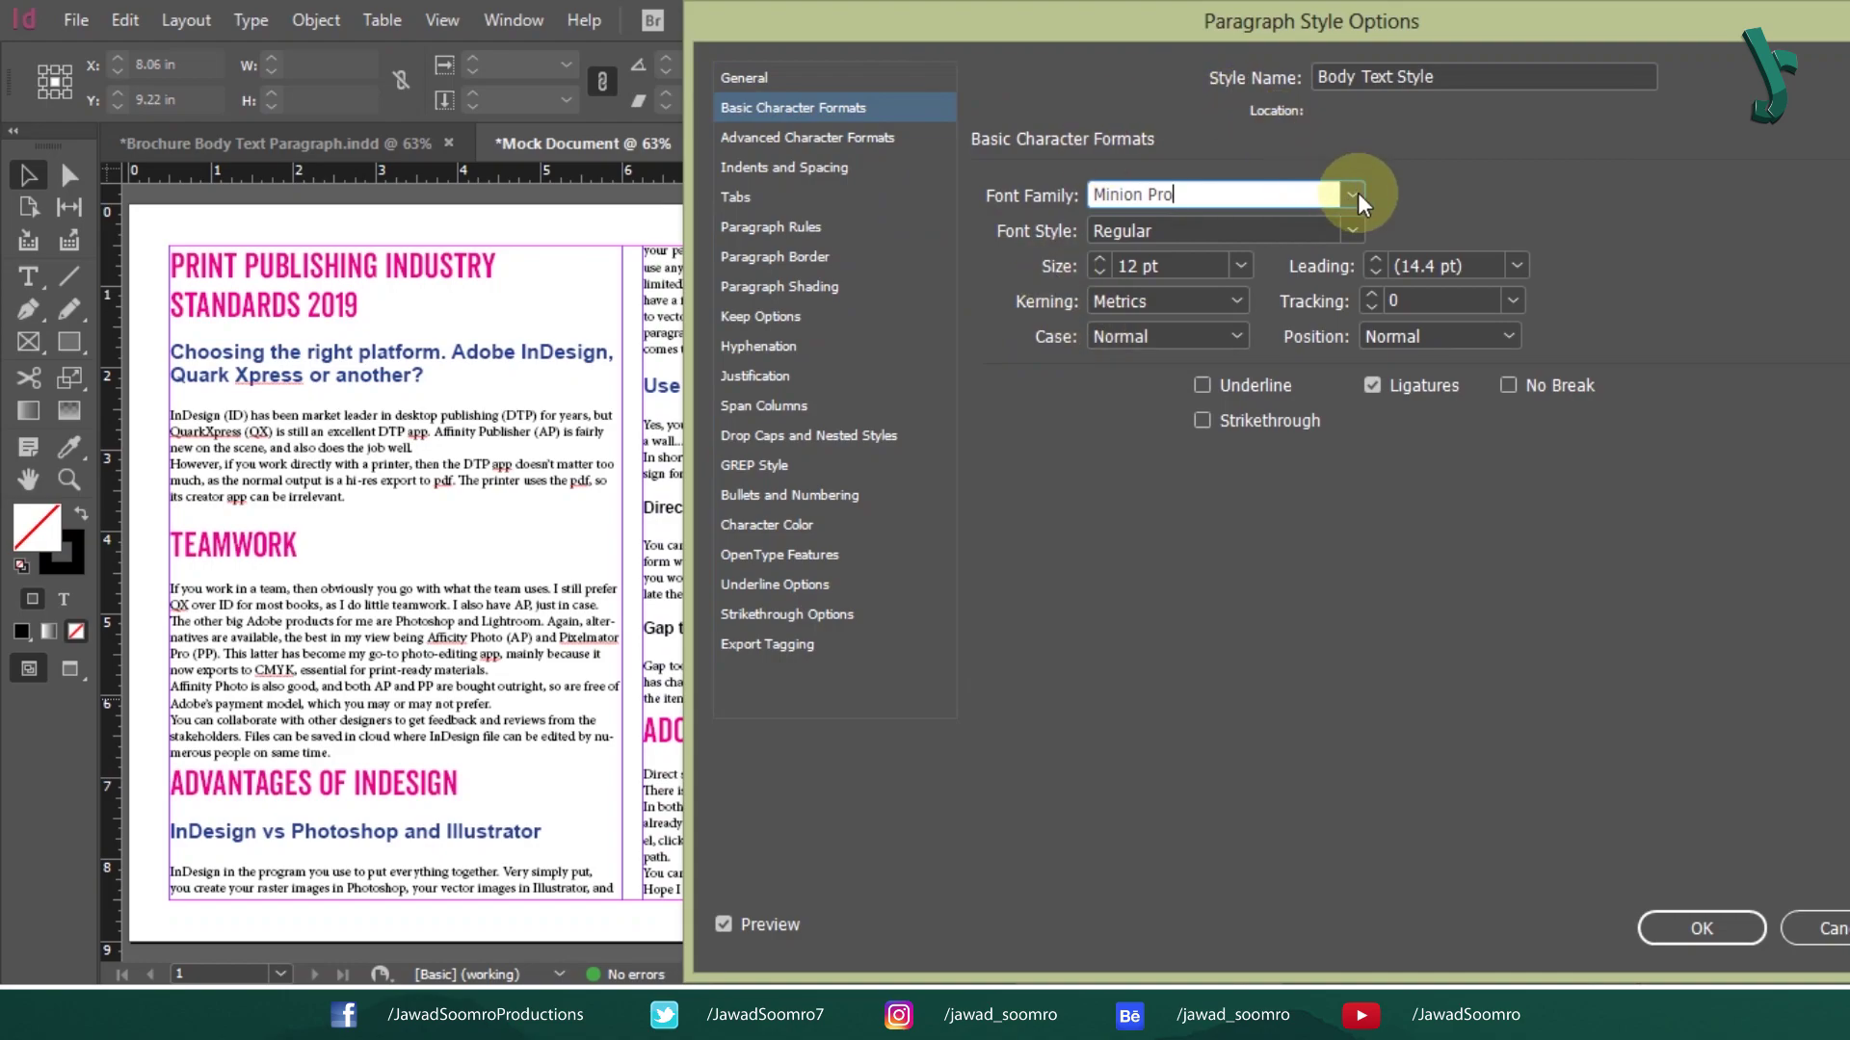
pyautogui.click(1356, 193)
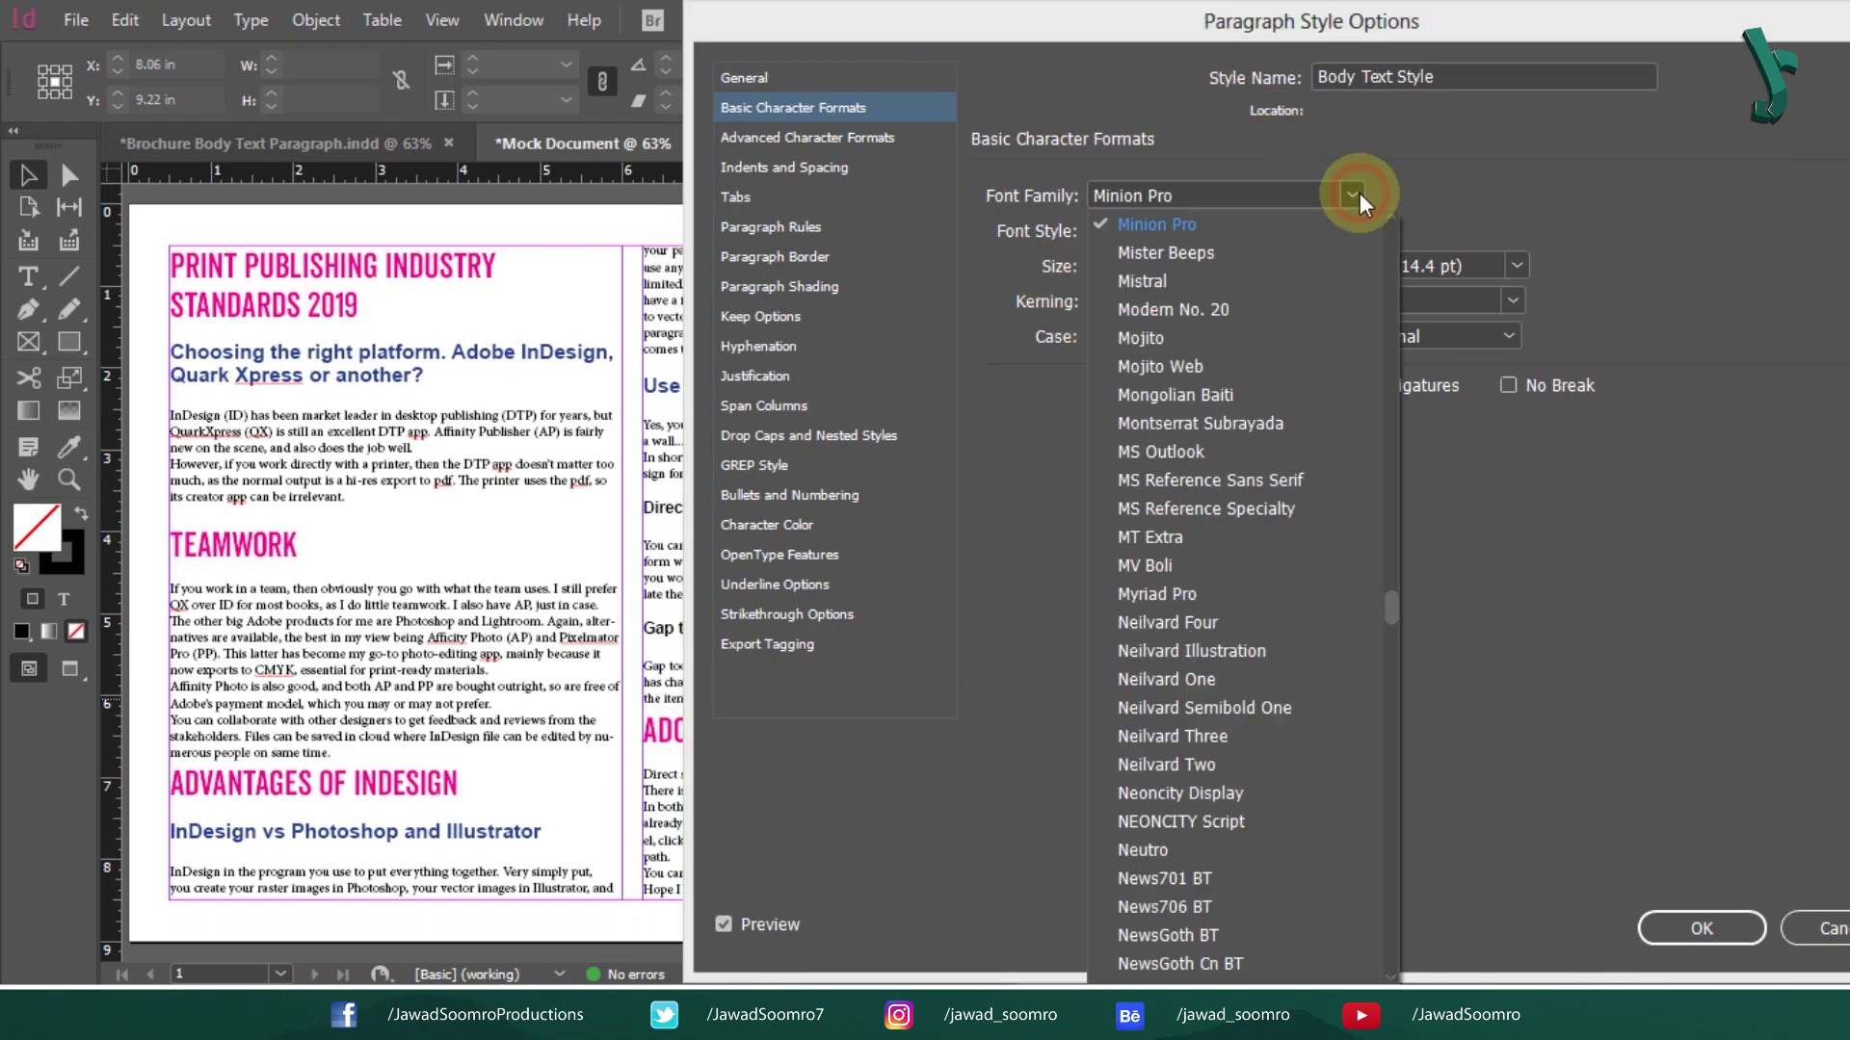
pyautogui.moveTo(1395, 597); pyautogui.dragTo(1399, 548)
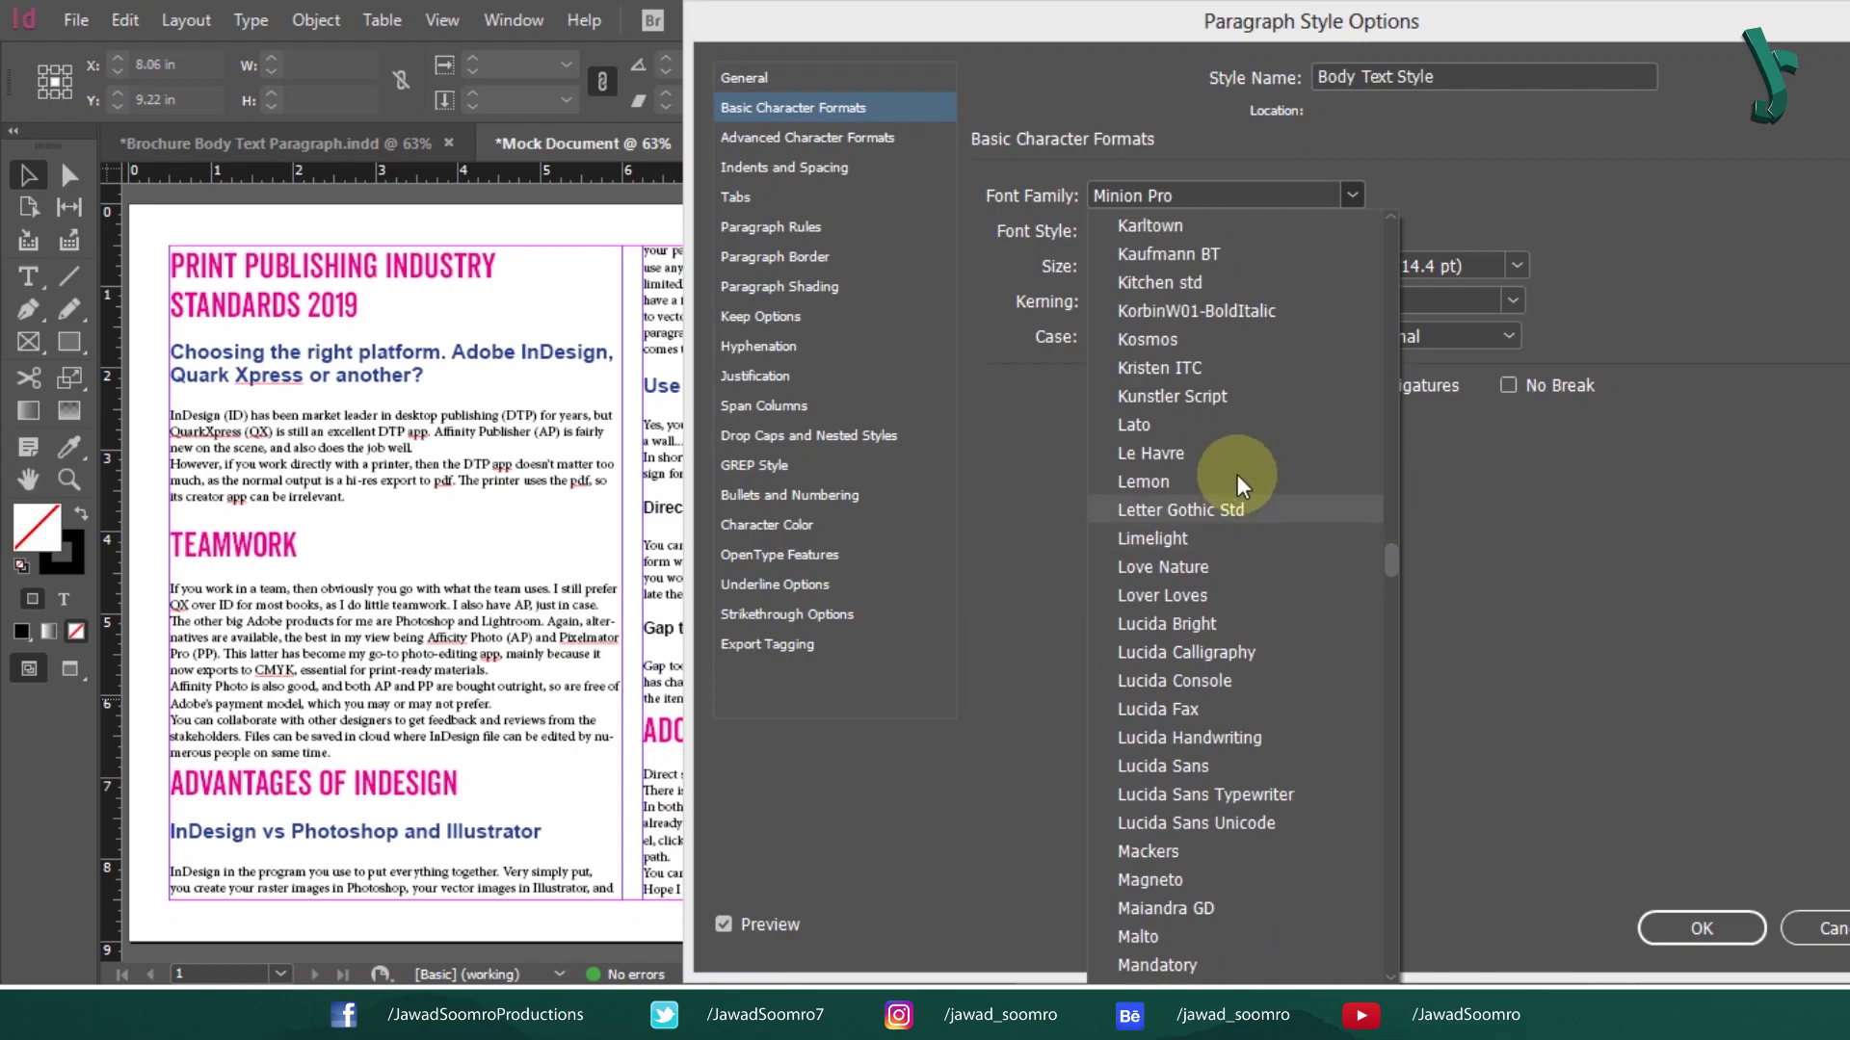
pyautogui.click(1192, 429)
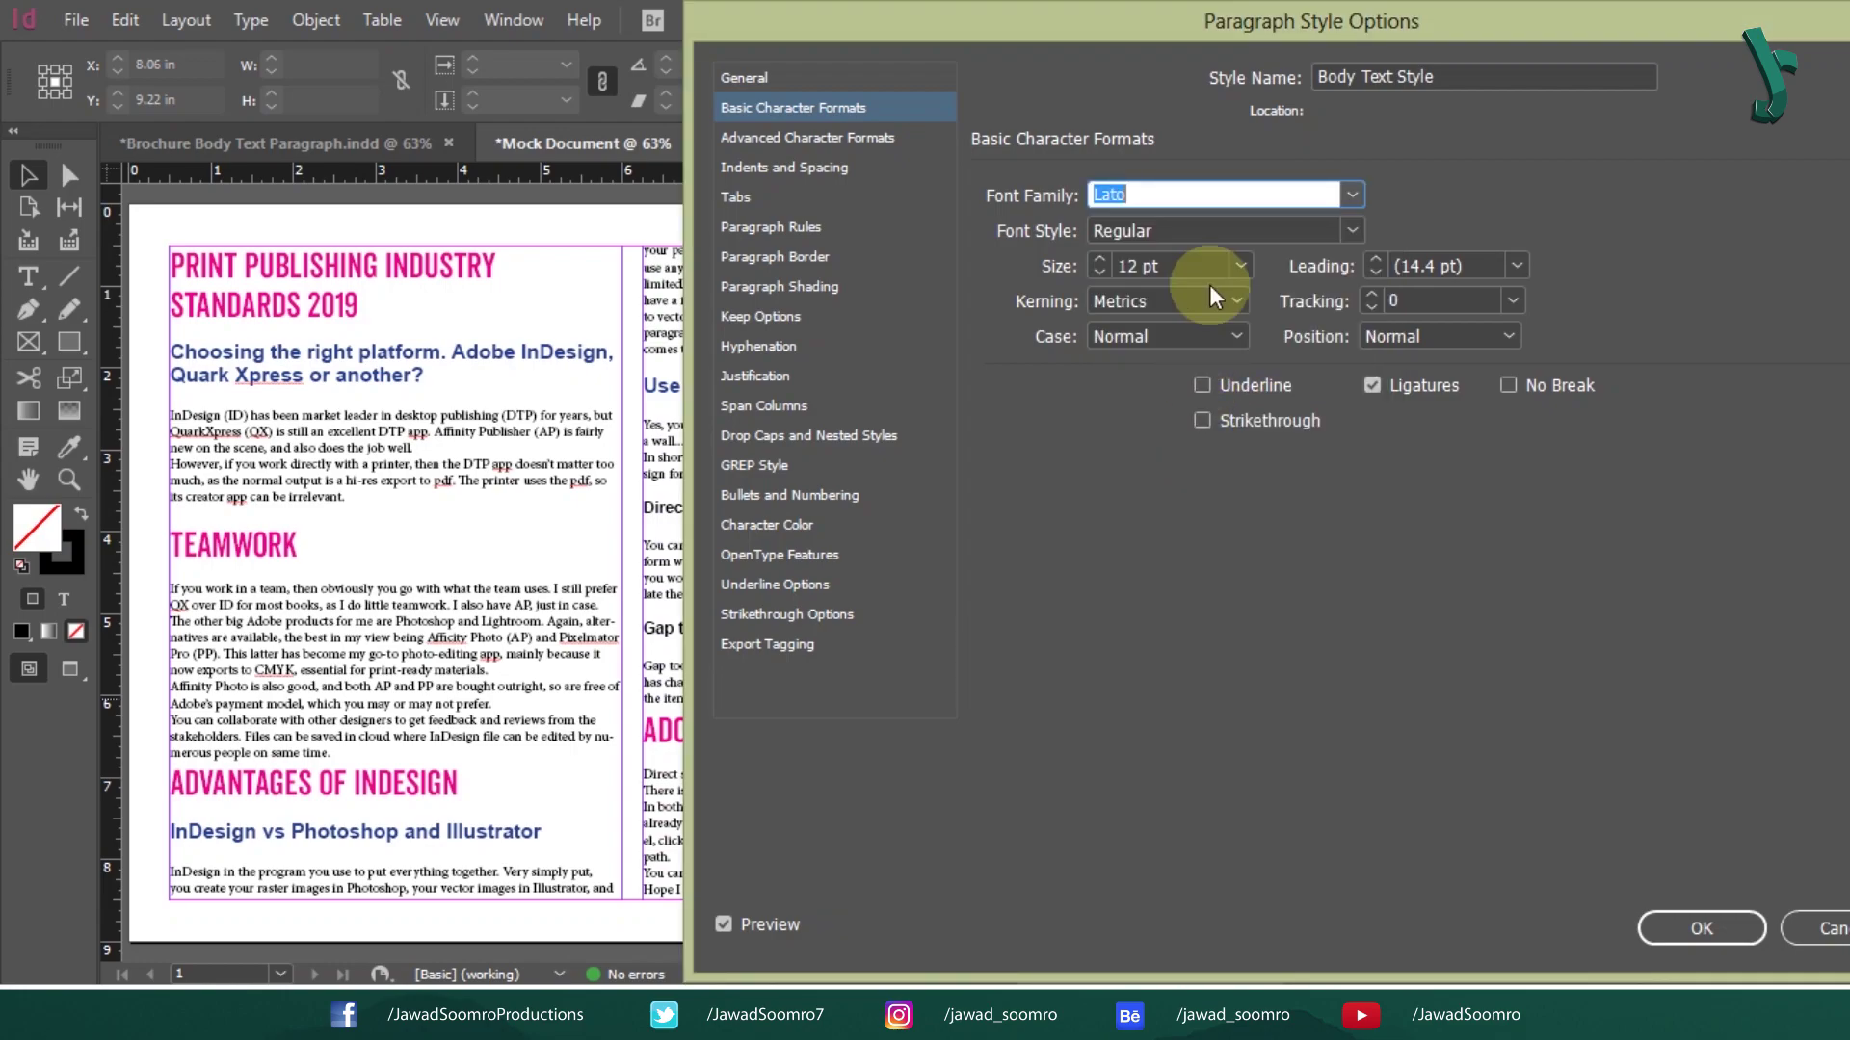
pyautogui.click(1356, 229)
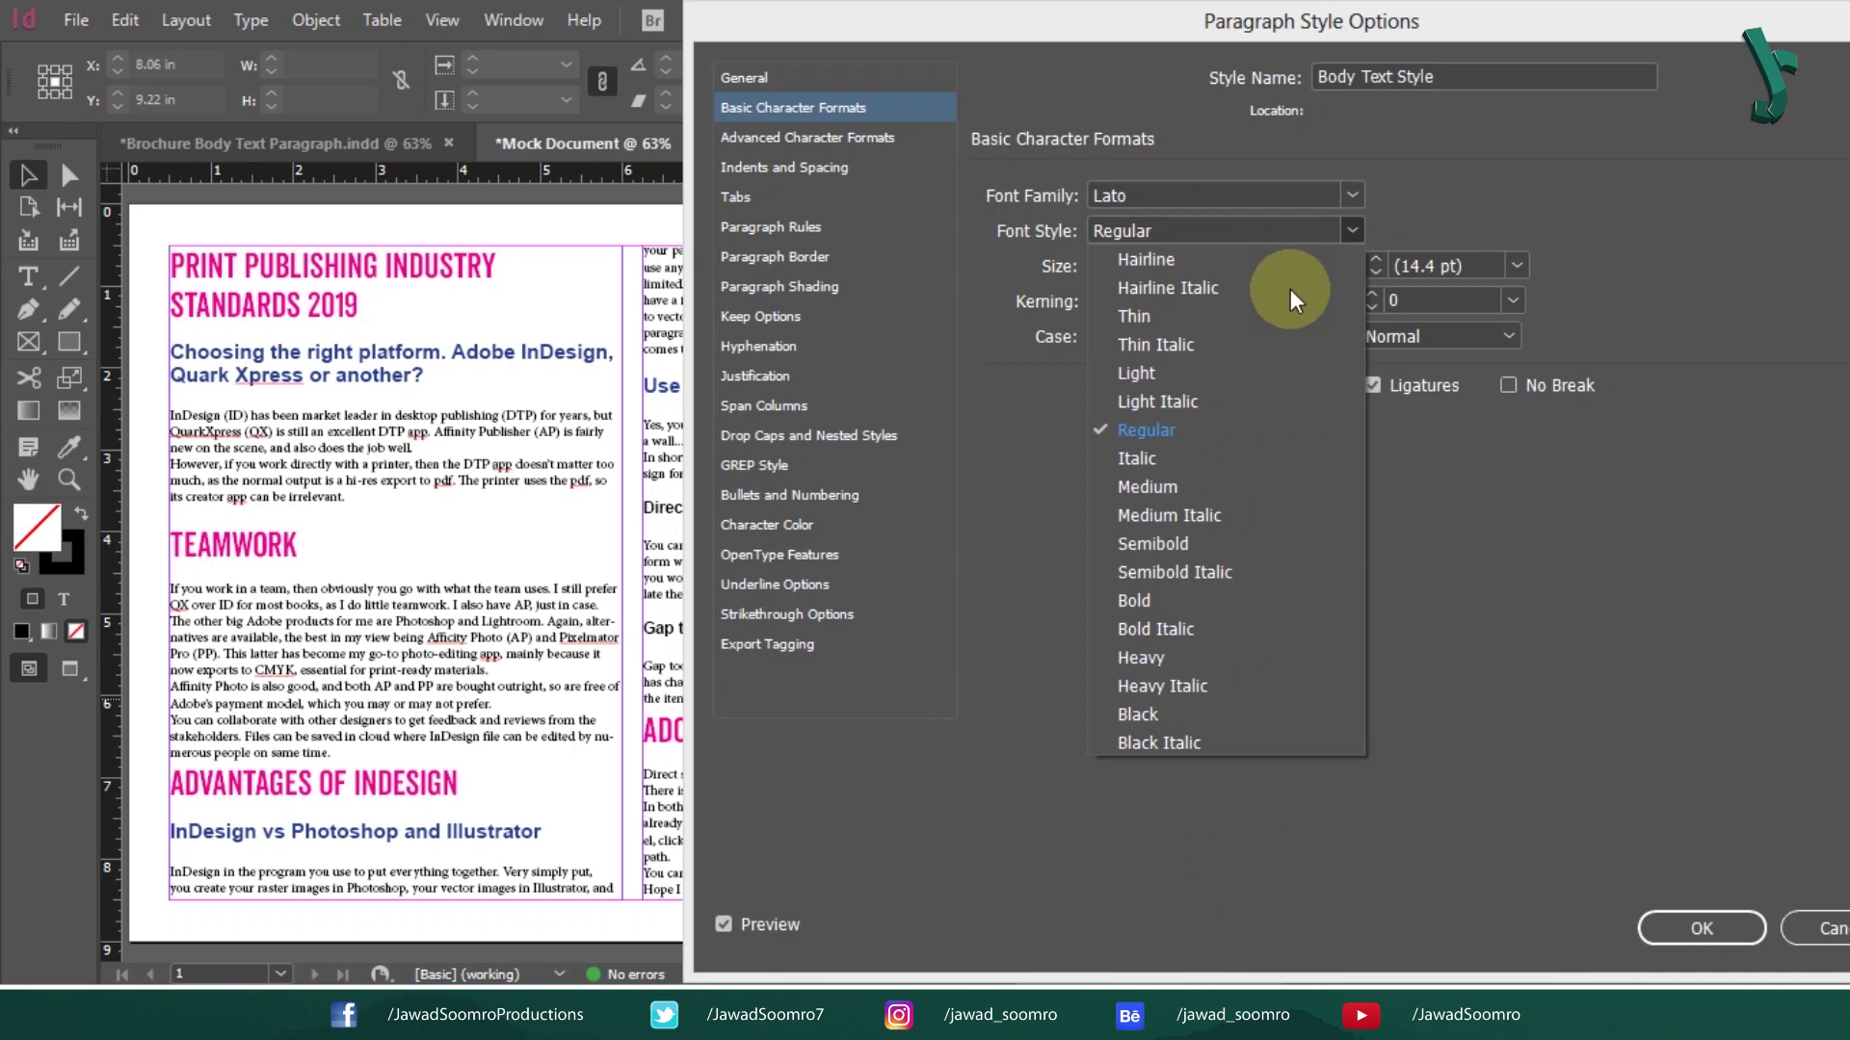
pyautogui.click(1182, 434)
# Step: Set the Body Text Style's font size to 12 pt and its leading to 14 pt
pyautogui.click(1241, 266)
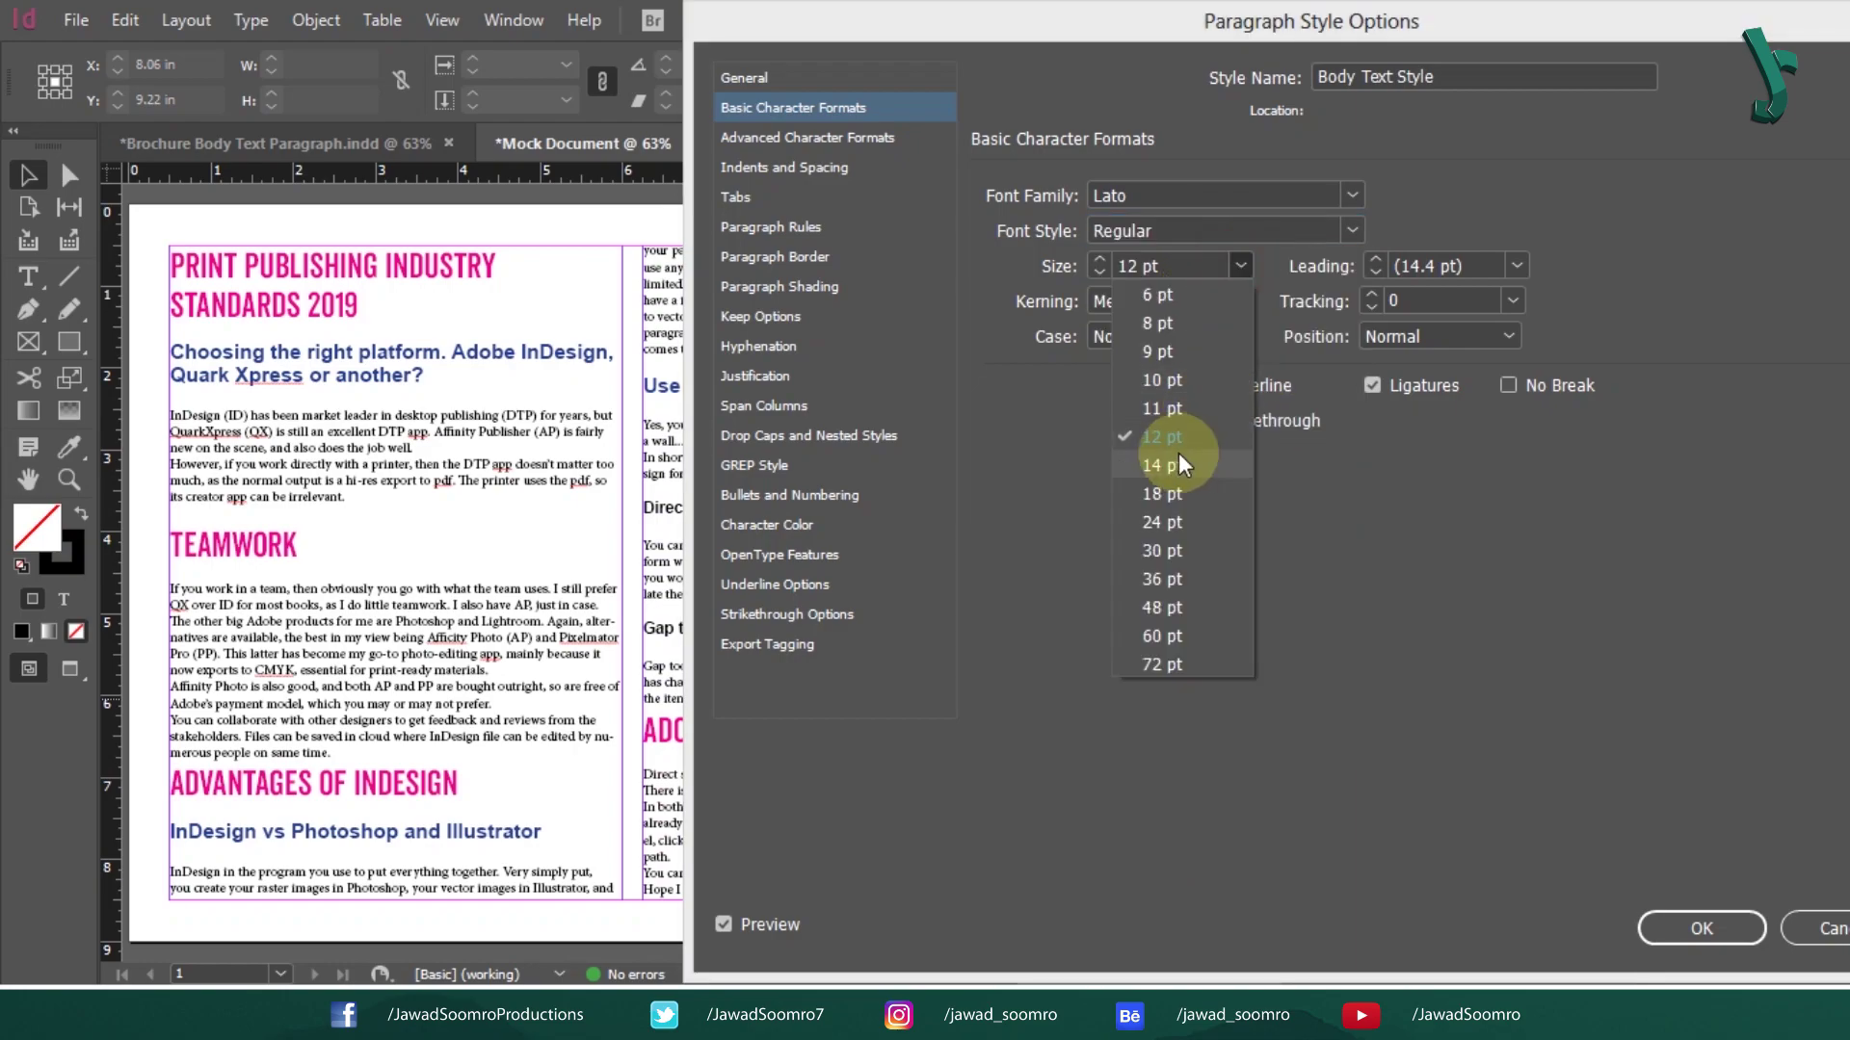
pyautogui.click(1236, 436)
pyautogui.click(1517, 266)
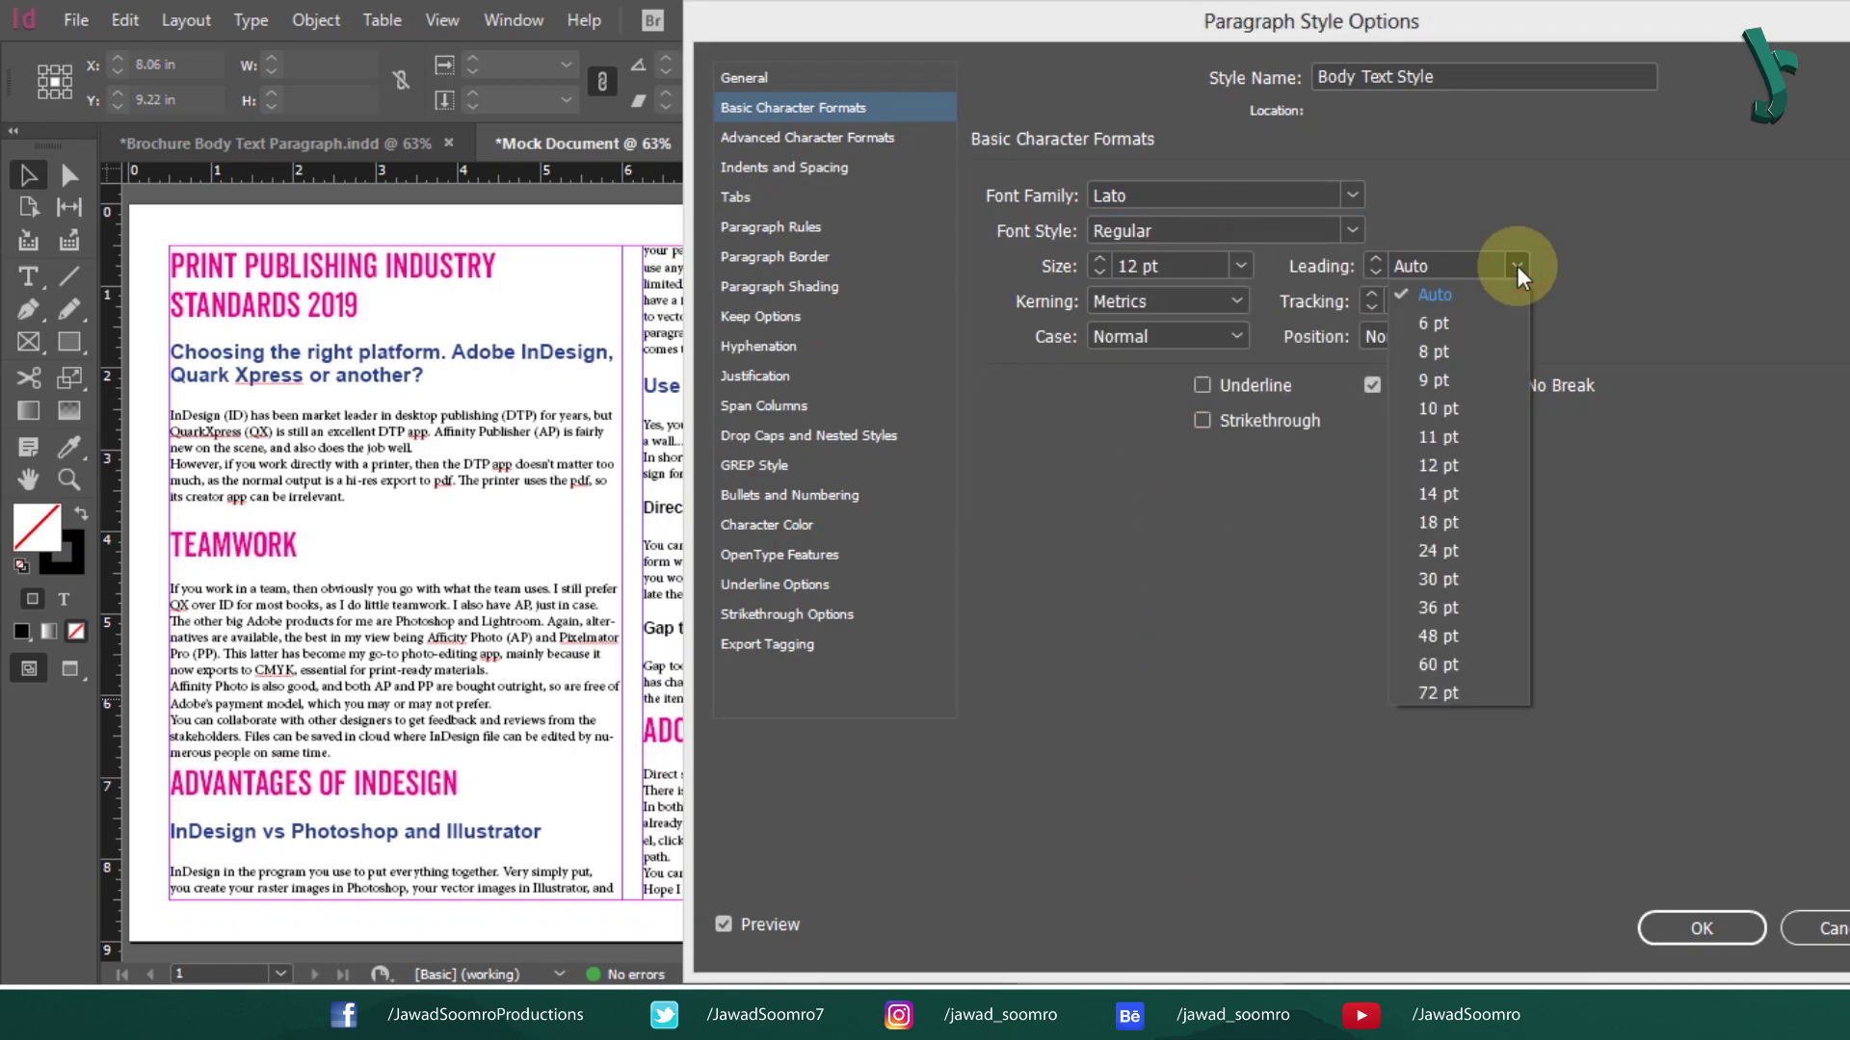
pyautogui.click(1460, 497)
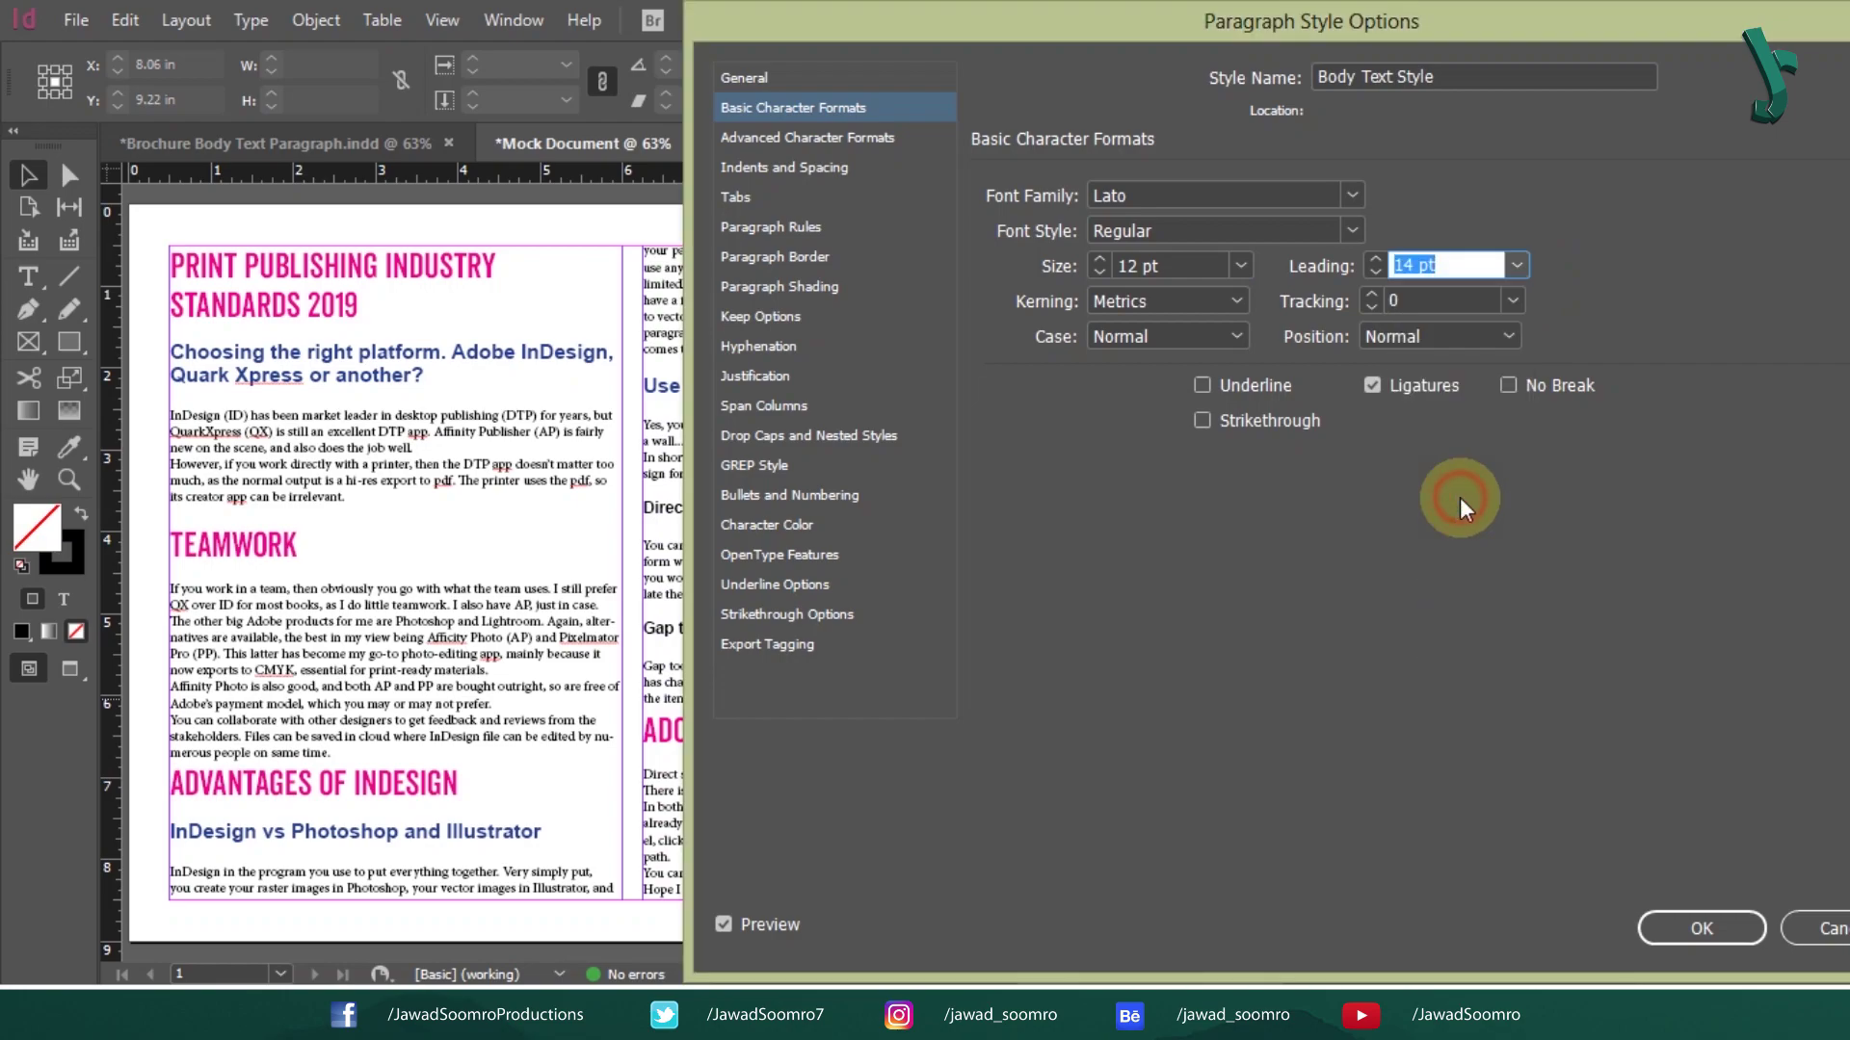
# Step: Set the Body Text Style's alignment to Left and its character color to [Black]
pyautogui.click(817, 176)
pyautogui.click(1222, 196)
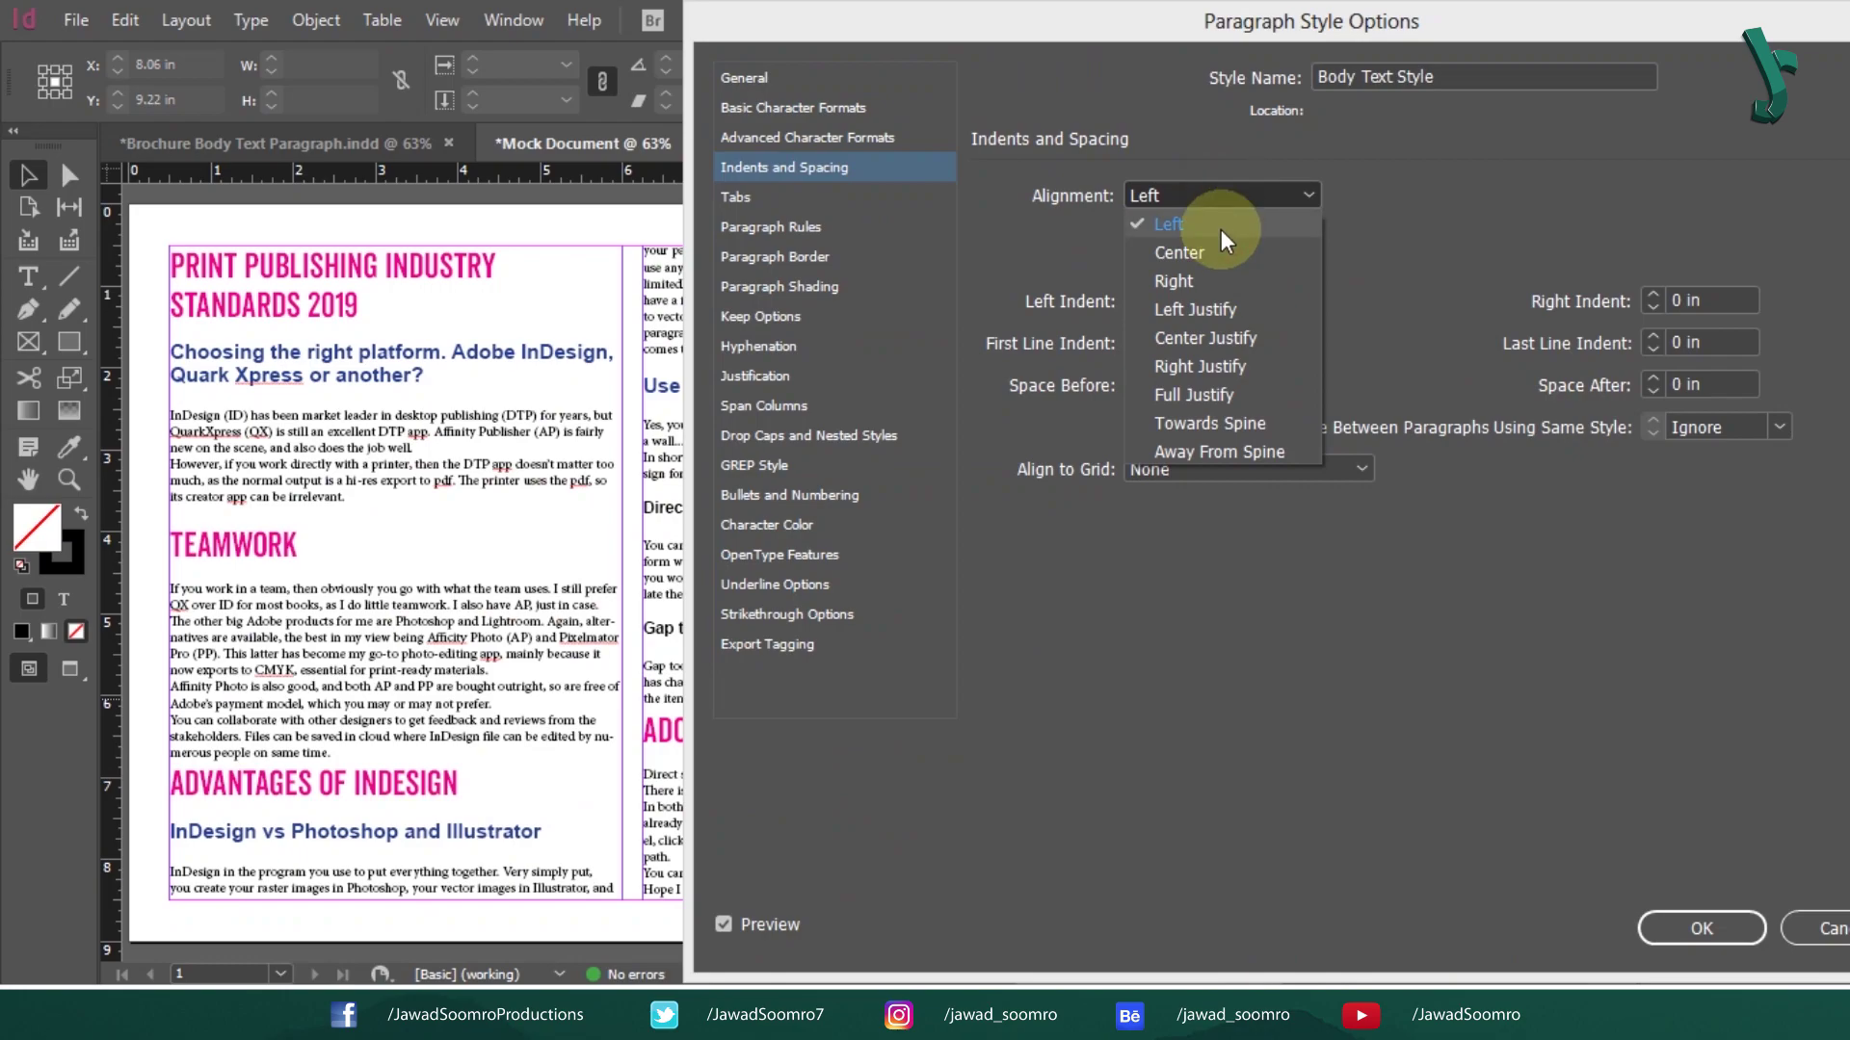
pyautogui.click(1221, 231)
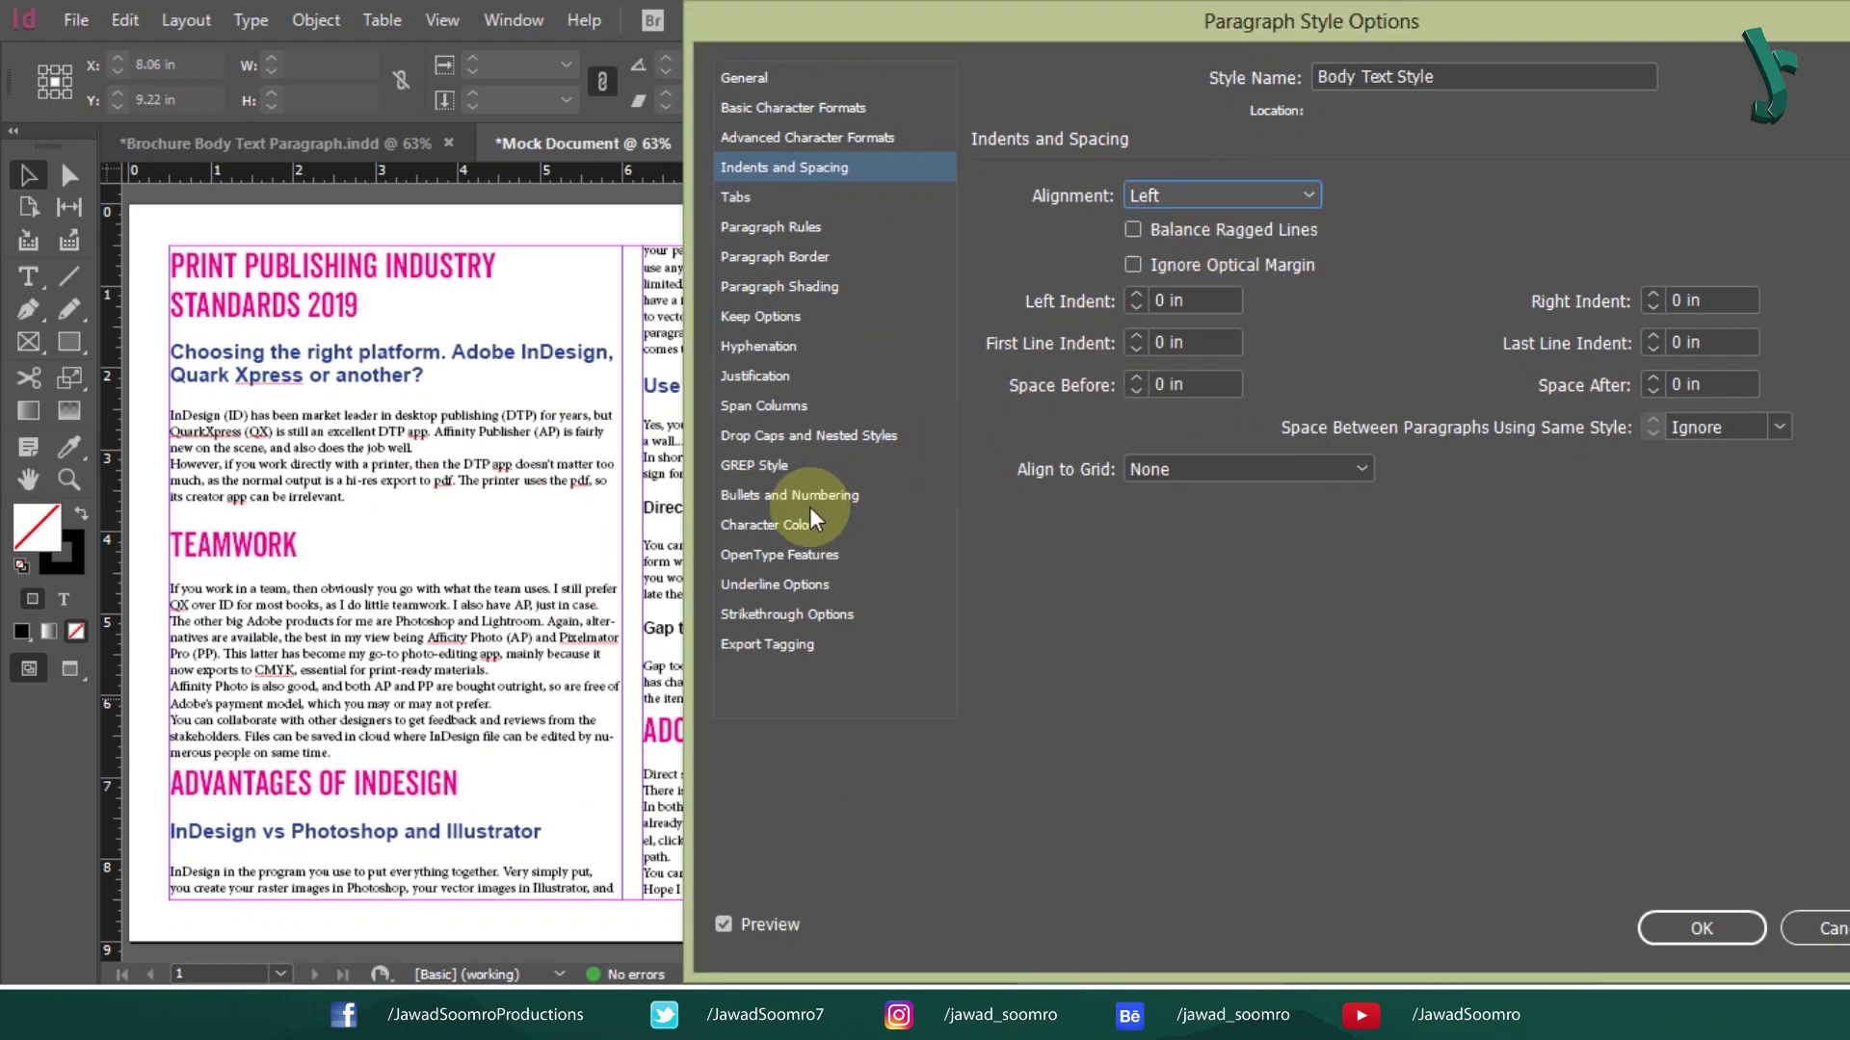
pyautogui.click(786, 524)
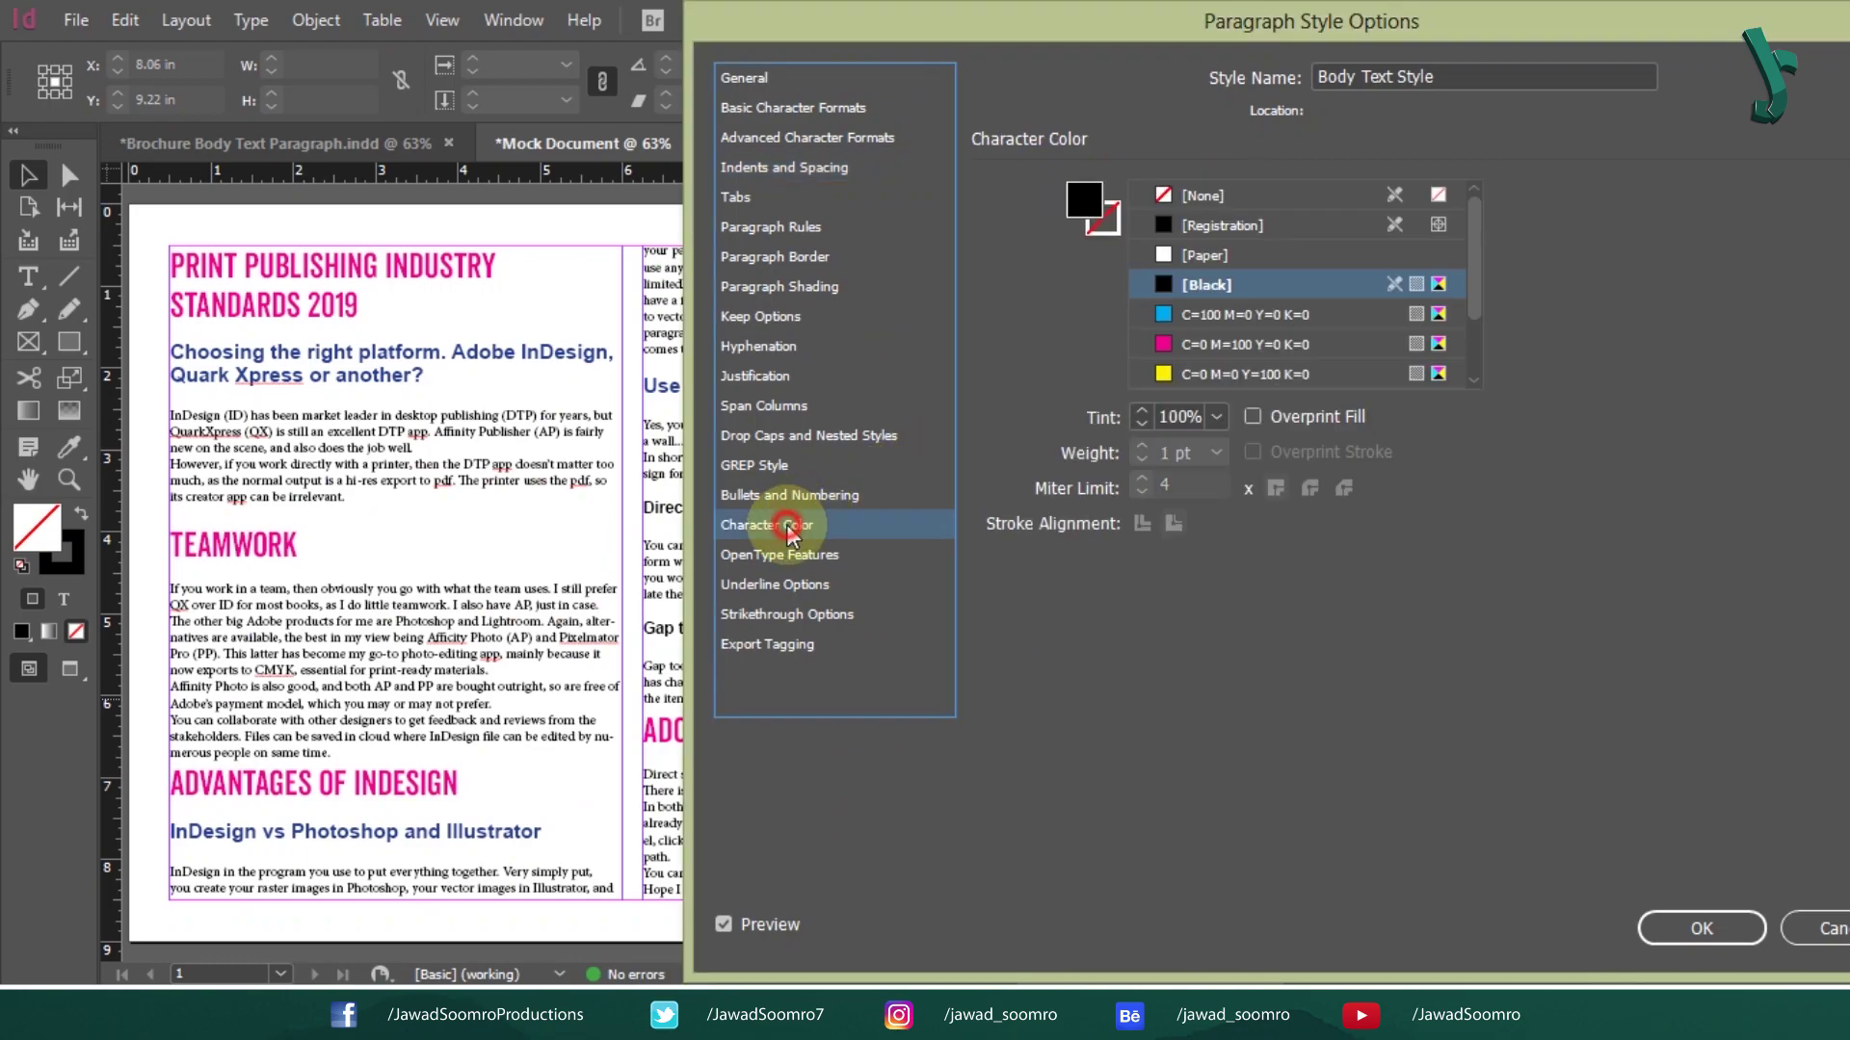
pyautogui.click(1233, 285)
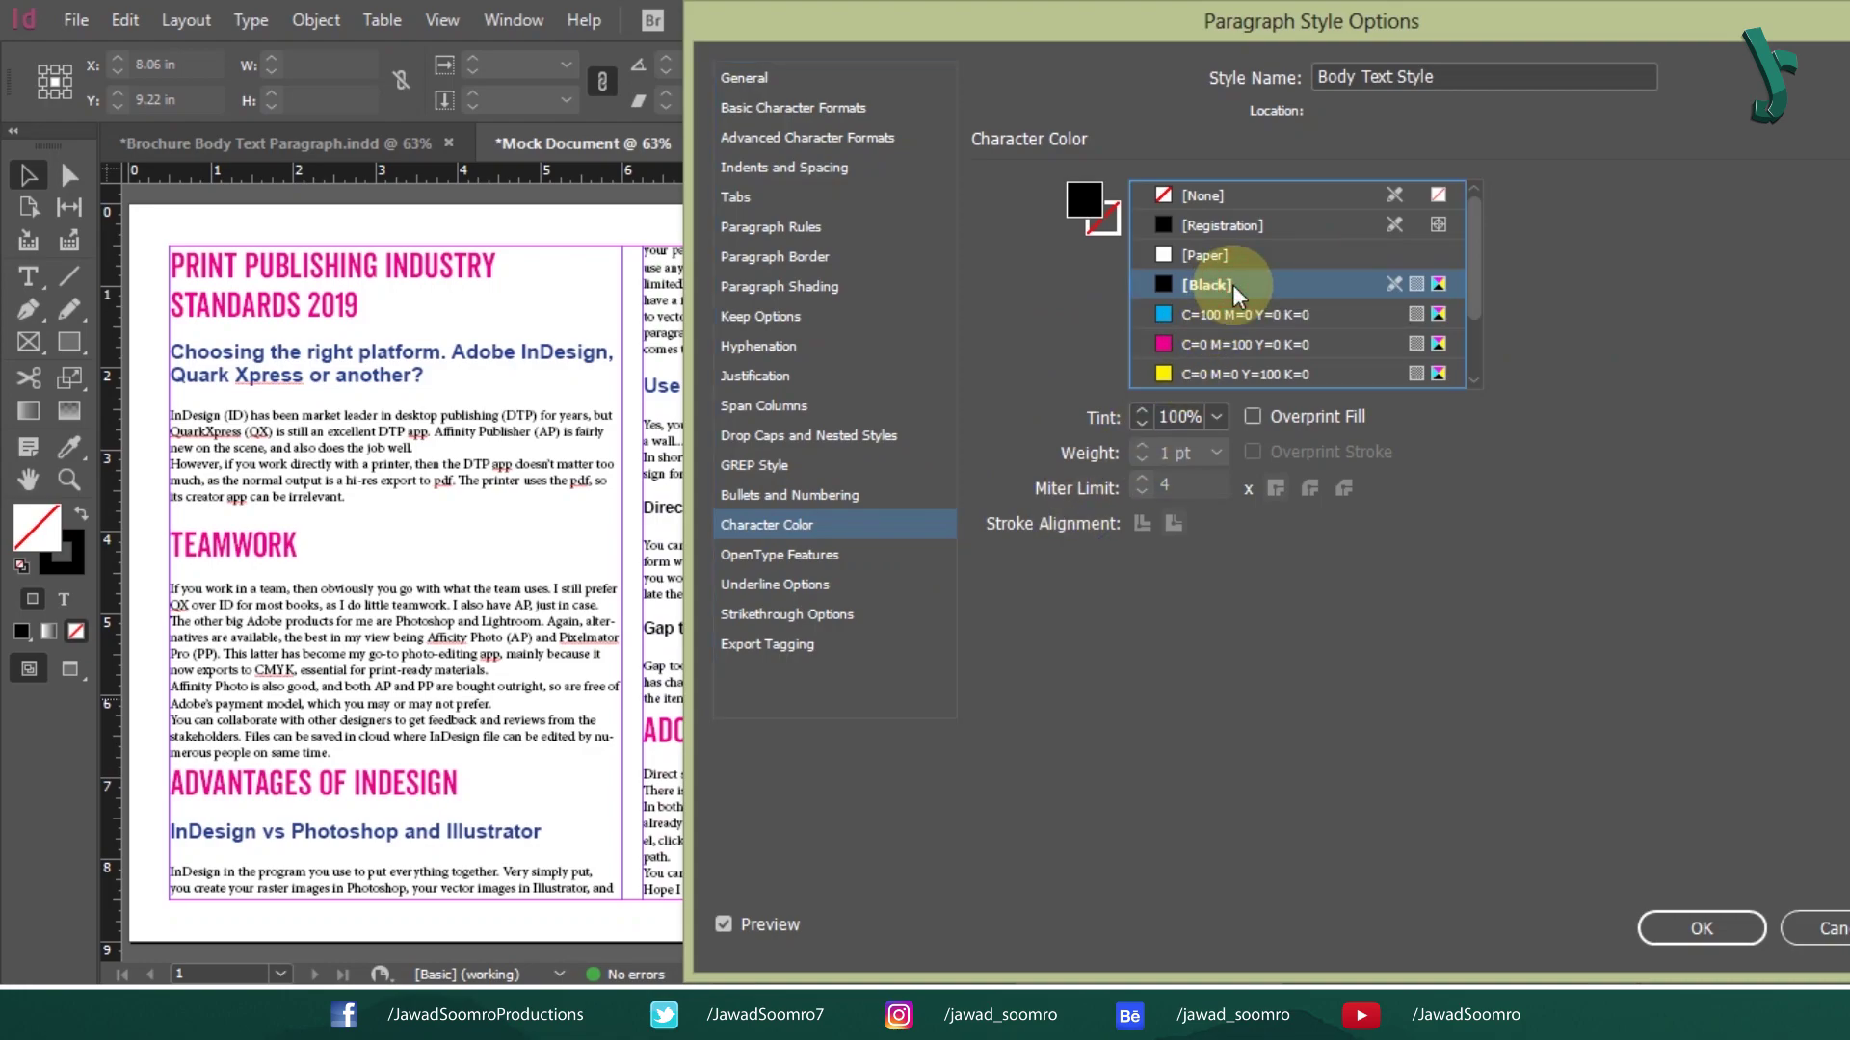
# Step: Save the Body Text Style and redisplay the document's list of paragraph styles
pyautogui.click(1723, 927)
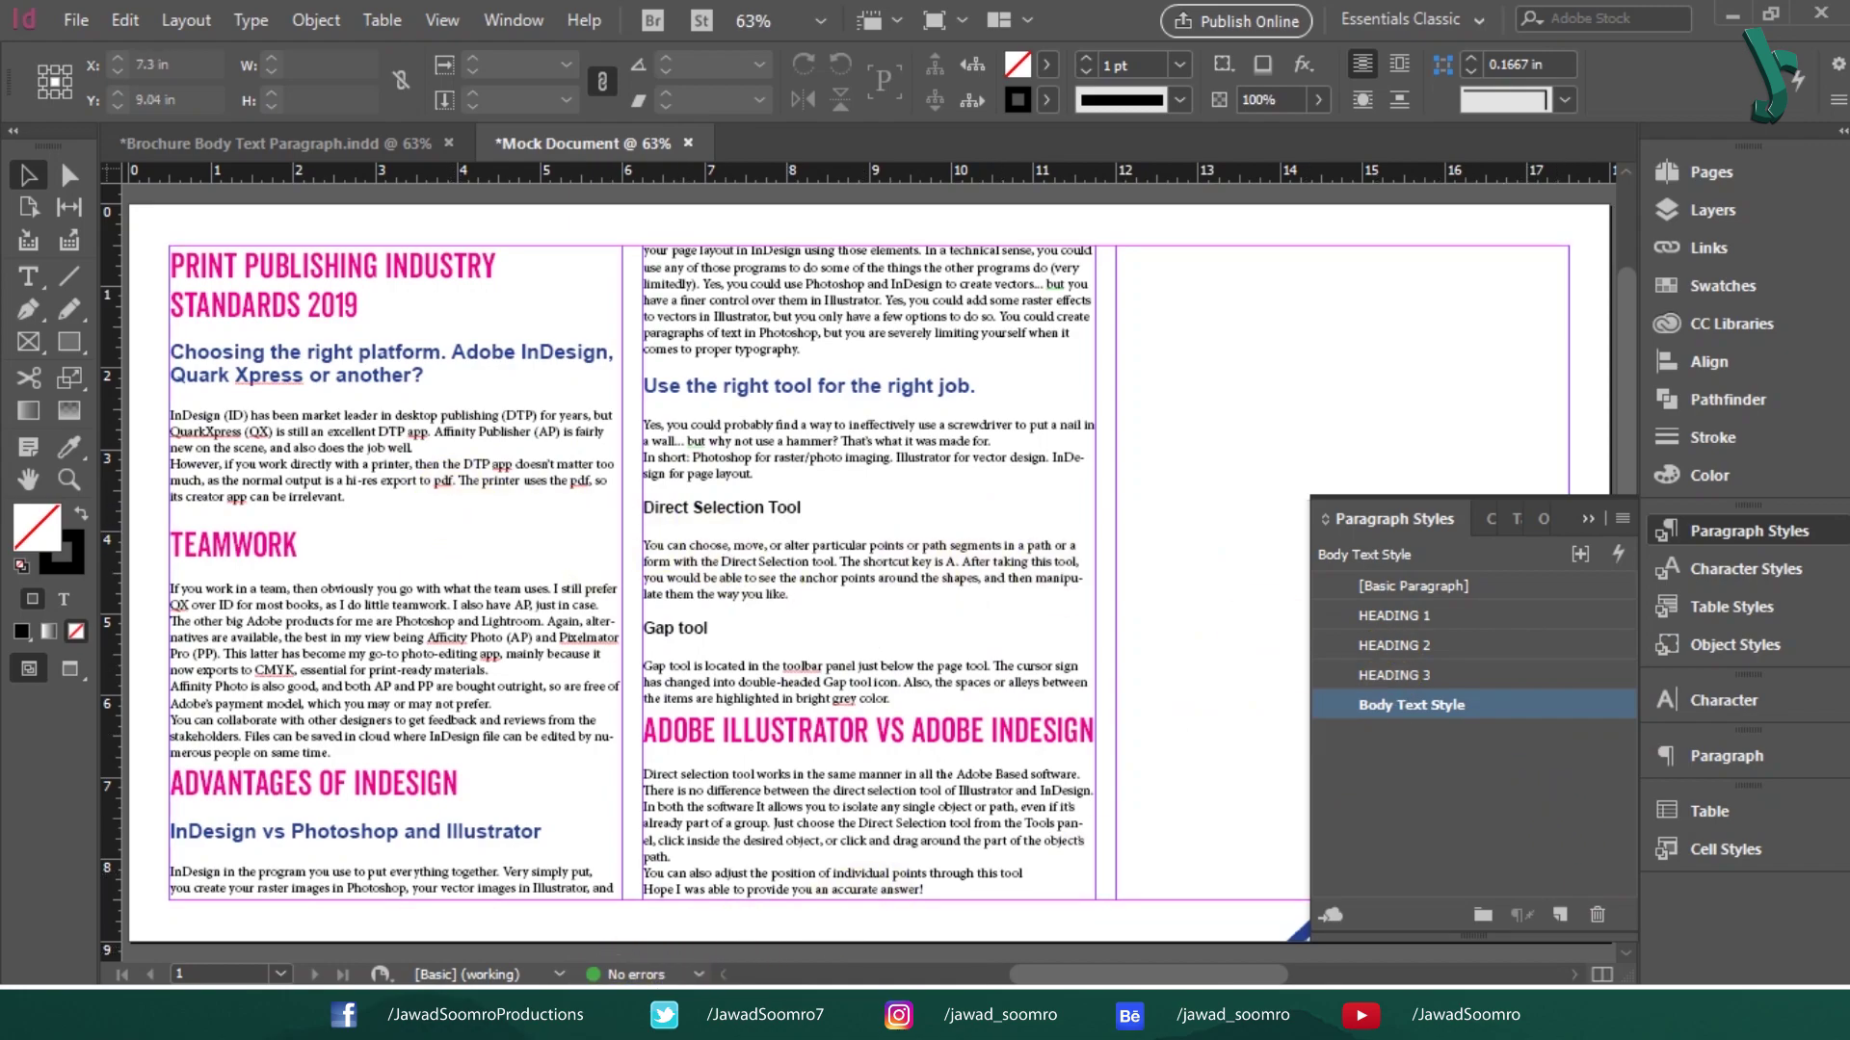
pyautogui.click(1587, 519)
pyautogui.click(527, 18)
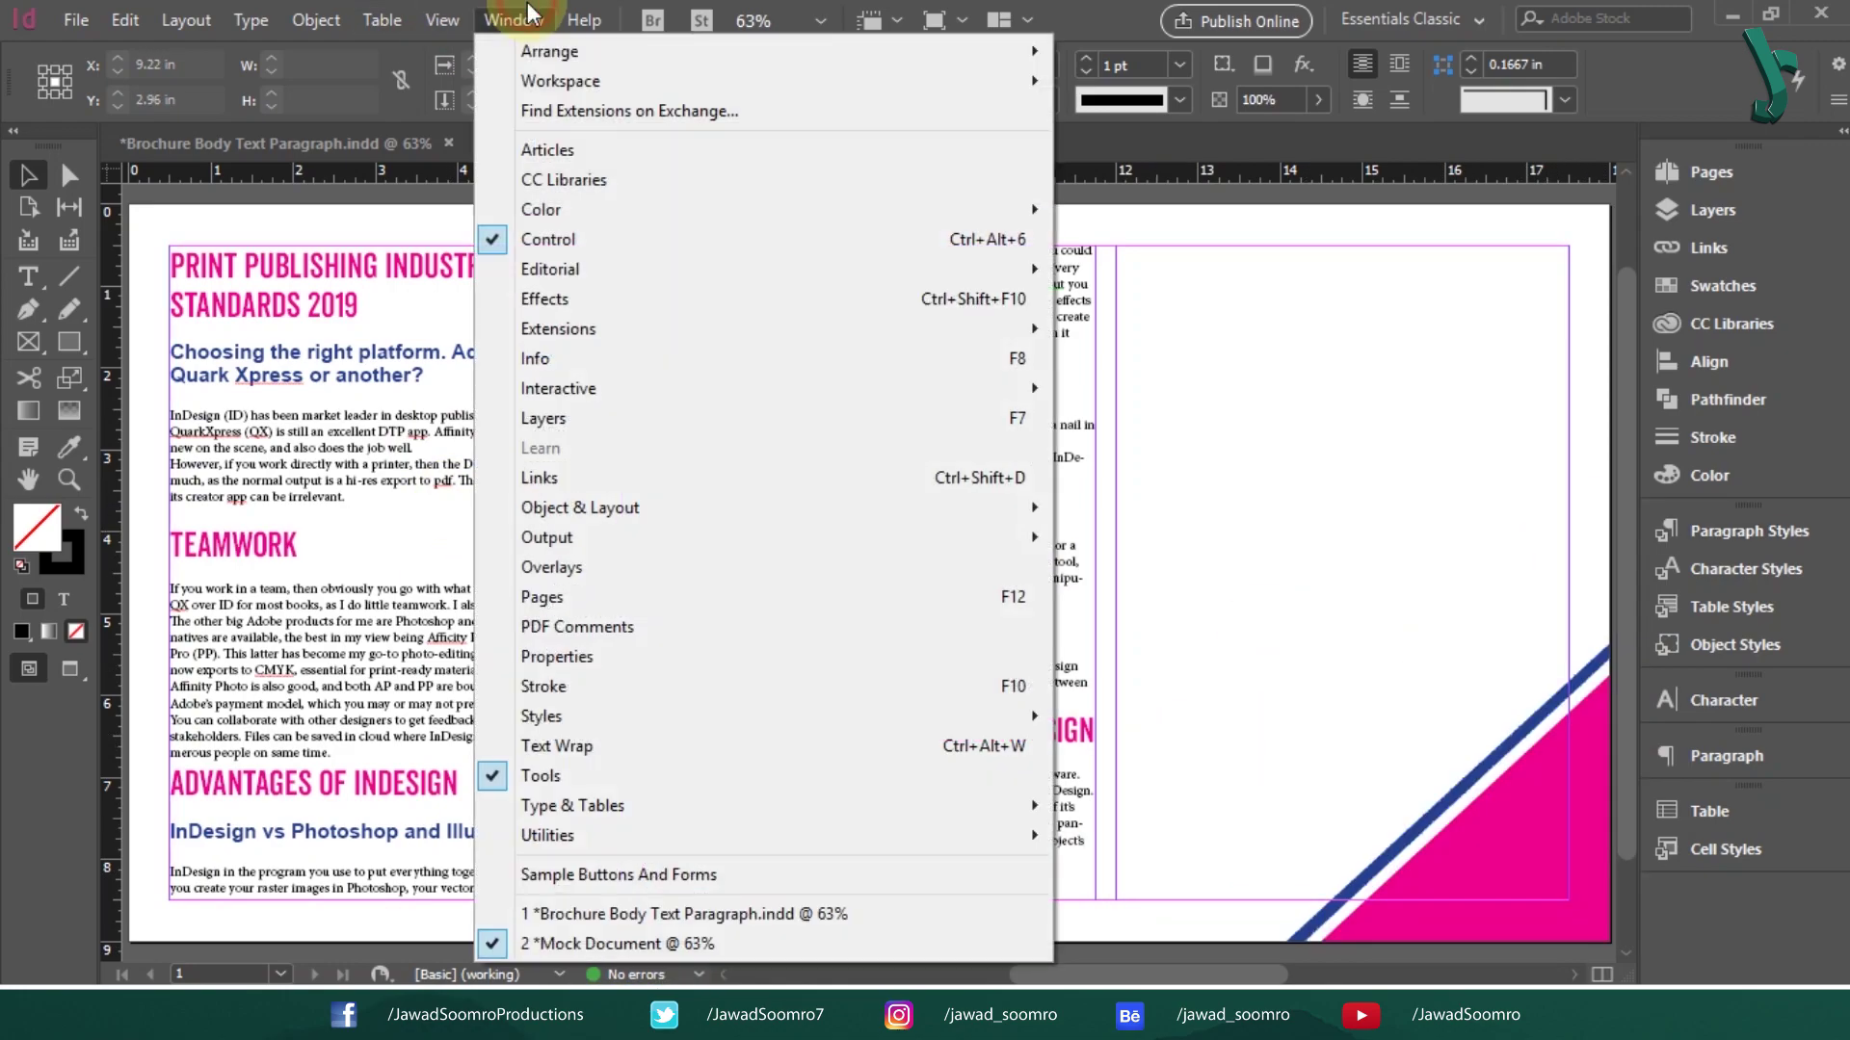
pyautogui.moveTo(820, 716)
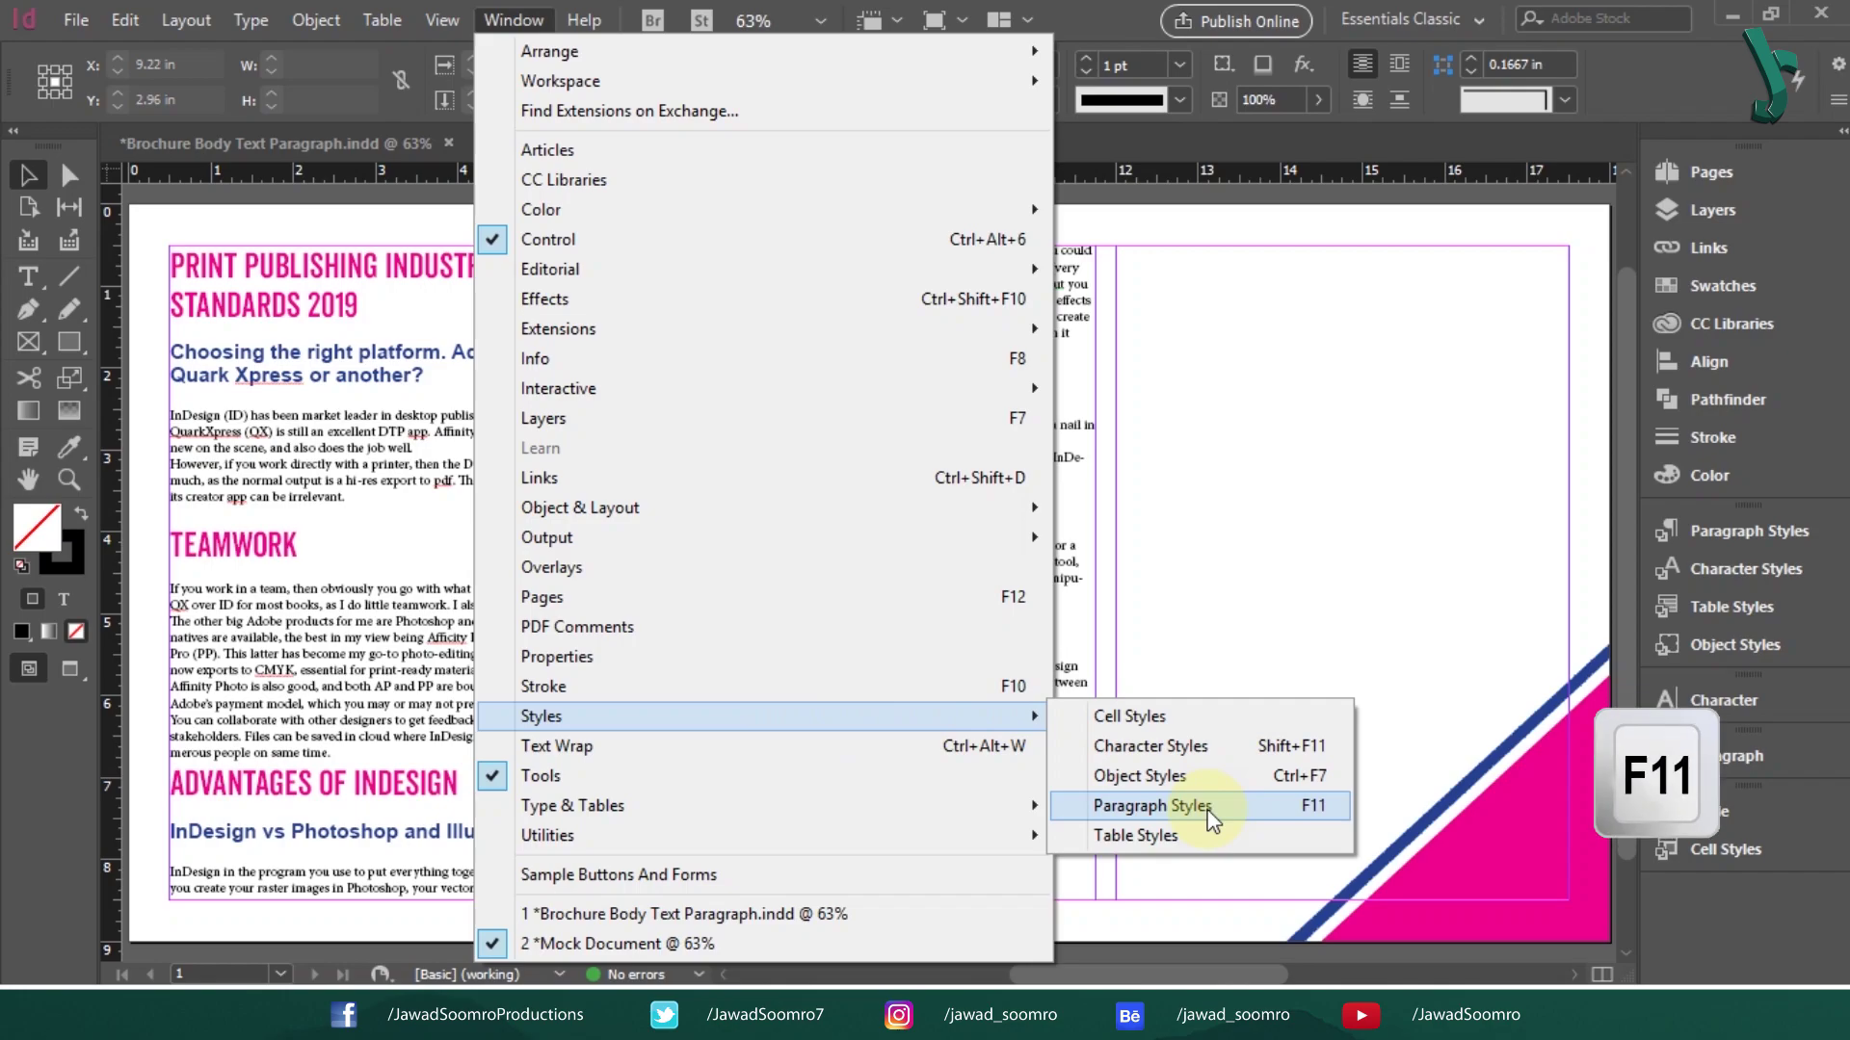
pyautogui.click(1320, 811)
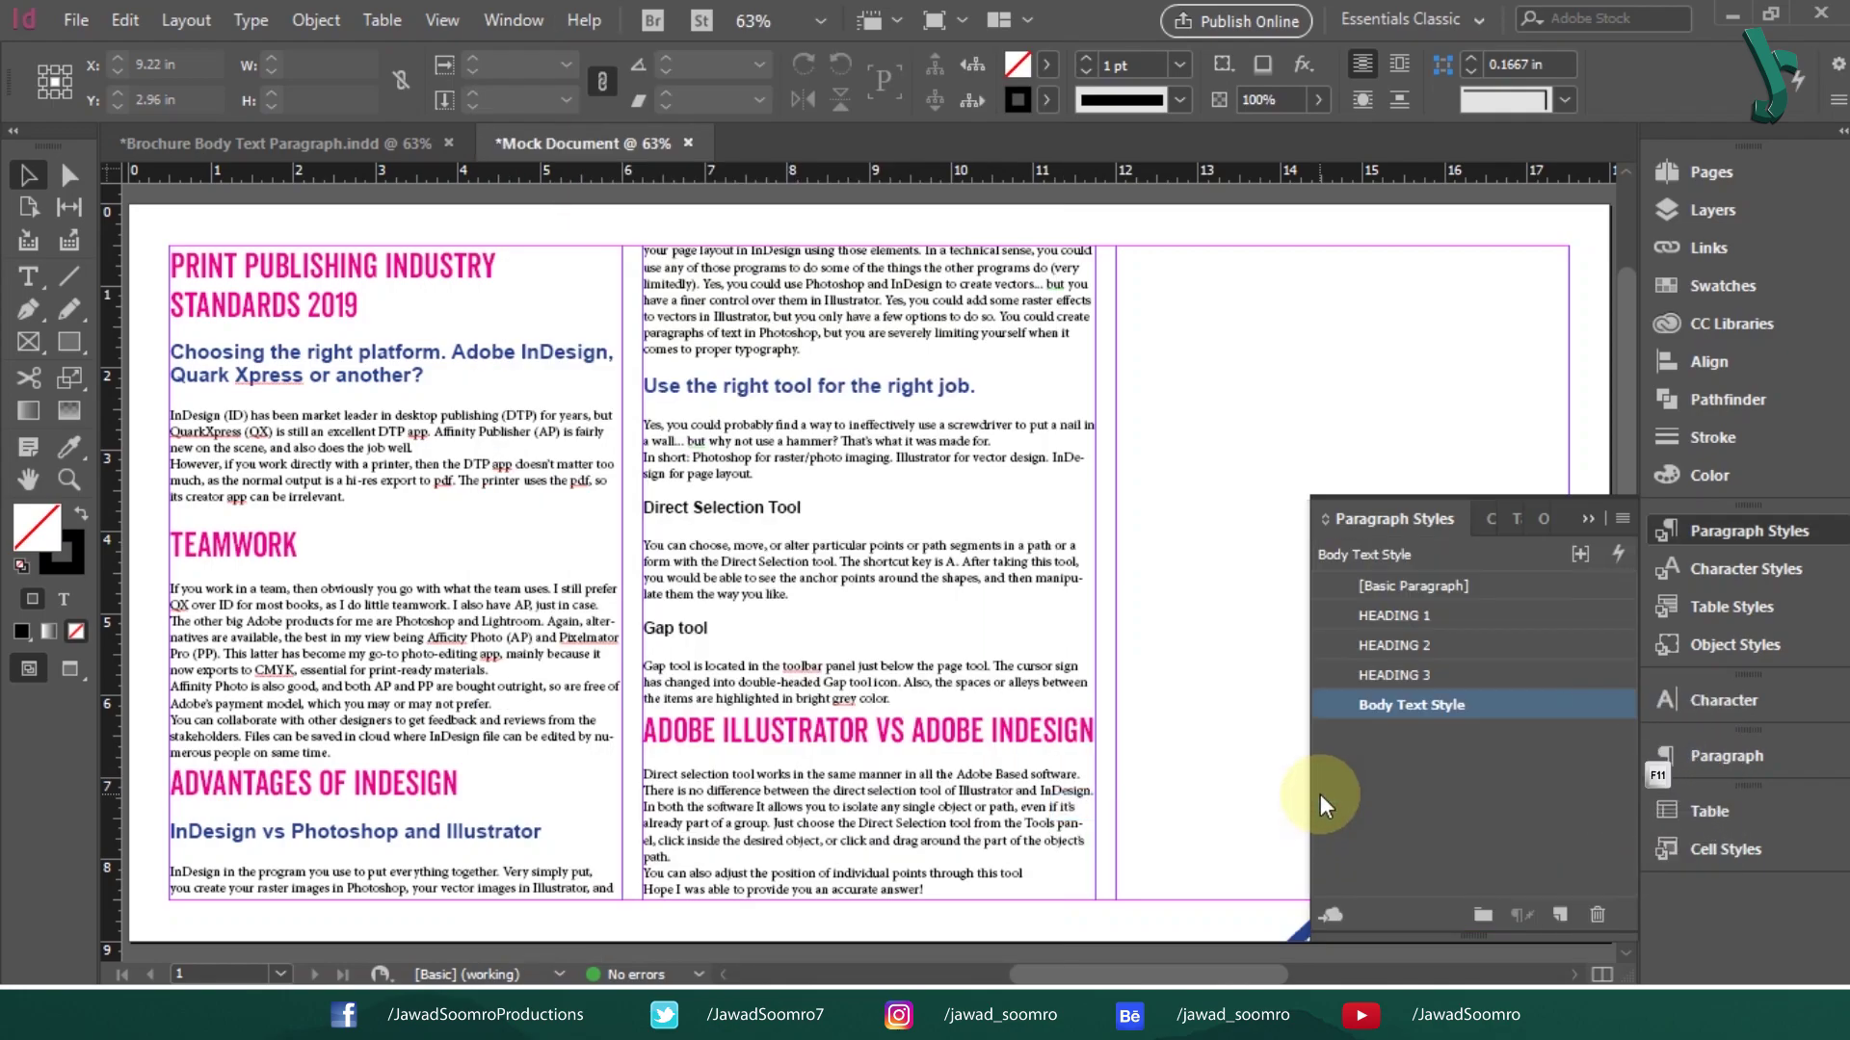
# Step: Apply Body Text Style to the two body paragraphs under the "Choosing the right platform" heading
pyautogui.click(327, 472)
pyautogui.doubleClick(349, 481)
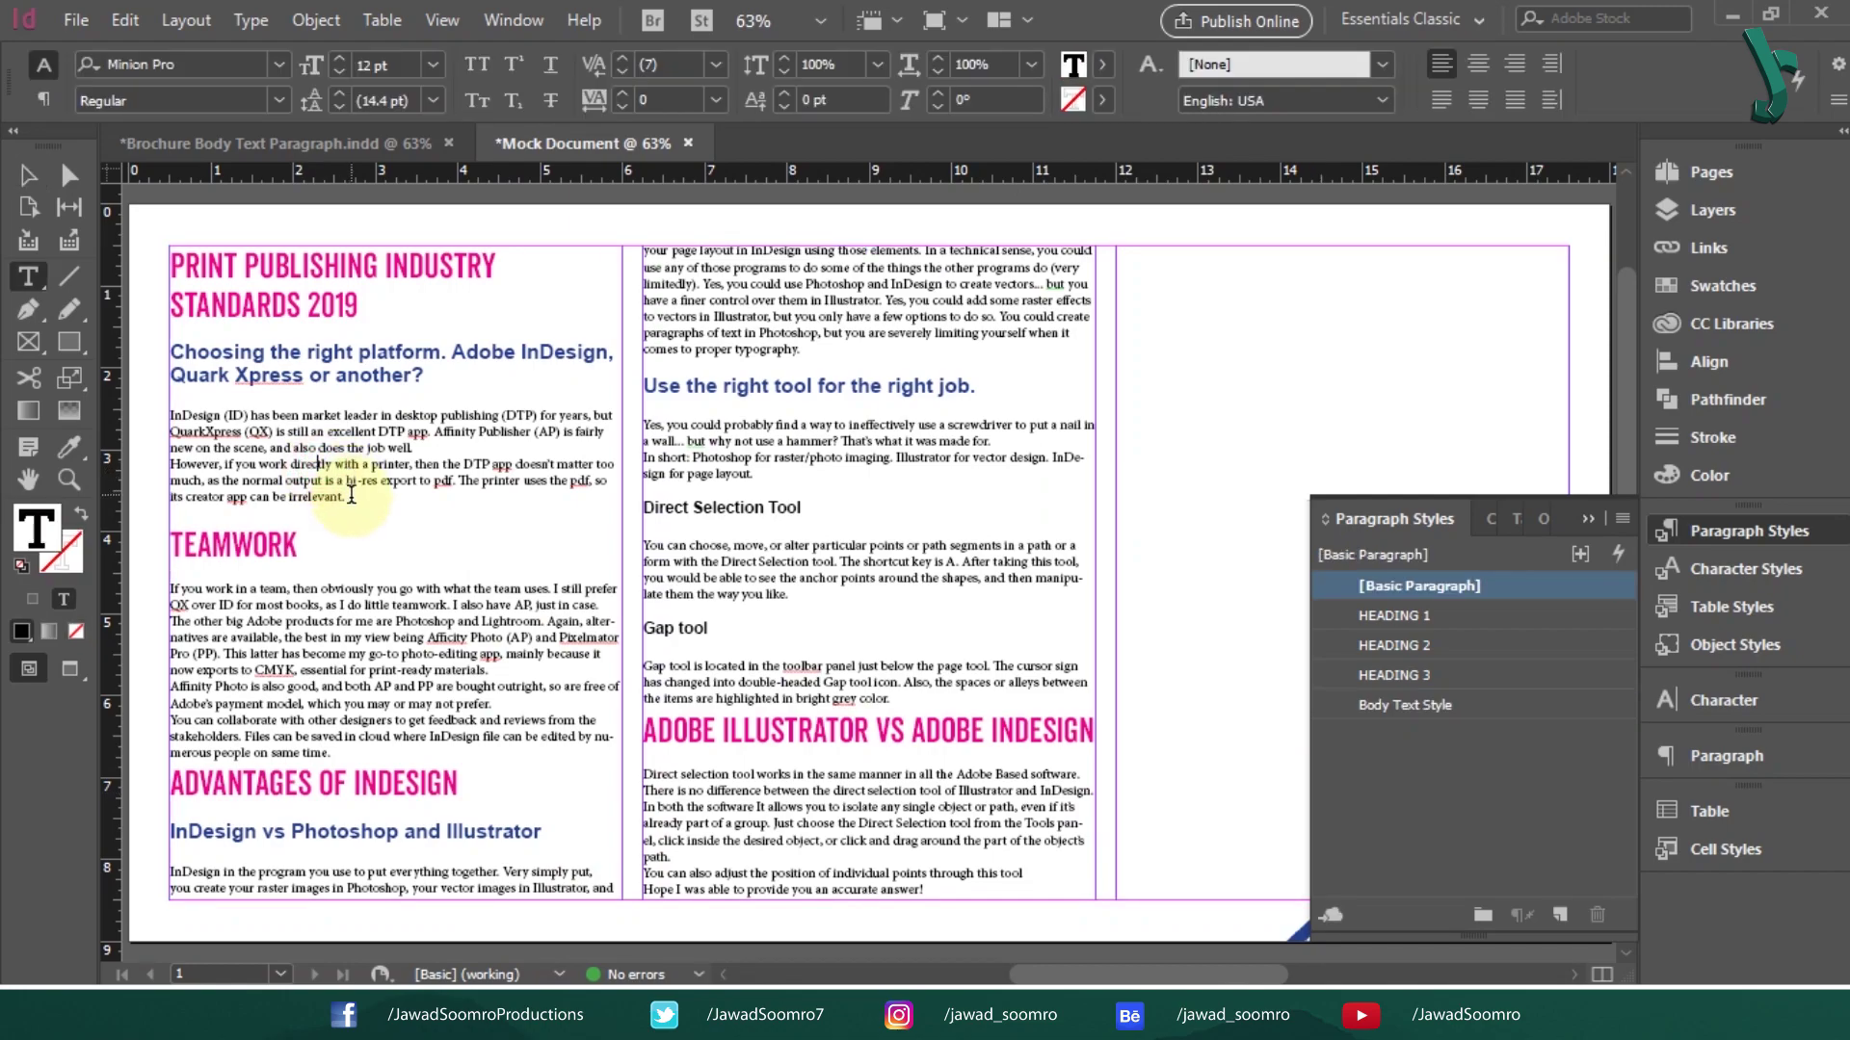
pyautogui.moveTo(349, 496); pyautogui.dragTo(239, 400)
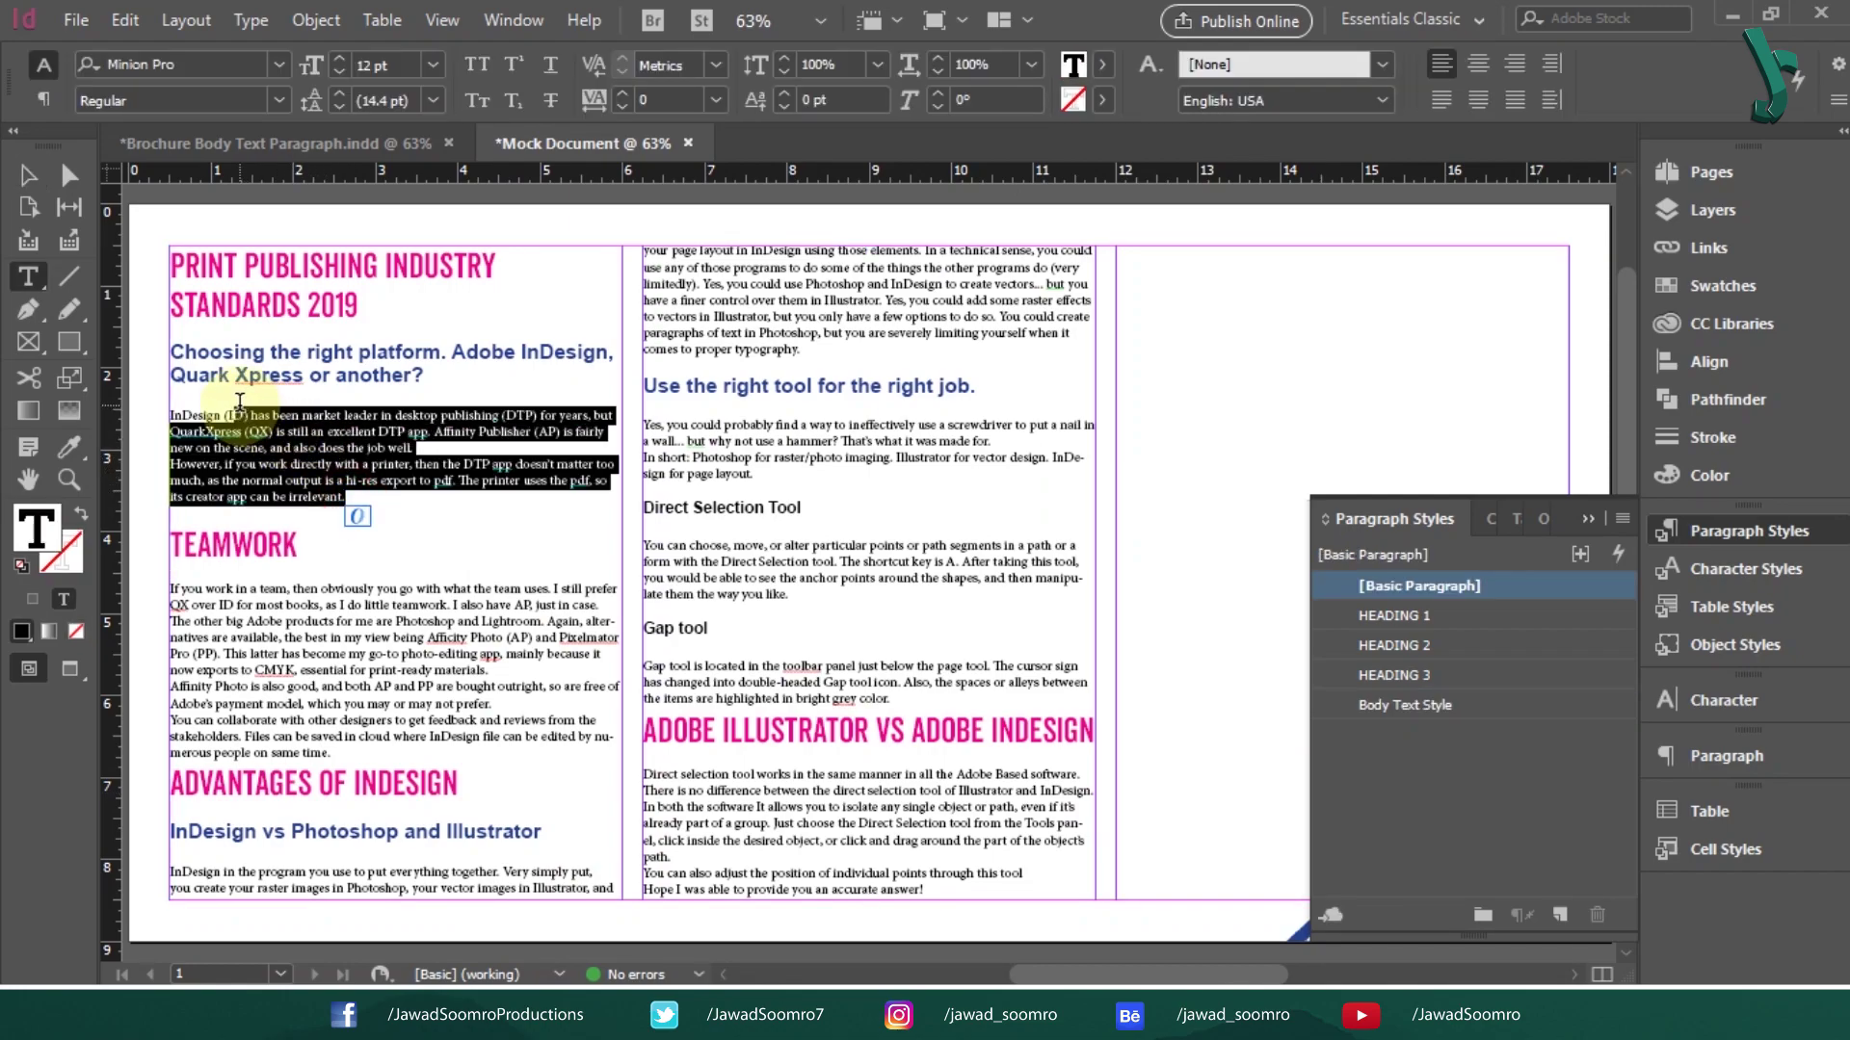
pyautogui.click(1434, 704)
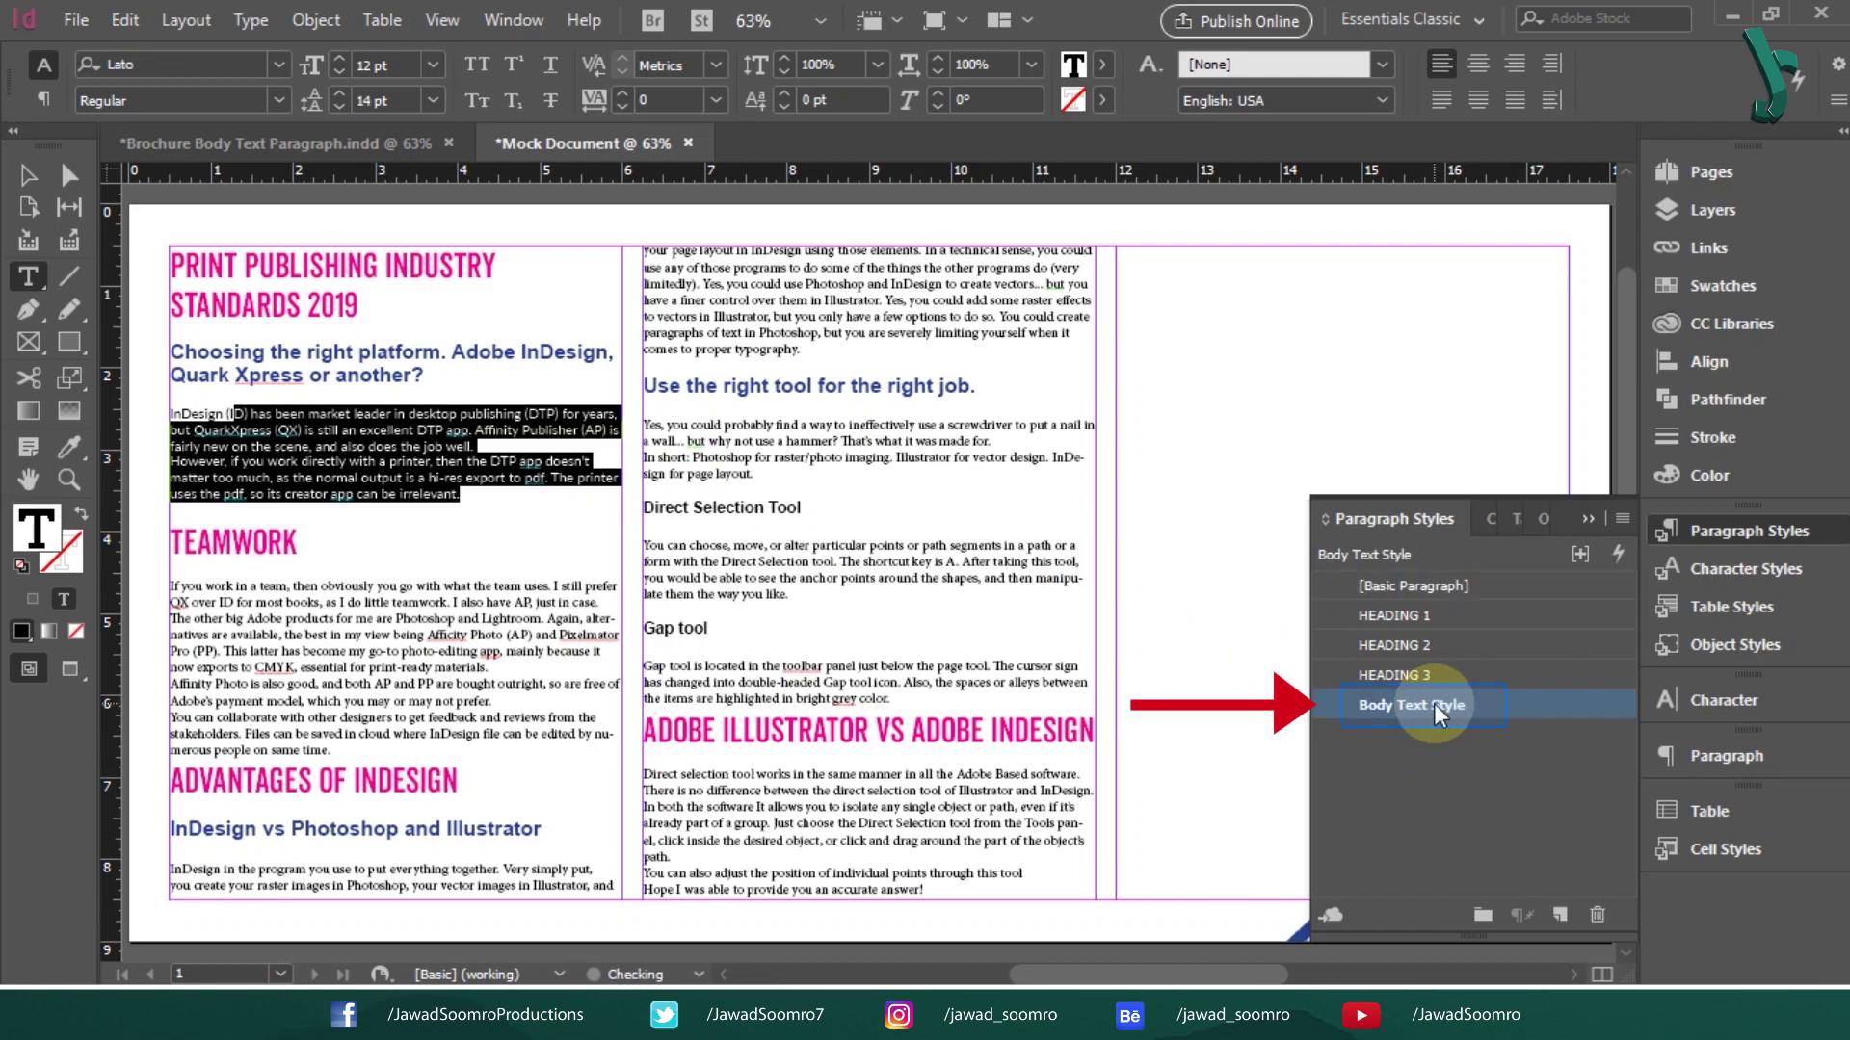
# Step: Apply Body Text Style to the body paragraphs from the Teamwork section through the Gap tool section
pyautogui.click(386, 479)
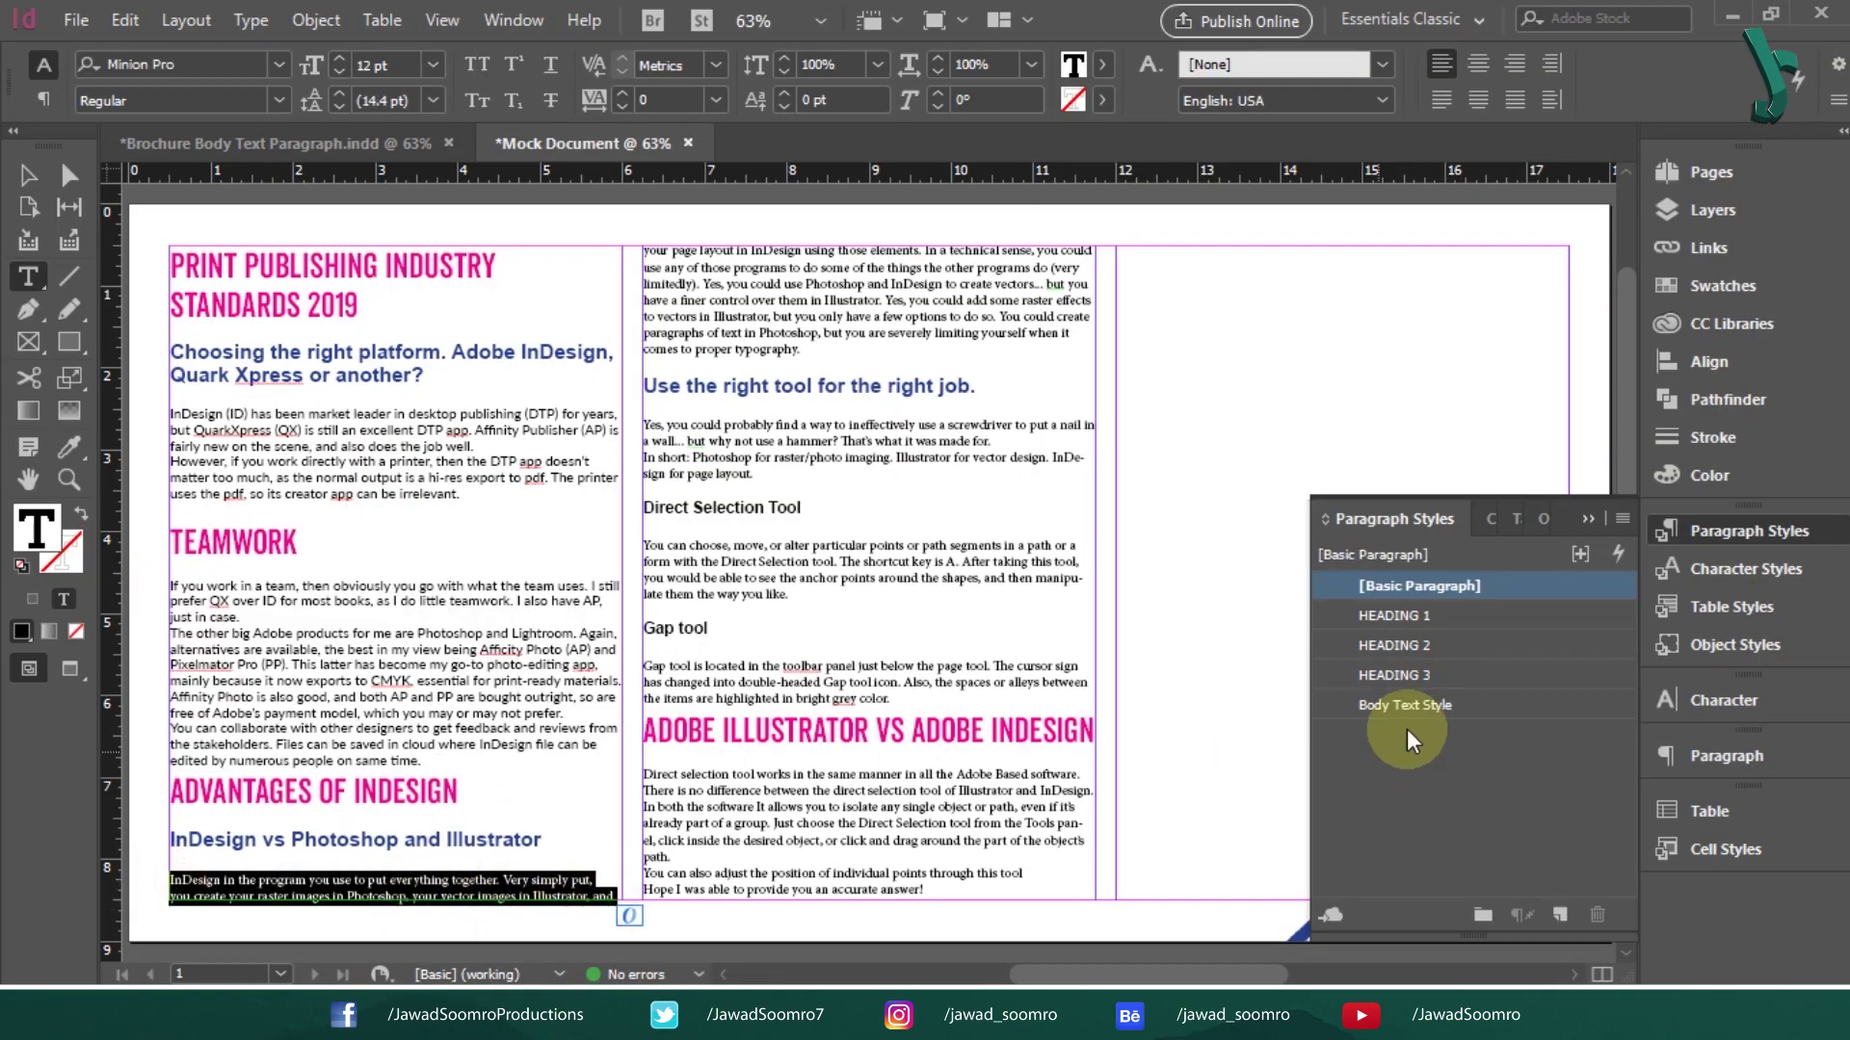
pyautogui.click(1406, 713)
pyautogui.tripleClick(771, 482)
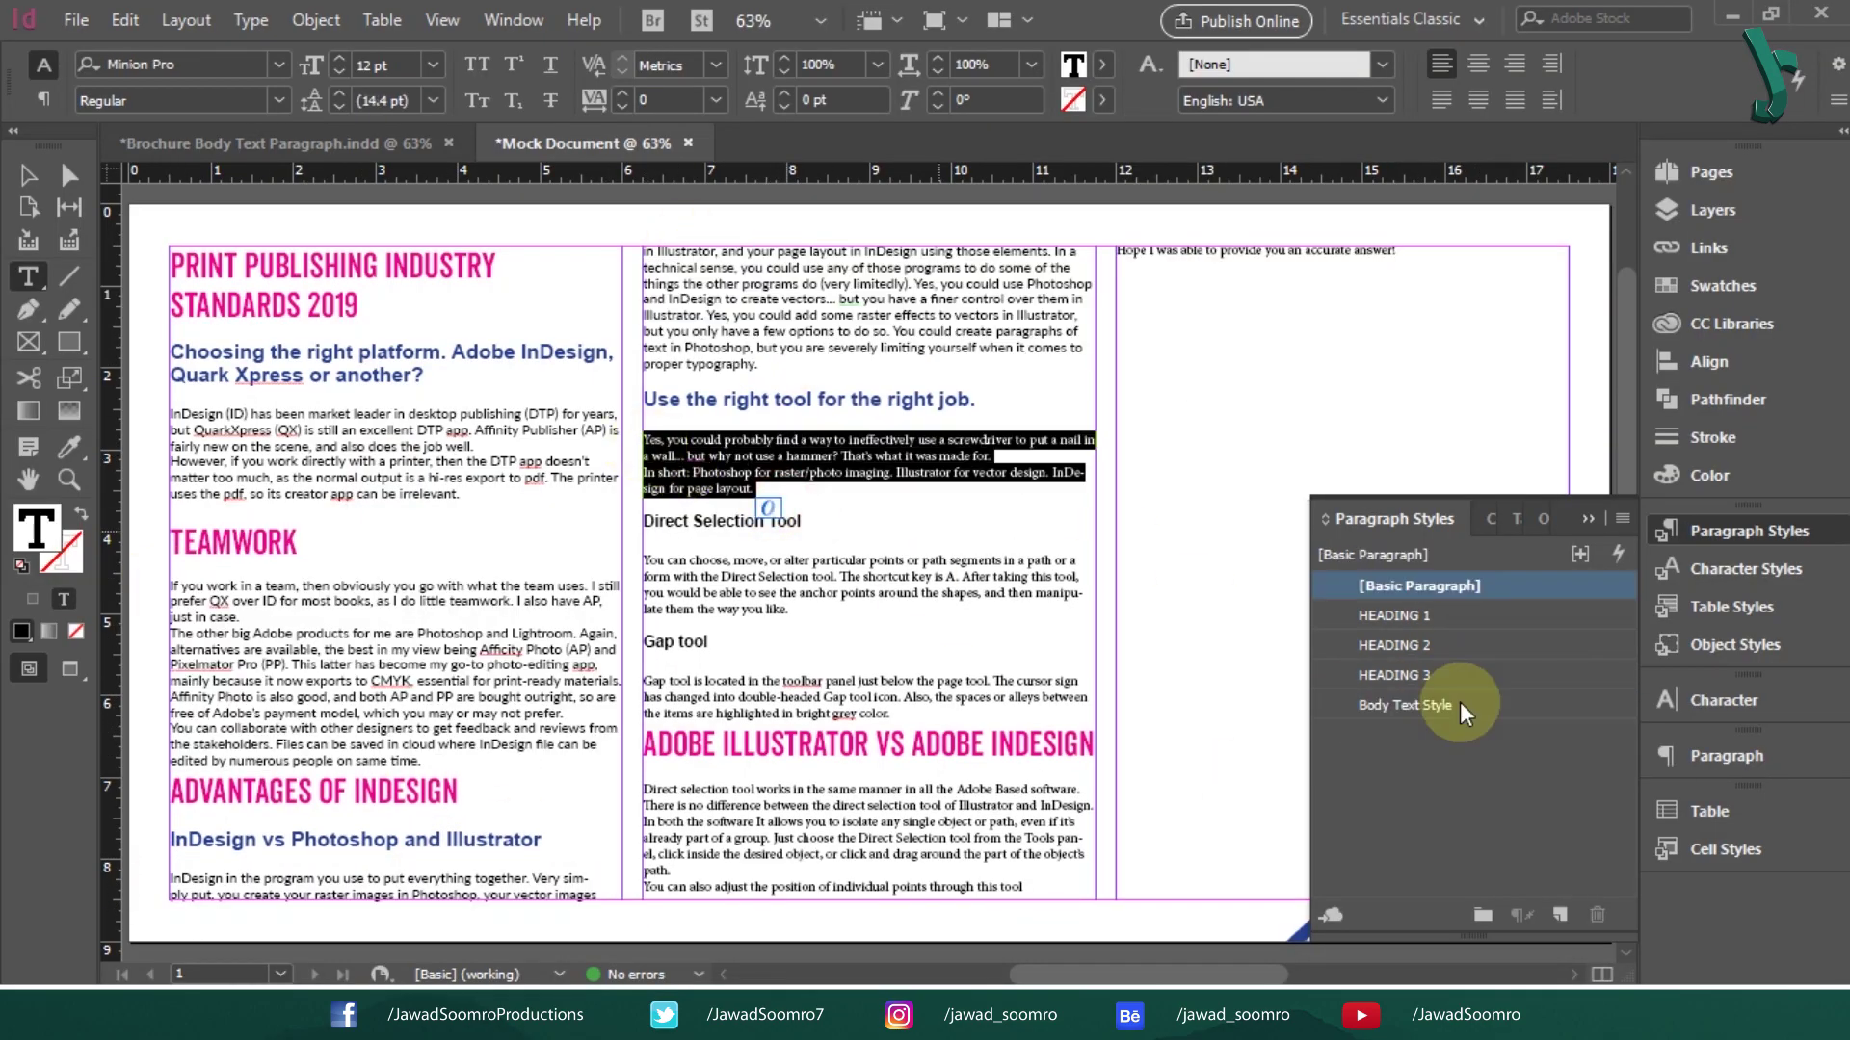
pyautogui.tripleClick(841, 609)
pyautogui.click(1406, 705)
pyautogui.tripleClick(866, 694)
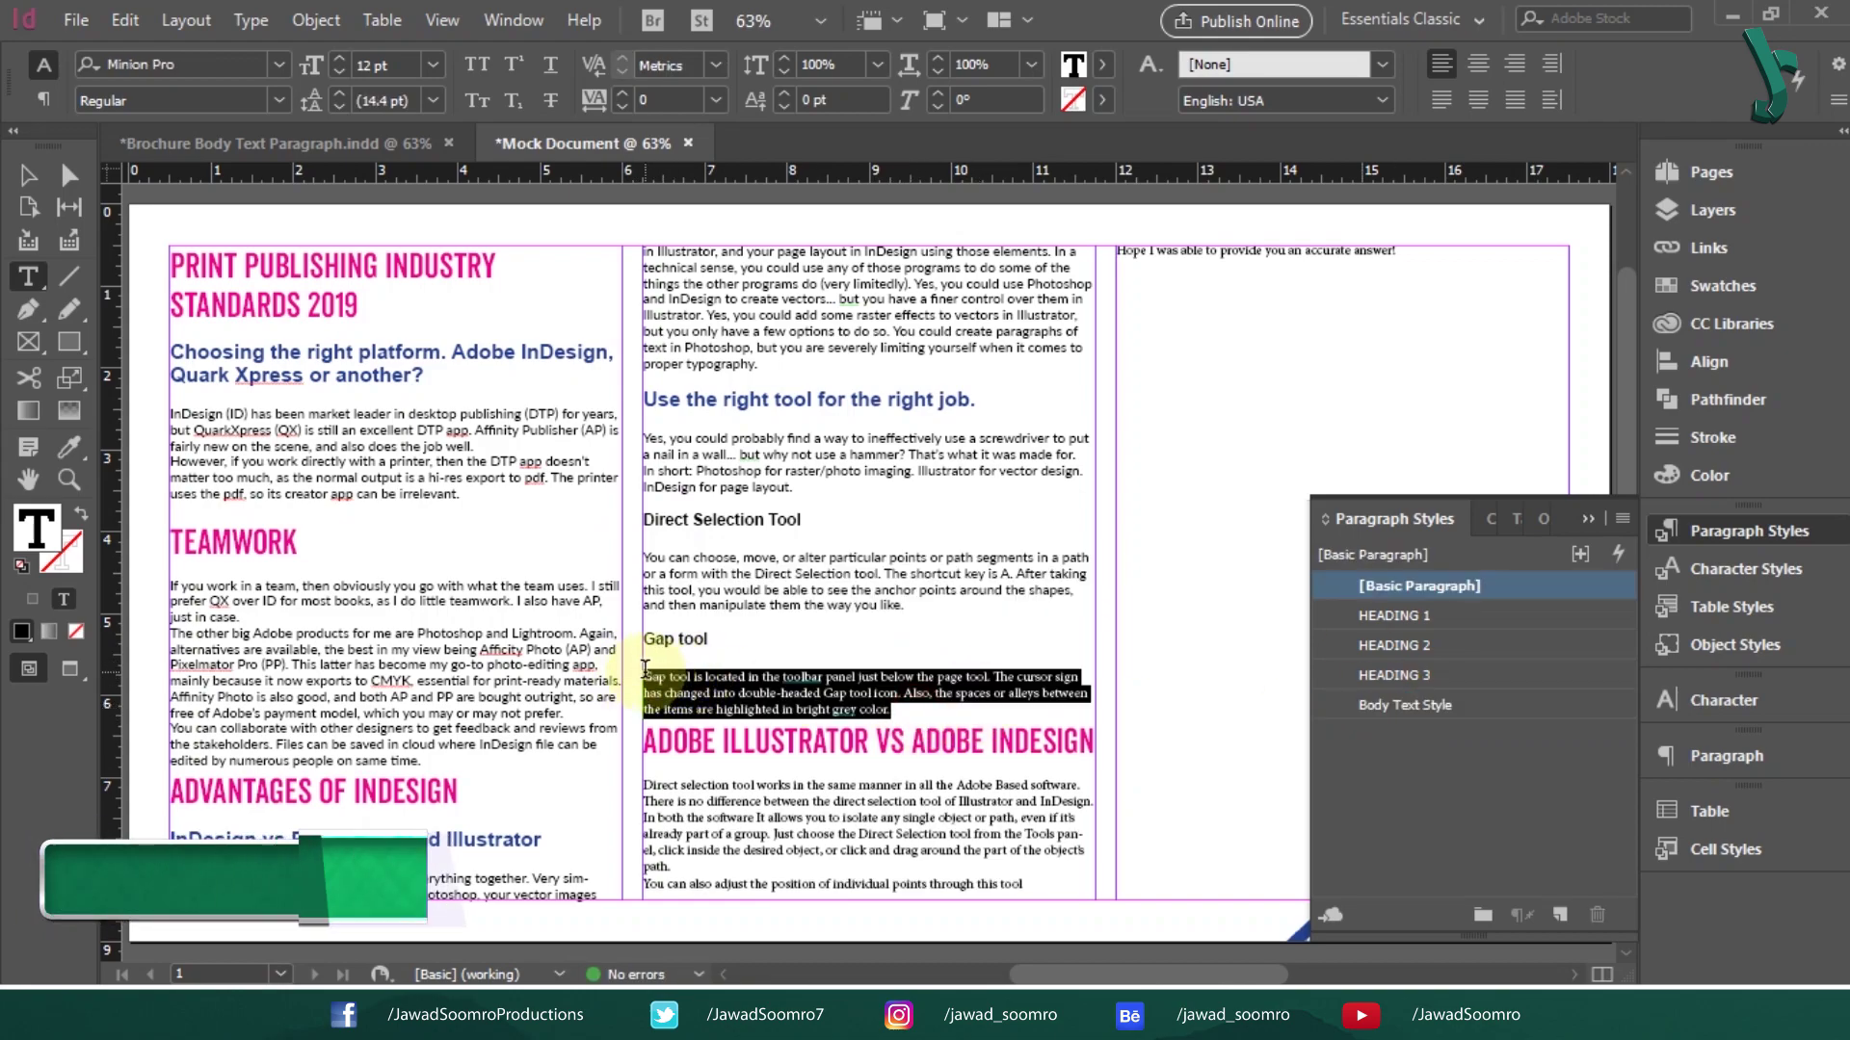
pyautogui.click(1406, 704)
# Step: Apply Body Text Style to all body text under "Adobe Illustrator vs Adobe InDesign", including its closing line
pyautogui.tripleClick(967, 884)
pyautogui.click(1406, 704)
pyautogui.click(955, 827)
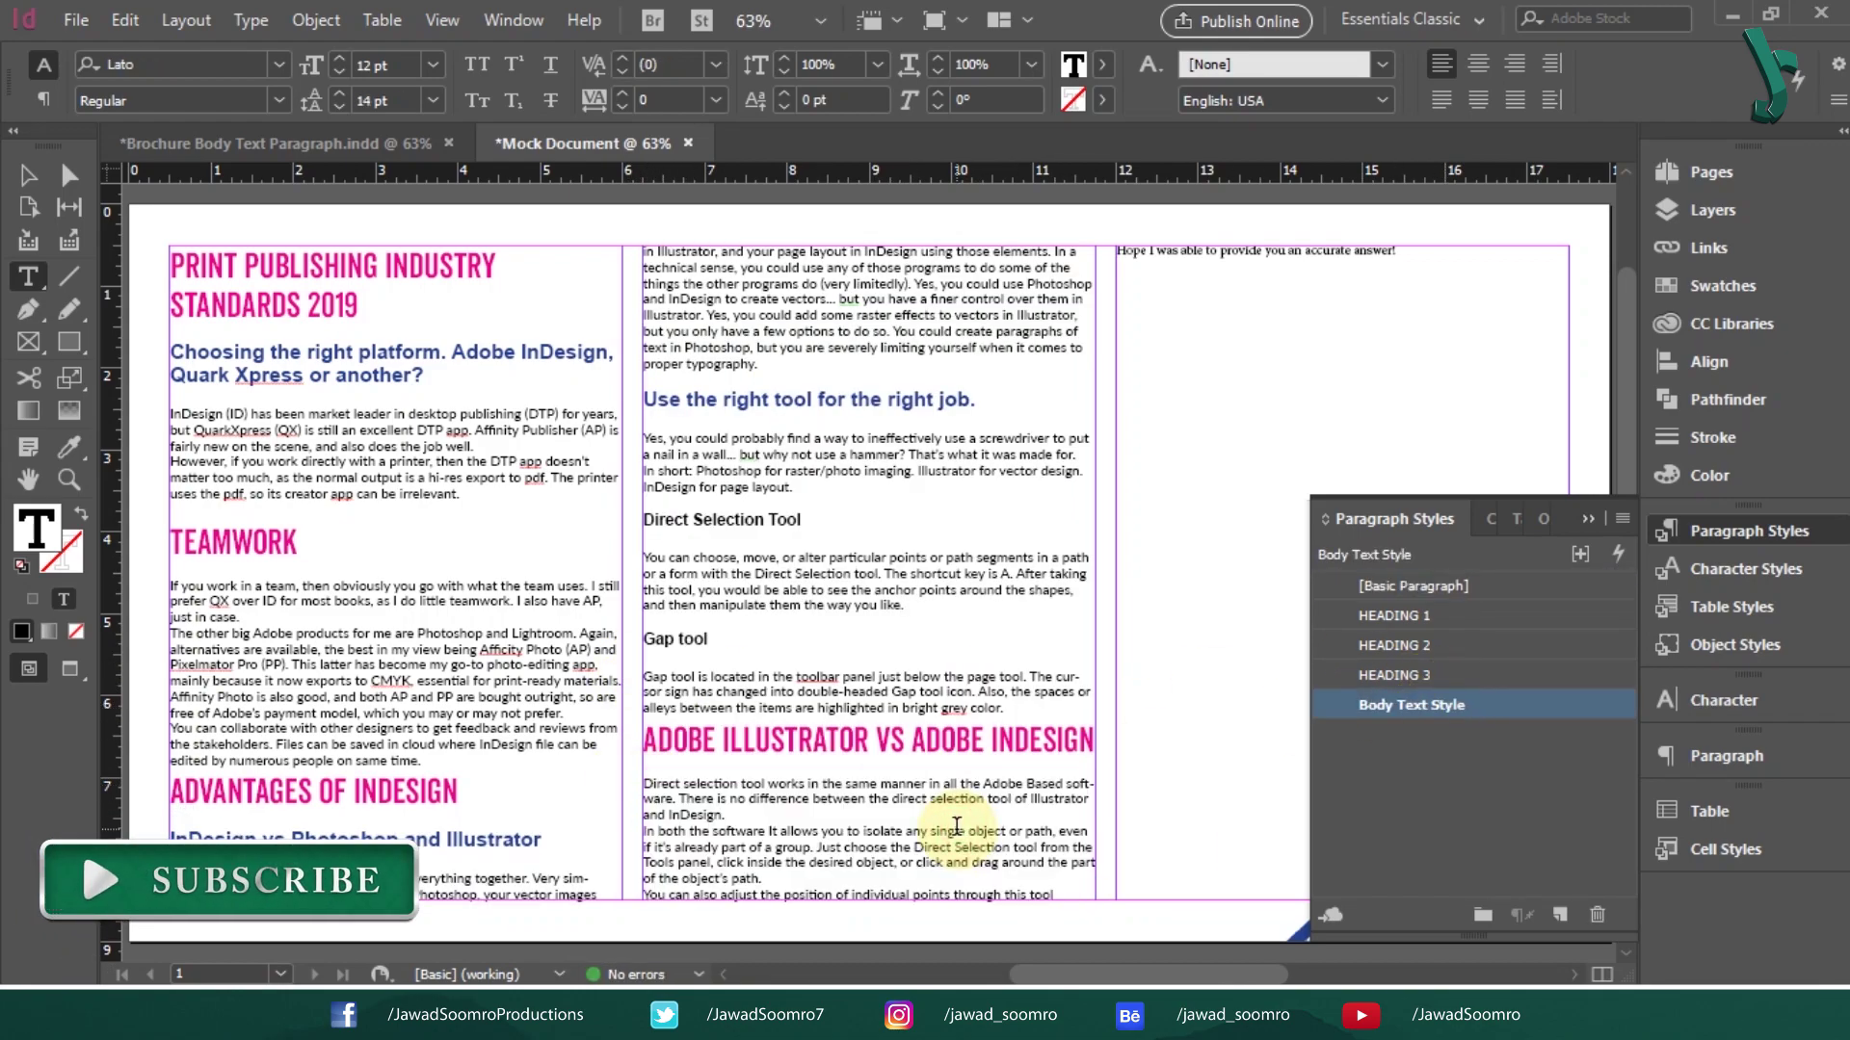
pyautogui.click(1215, 252)
pyautogui.click(1407, 704)
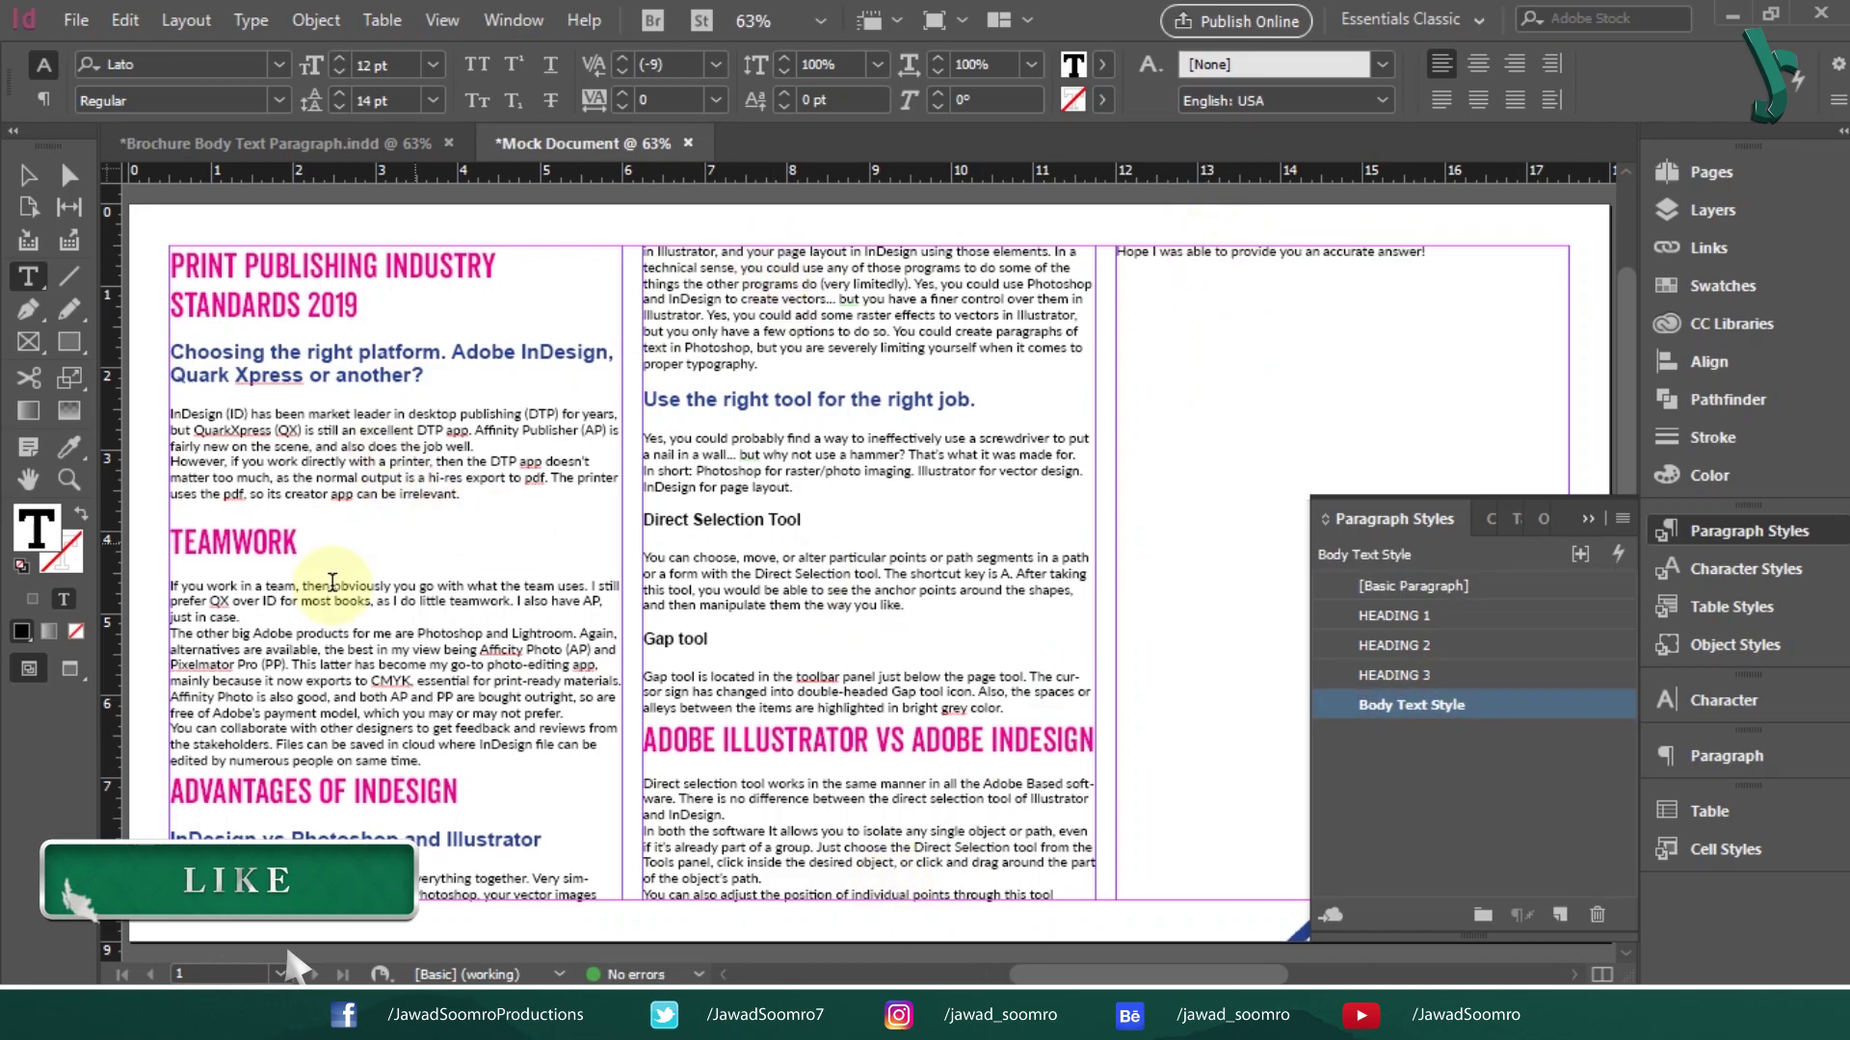
# Step: Insert blank lines between the body paragraphs of the first column, after "does the job well", "just in case" and "may or may not prefer"
pyautogui.click(489, 447)
pyautogui.press('Return')
pyautogui.click(304, 636)
pyautogui.press('Return')
pyautogui.click(589, 747)
pyautogui.press('Return')
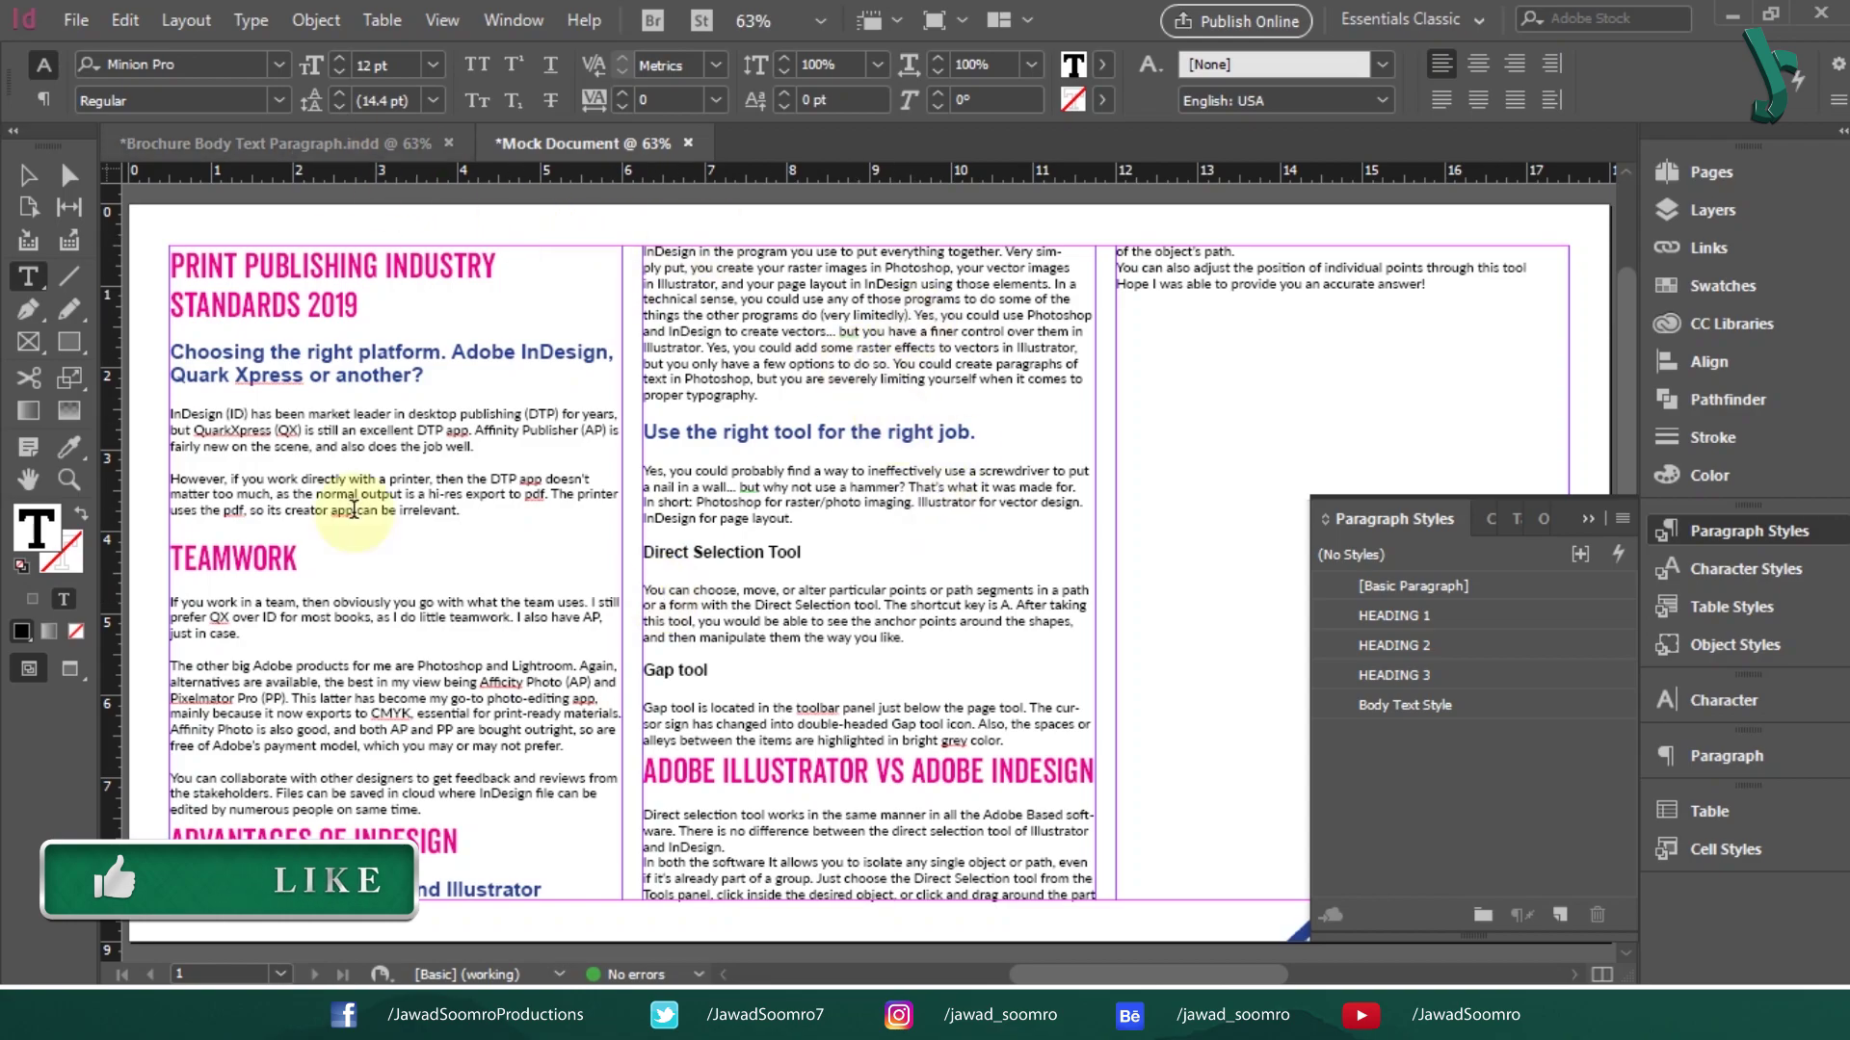
# Step: Compare with Brochure Body Text Paragraph.indd and add an empty line before "Advantages of InDesign" in Mock Document to move the heading to the second column
pyautogui.click(414, 142)
pyautogui.click(607, 143)
pyautogui.click(345, 143)
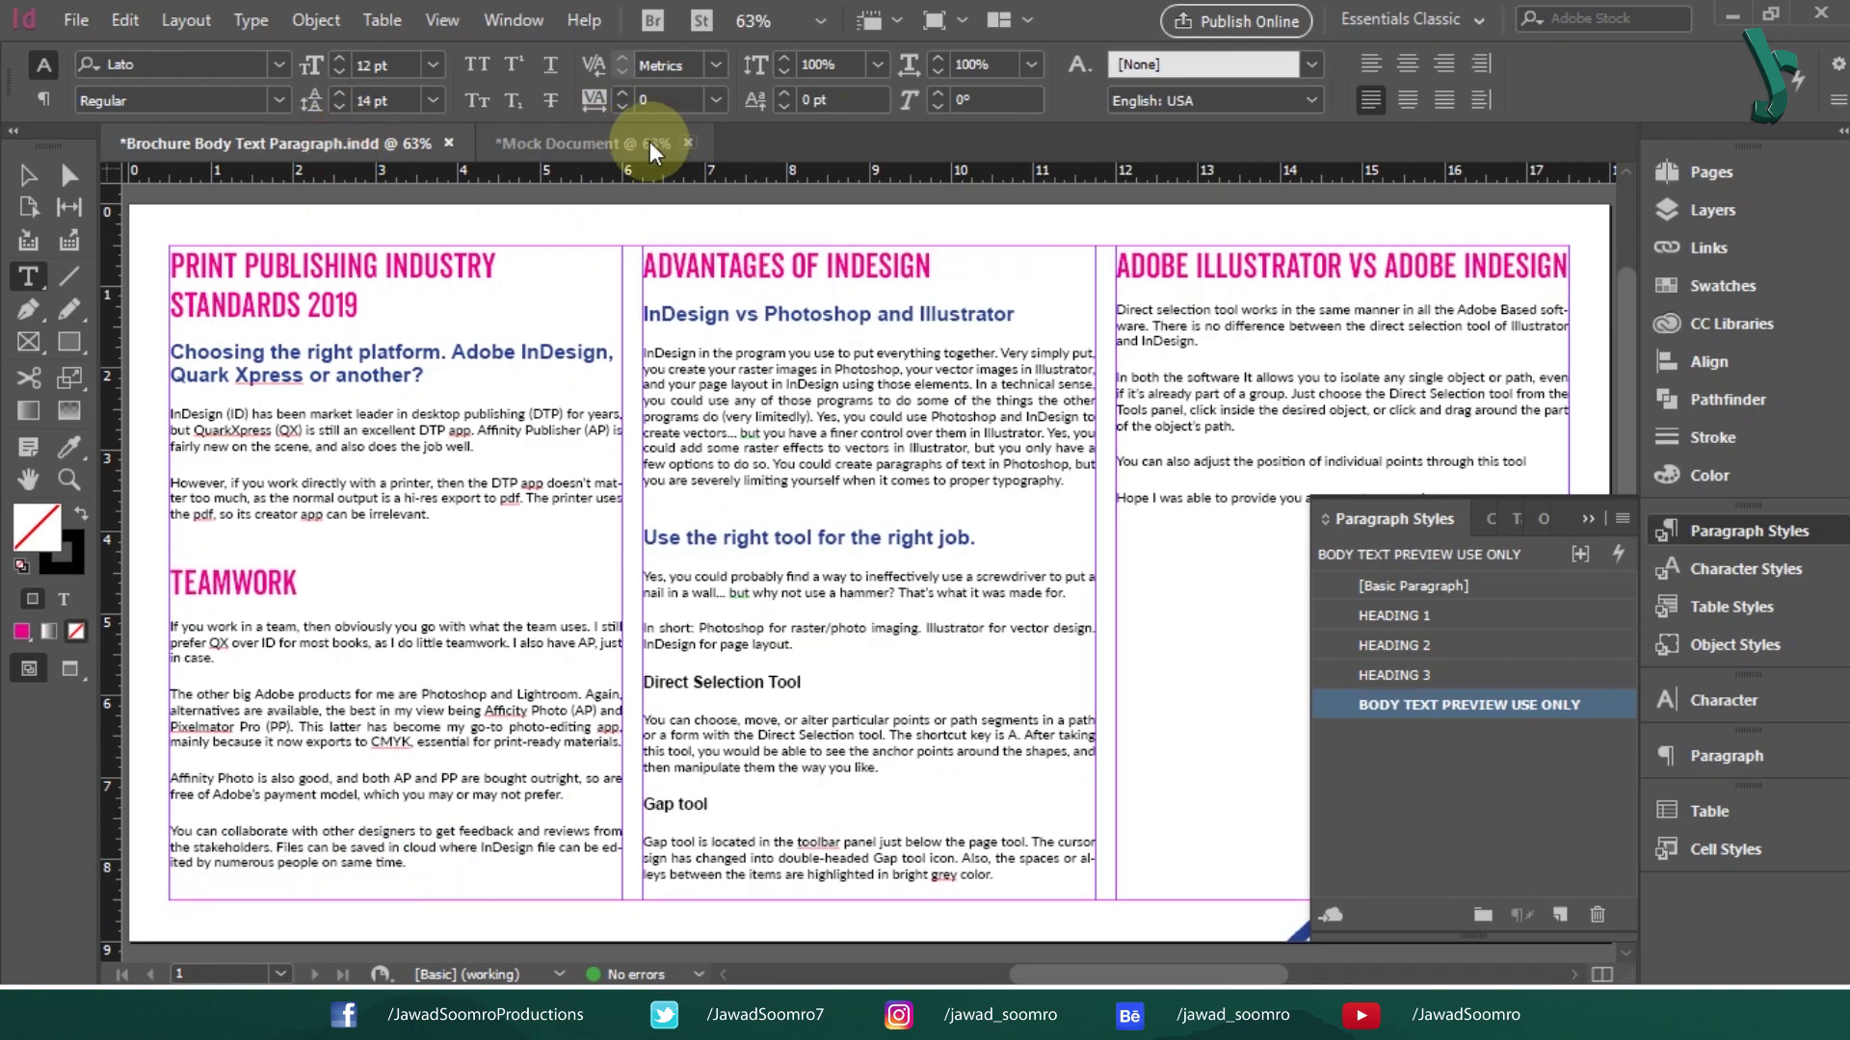
pyautogui.click(649, 141)
pyautogui.click(443, 807)
pyautogui.press('Return')
# Step: Check the spacing in the brochure document again and insert two blank lines above the Teamwork heading in Mock Document
pyautogui.click(376, 142)
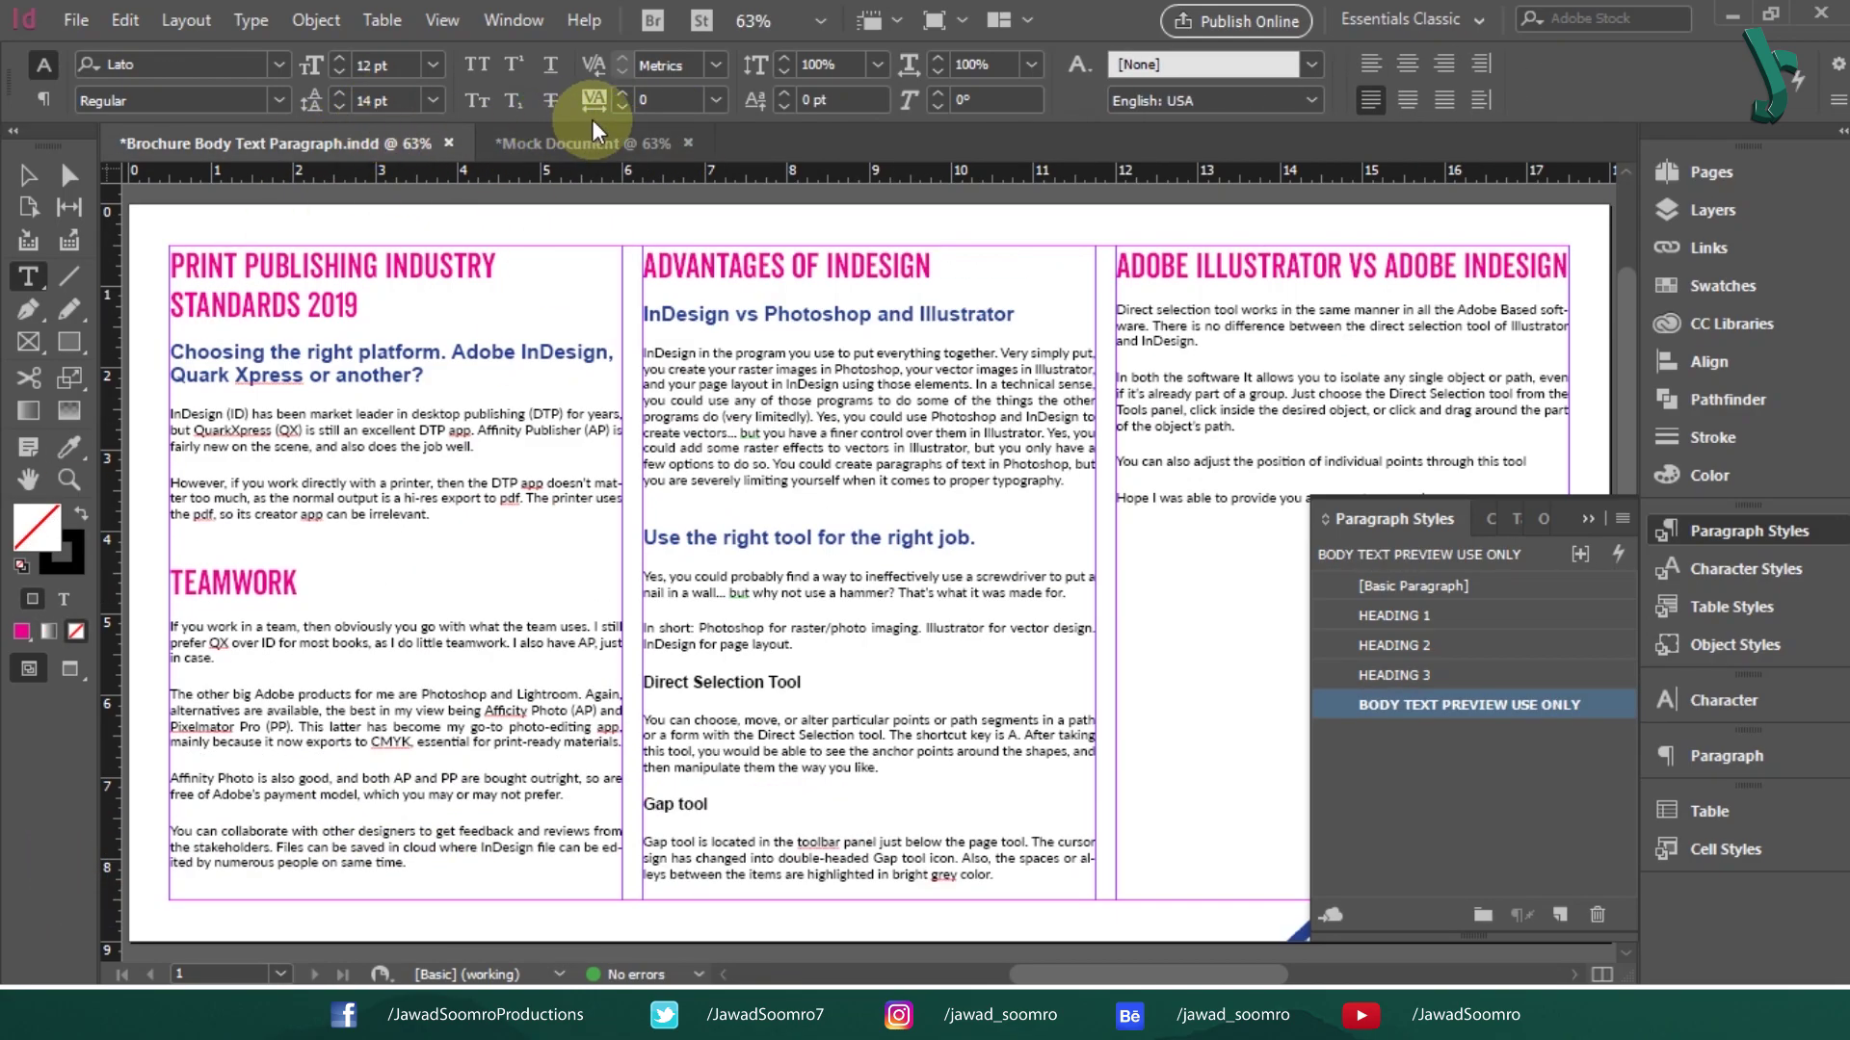
pyautogui.click(591, 142)
pyautogui.click(545, 510)
pyautogui.press('Return')
pyautogui.press('Return')
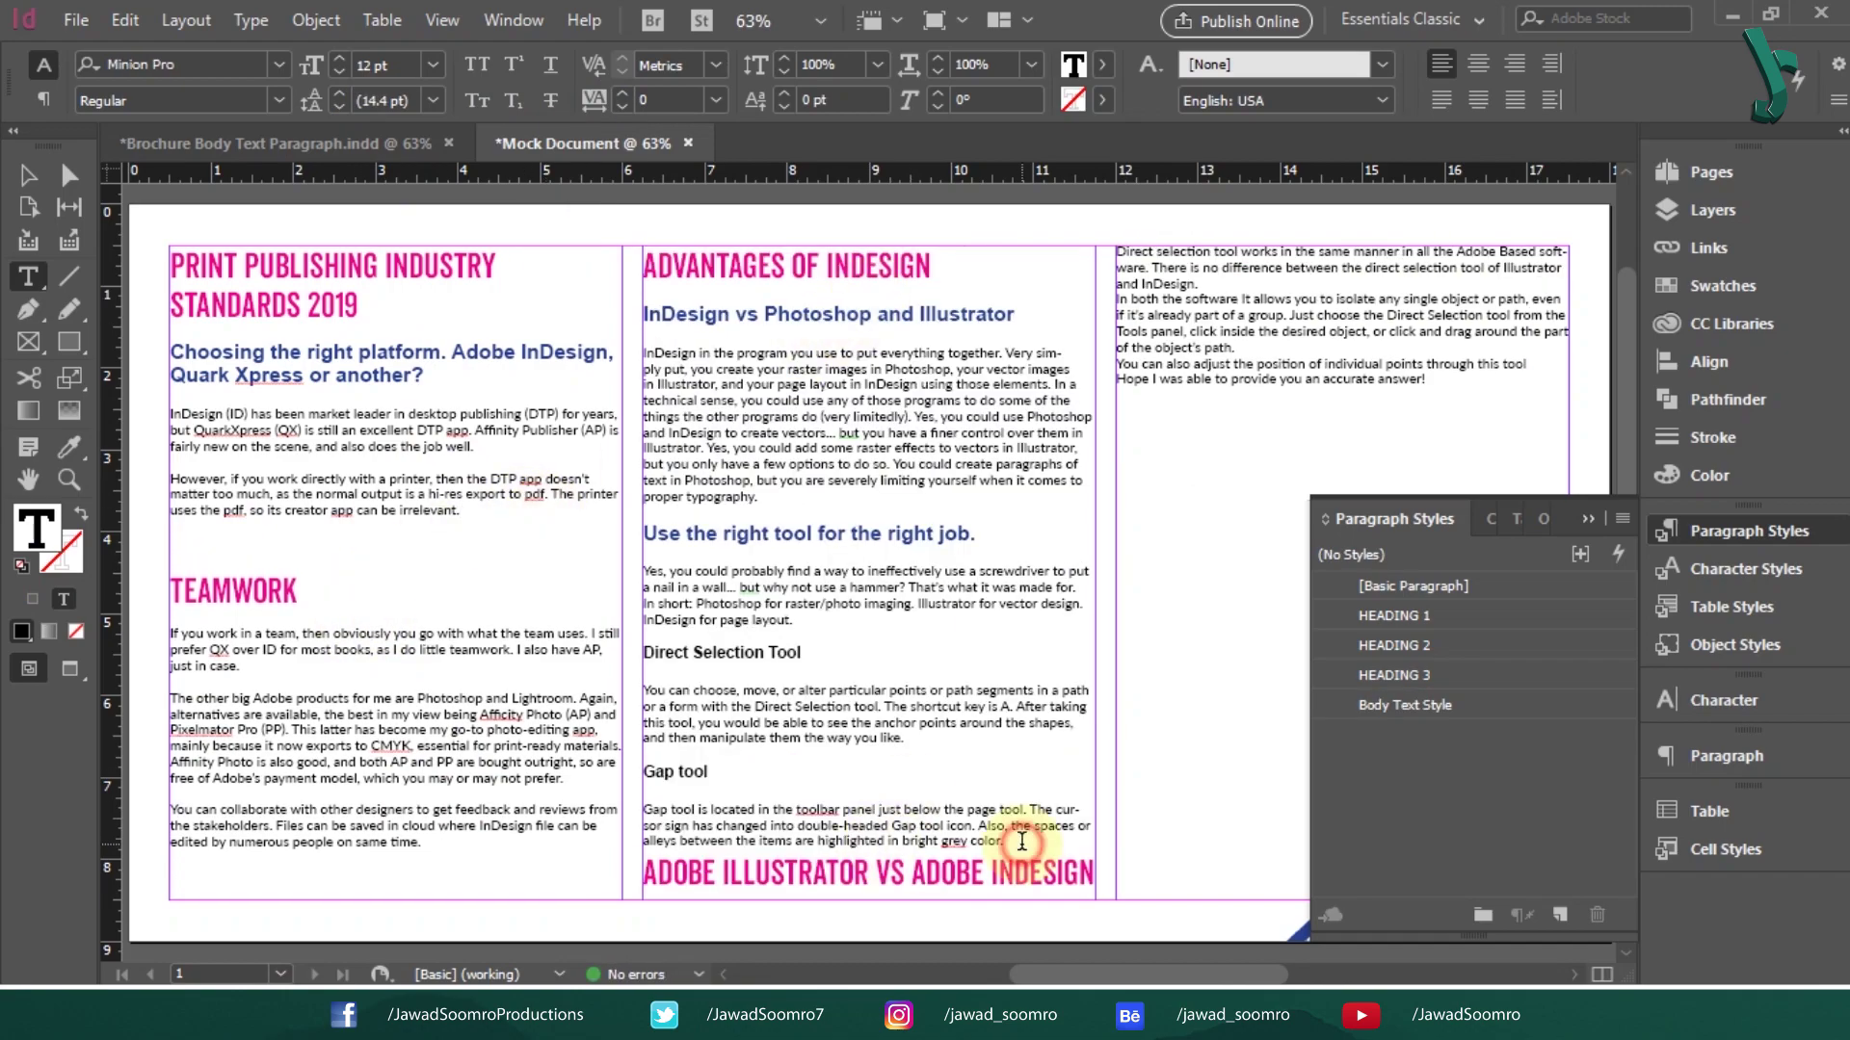
# Step: Push the "Adobe Illustrator vs Adobe InDesign" heading into the third column with a blank line and separate two paragraph pairs below it
pyautogui.click(1050, 836)
pyautogui.press('Return')
pyautogui.click(1262, 345)
pyautogui.press('Return')
pyautogui.click(1335, 425)
pyautogui.press('Return')
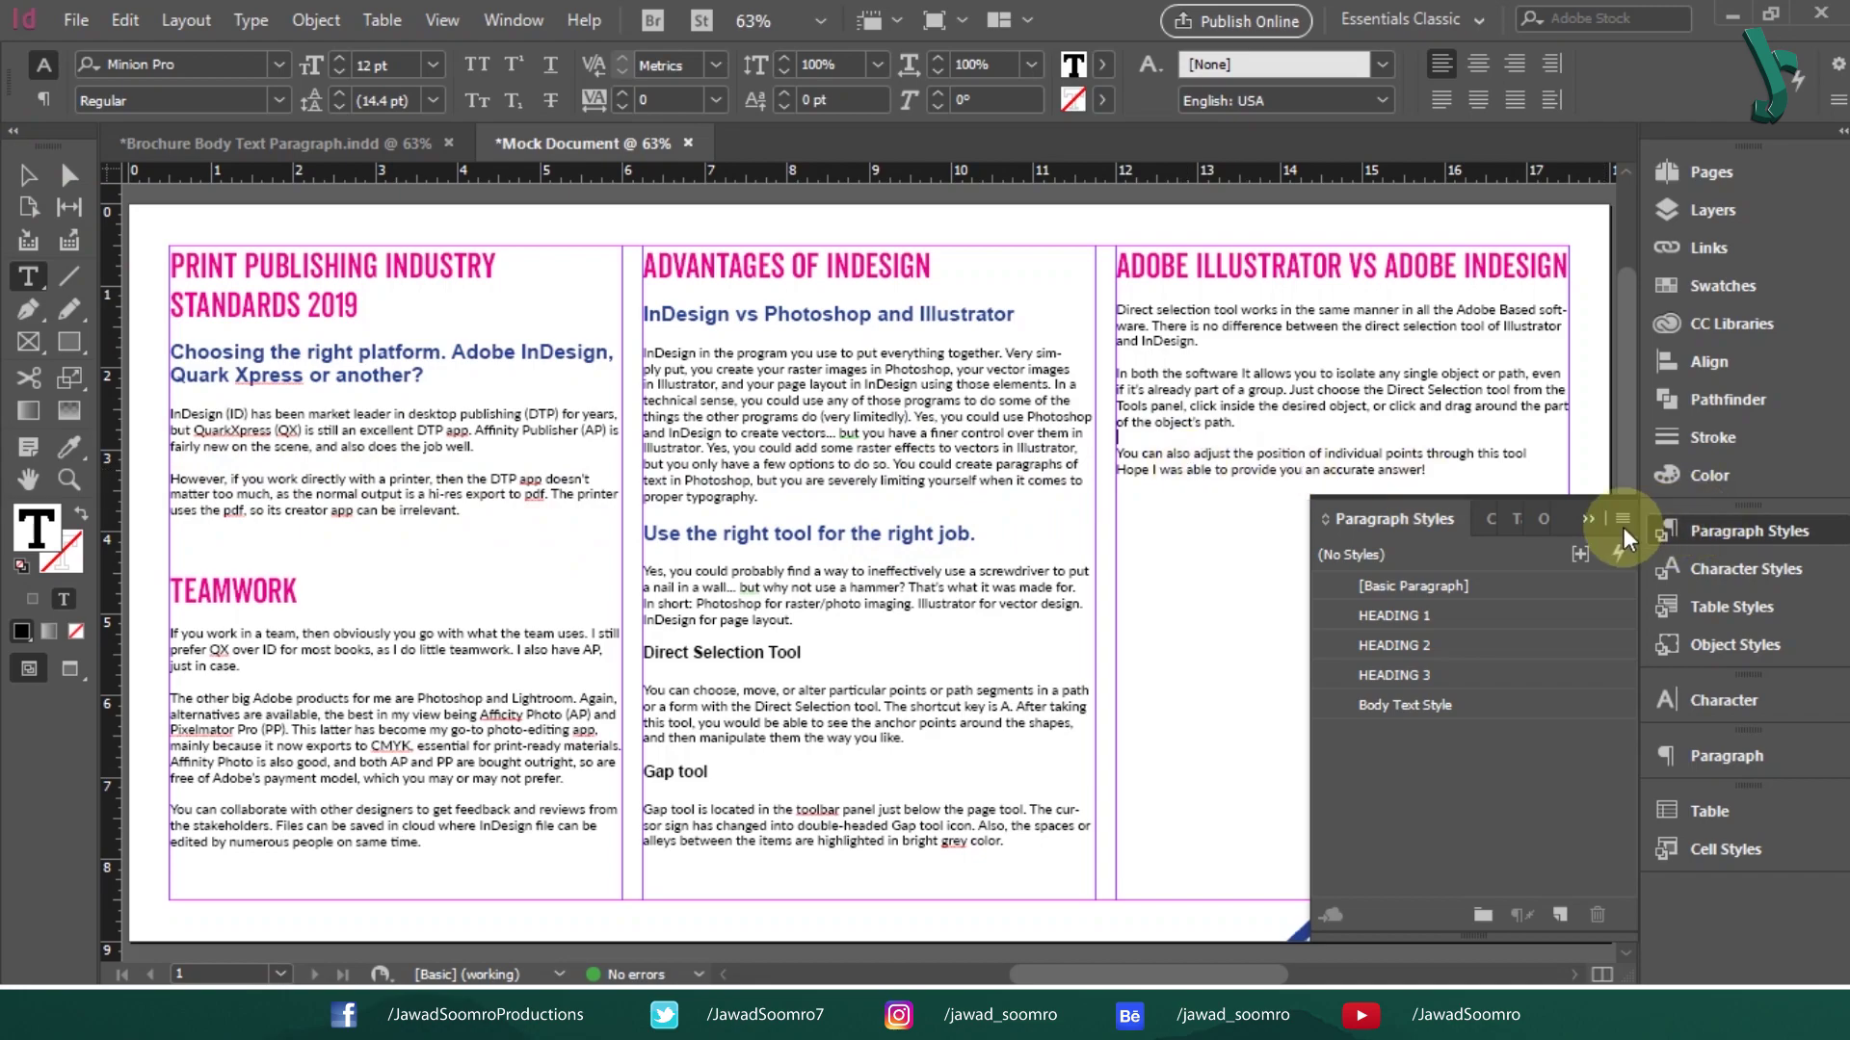
# Step: Hide the list of paragraph styles, leave text editing and deselect the text frame
pyautogui.click(1588, 518)
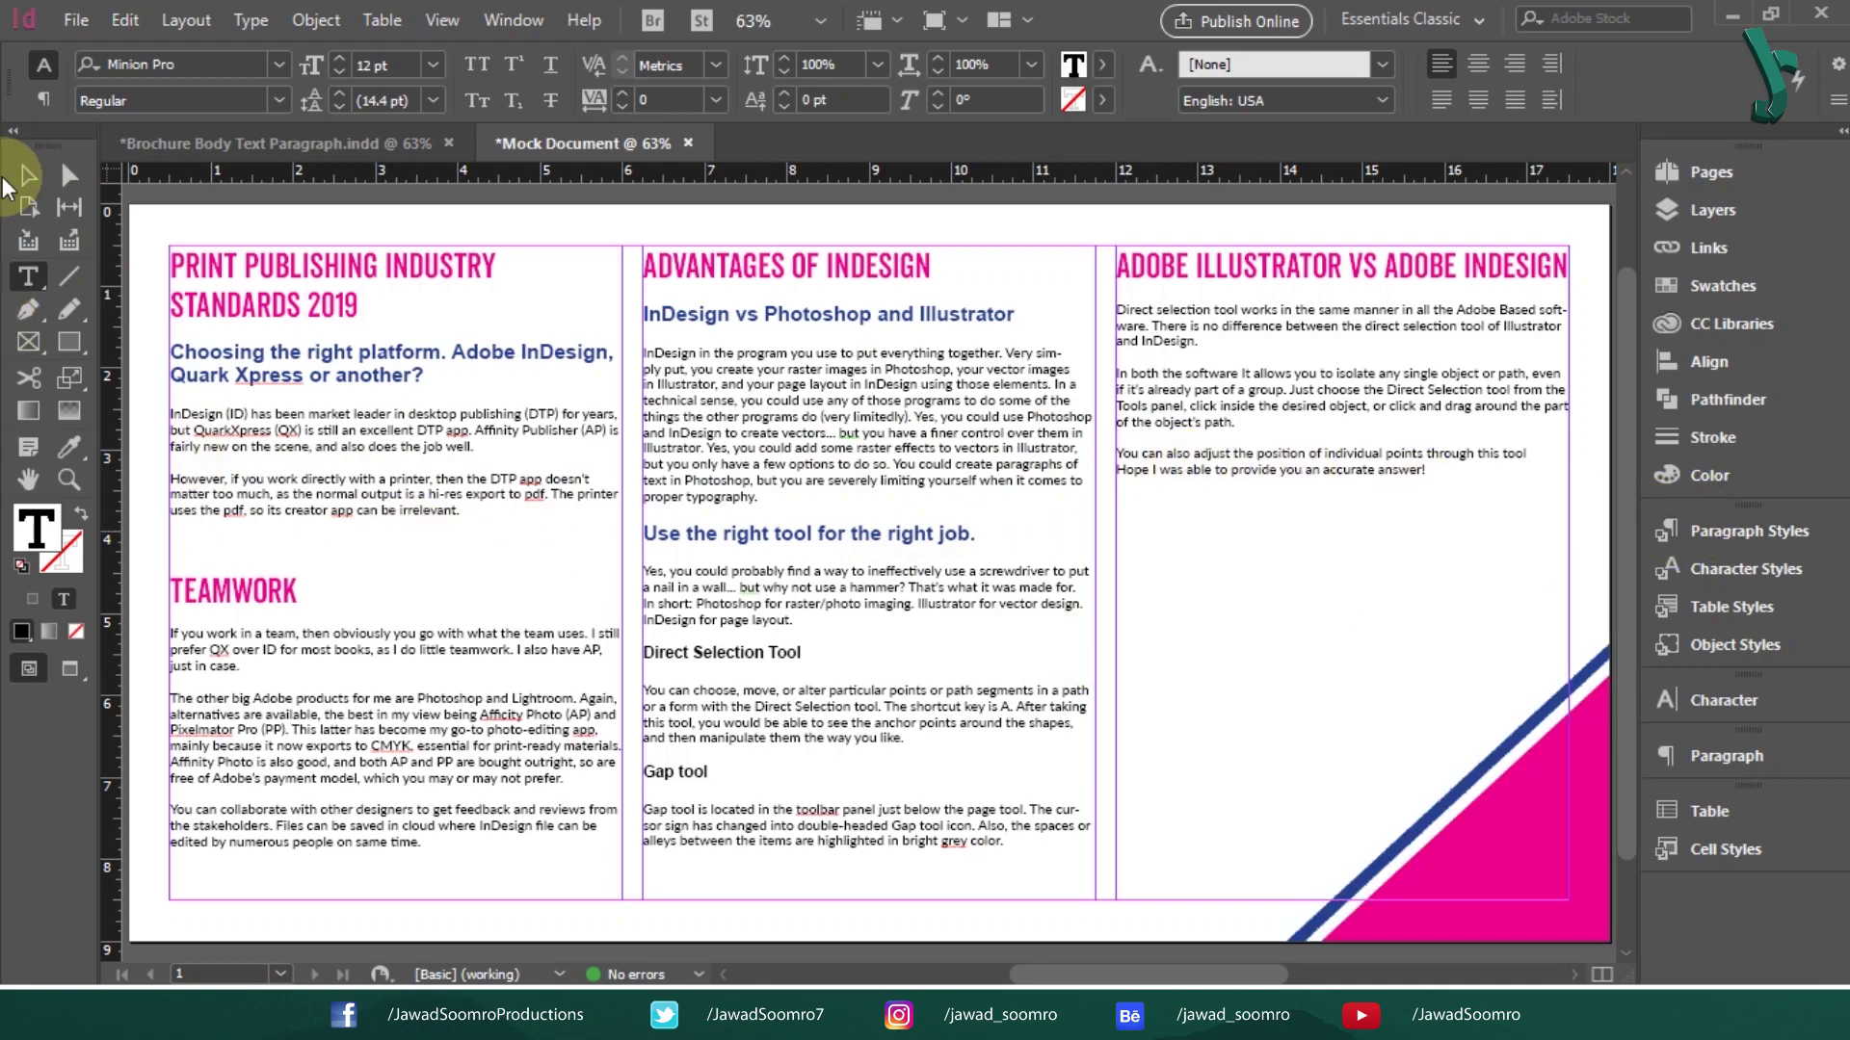
pyautogui.click(29, 176)
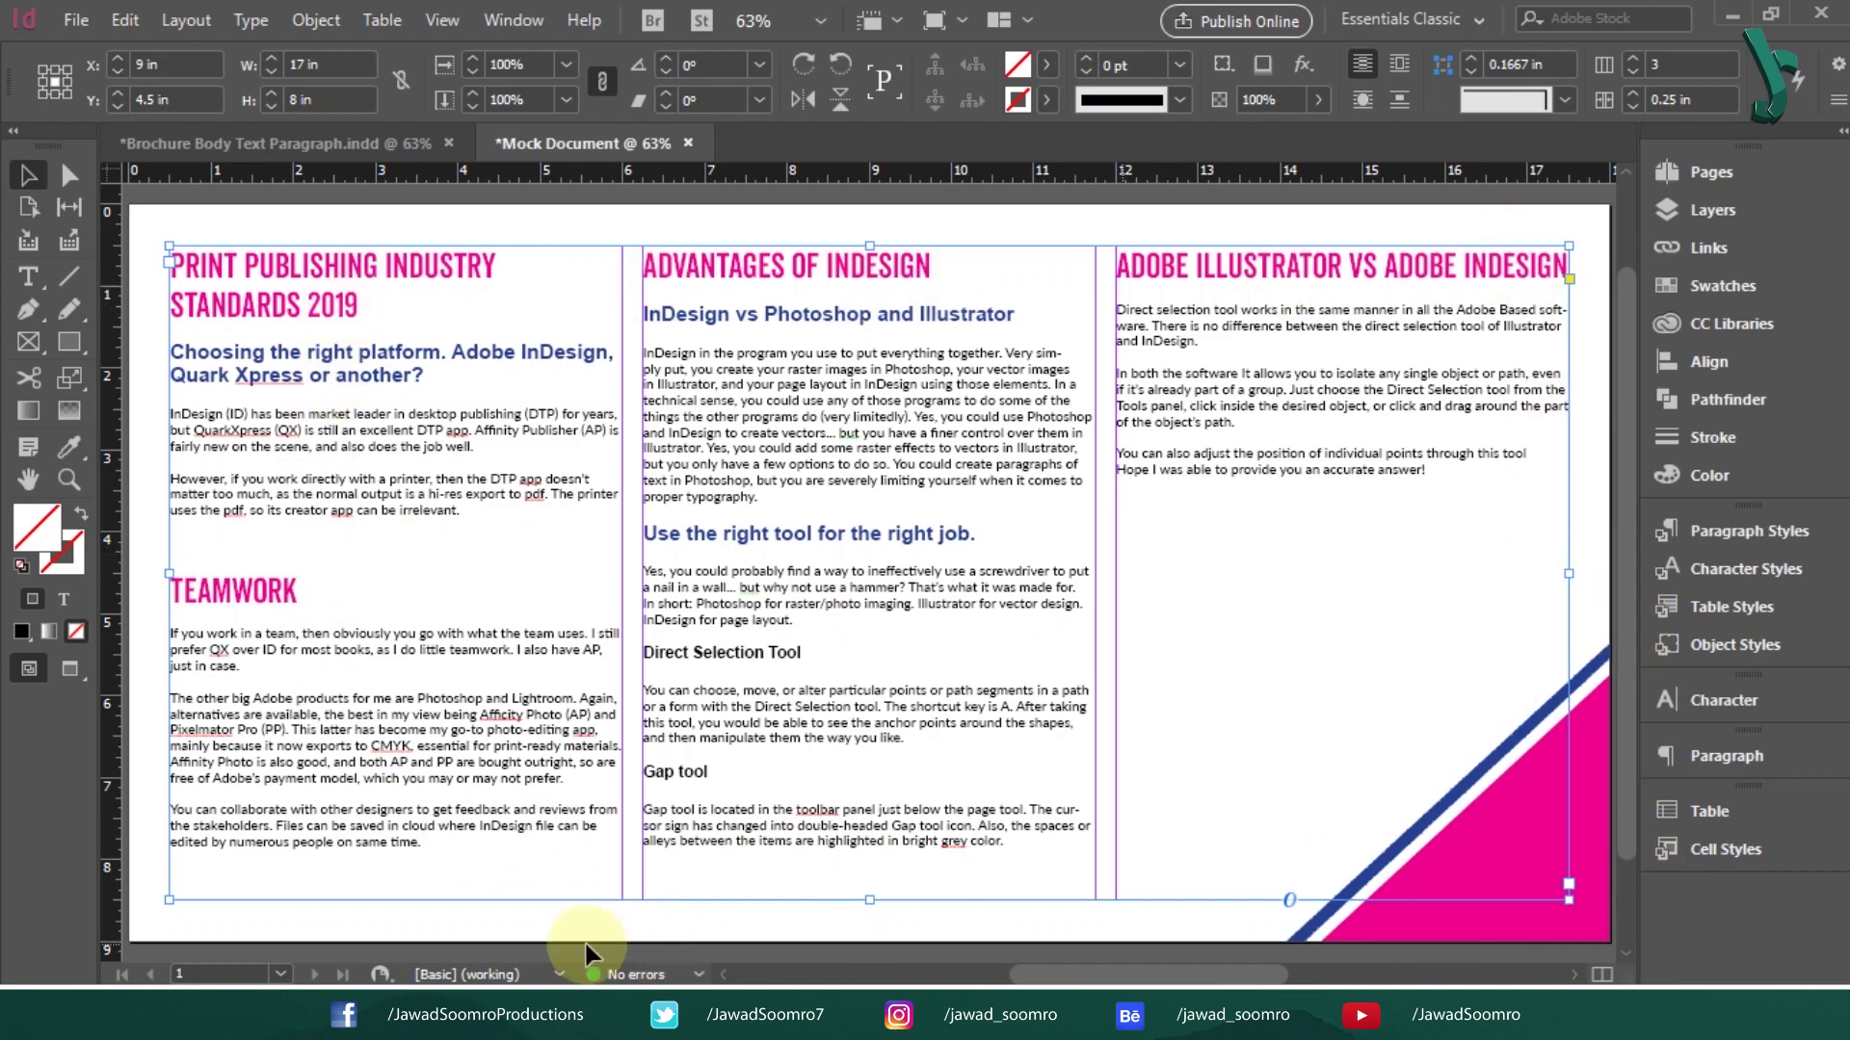
pyautogui.click(144, 339)
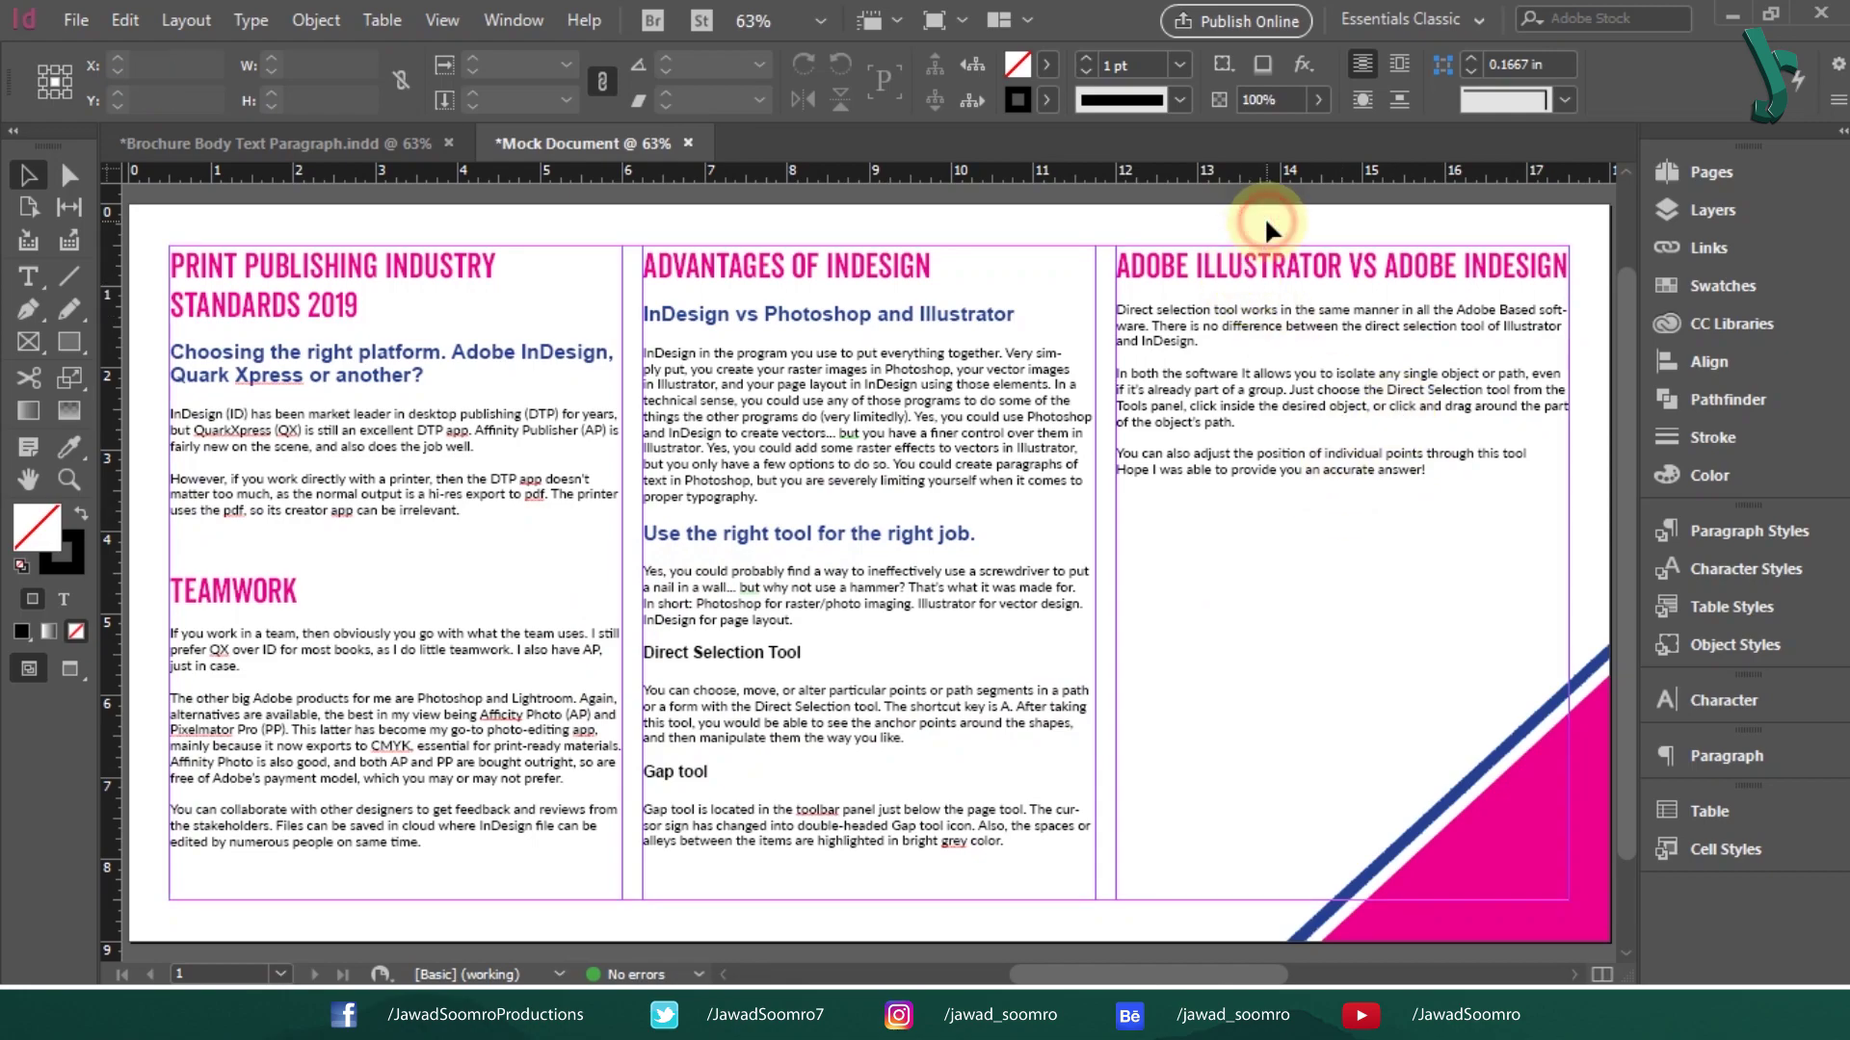
# Step: Open the Body Text Style for editing and show its indents and spacing settings
pyautogui.click(1740, 533)
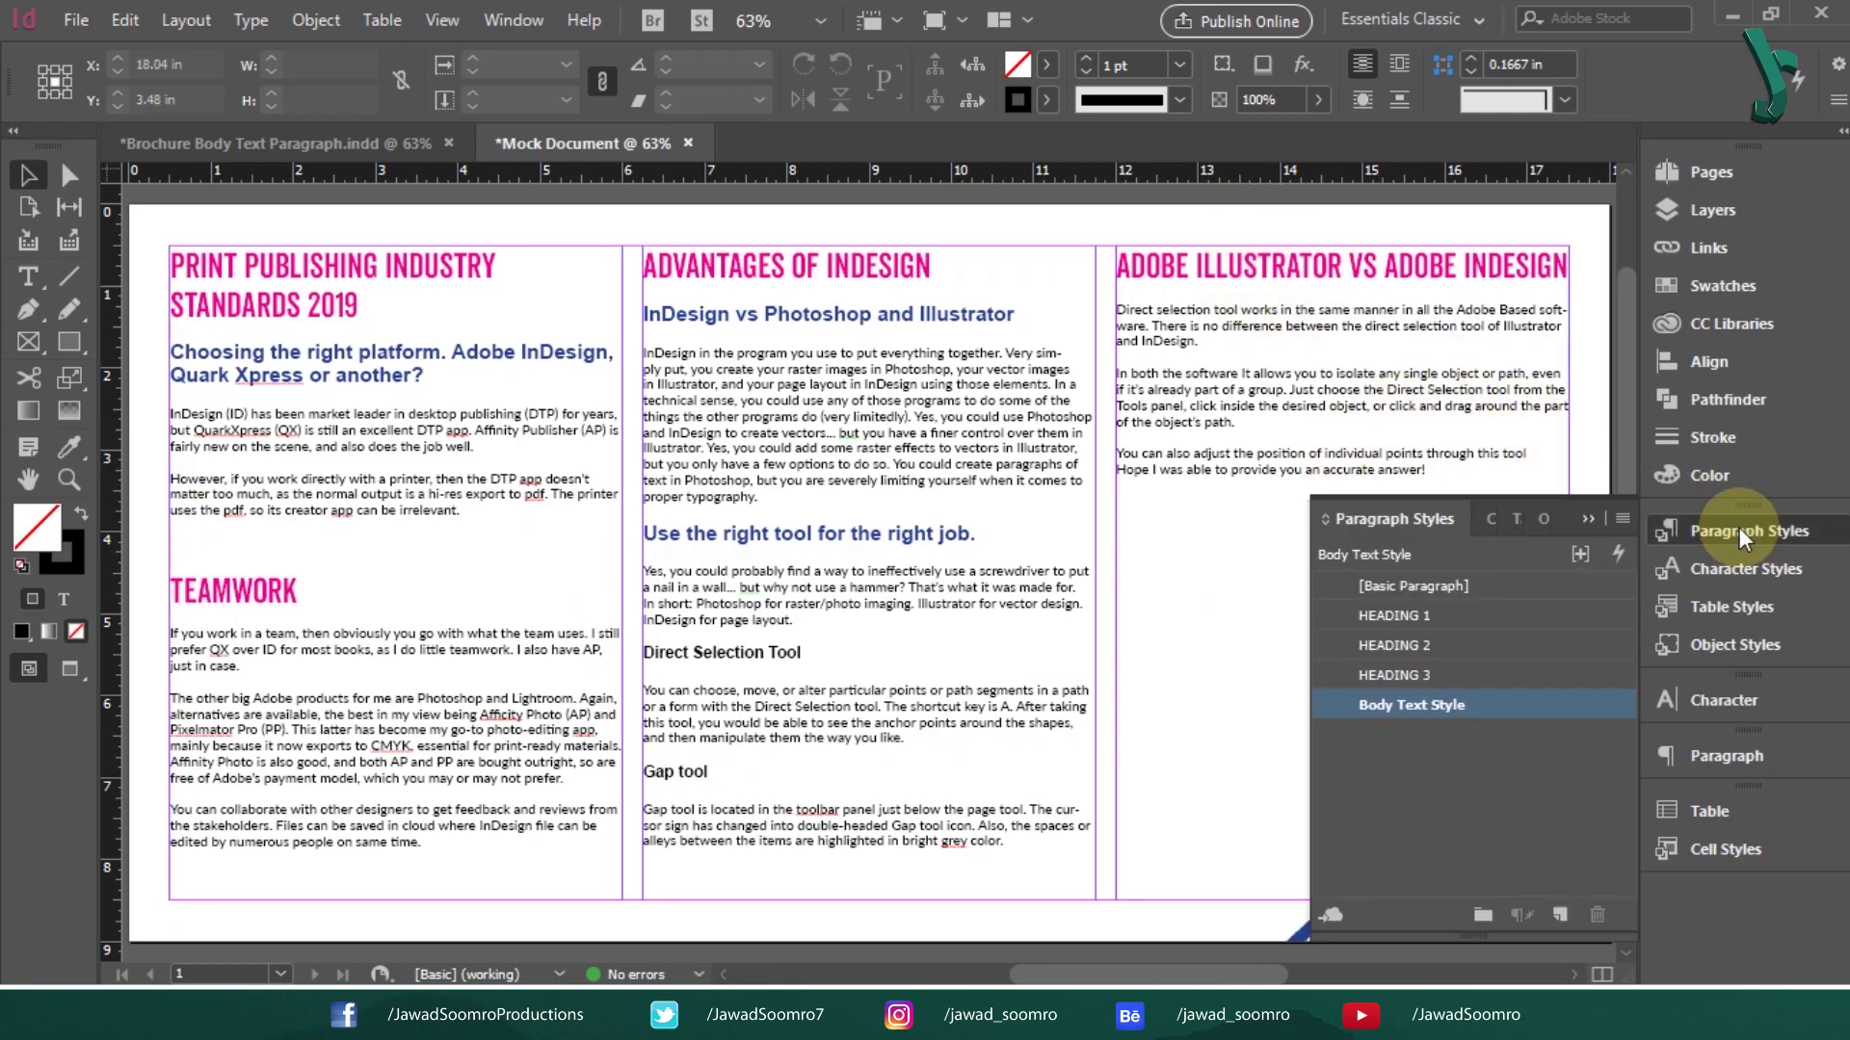
pyautogui.rightClick(1499, 716)
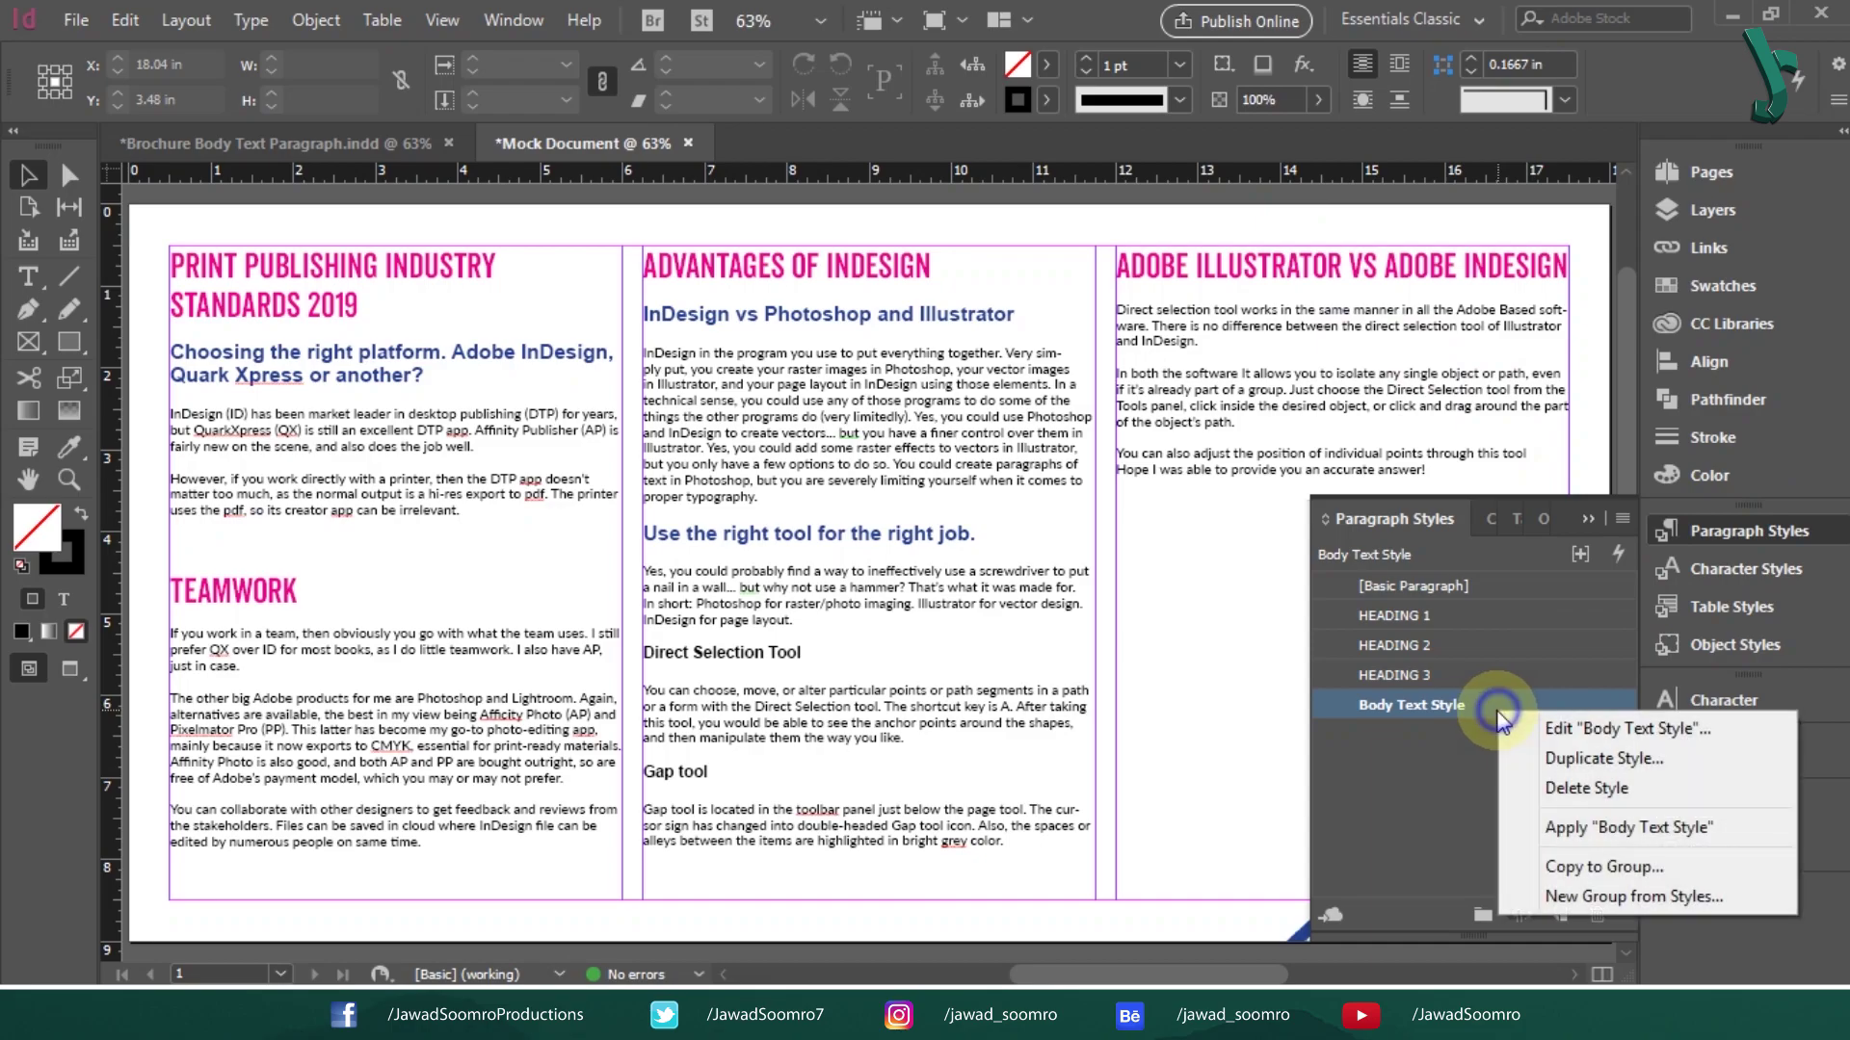
pyautogui.click(1544, 731)
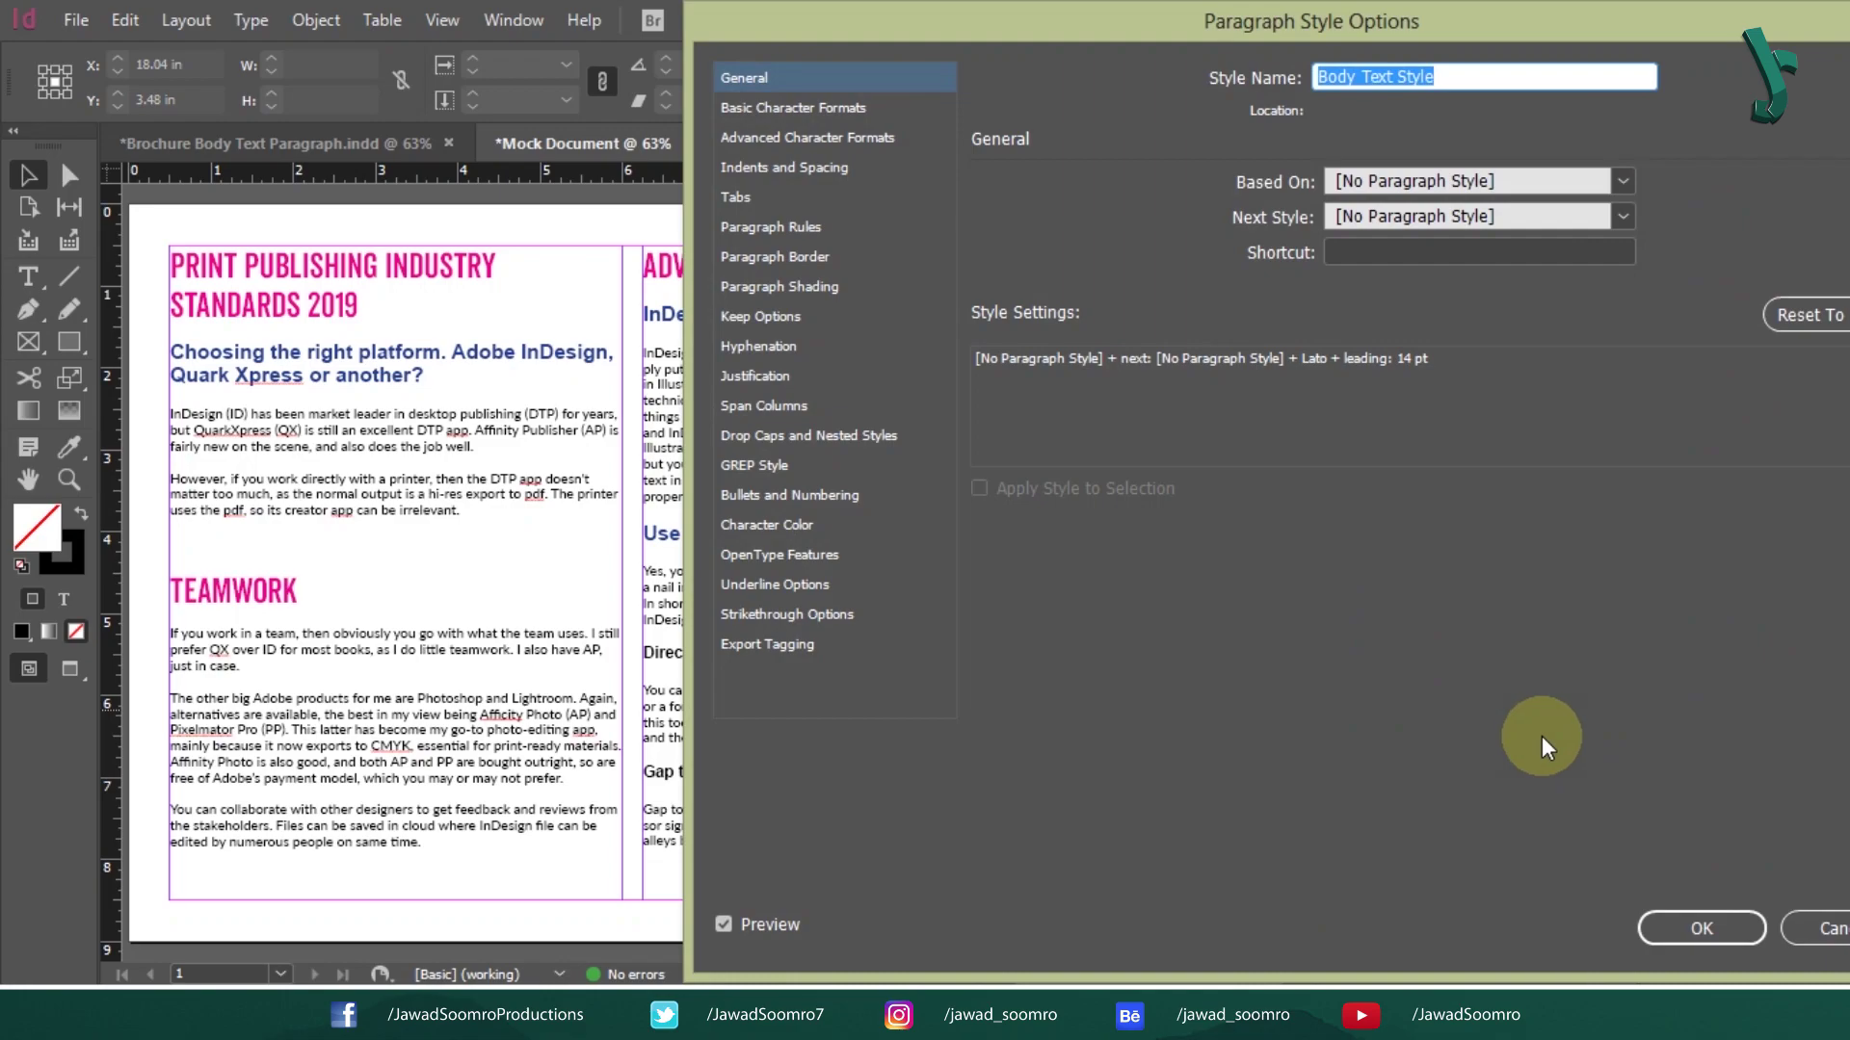
pyautogui.click(807, 168)
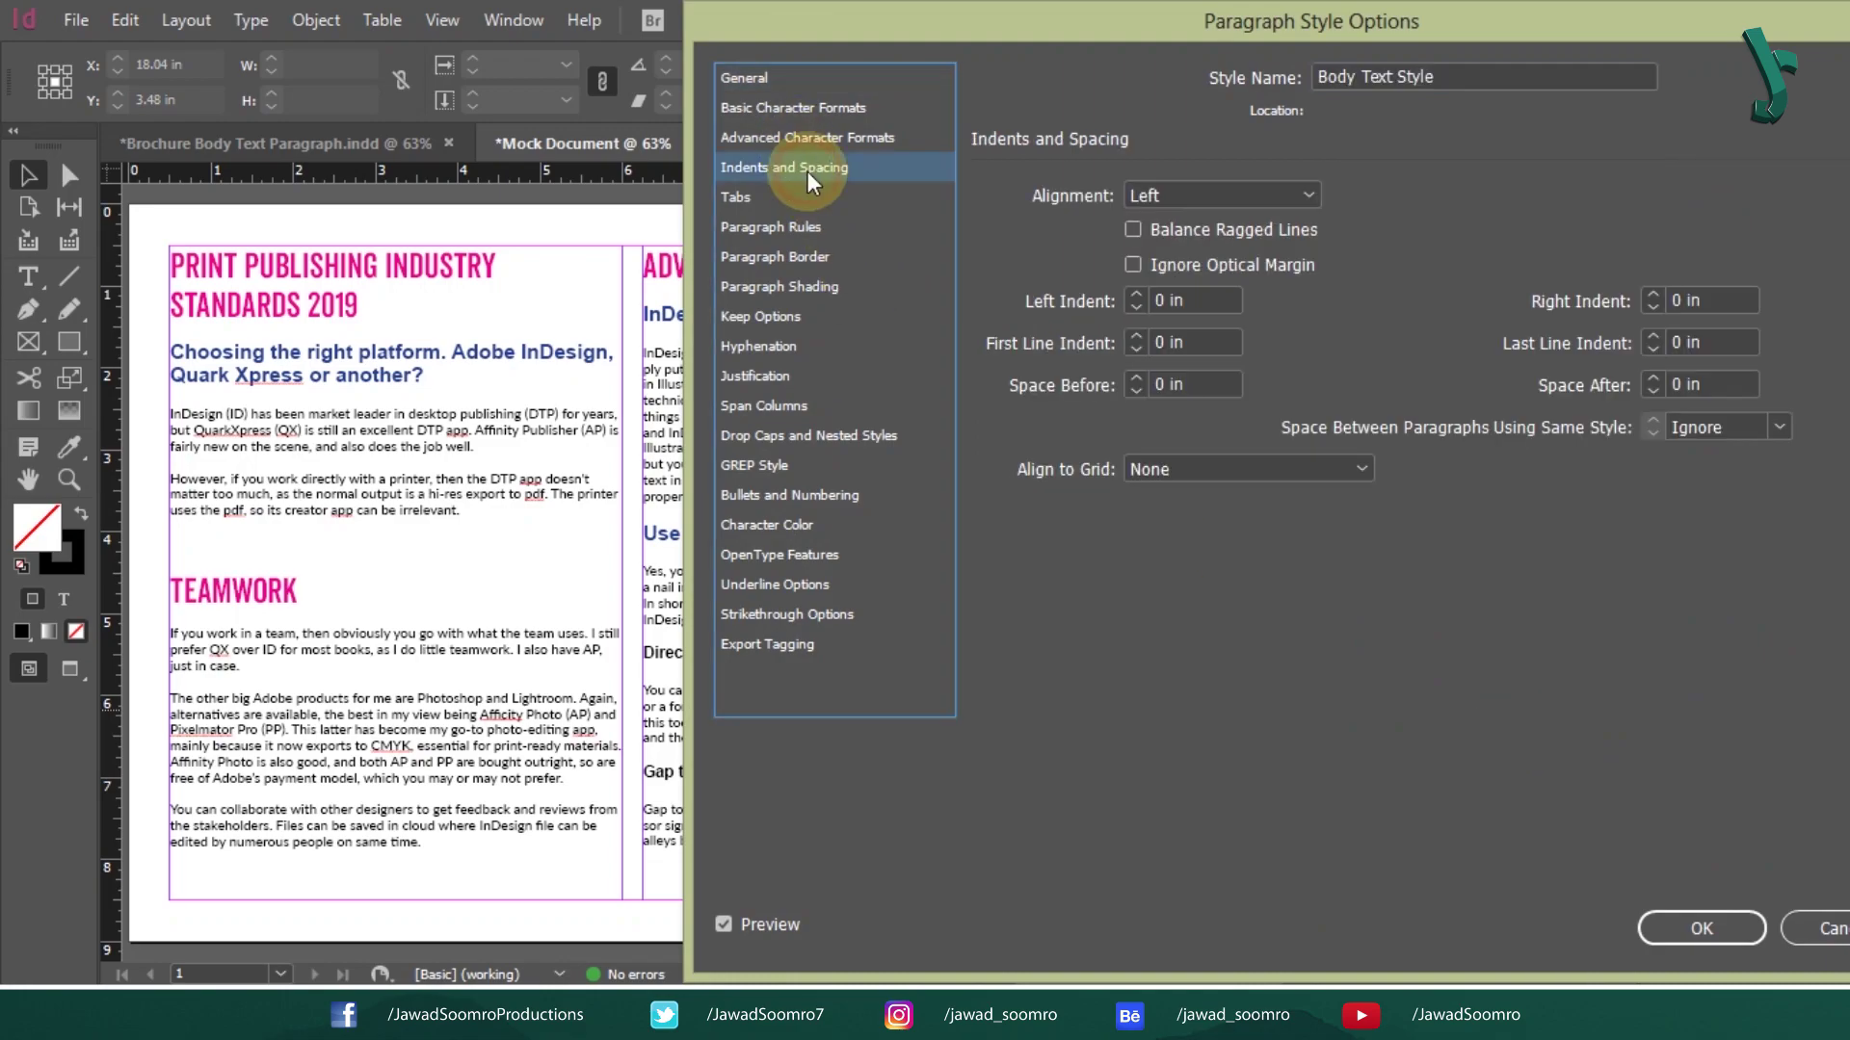
# Step: Set the Body Text Style's alignment to Center and toggle the preview off and on to compare the effect
pyautogui.click(1146, 197)
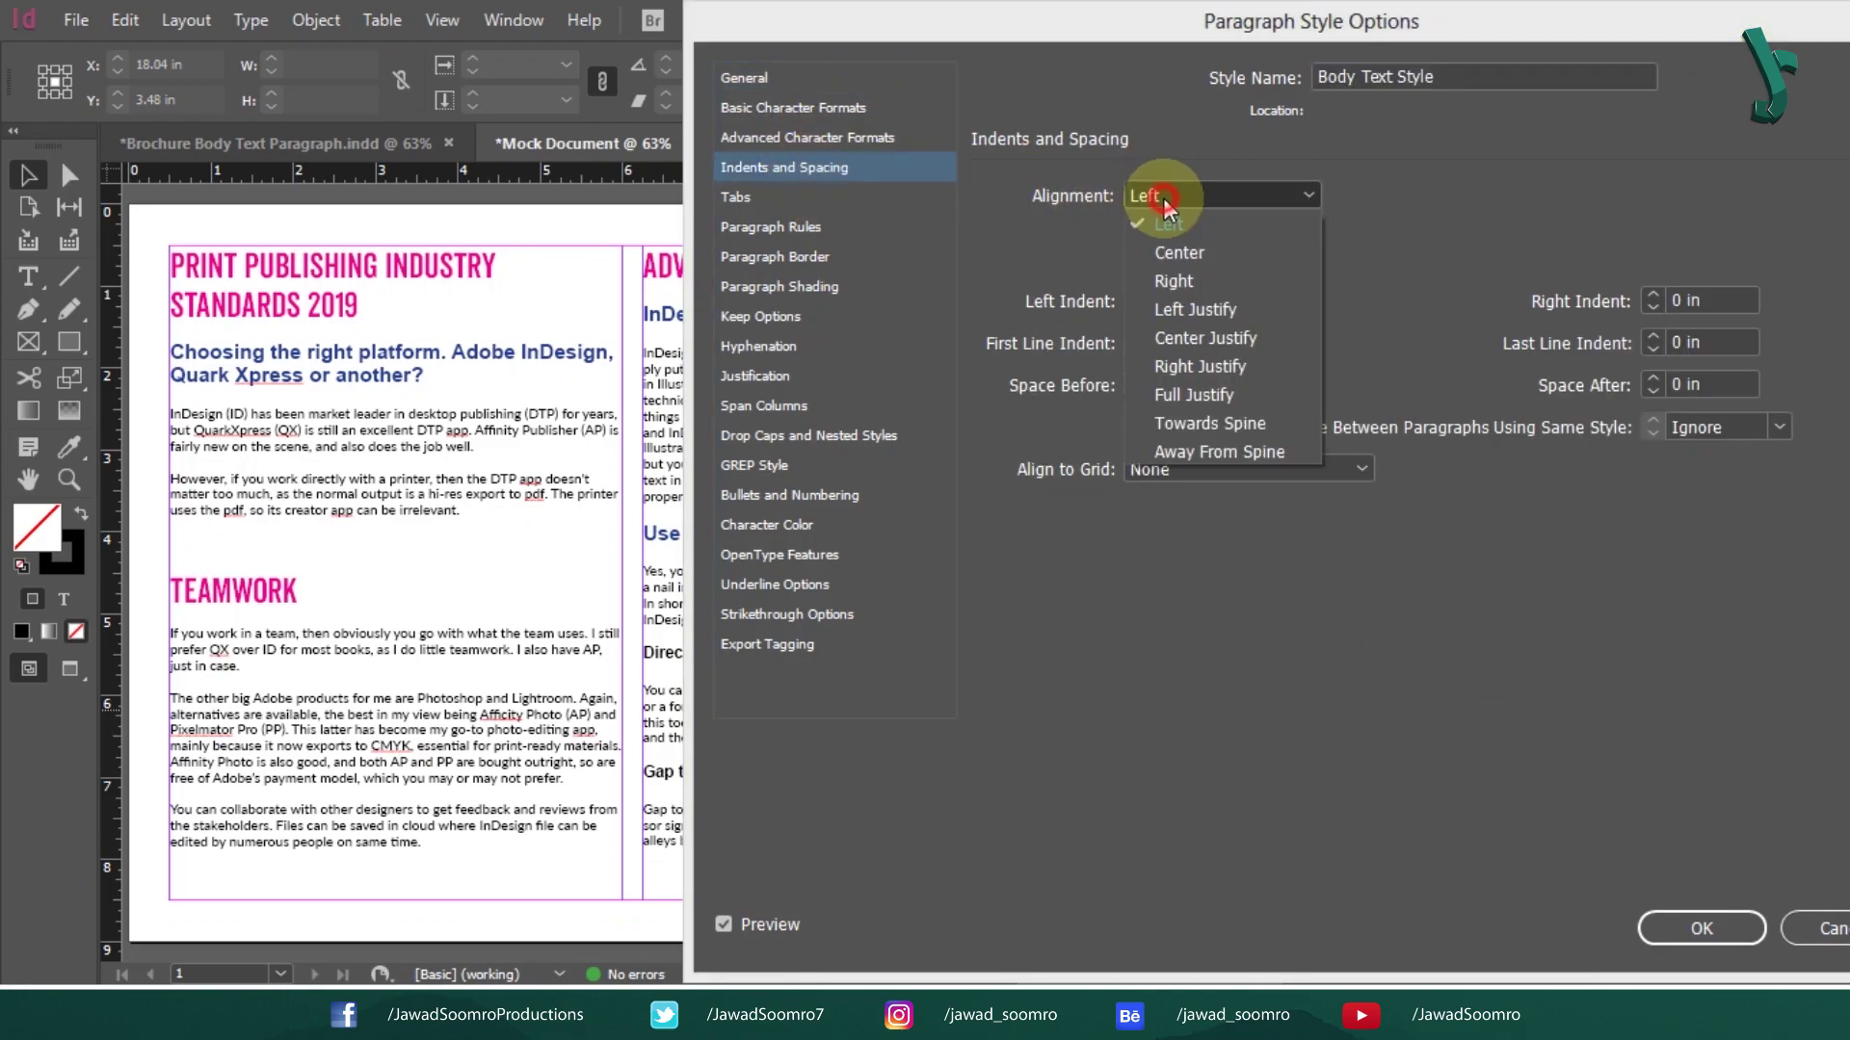
pyautogui.click(1190, 252)
pyautogui.click(771, 932)
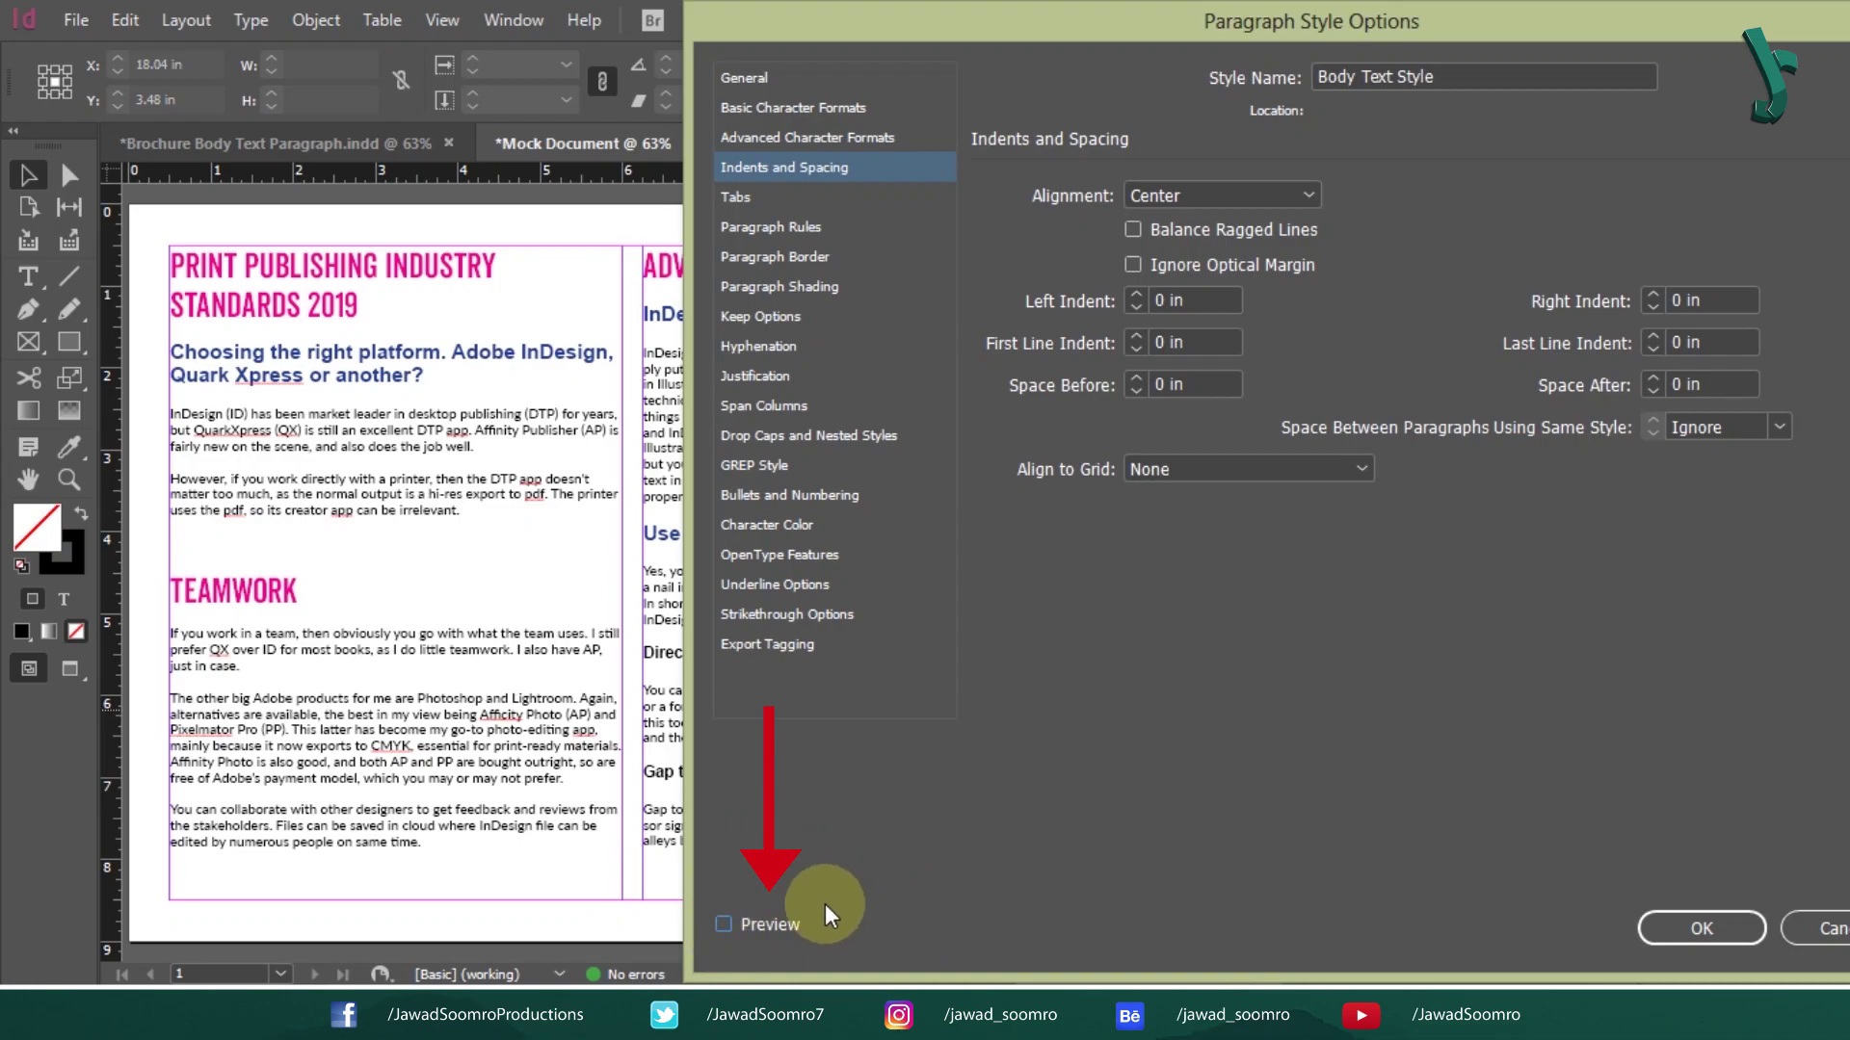
pyautogui.click(761, 927)
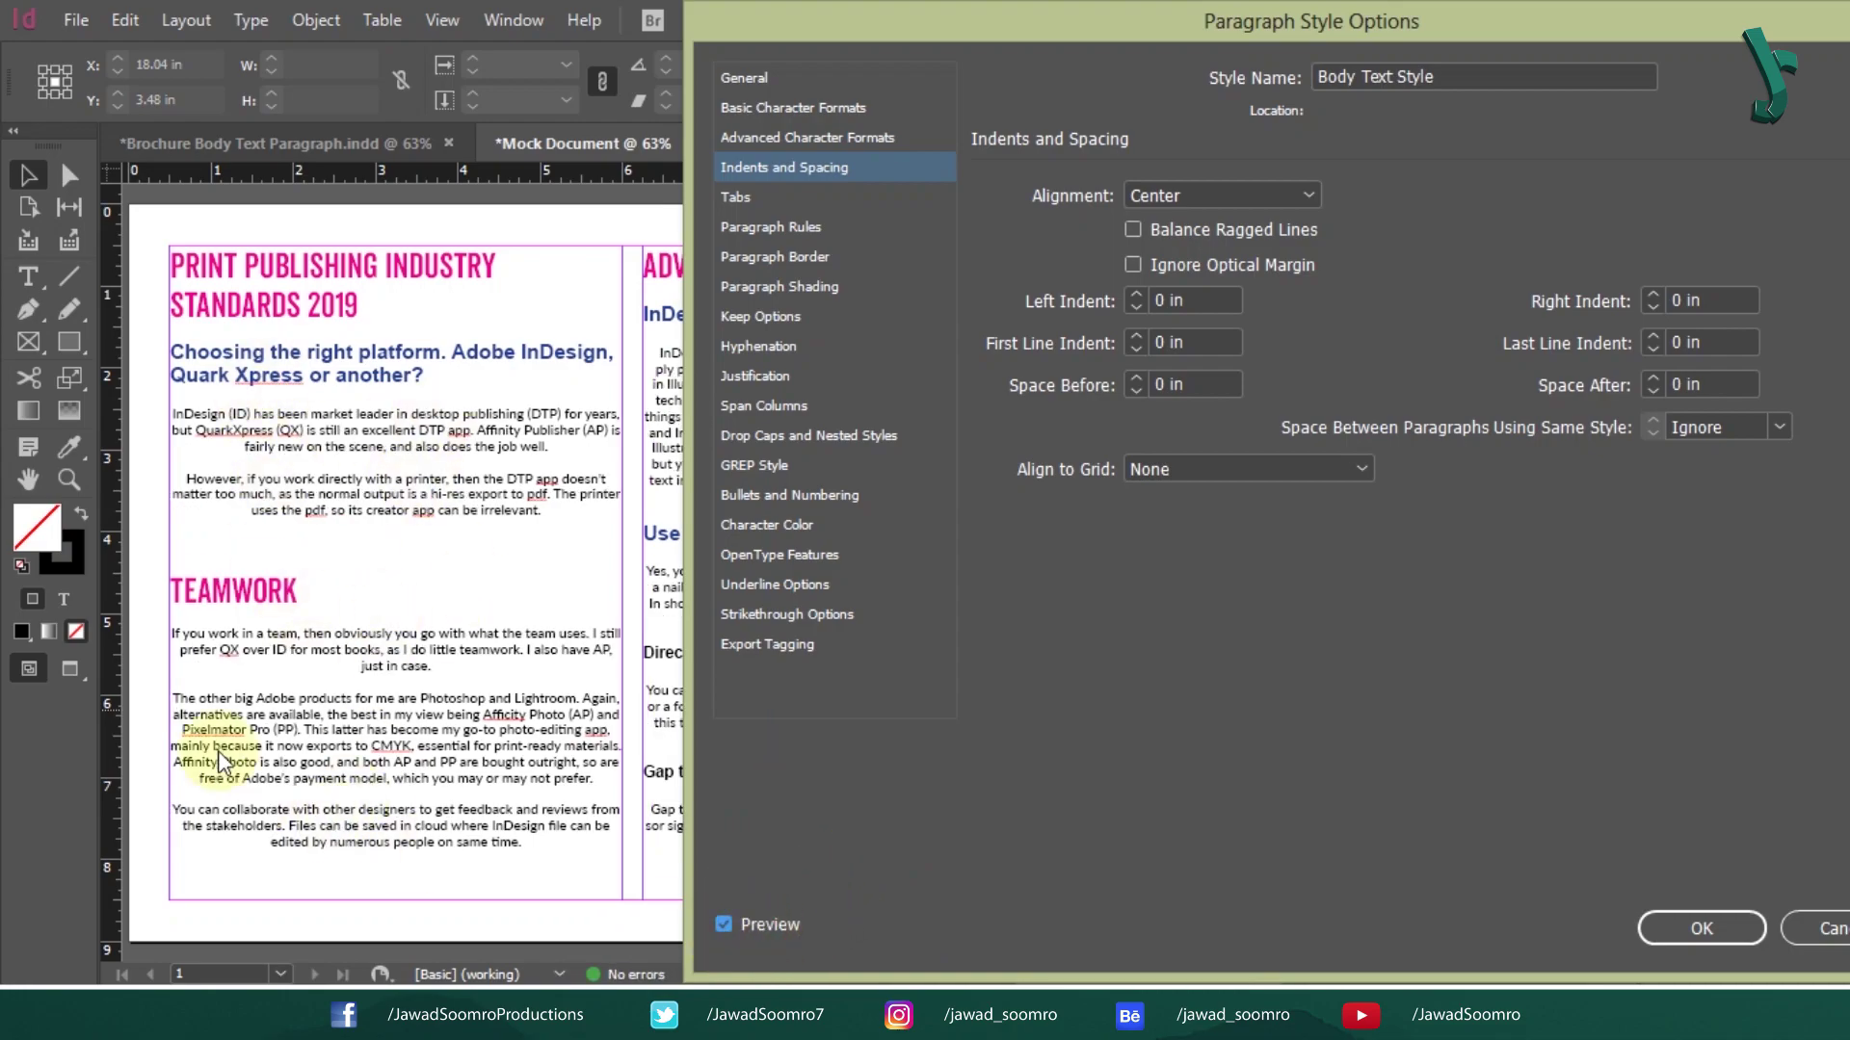
pyautogui.click(765, 925)
pyautogui.click(769, 923)
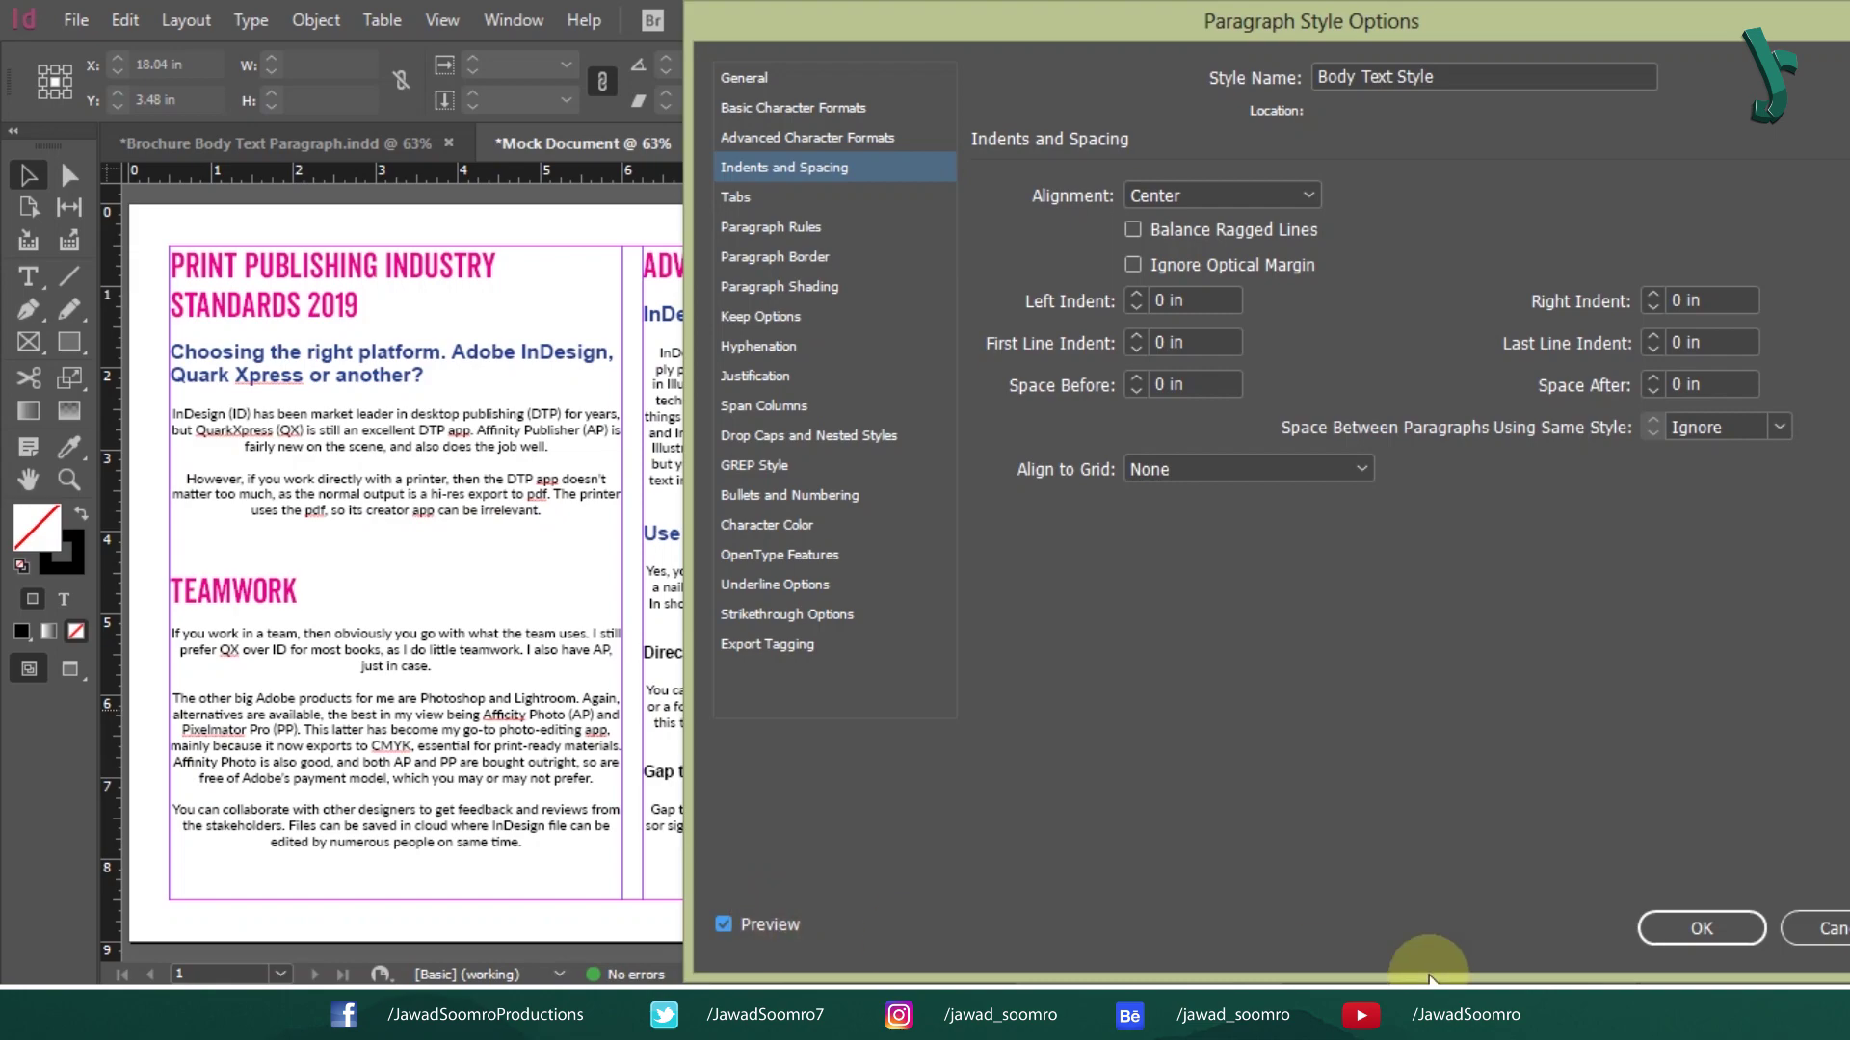
# Step: Set the Body Text Style's alignment to Left Justify and check the effect on the page
pyautogui.click(801, 173)
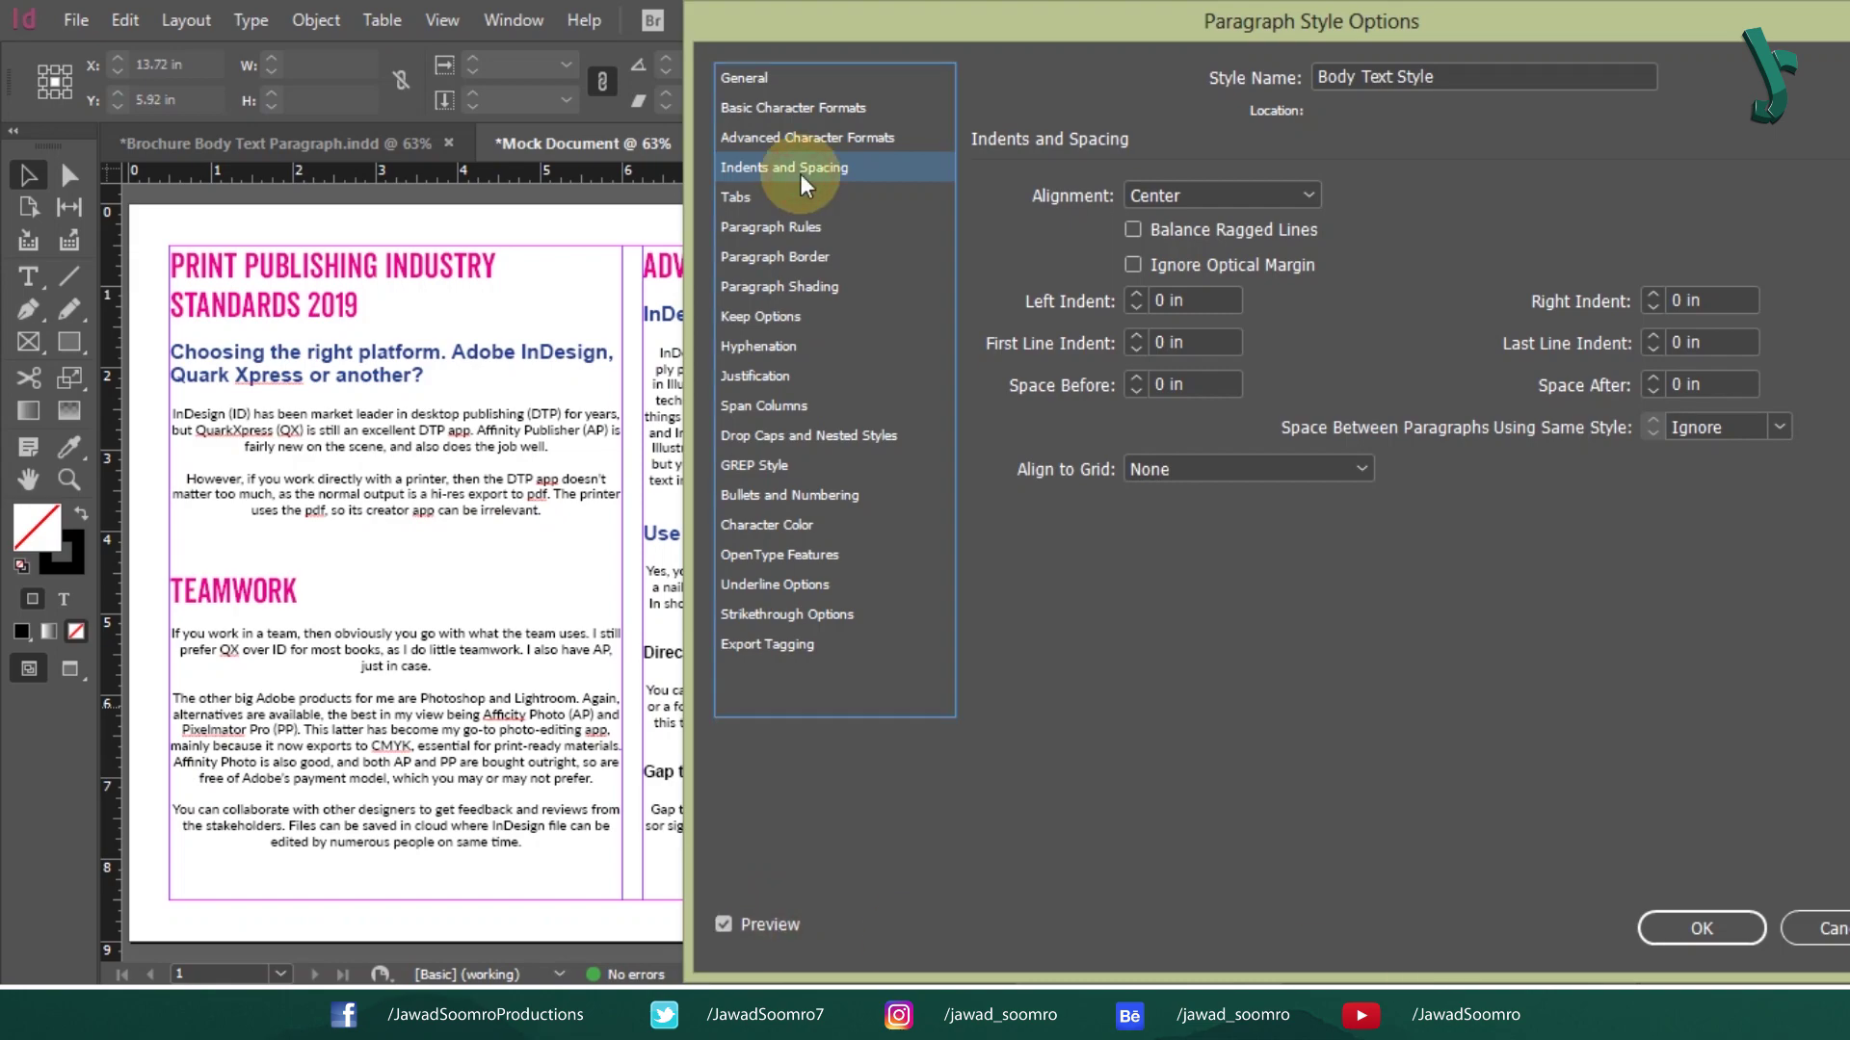
pyautogui.click(1194, 196)
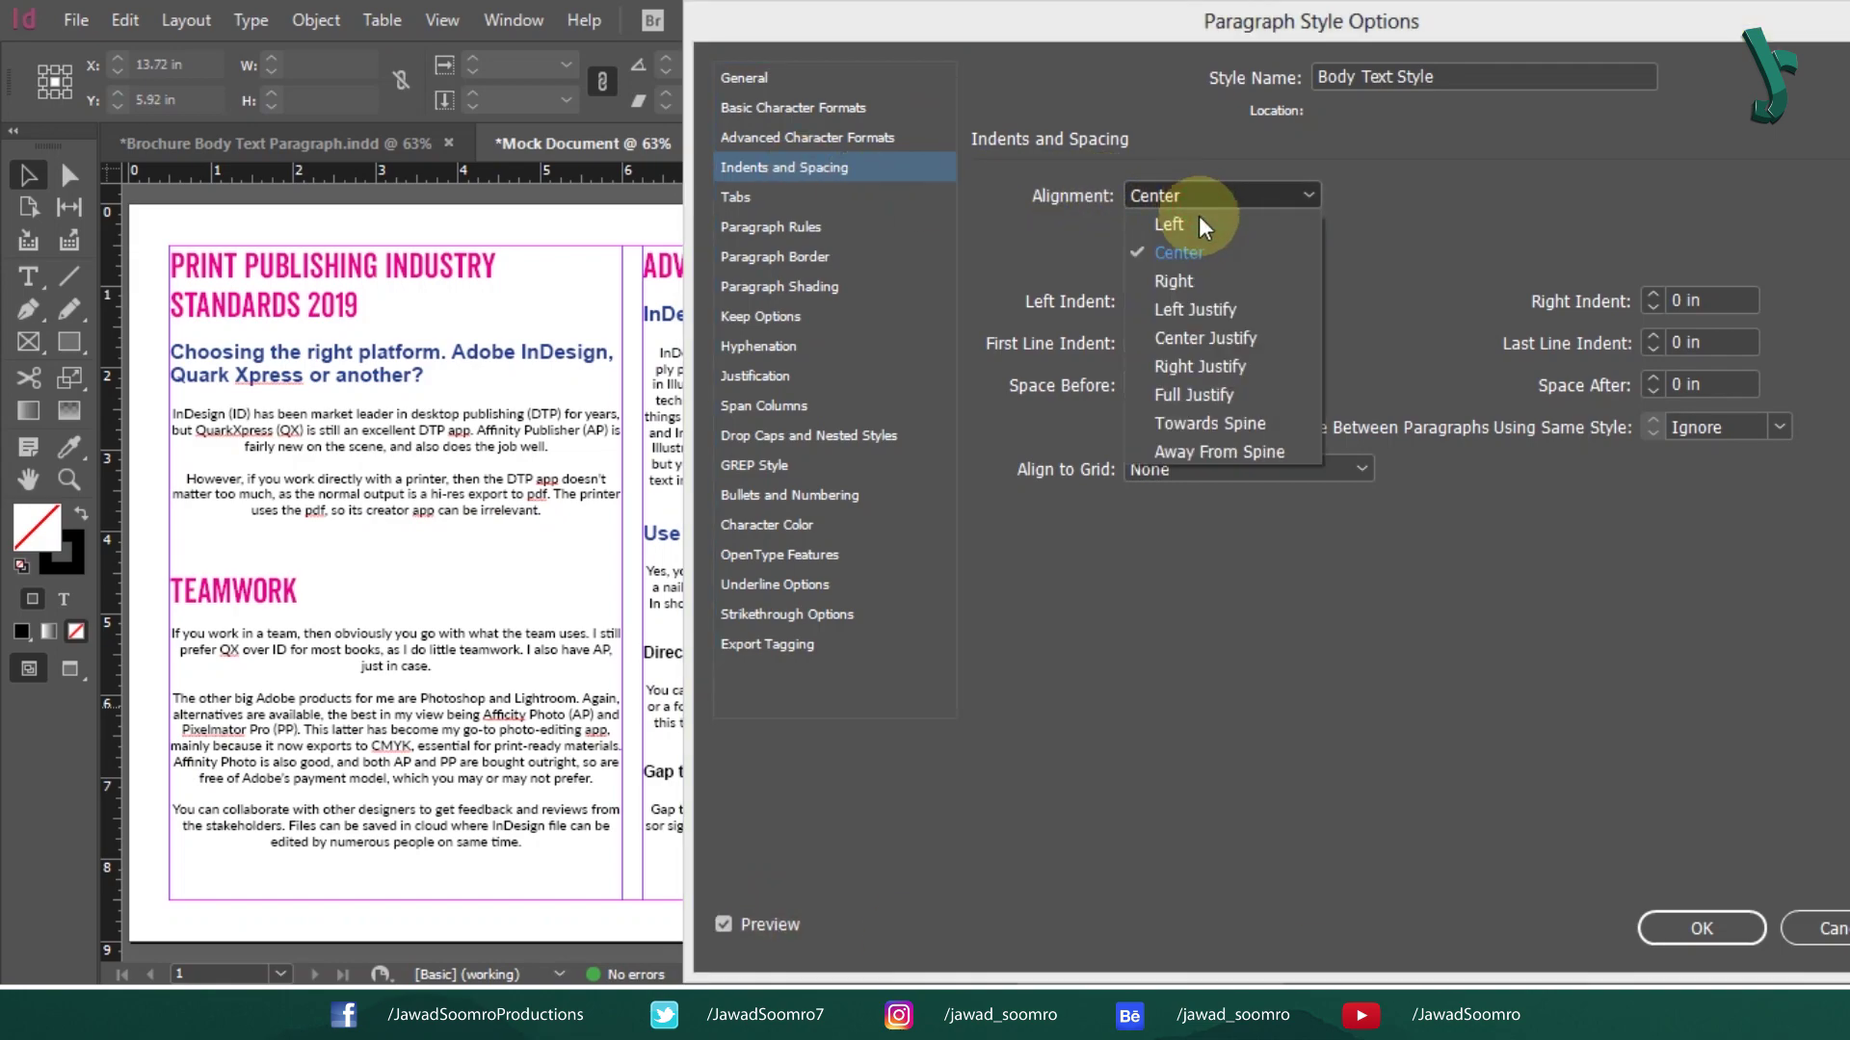
pyautogui.click(1214, 314)
pyautogui.click(1257, 922)
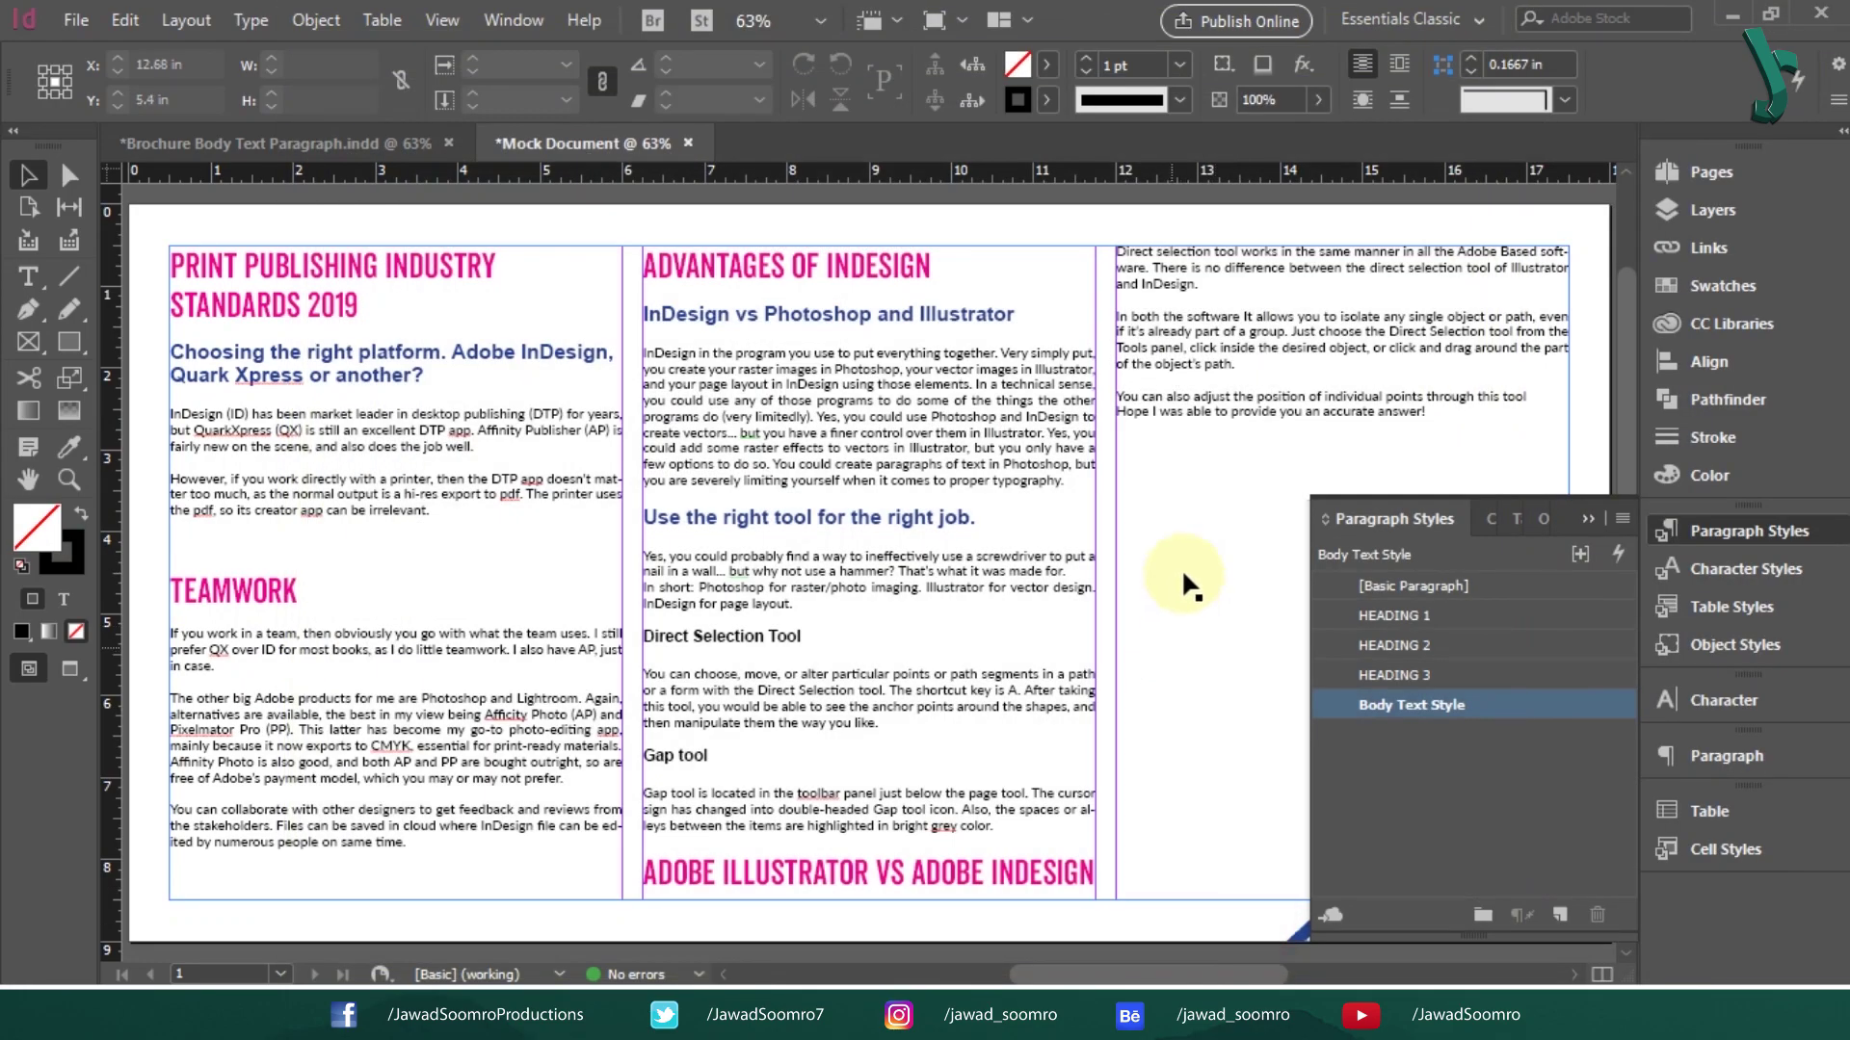
pyautogui.click(1191, 526)
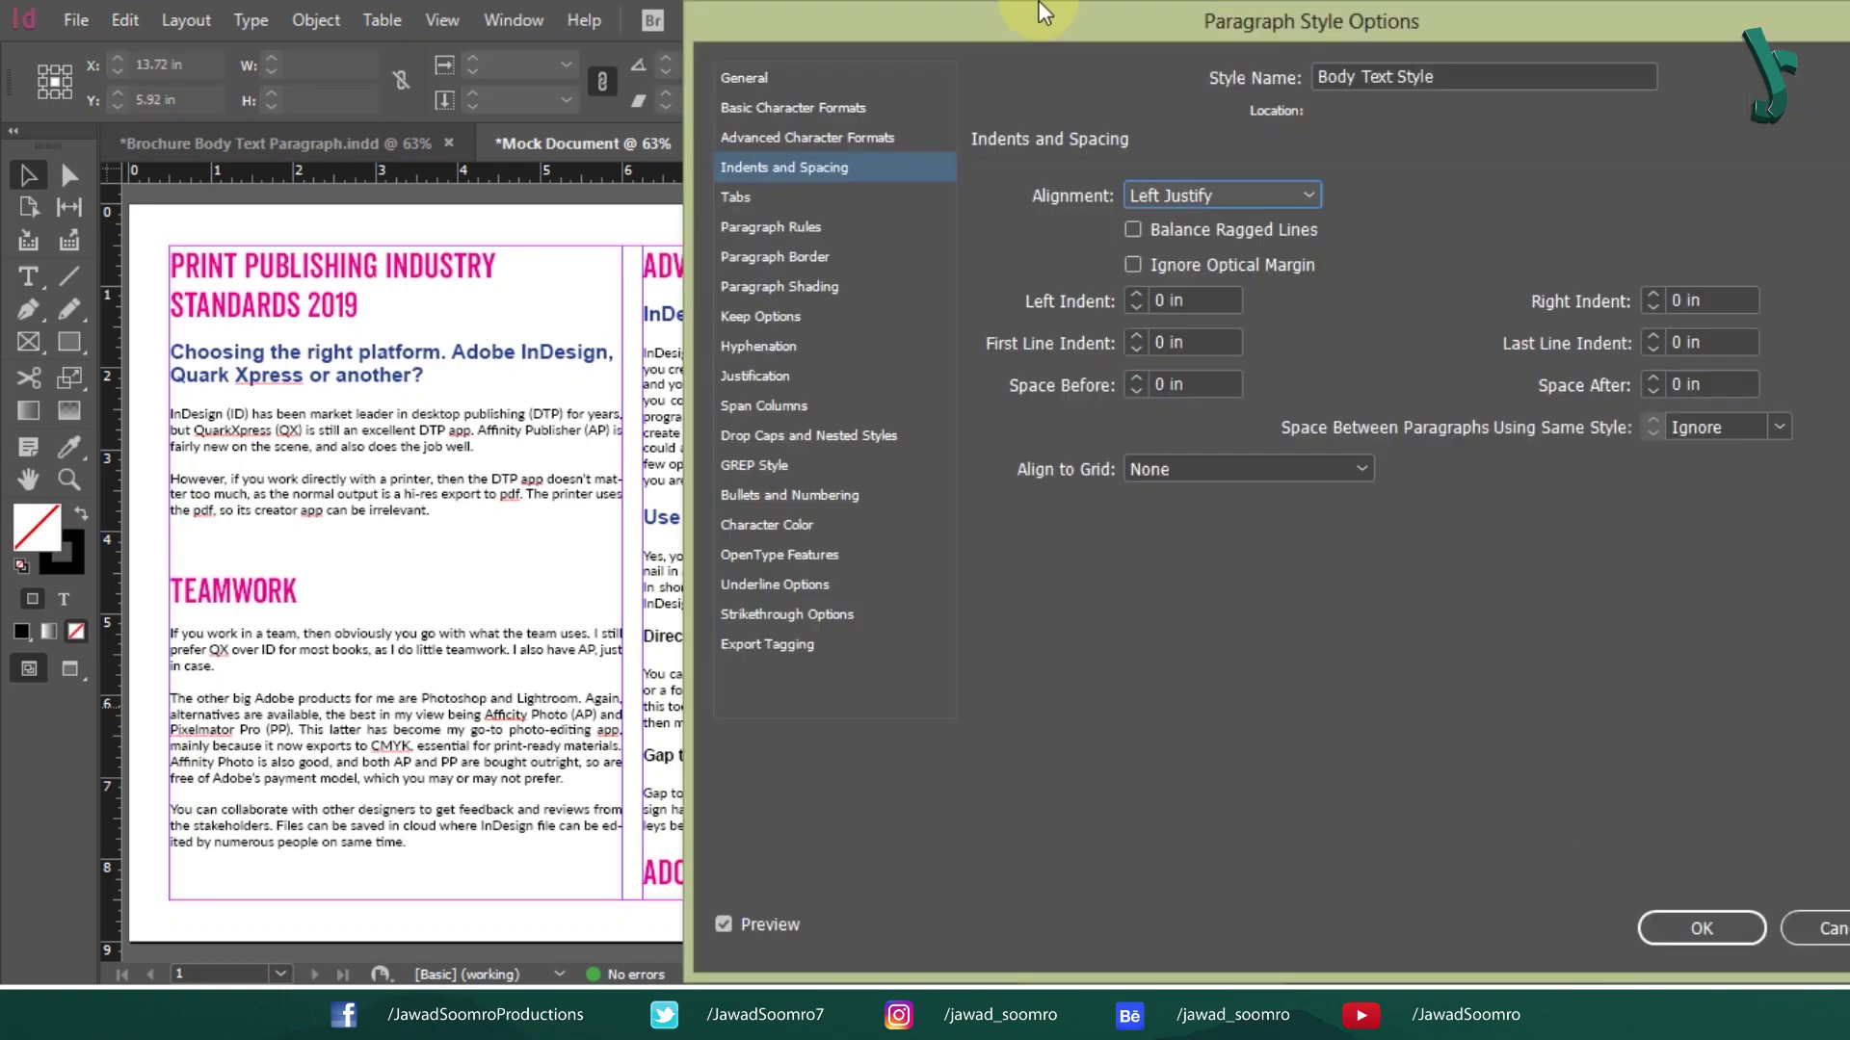
# Step: Move the style options dialog aside to uncover the text and try other alignment options for the Body Text Style
pyautogui.moveTo(1089, 12); pyautogui.dragTo(1628, 59)
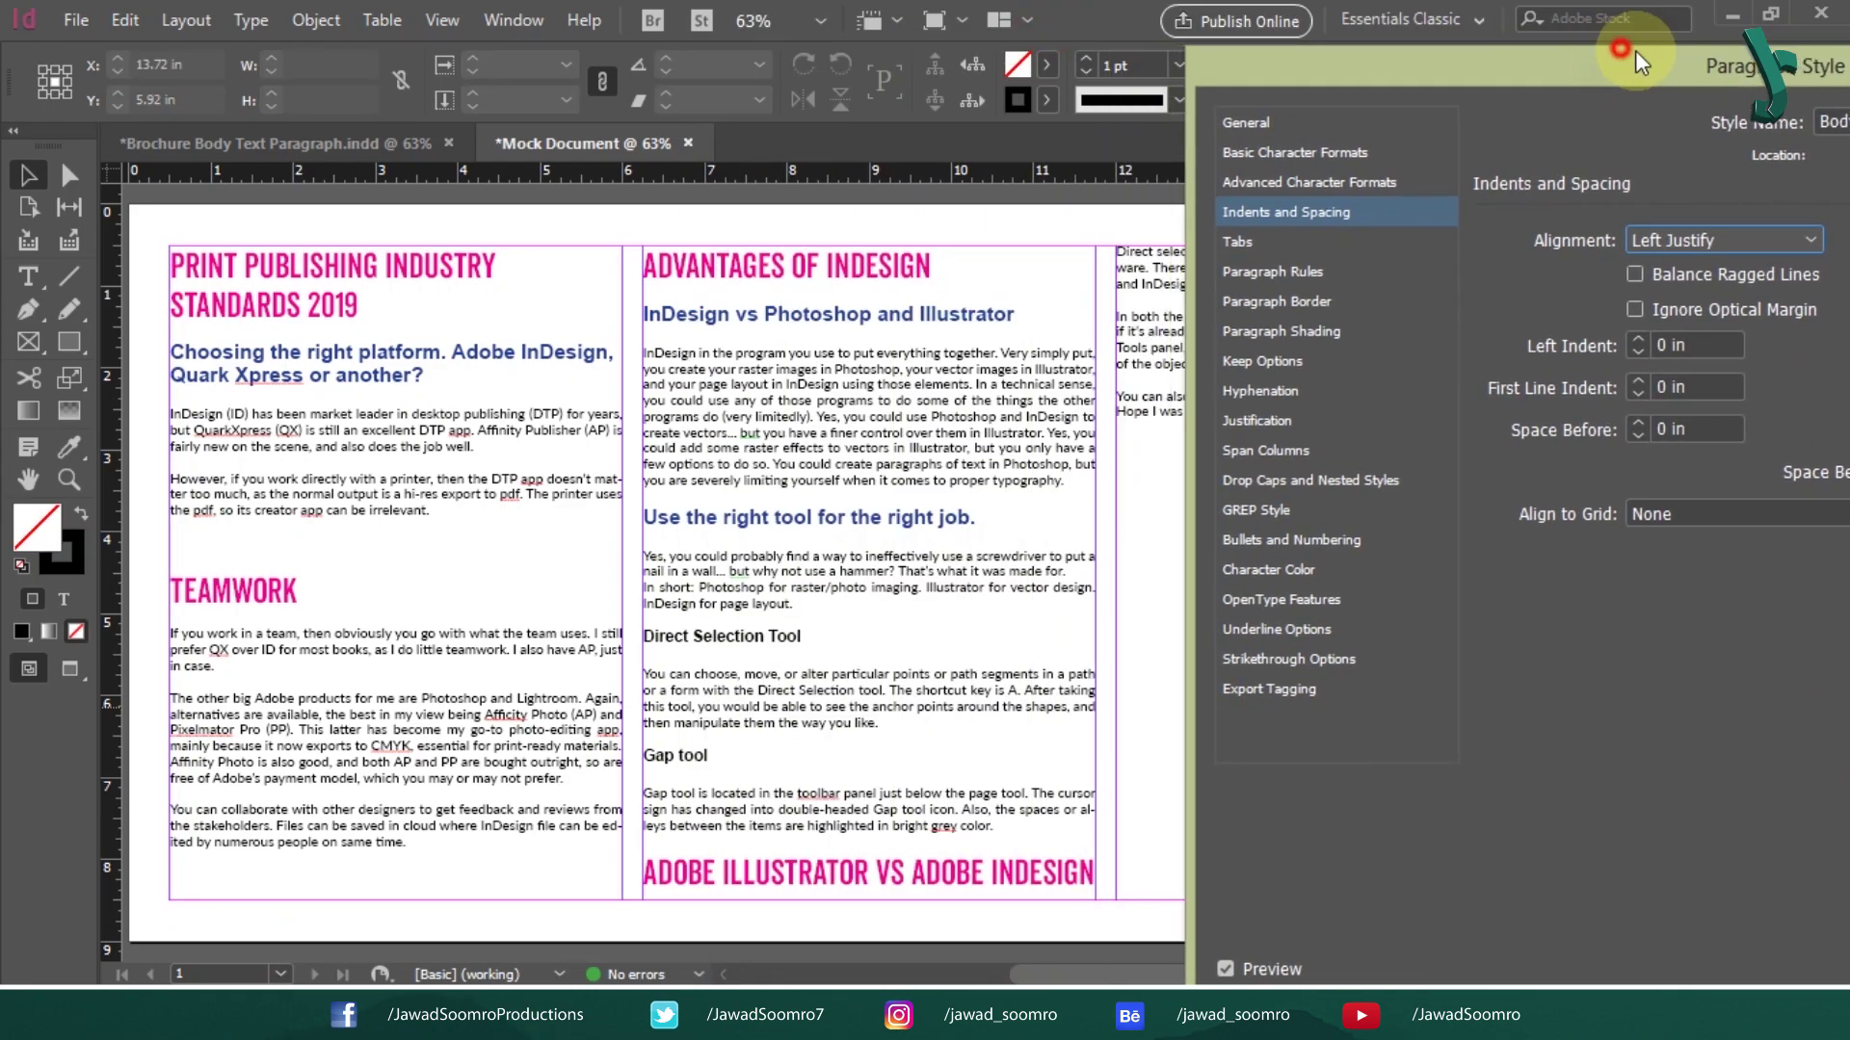
pyautogui.click(1705, 243)
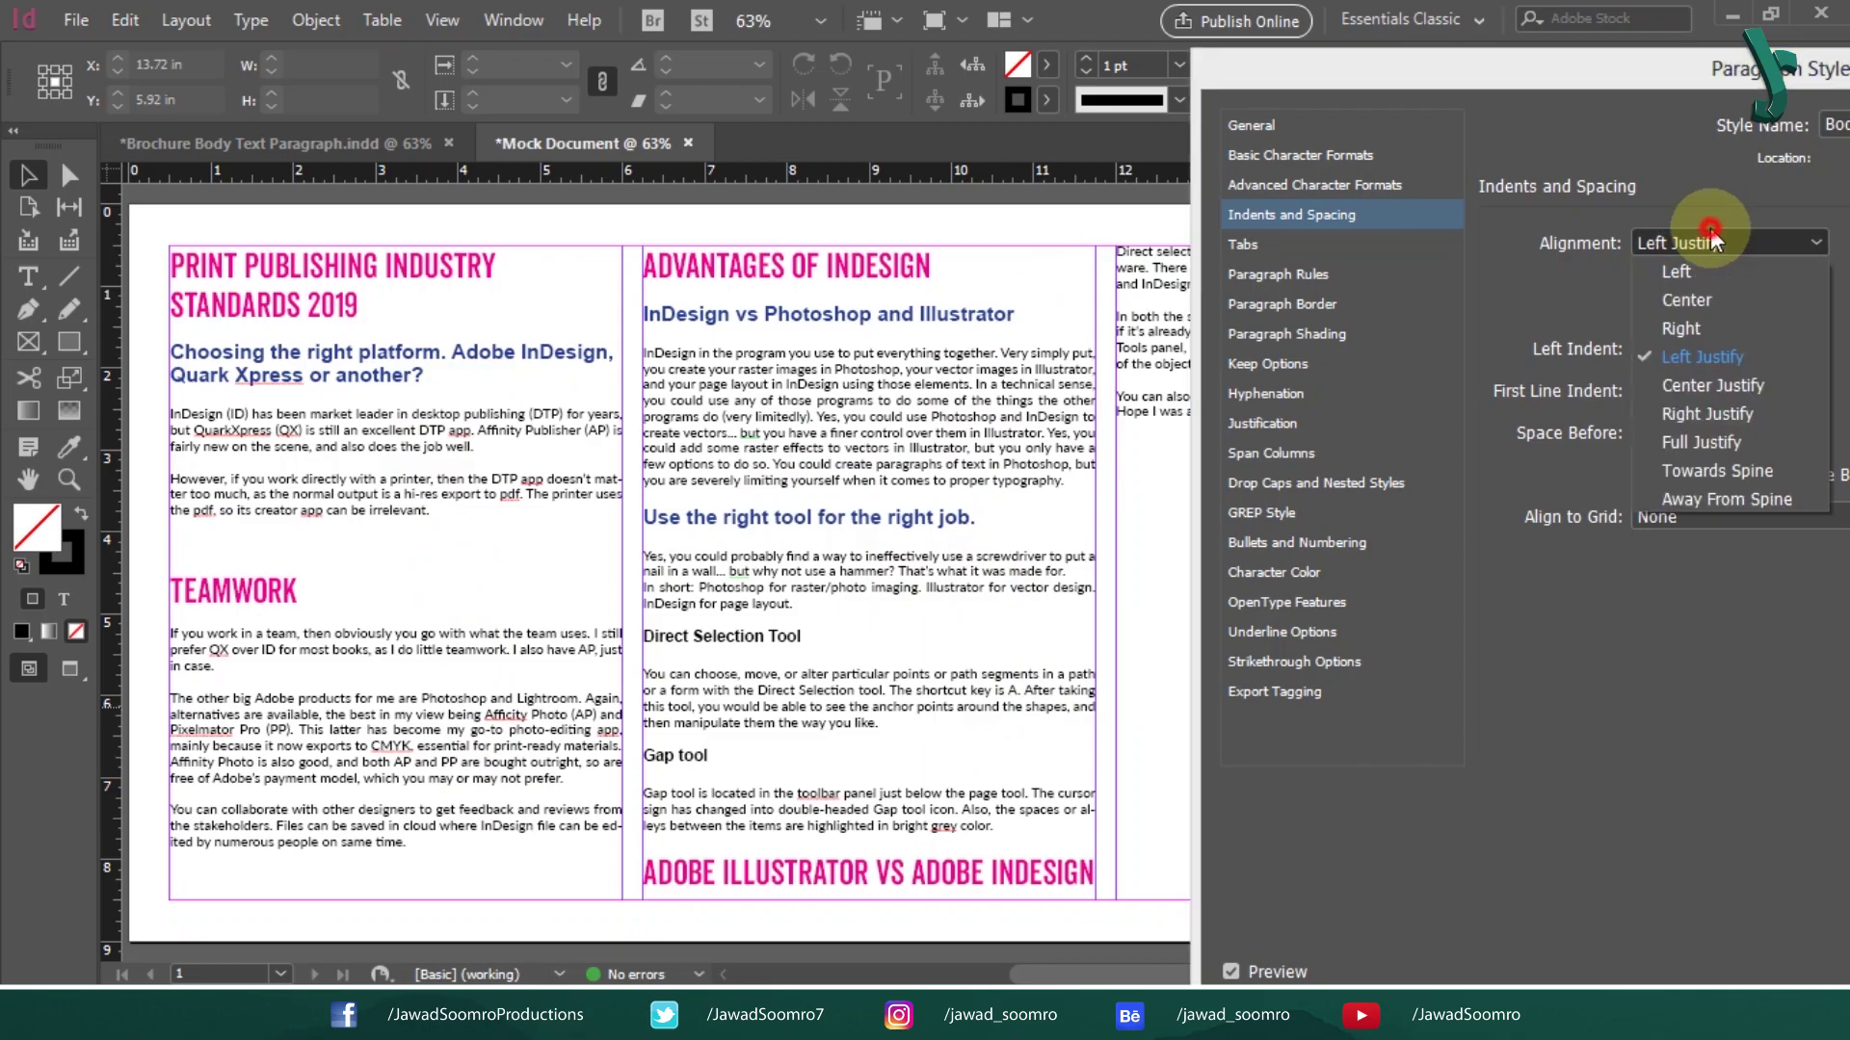
pyautogui.click(1688, 258)
pyautogui.click(1705, 242)
pyautogui.click(1676, 328)
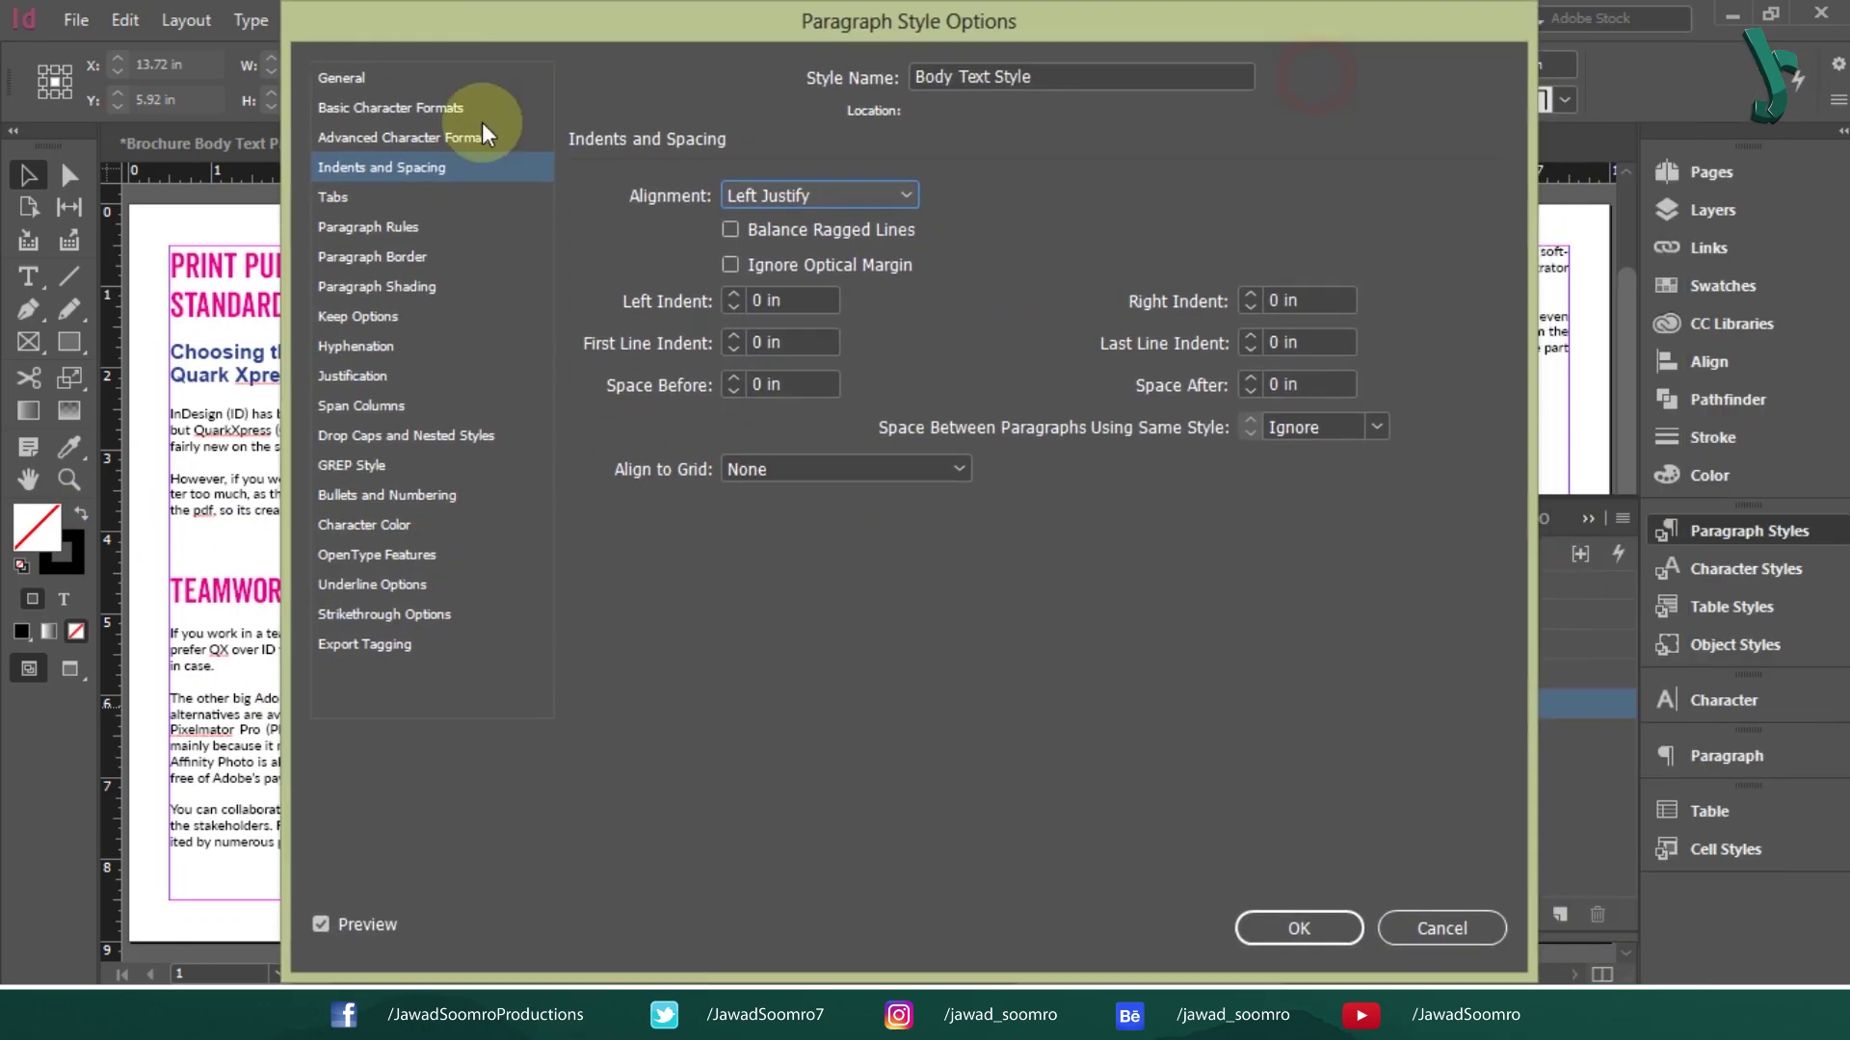
# Step: Accept the Left Justify alignment for the Body Text Style and close its options
pyautogui.click(1255, 928)
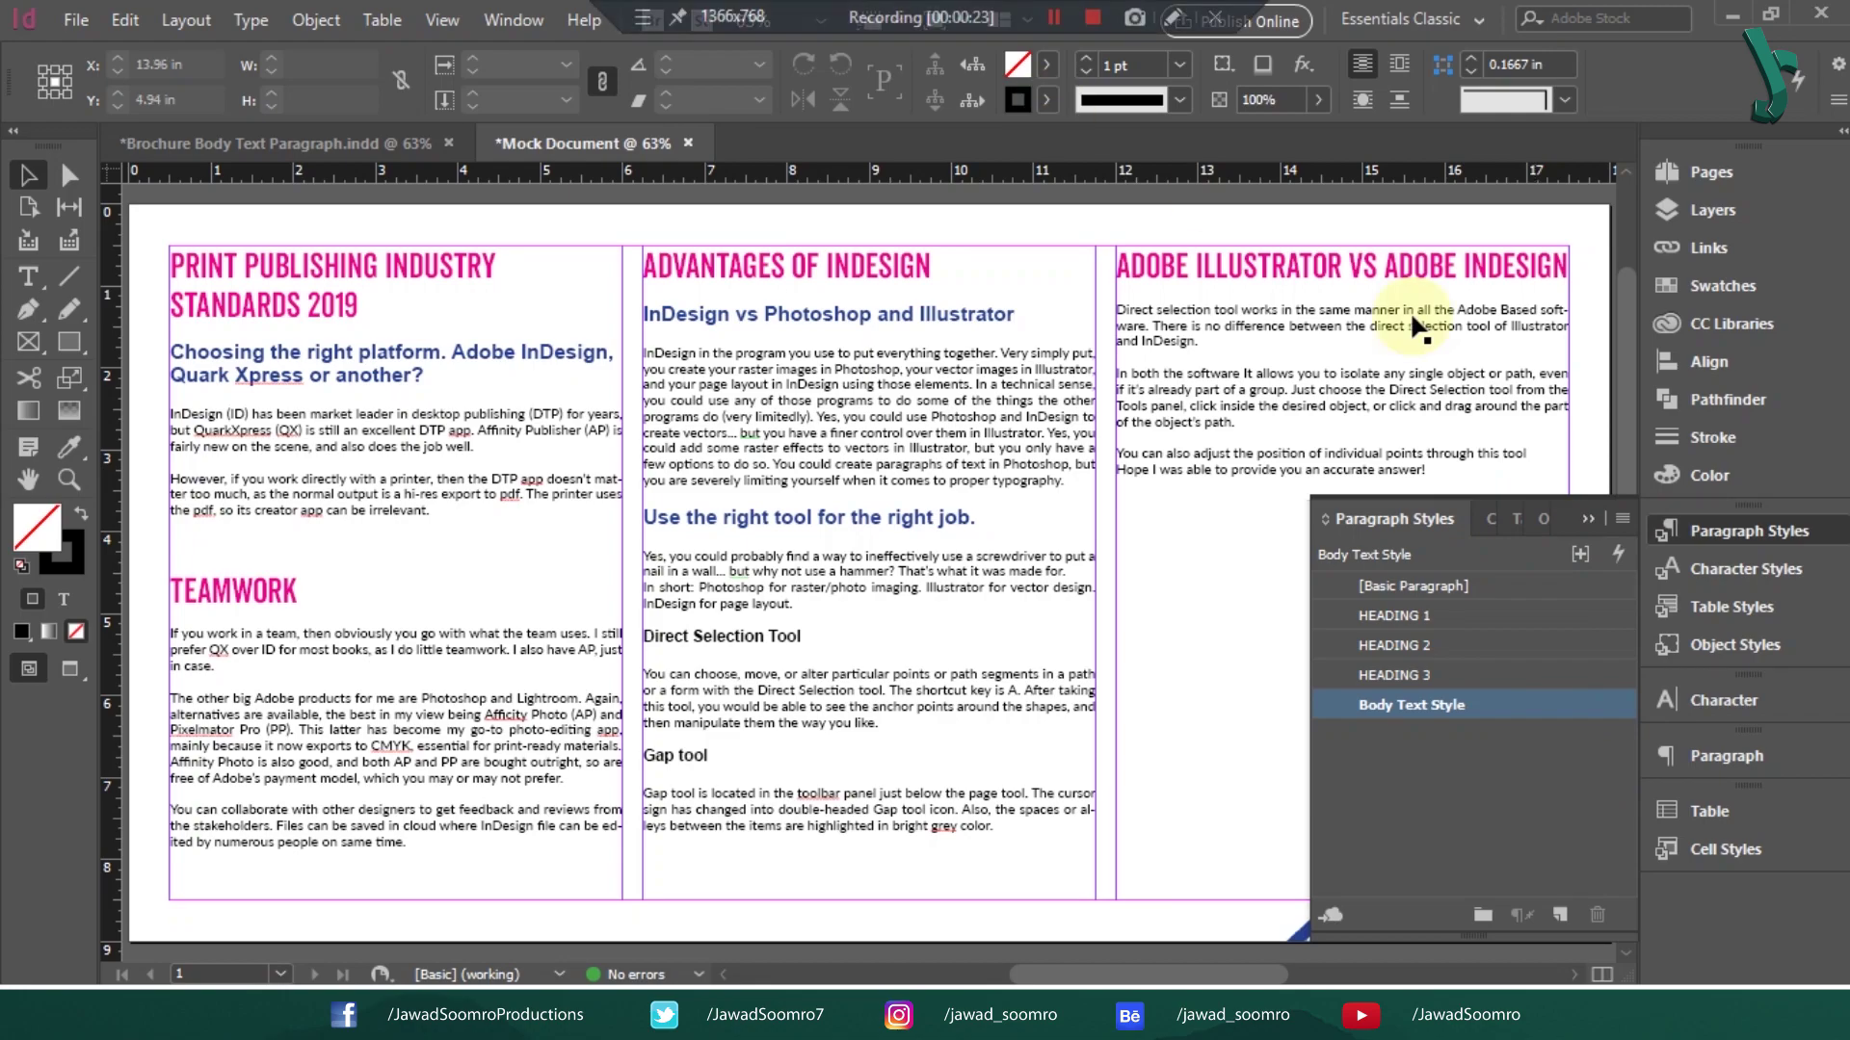
pyautogui.click(1698, 173)
pyautogui.click(1623, 160)
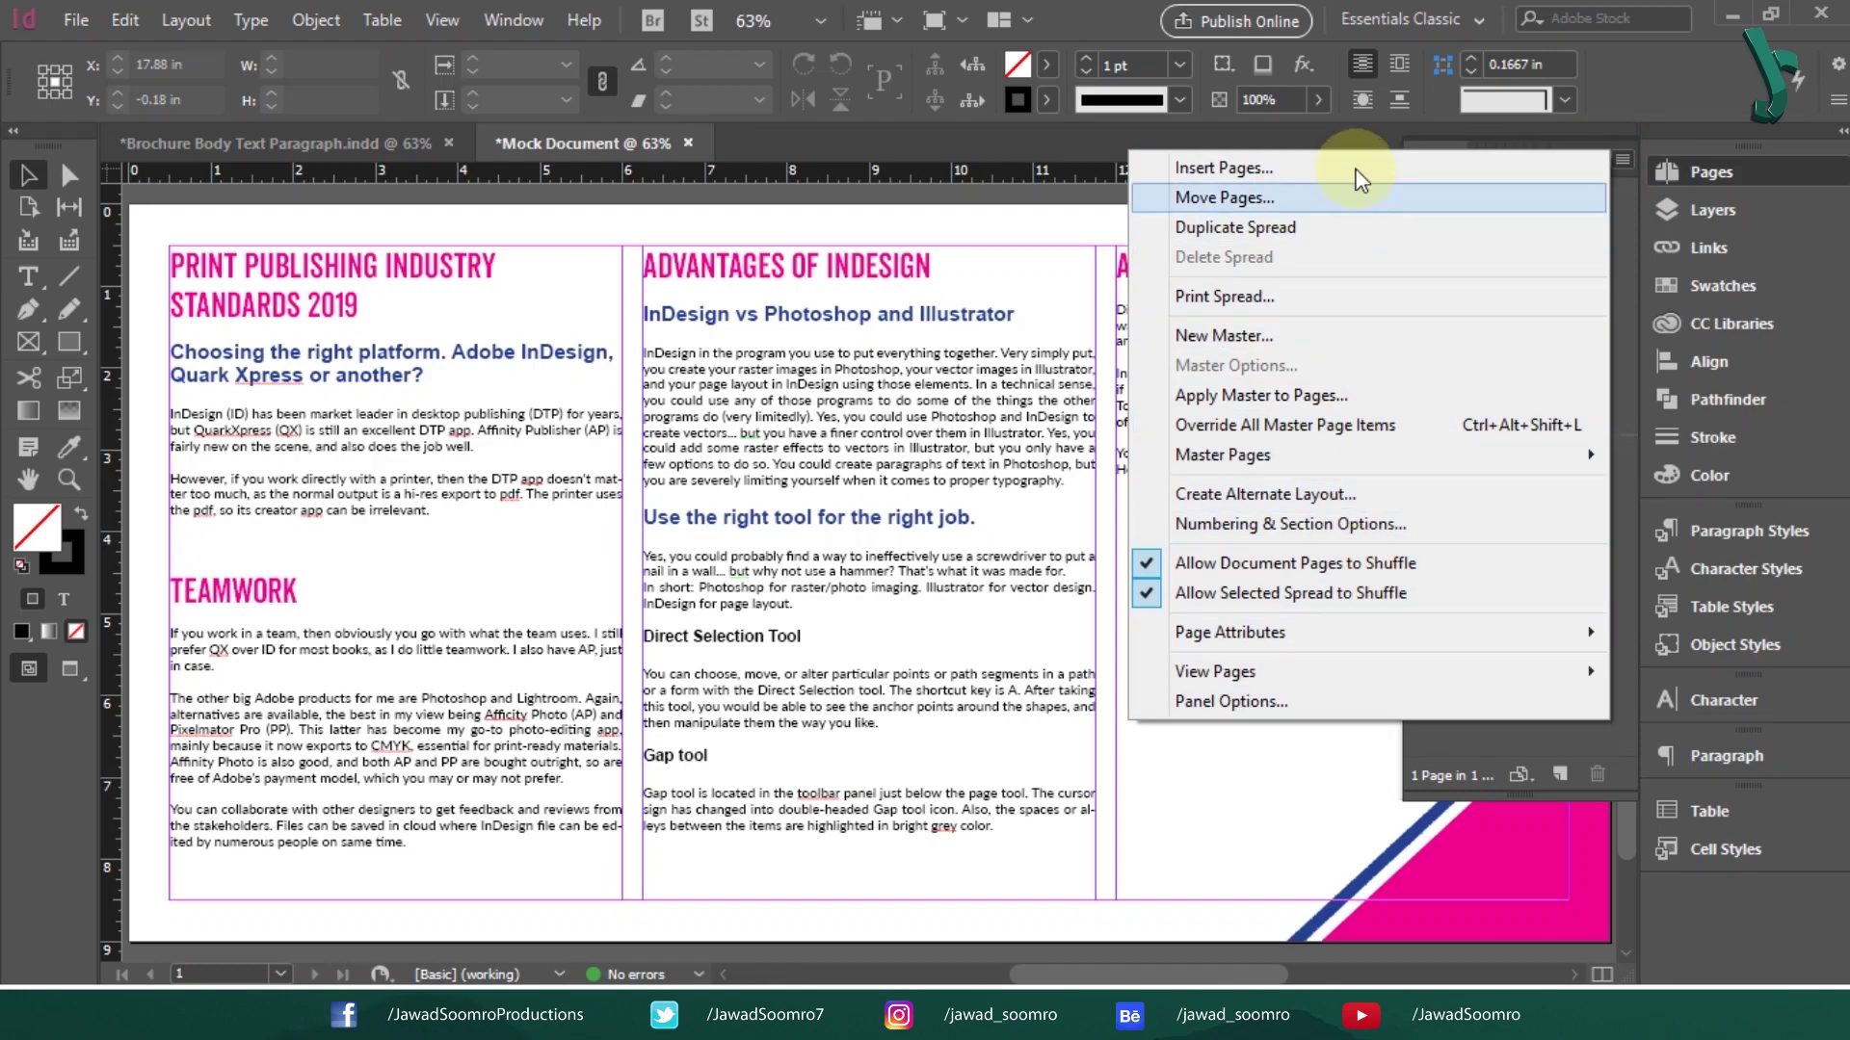
pyautogui.click(1755, 168)
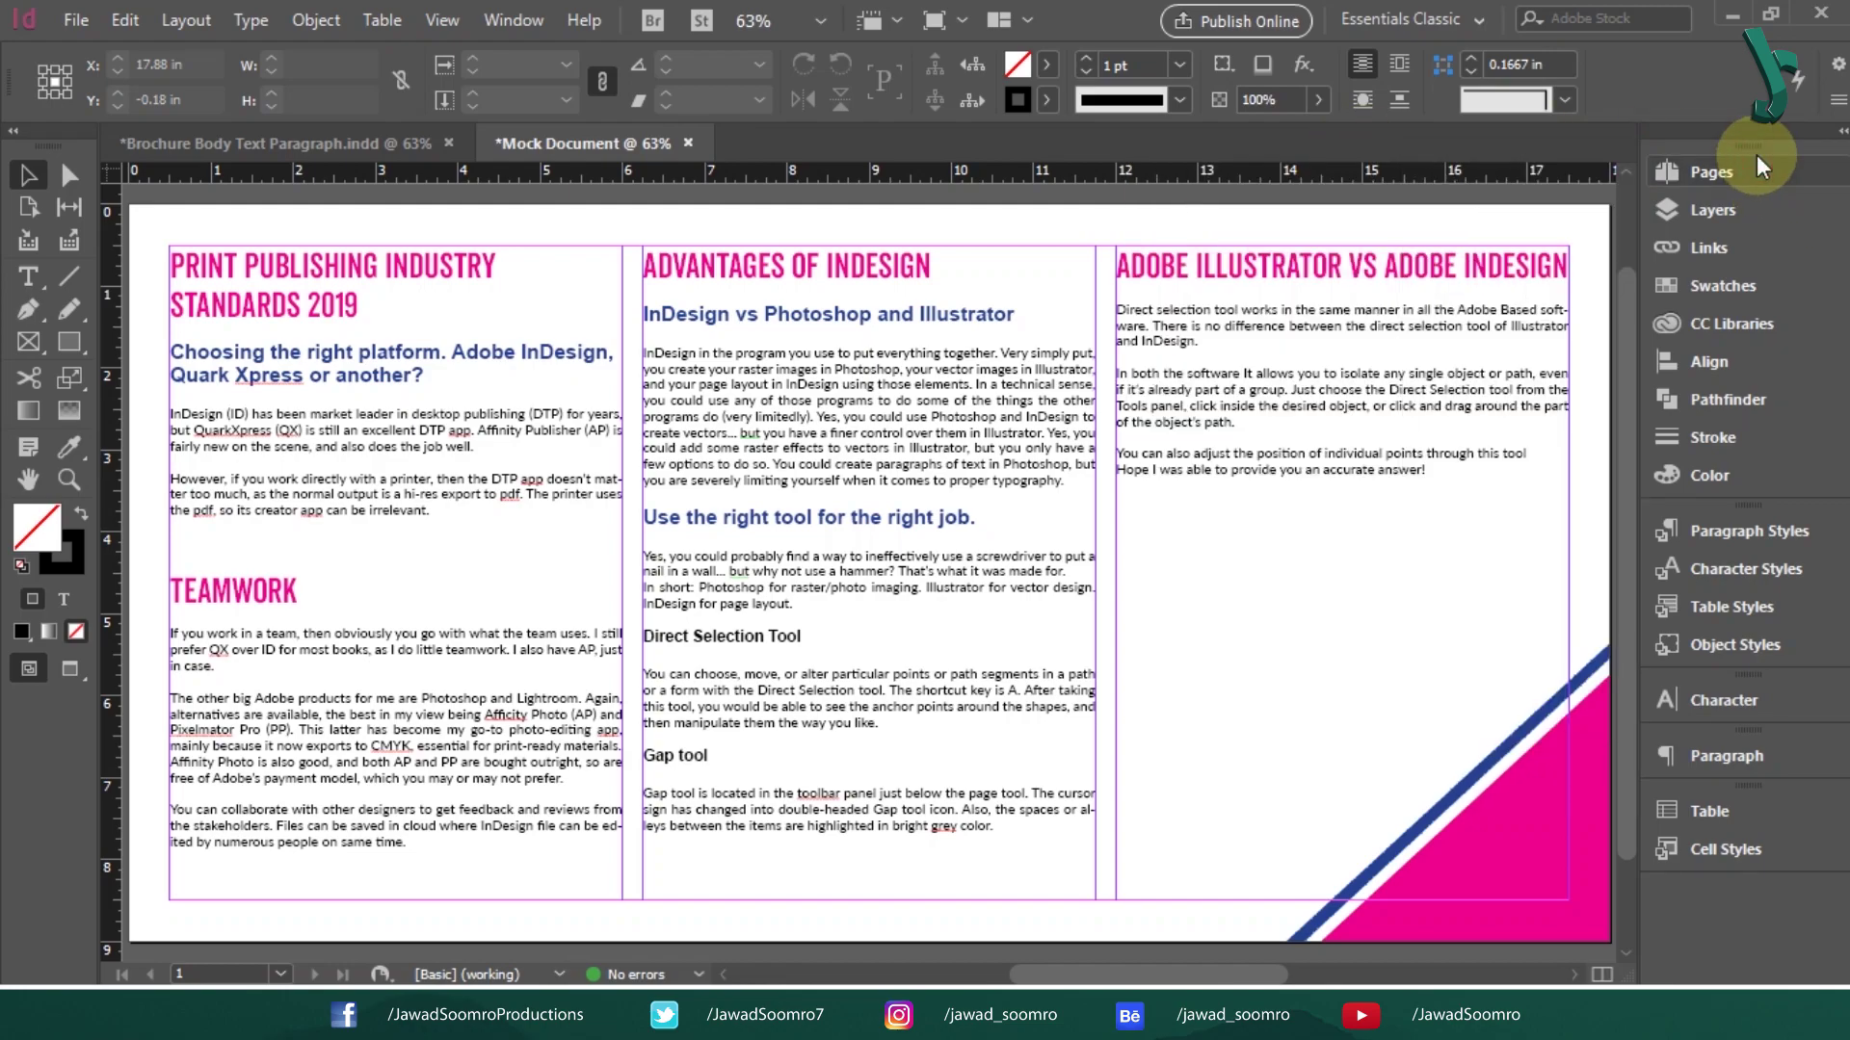
pyautogui.click(1748, 529)
pyautogui.rightClick(1456, 711)
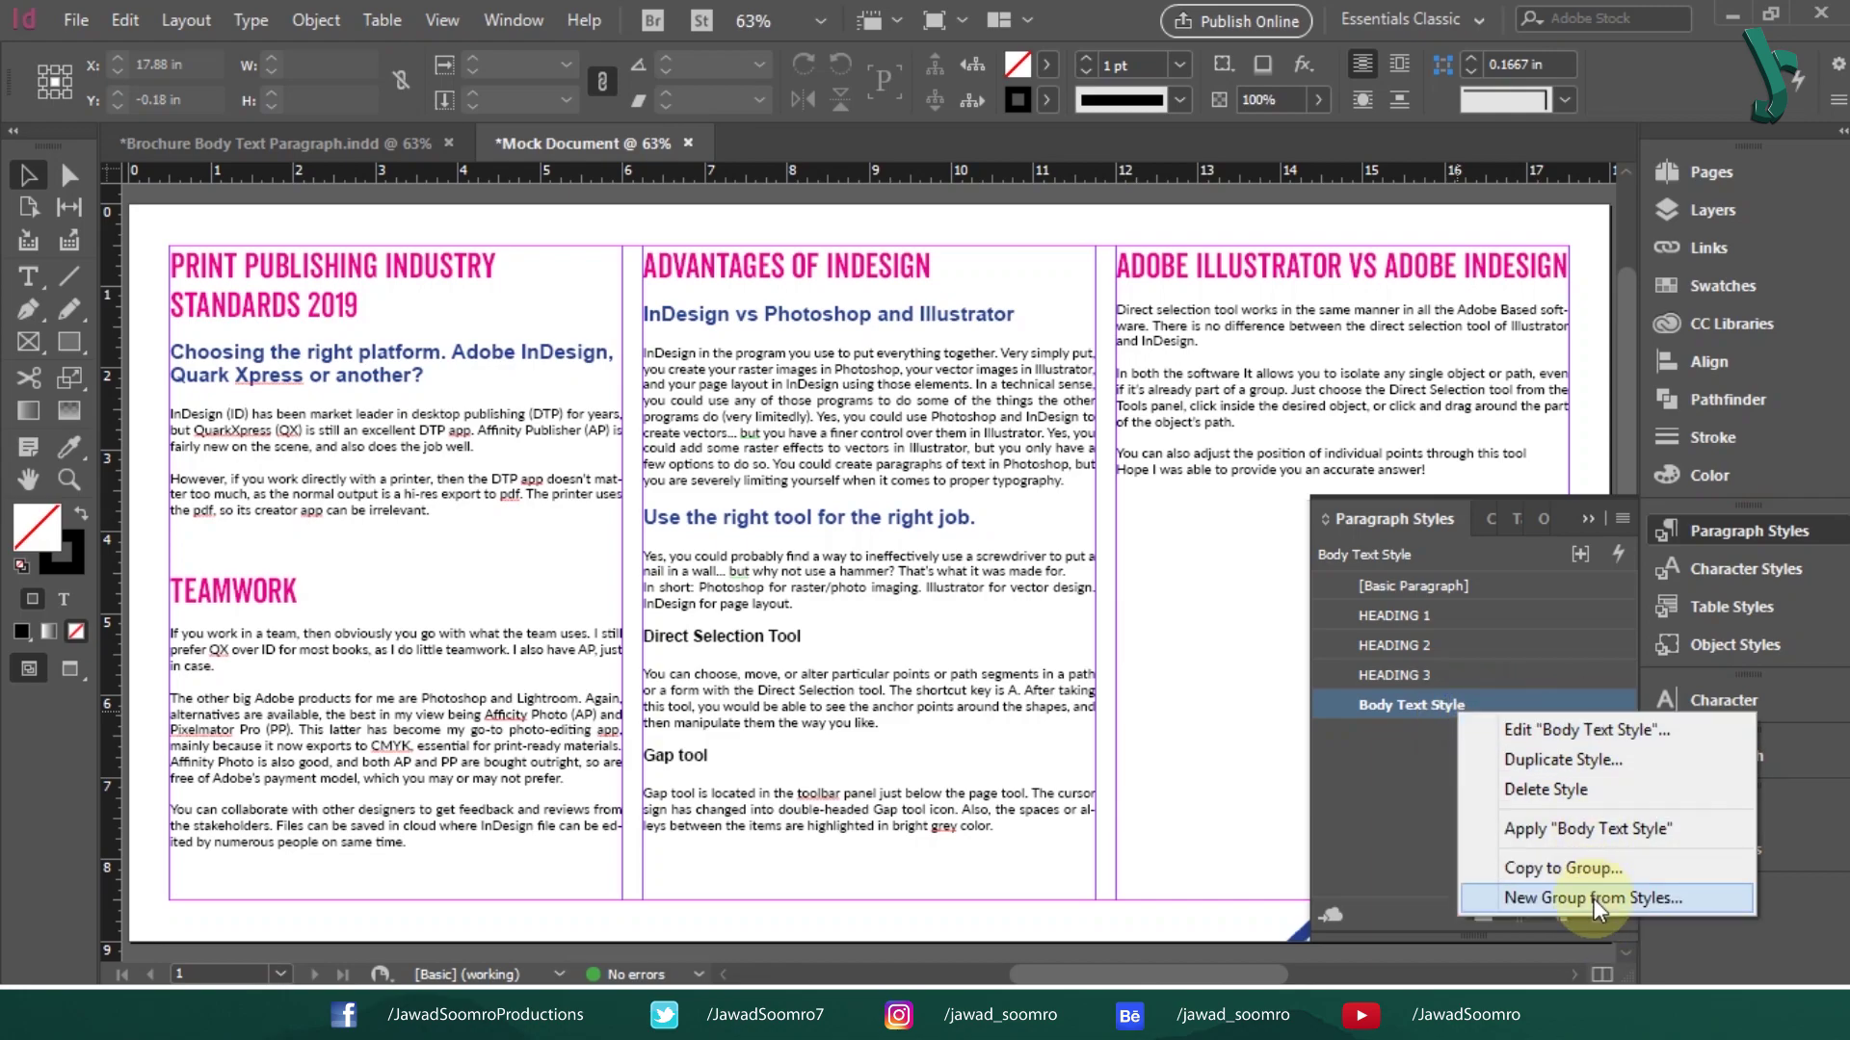
pyautogui.click(1447, 805)
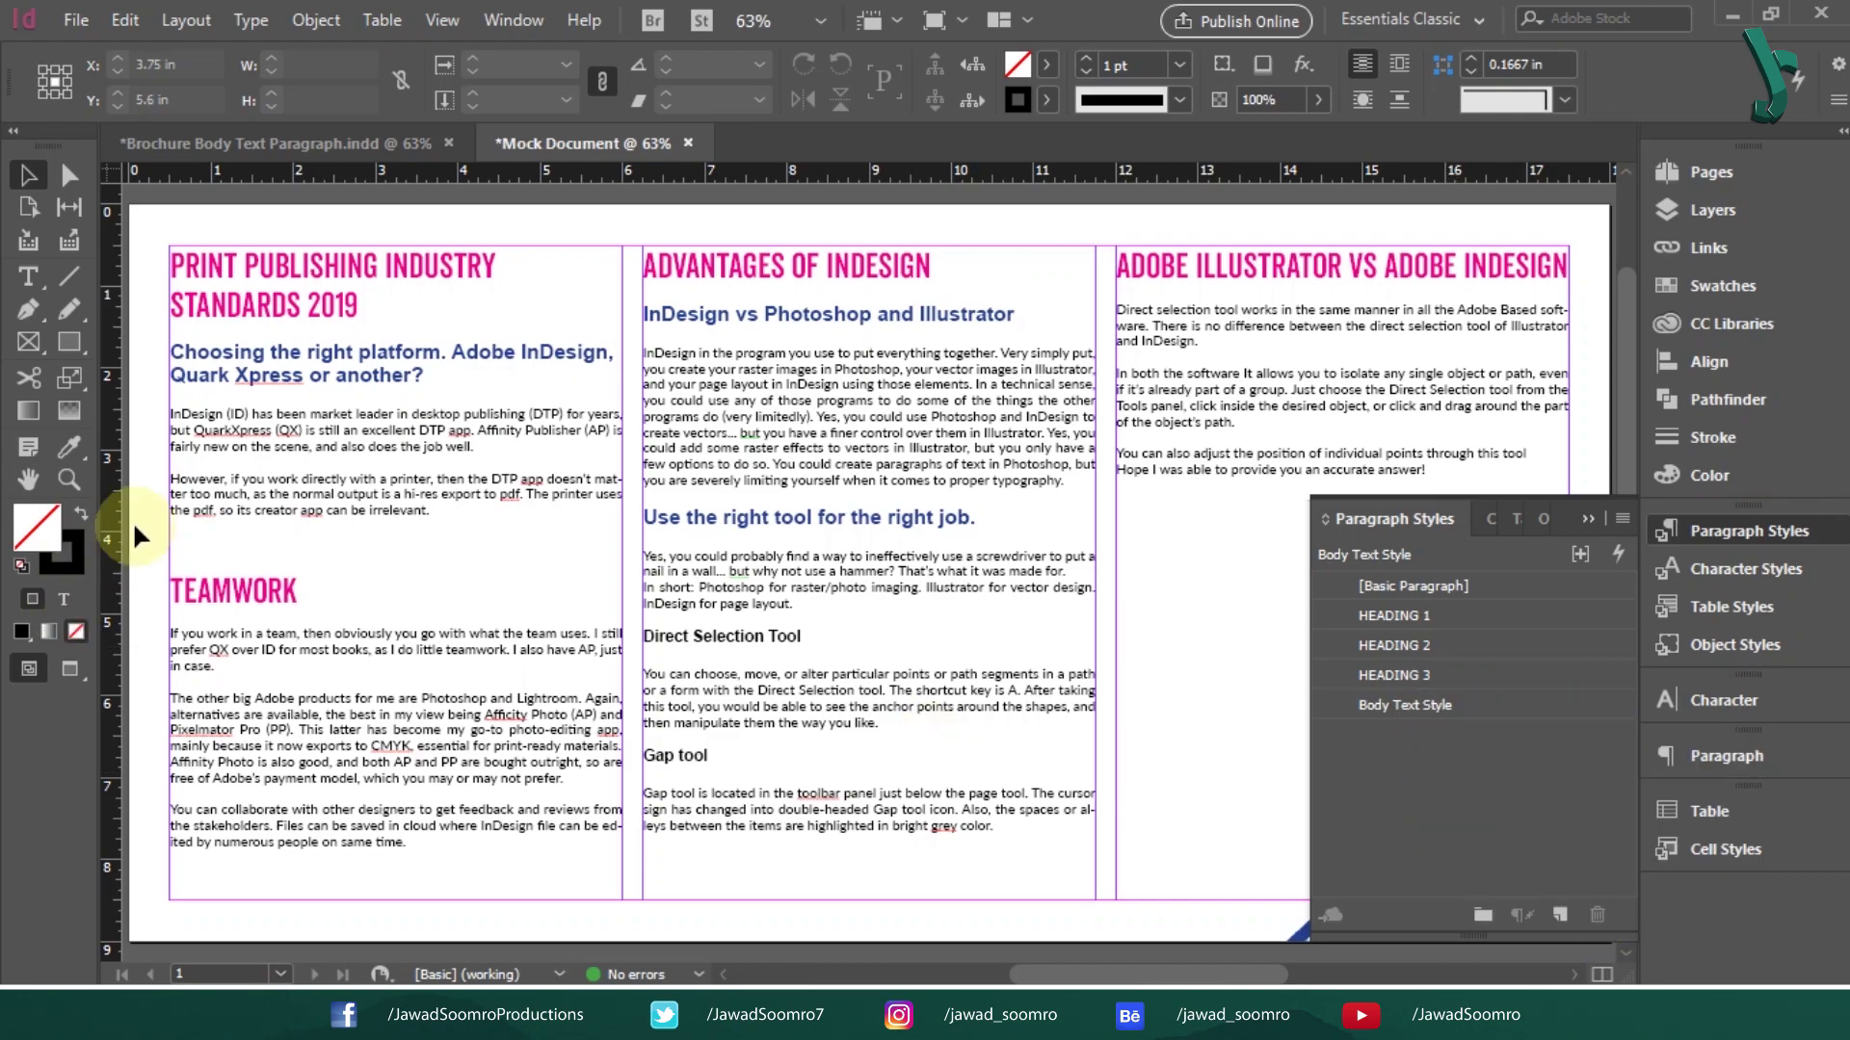
# Step: Change the font of the words "QuarkXpress (QX)" in the first body paragraph to Gobold Bold Regular
pyautogui.hotkey('ctrl', '=')
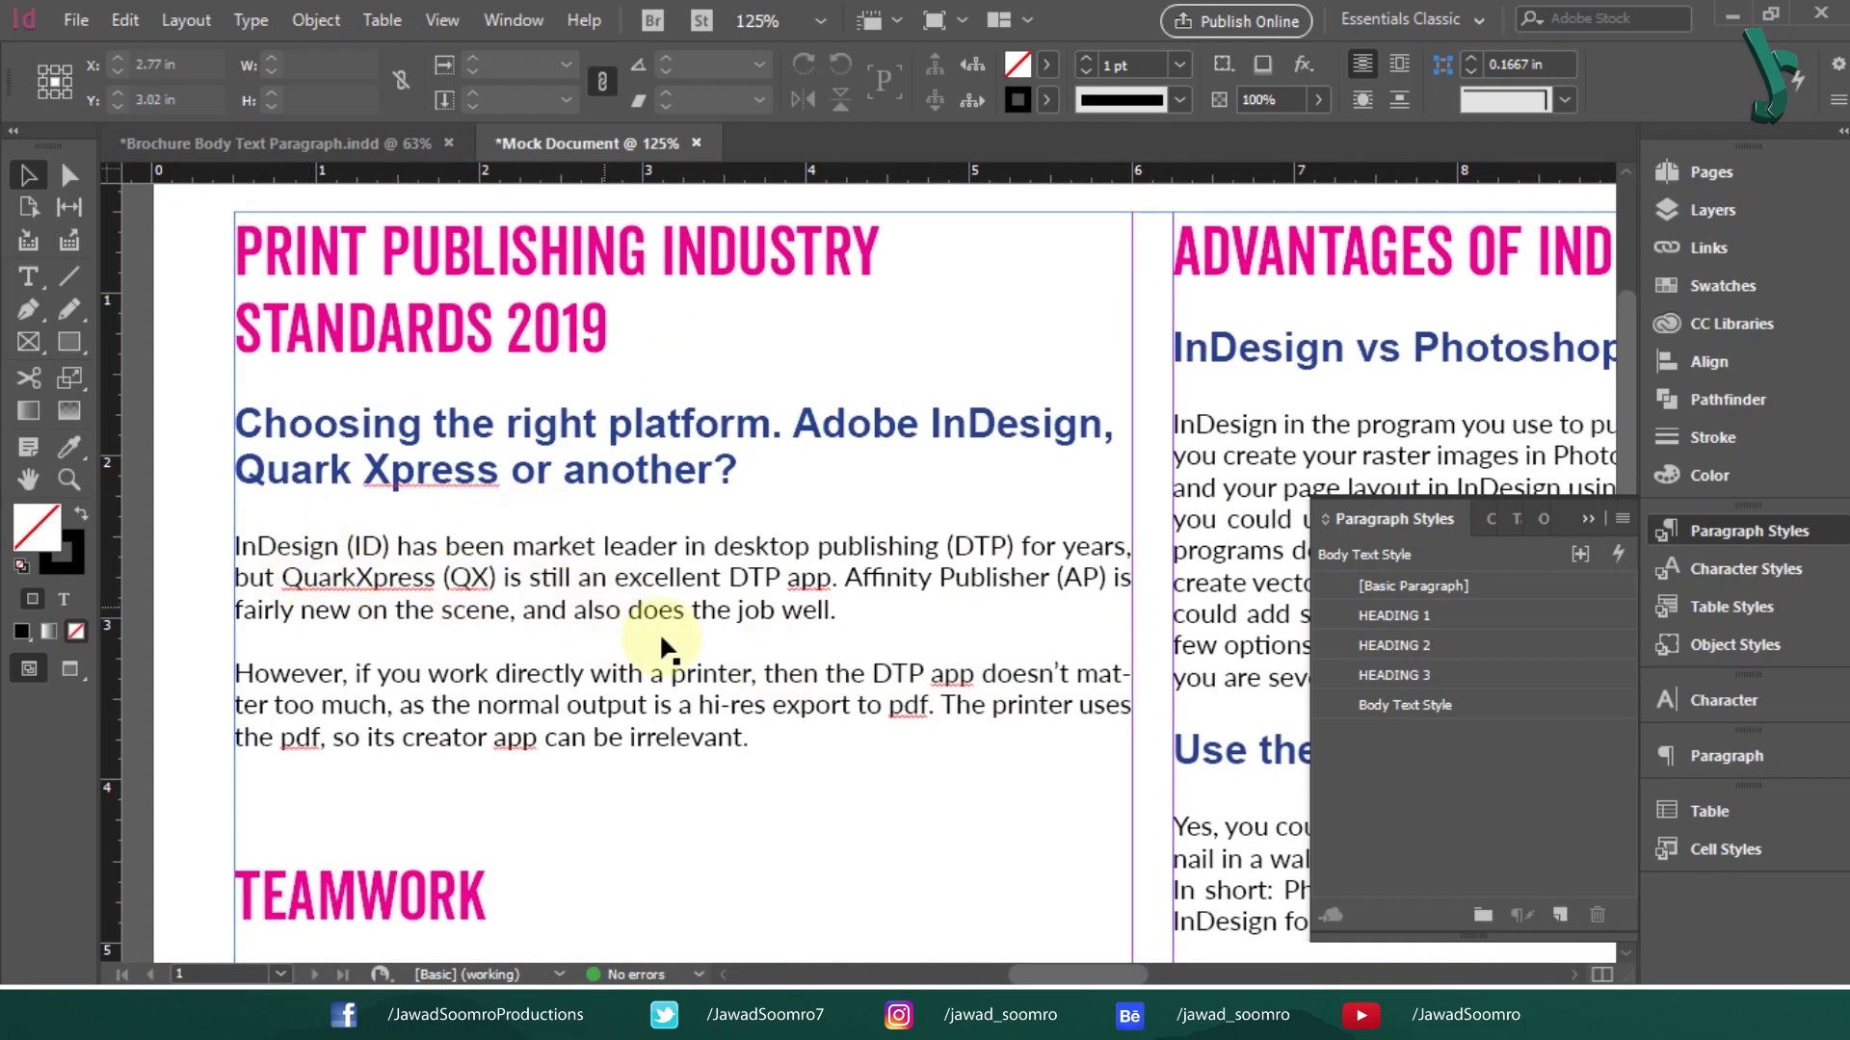
pyautogui.click(306, 580)
pyautogui.click(307, 580)
pyautogui.moveTo(283, 578); pyautogui.dragTo(496, 578)
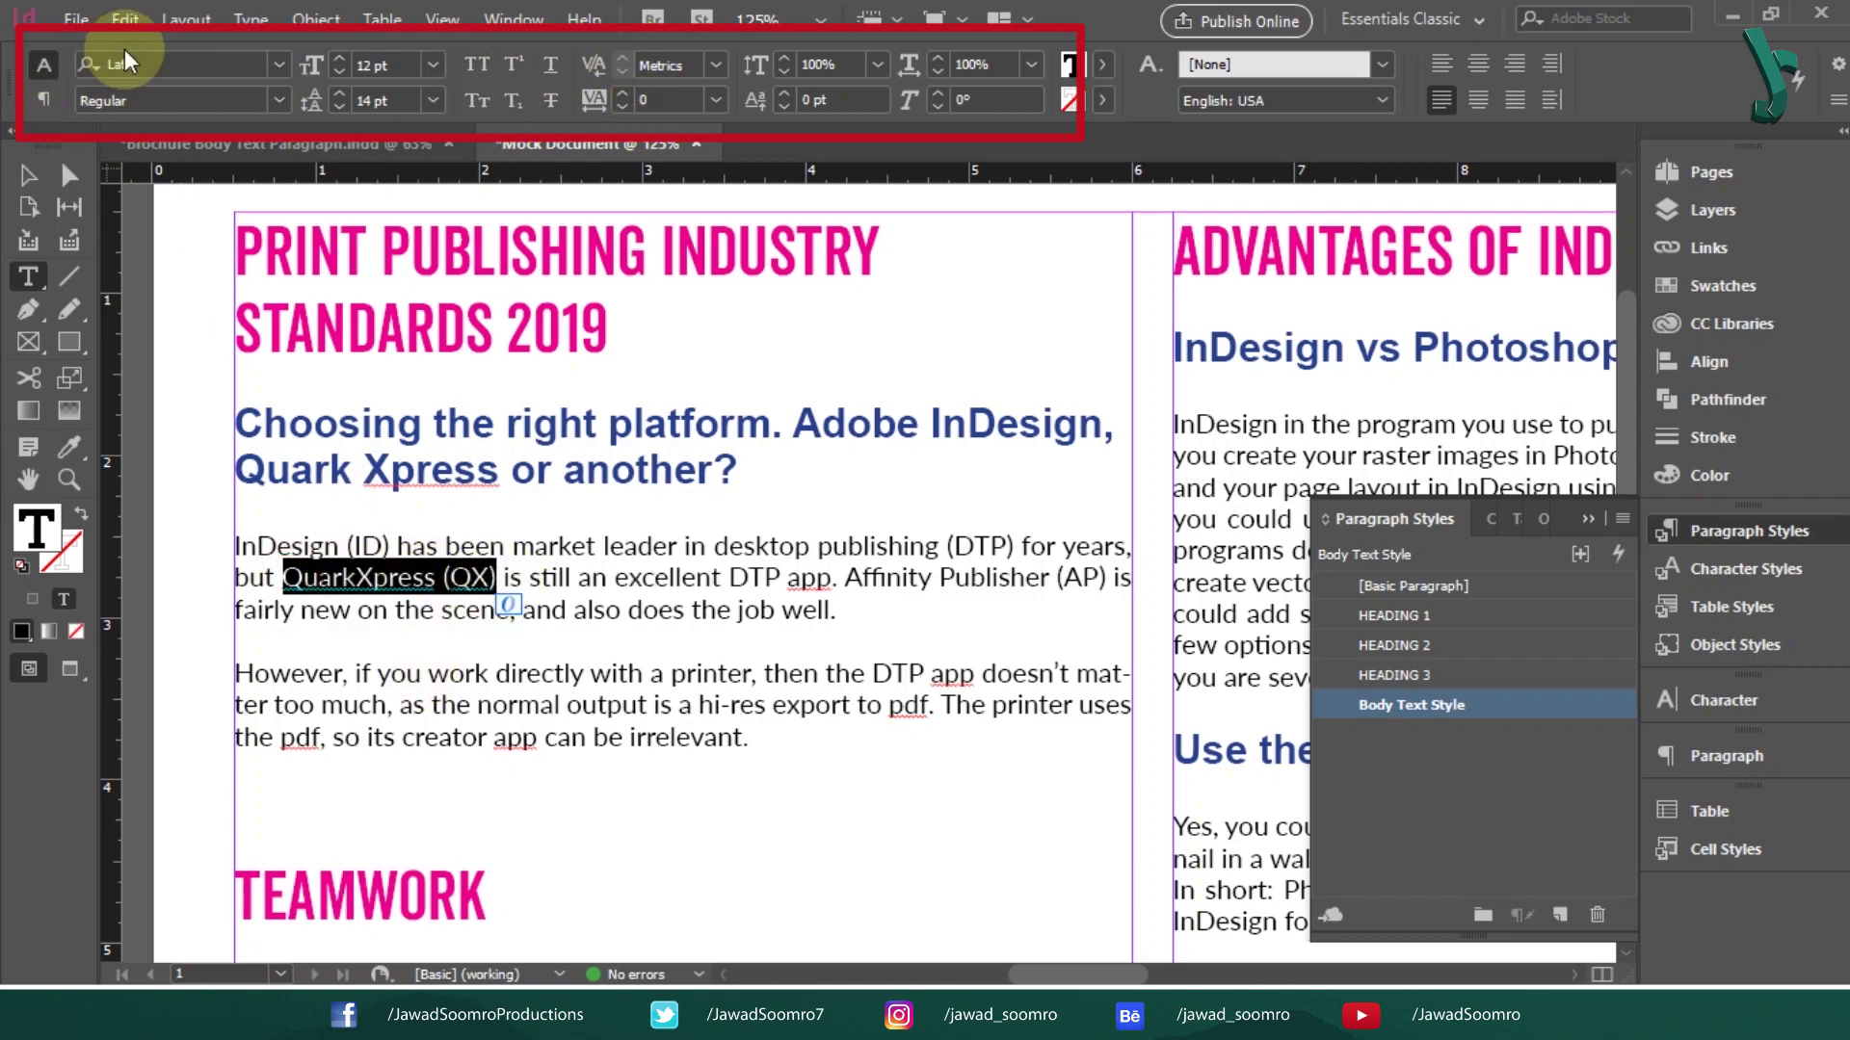
pyautogui.click(173, 65)
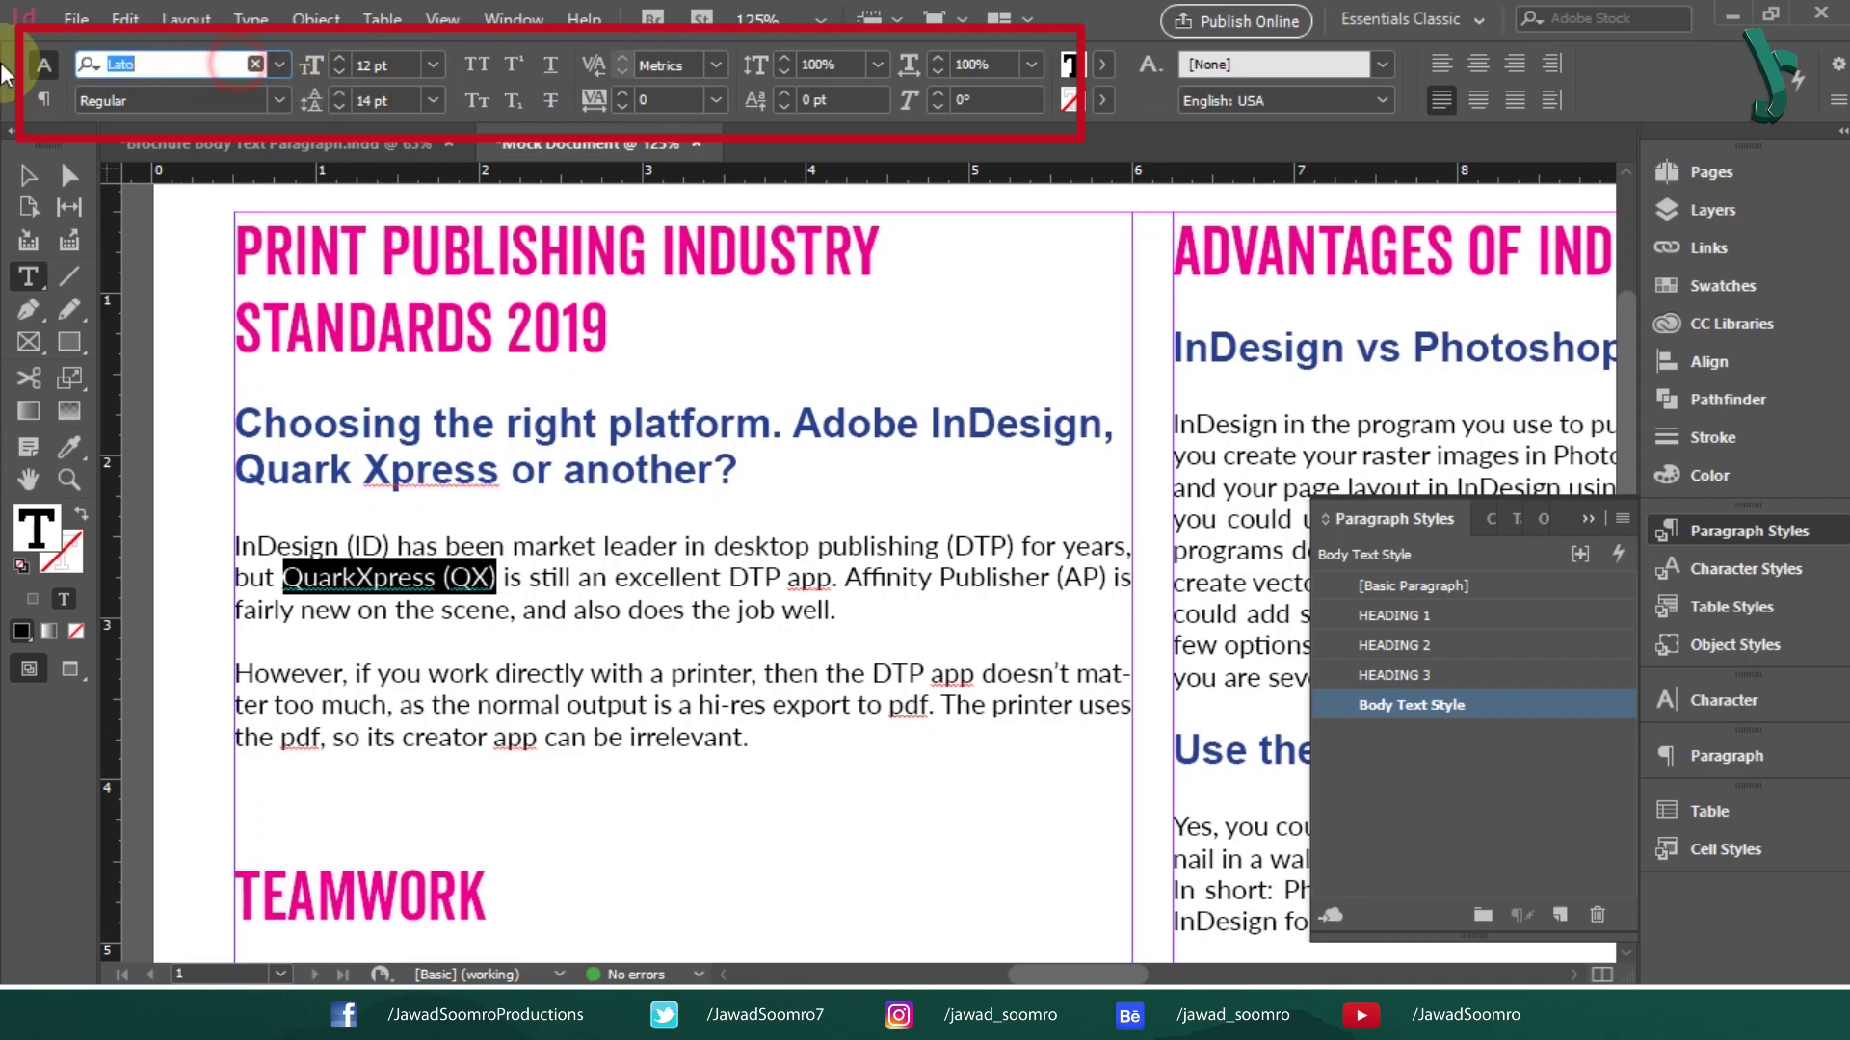
pyautogui.write('gobold')
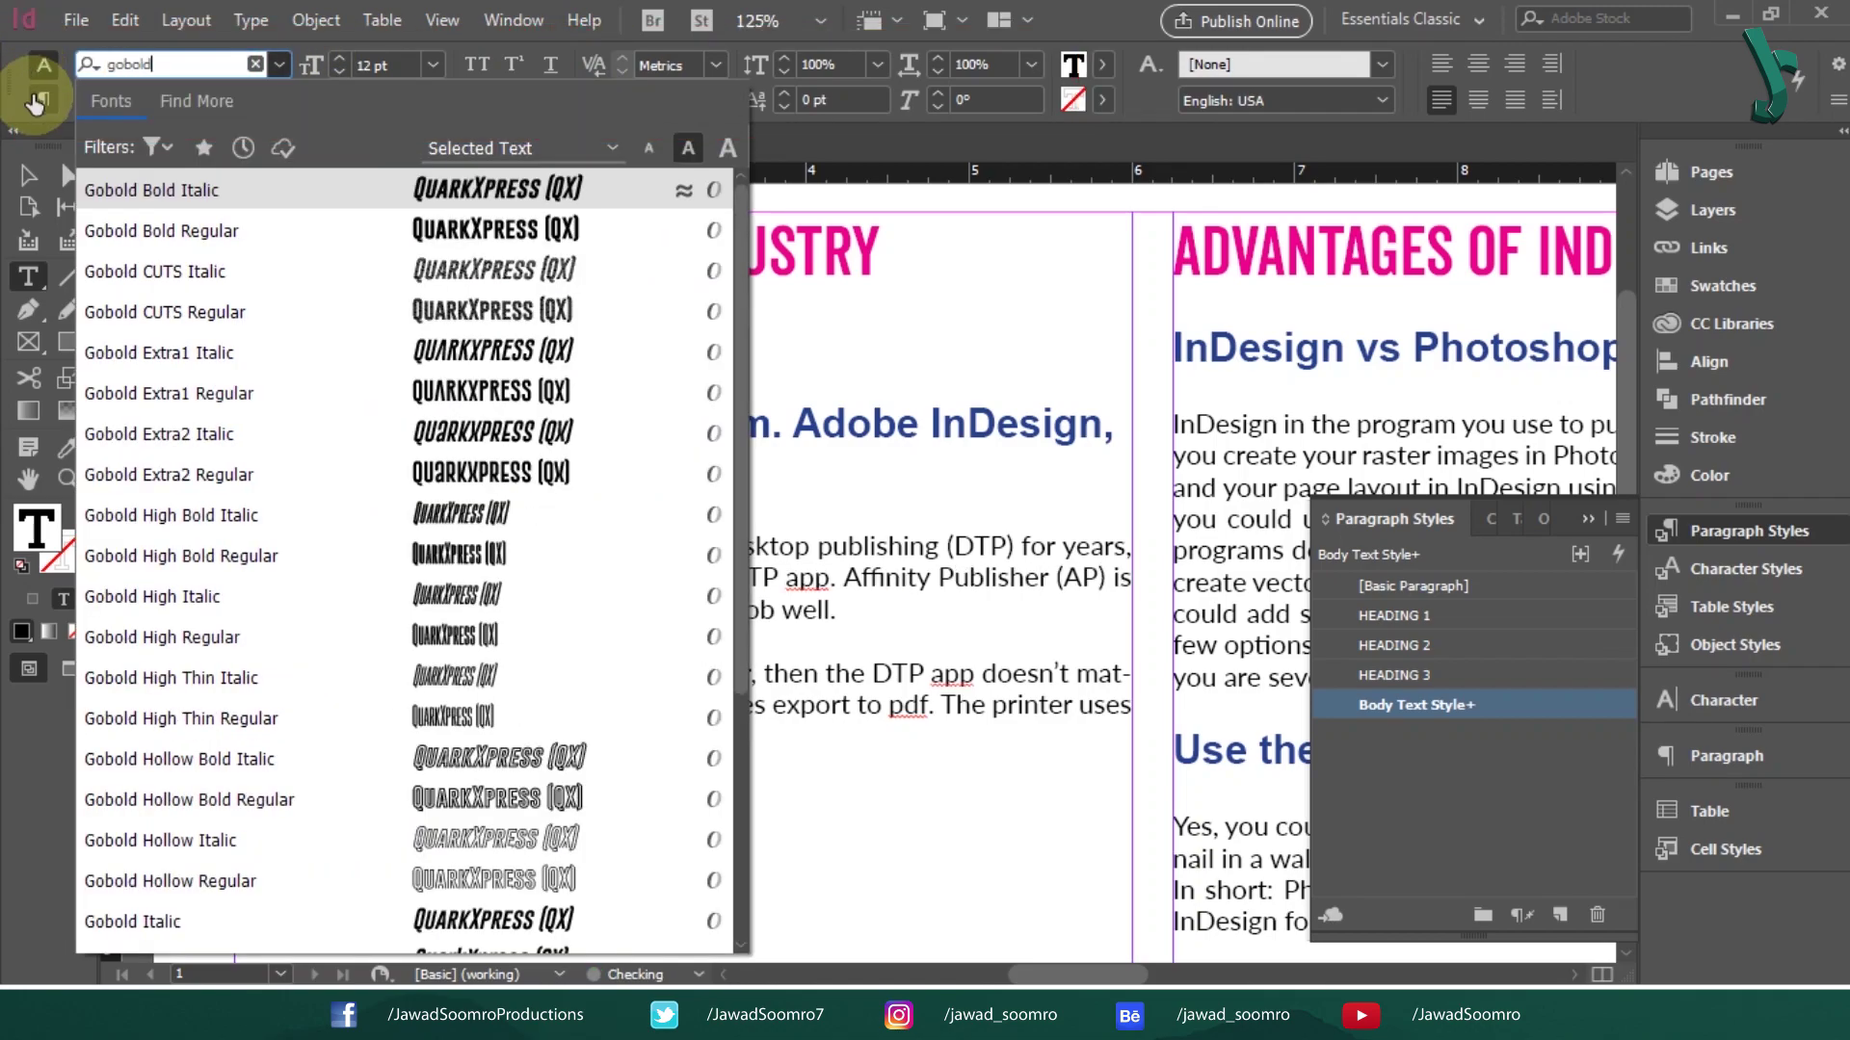
pyautogui.click(246, 231)
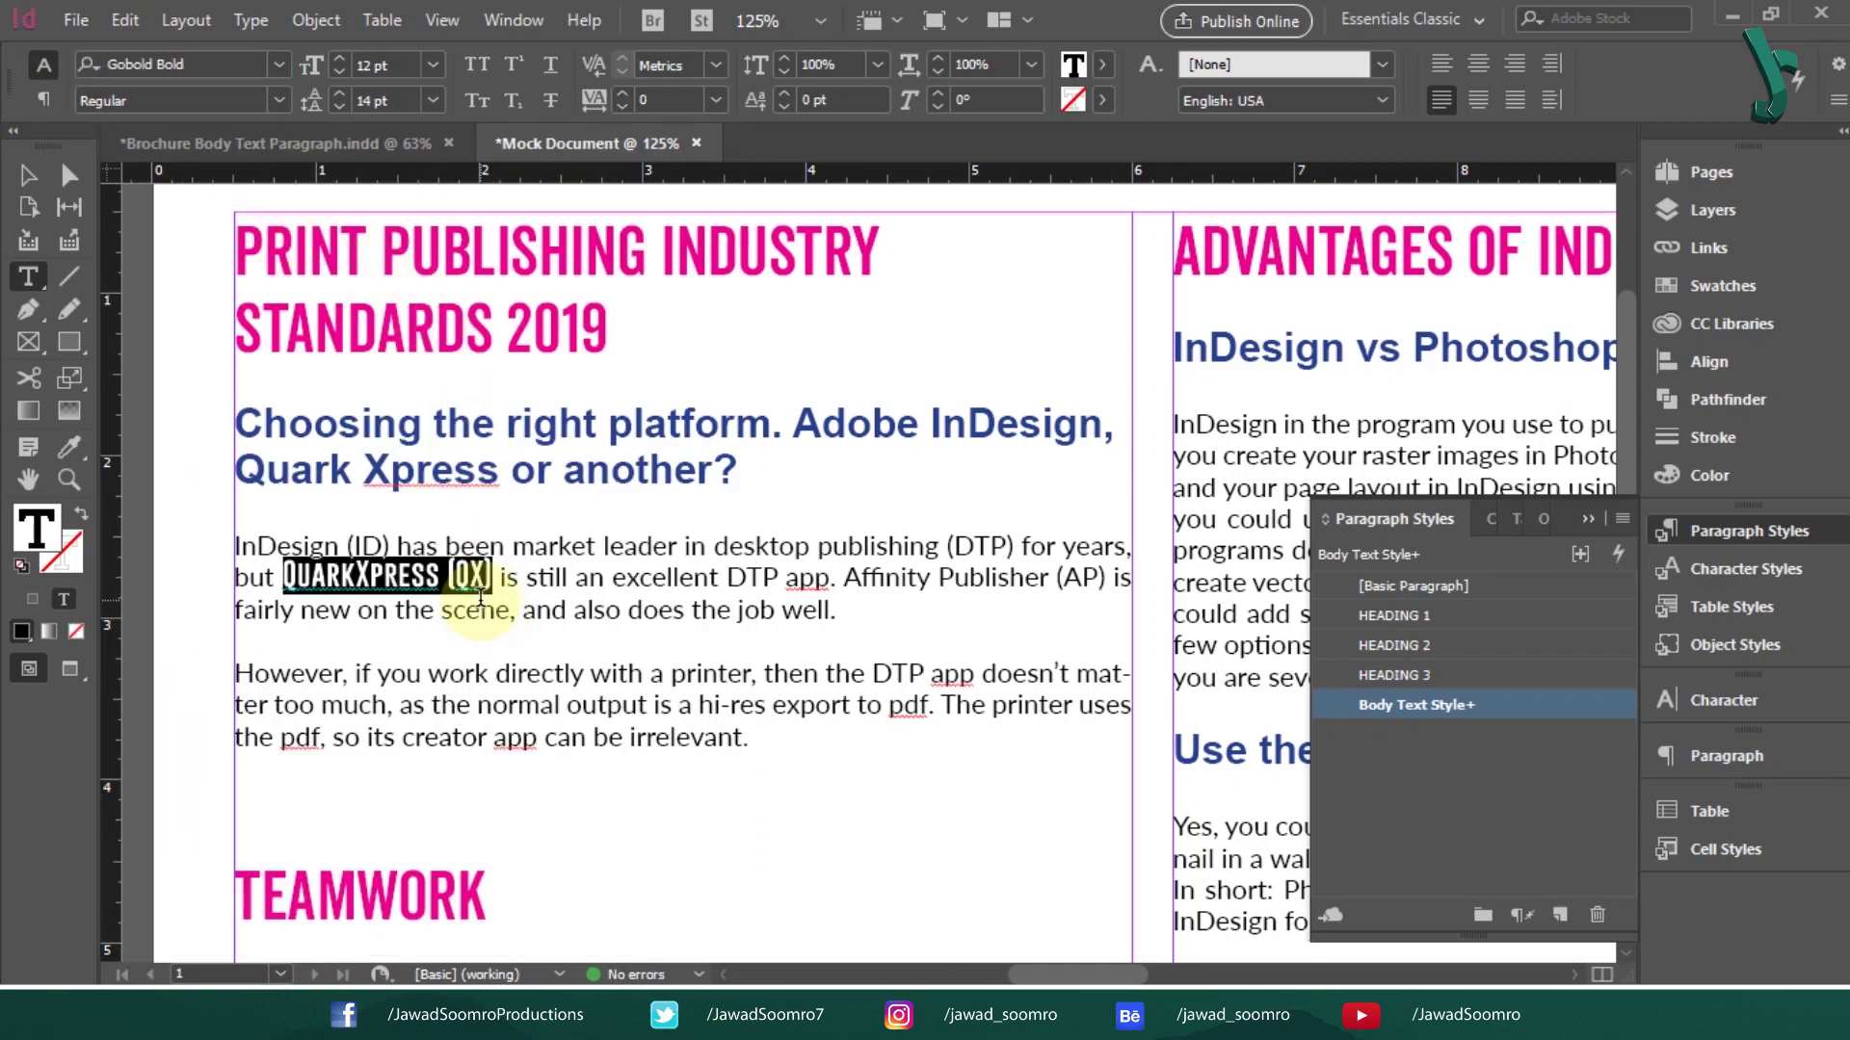
# Step: Increase the font size of the words "QuarkXpress (QX)" to 16 pt and deselect them
pyautogui.click(433, 62)
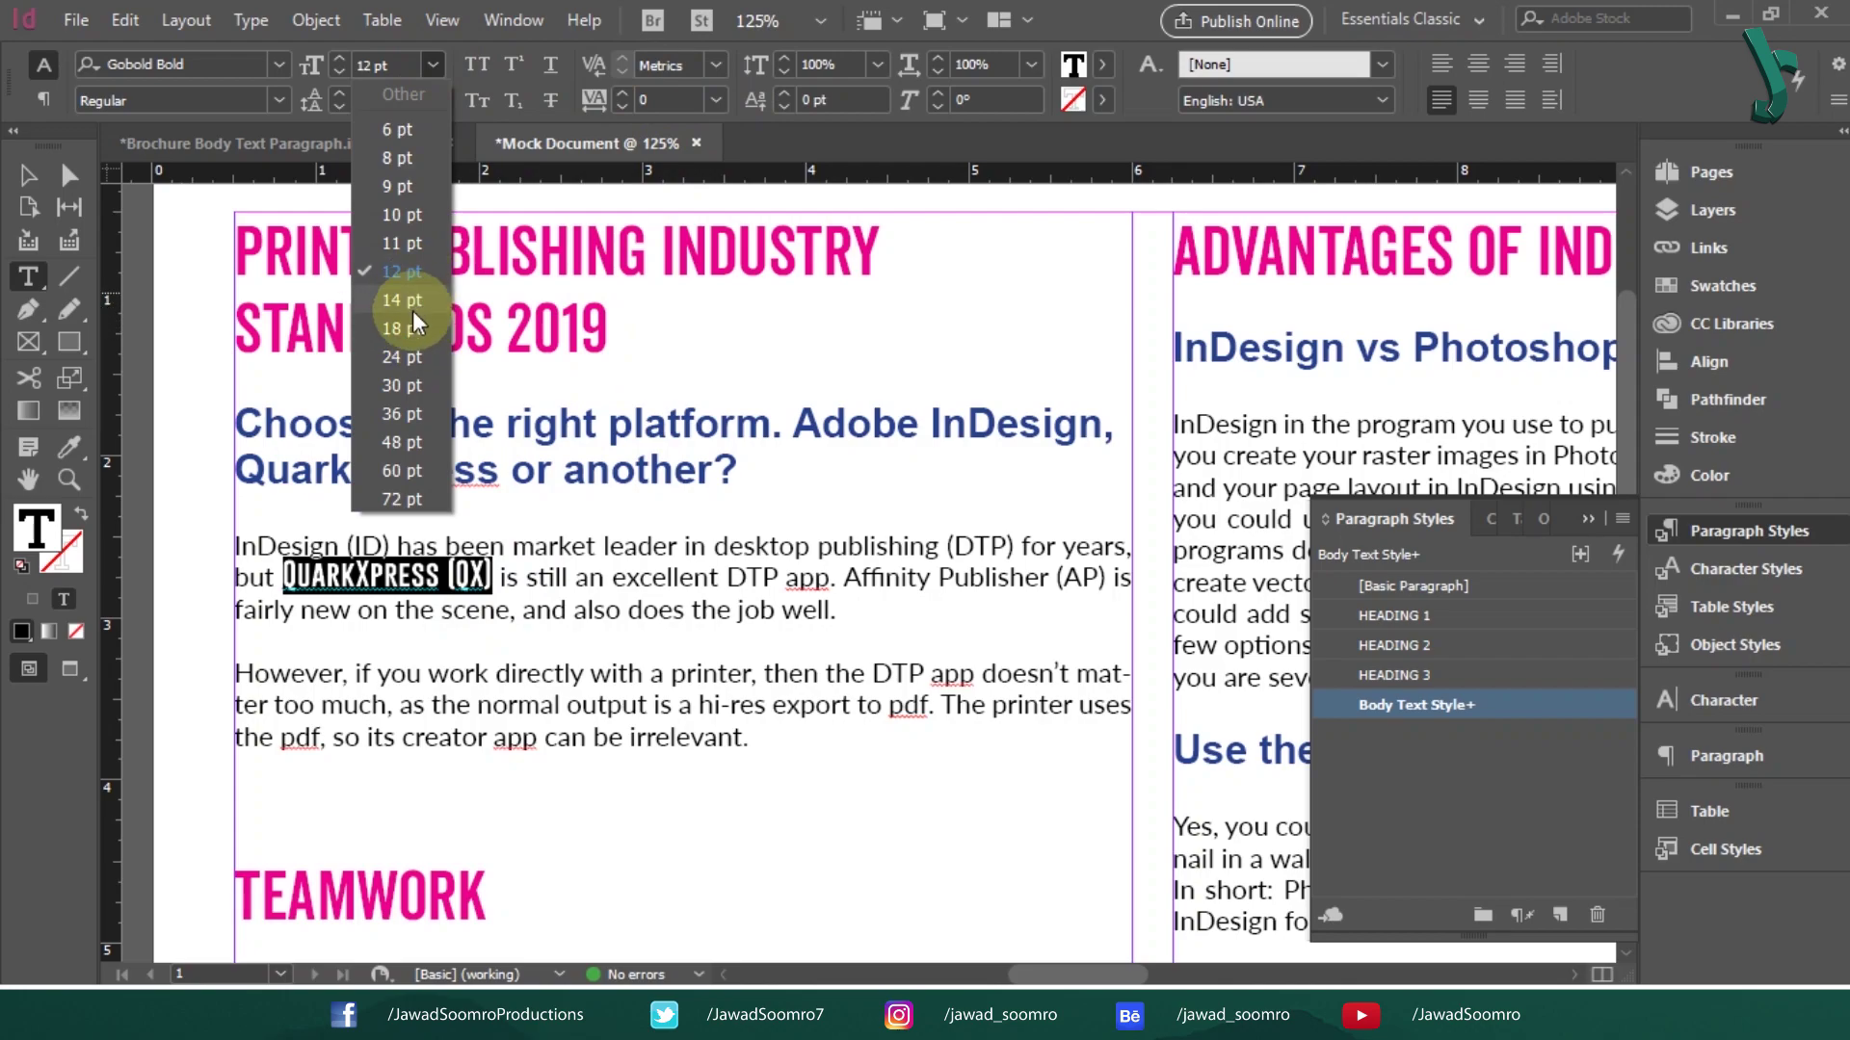
pyautogui.click(339, 58)
pyautogui.click(337, 56)
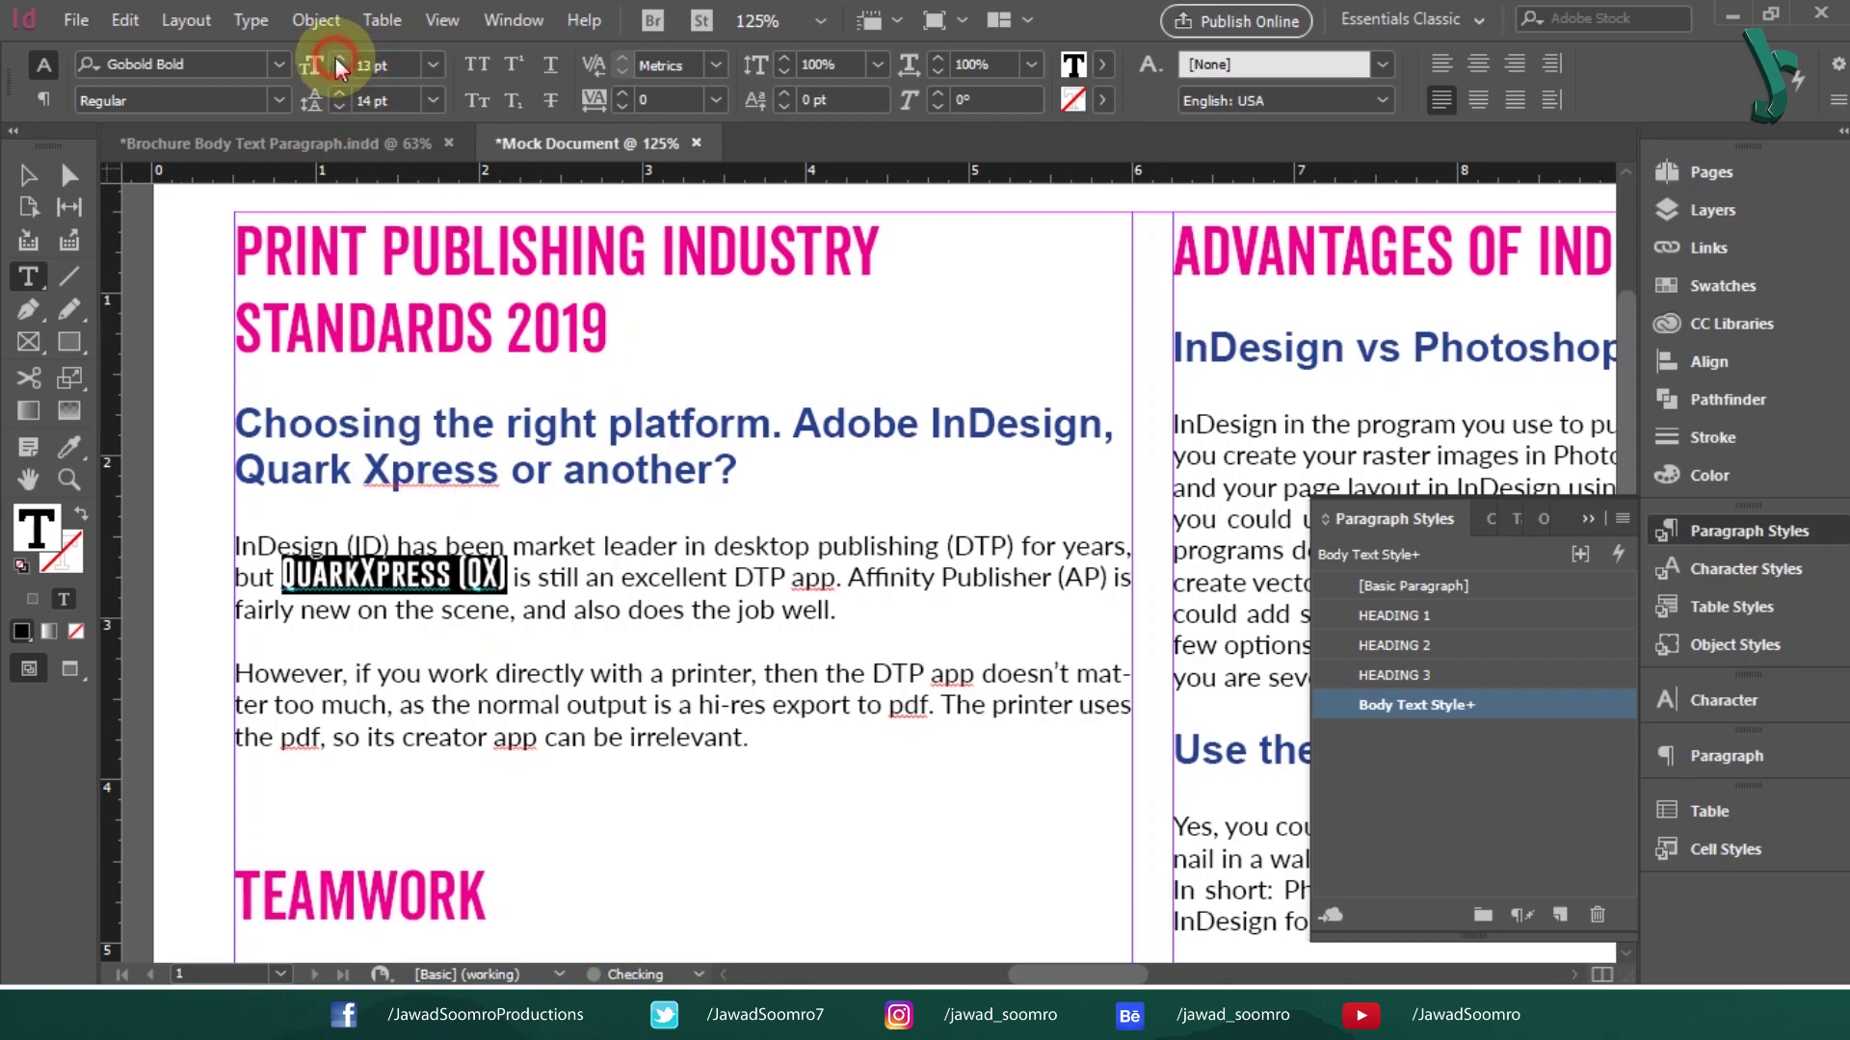
pyautogui.click(340, 56)
pyautogui.click(339, 56)
pyautogui.click(339, 56)
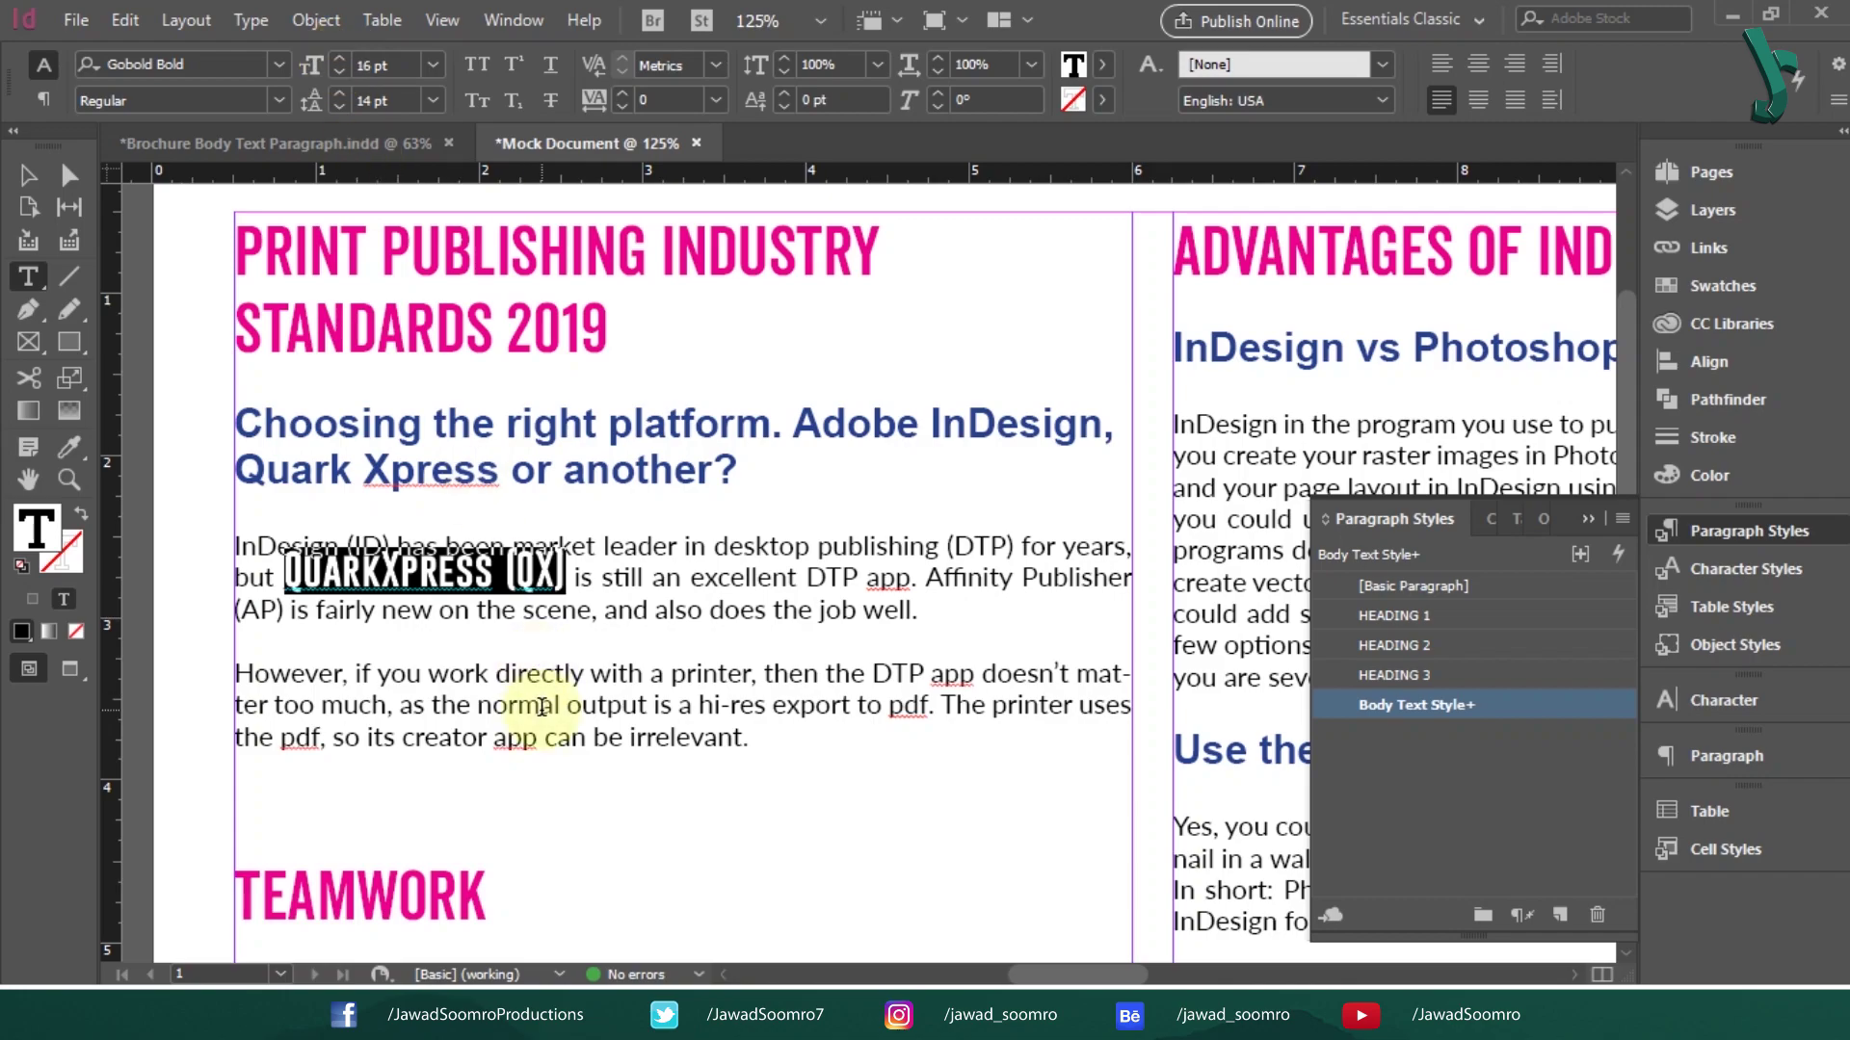
pyautogui.click(518, 587)
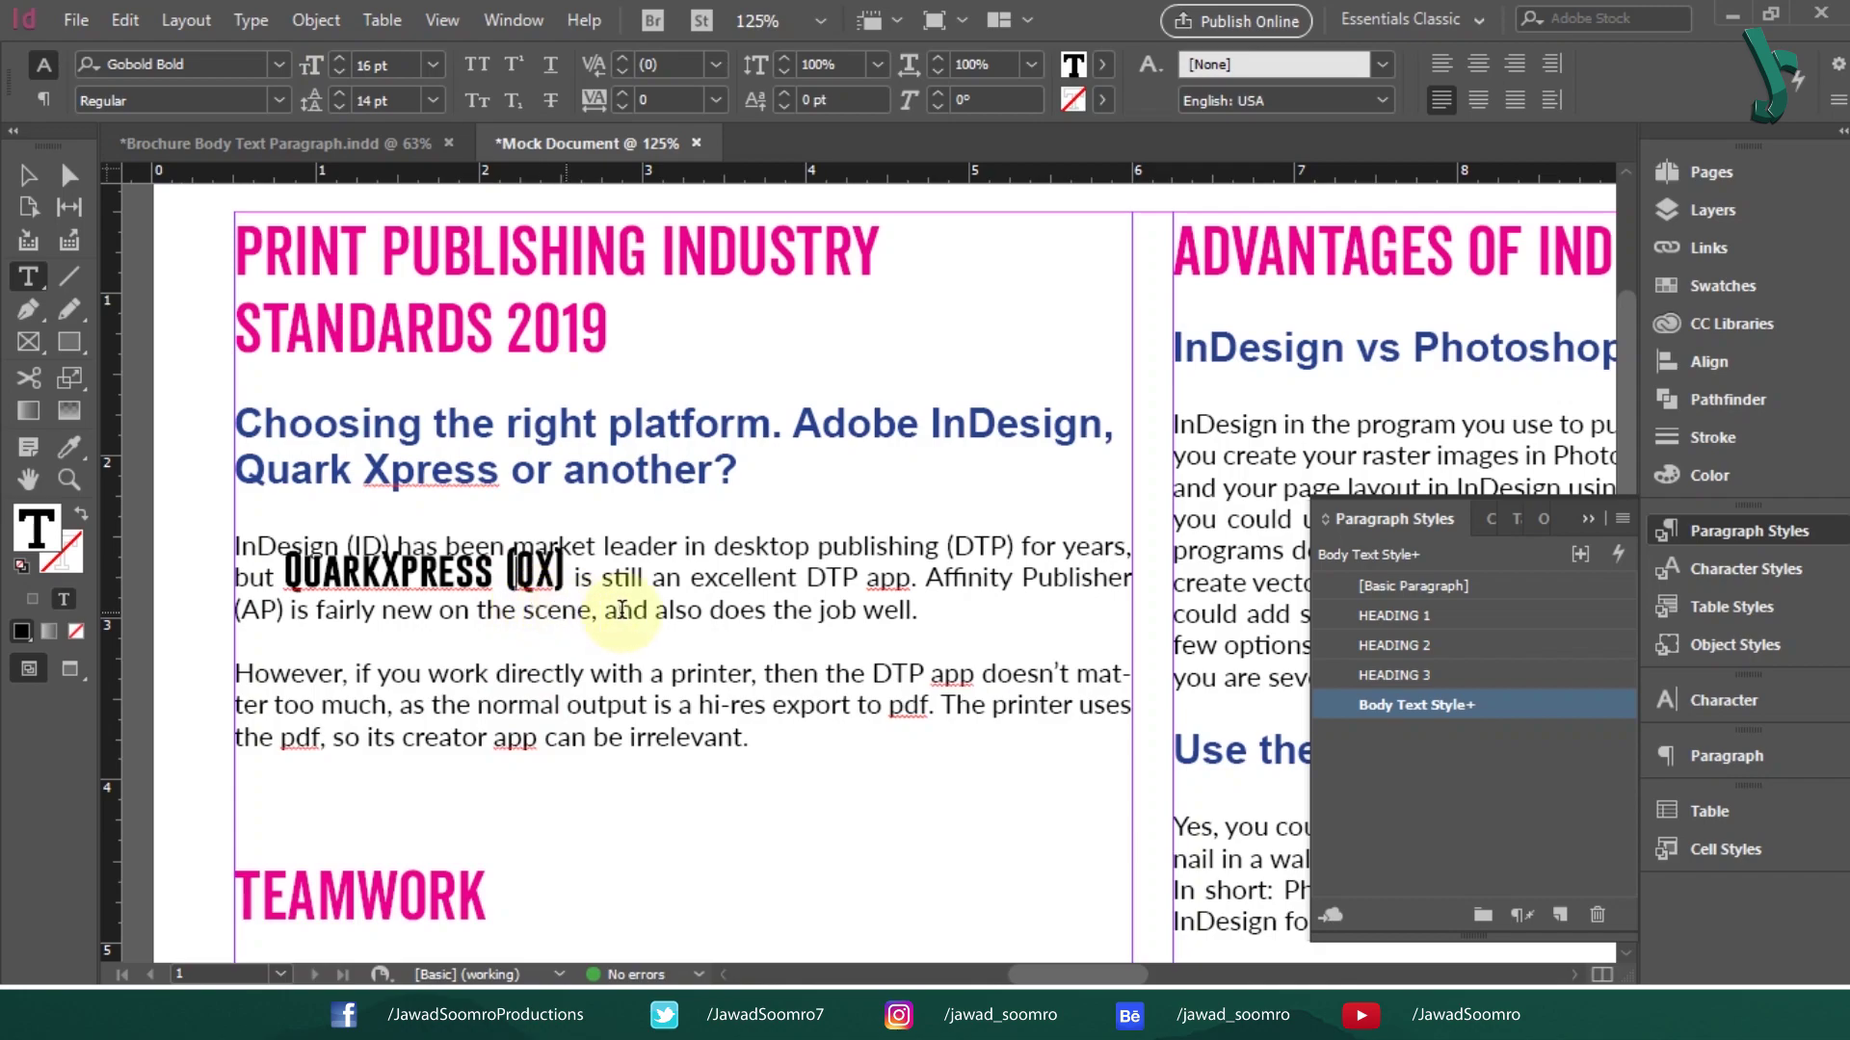
# Step: Redefine the Body Text Style from the overridden formatting of "QuarkXpress (QX)"
pyautogui.rightClick(1453, 698)
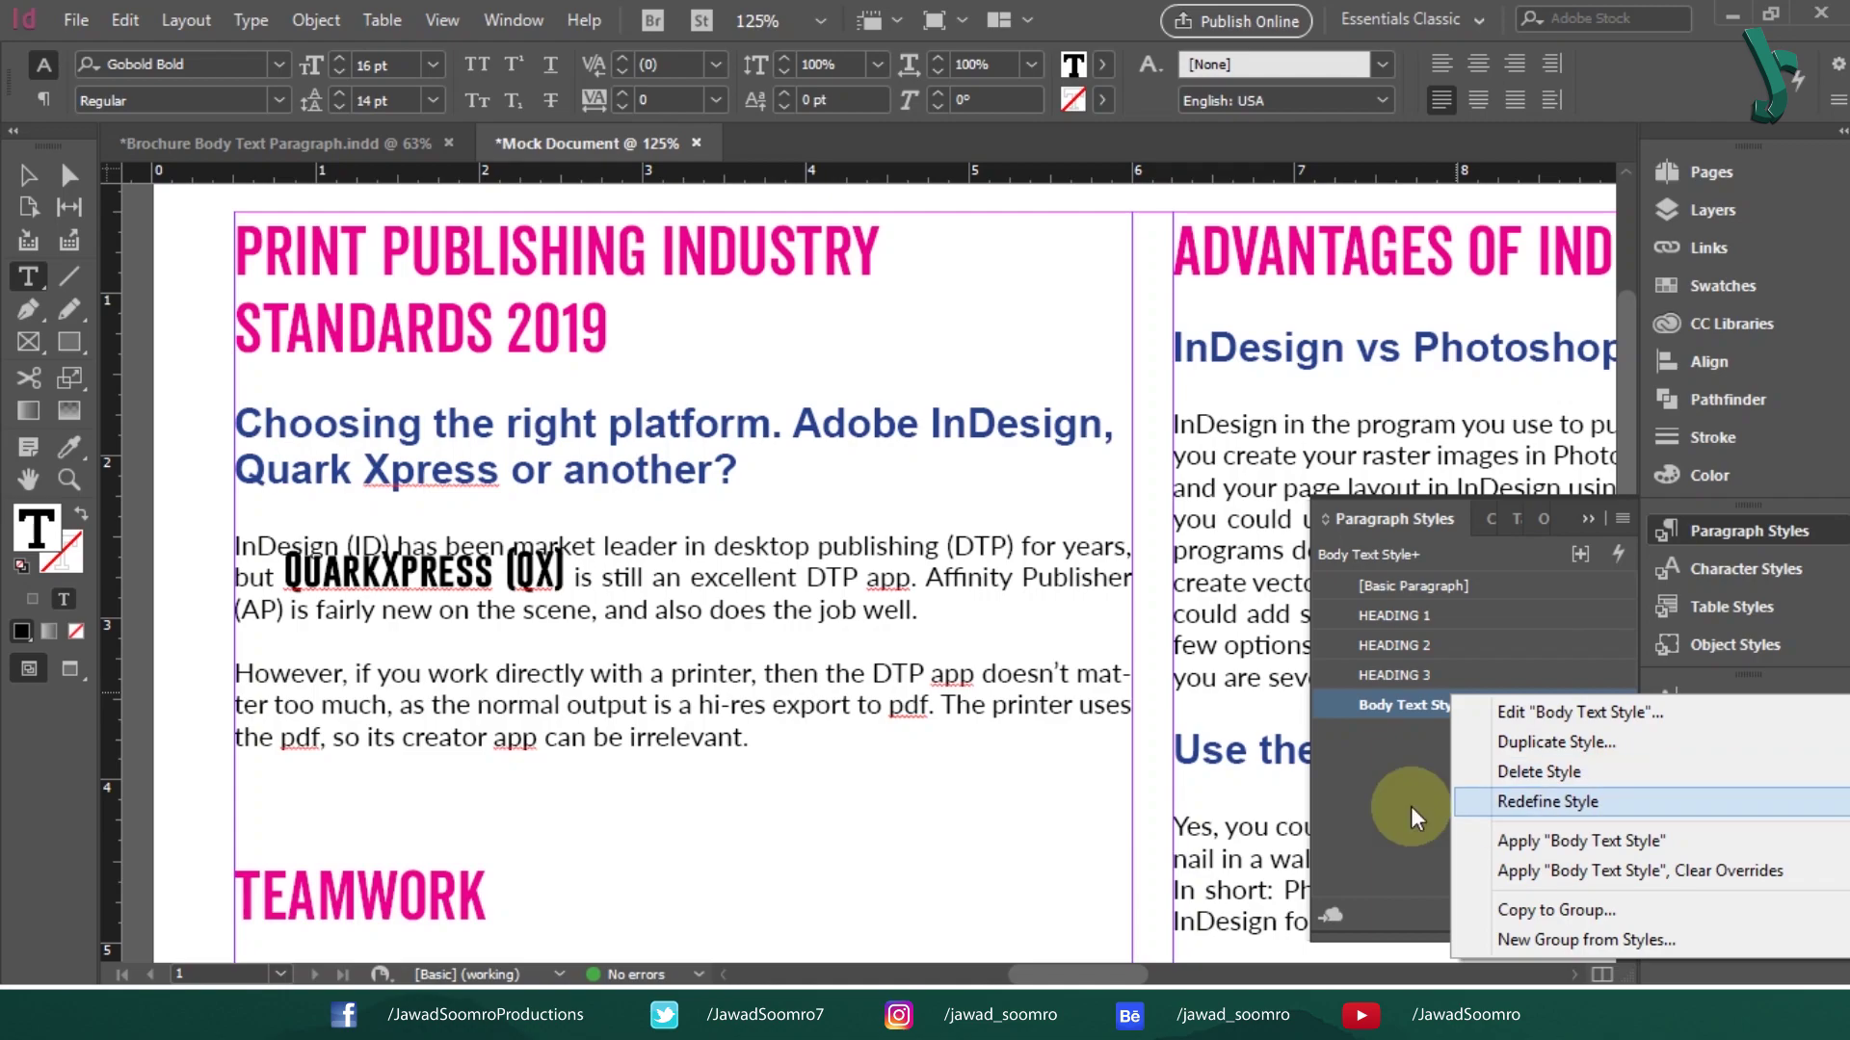
pyautogui.click(1409, 771)
pyautogui.rightClick(1427, 708)
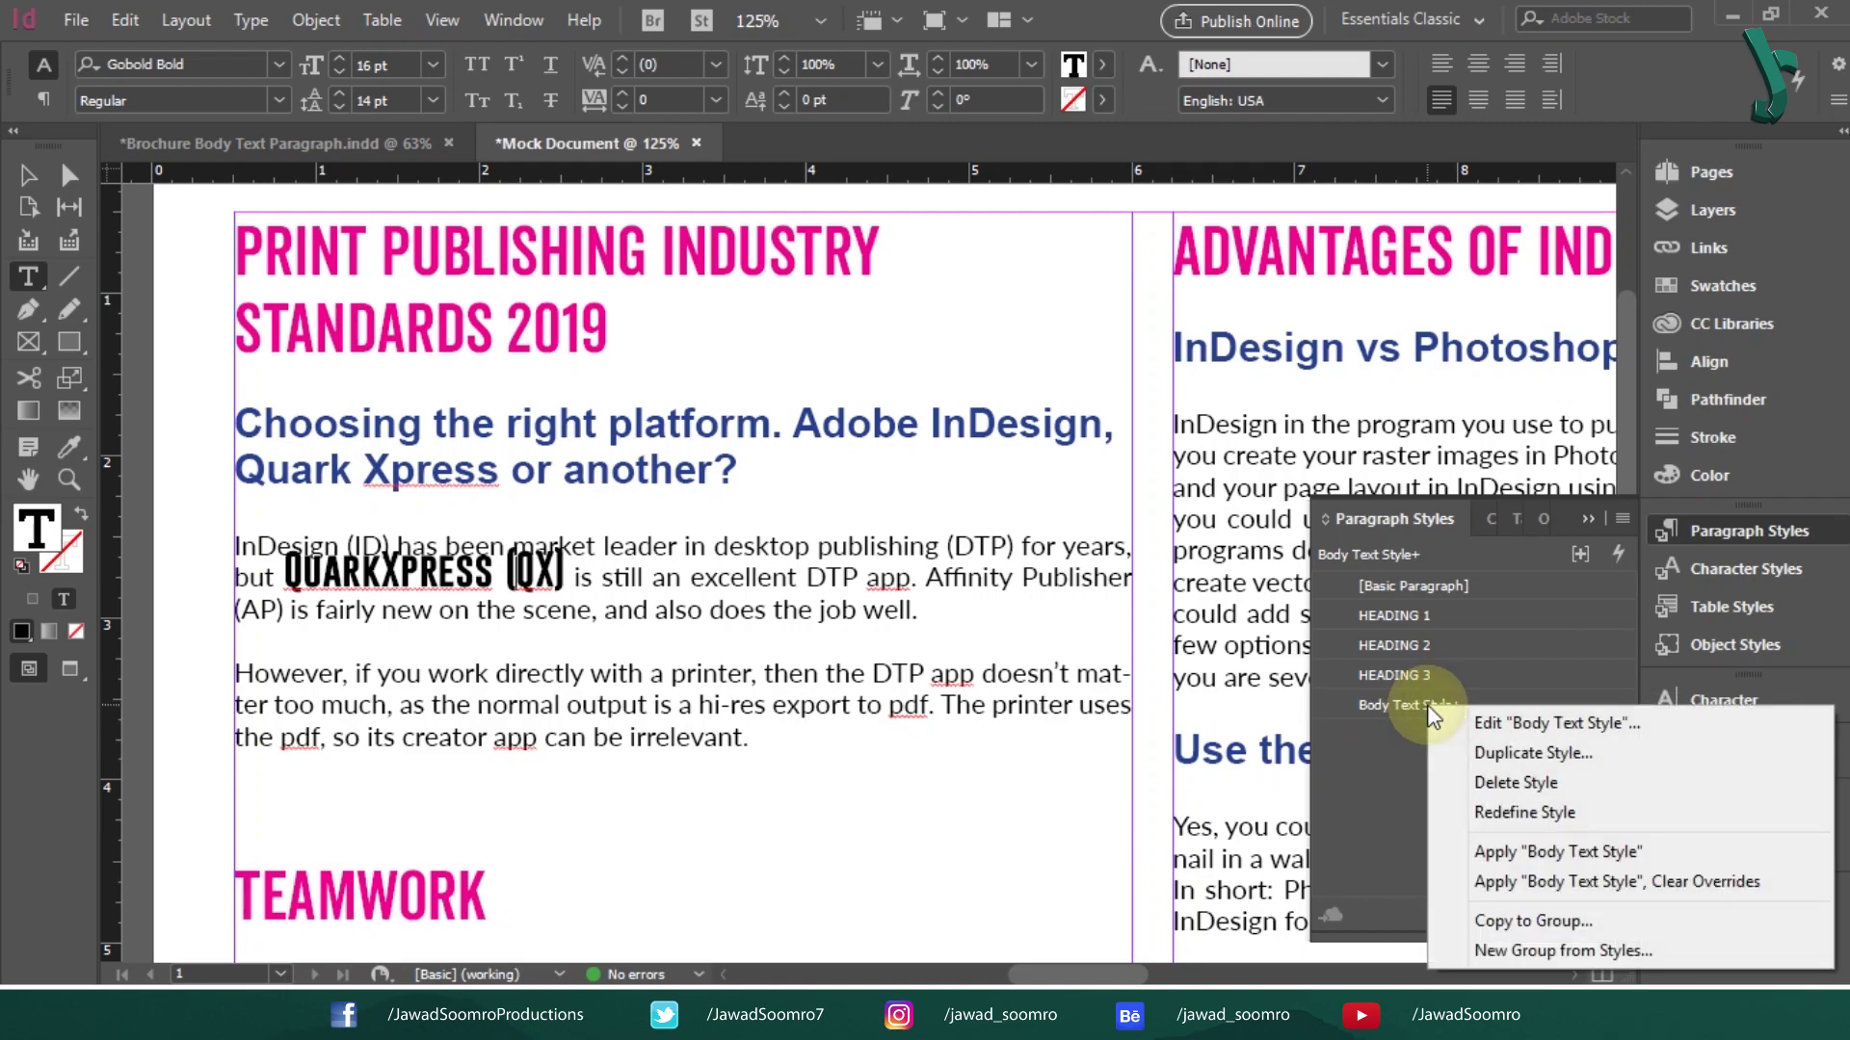
pyautogui.click(1522, 817)
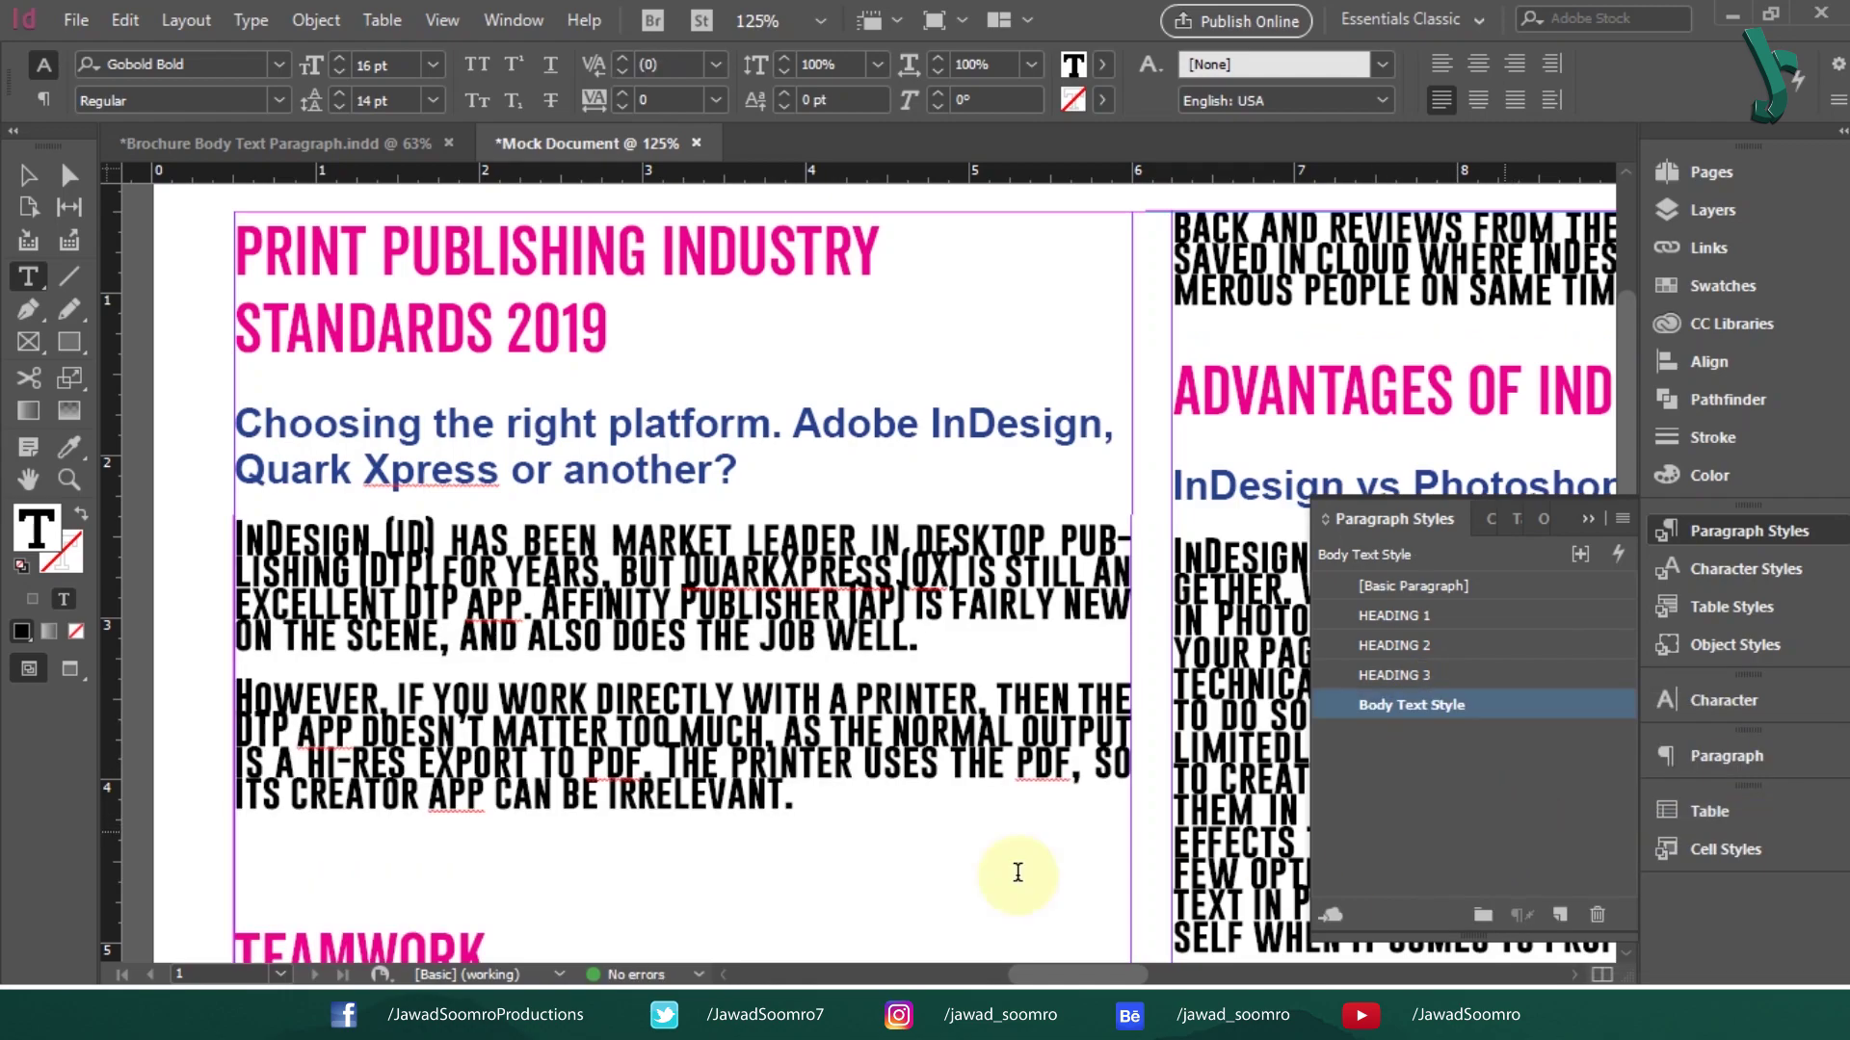
# Step: Examine the body paragraphs across all three columns for the effect of the redefined Body Text Style
pyautogui.click(27, 175)
pyautogui.hotkey('ctrl', 'alt', '0')
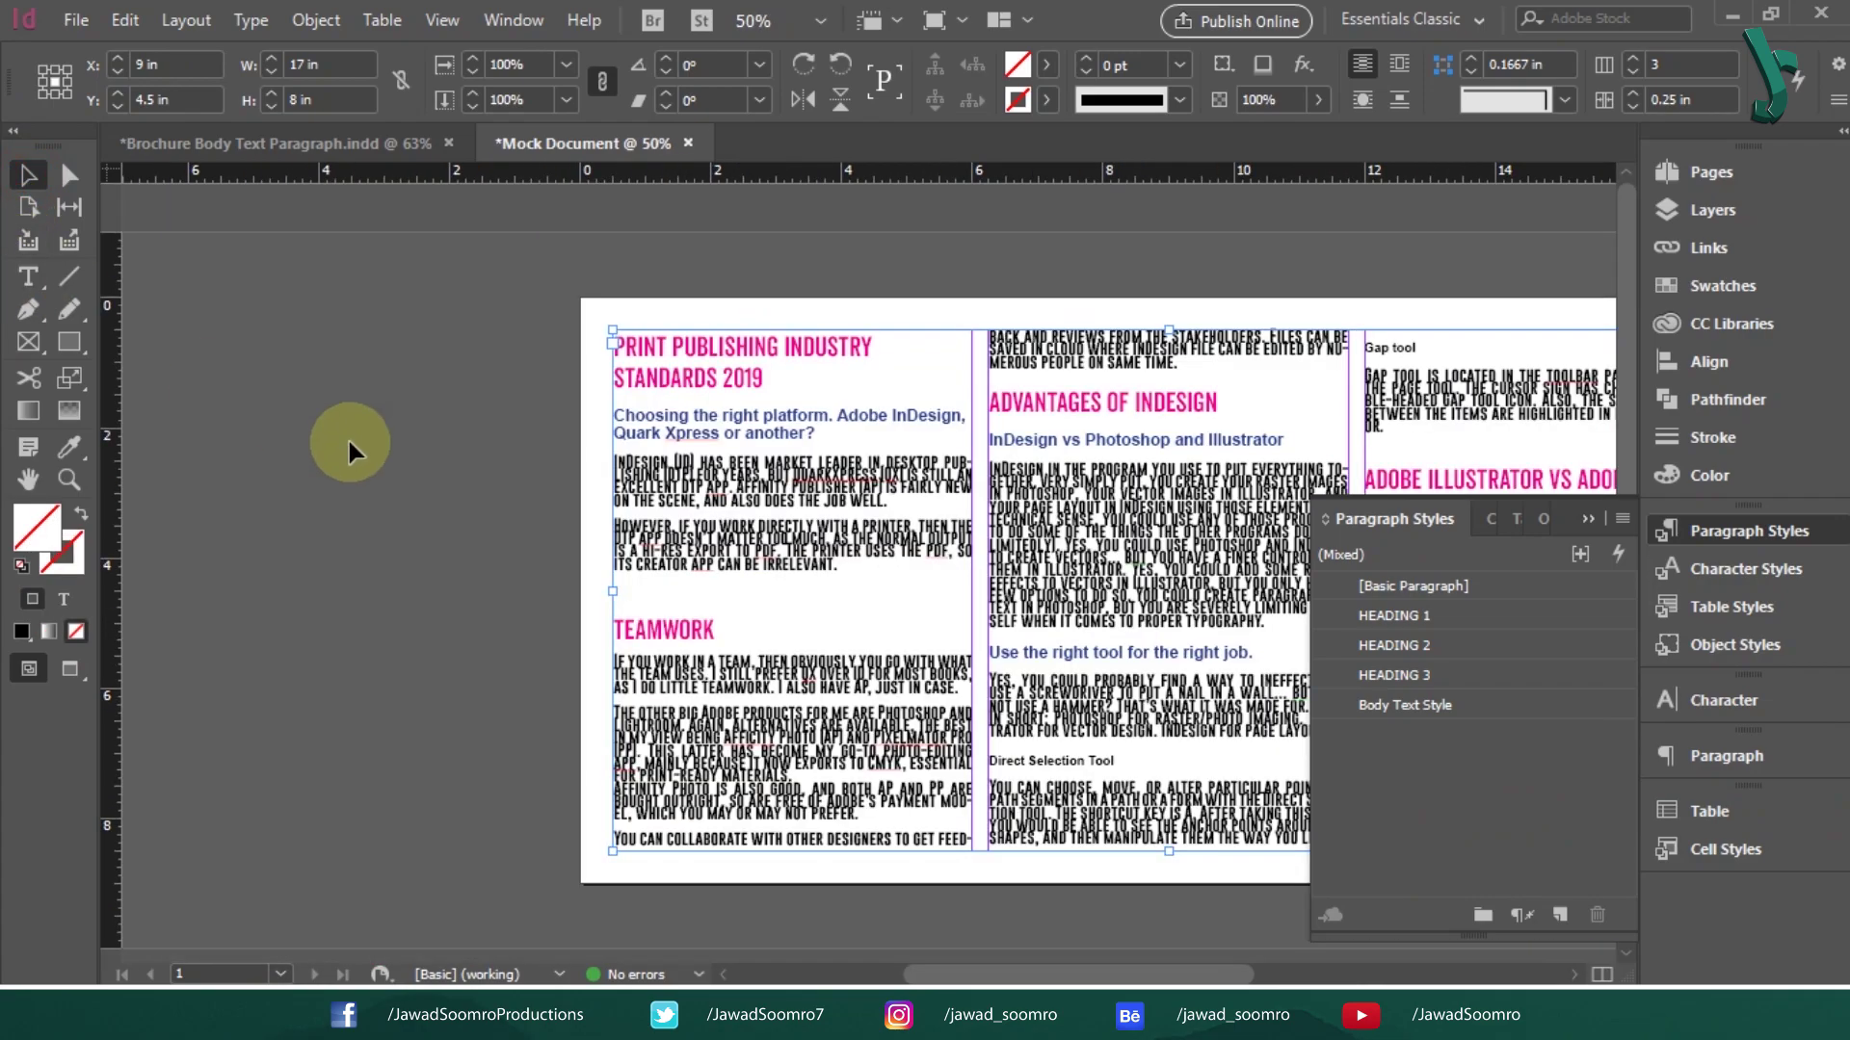
pyautogui.hotkey('ctrl', '=')
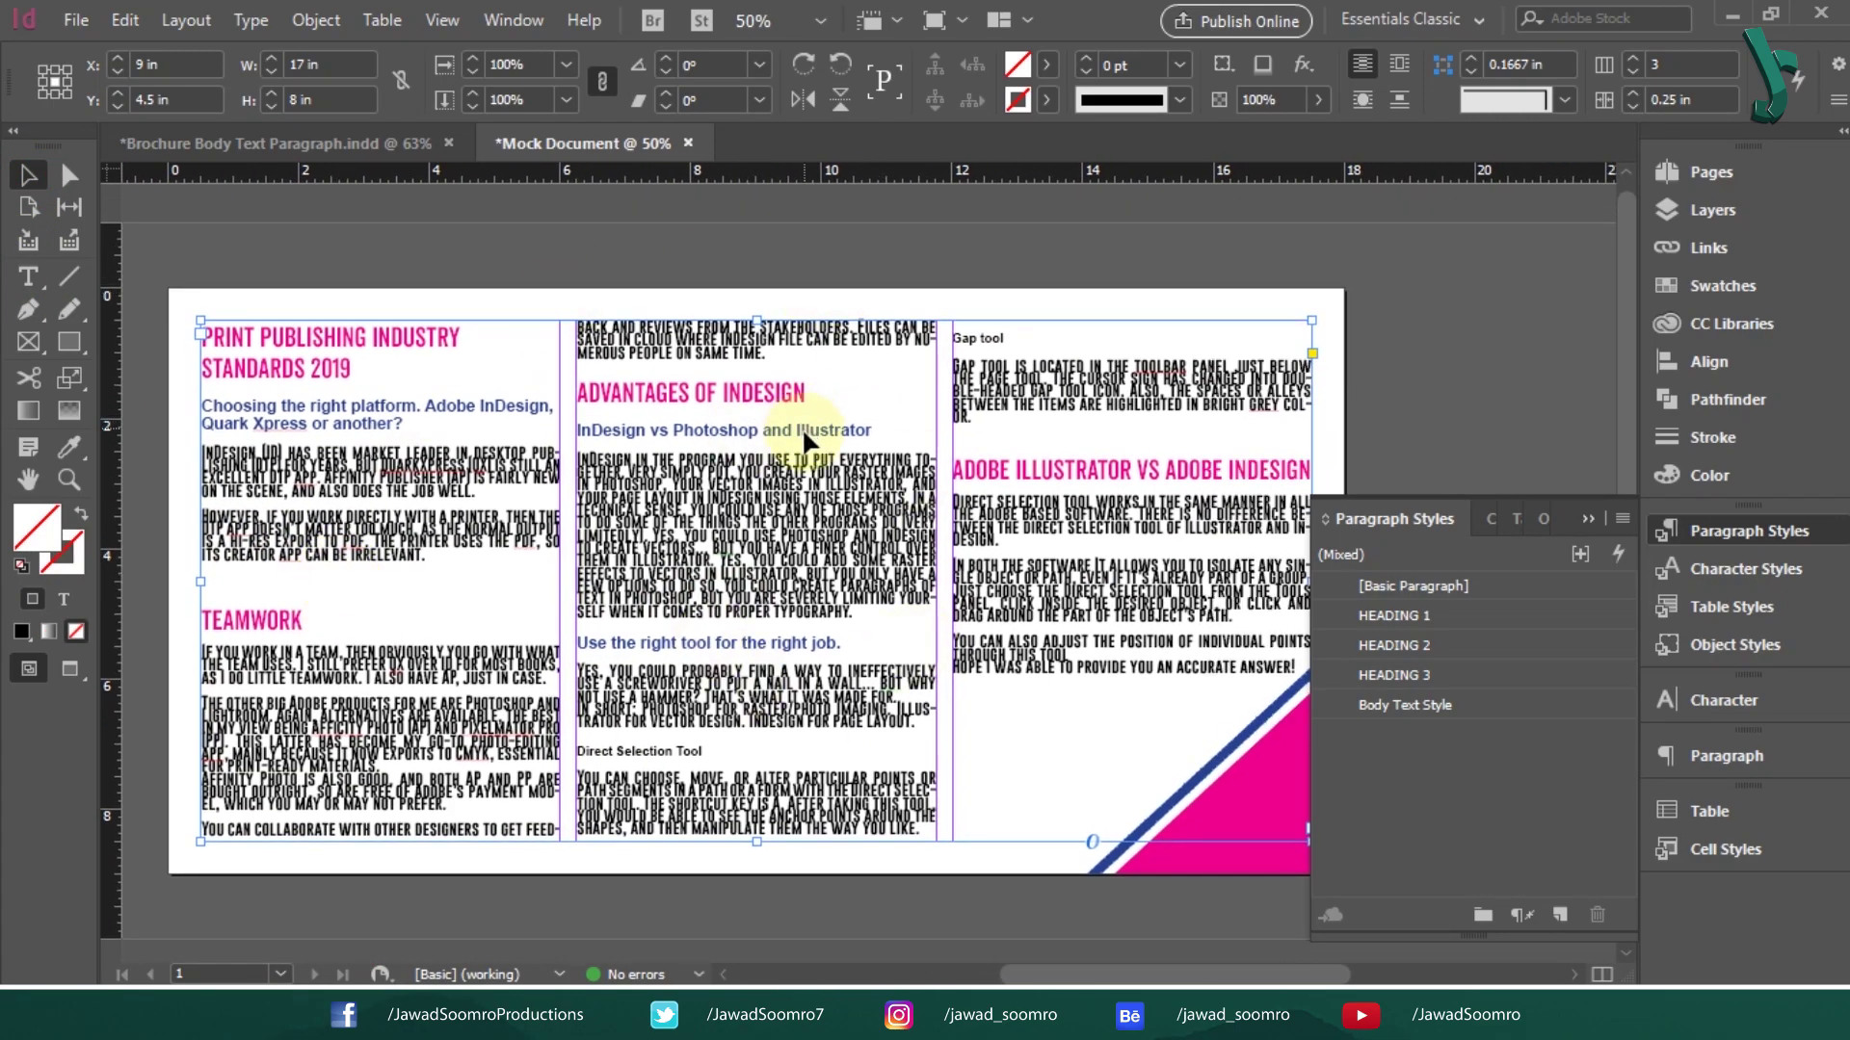
pyautogui.hotkey('ctrl', '=')
pyautogui.hotkey('ctrl', '=')
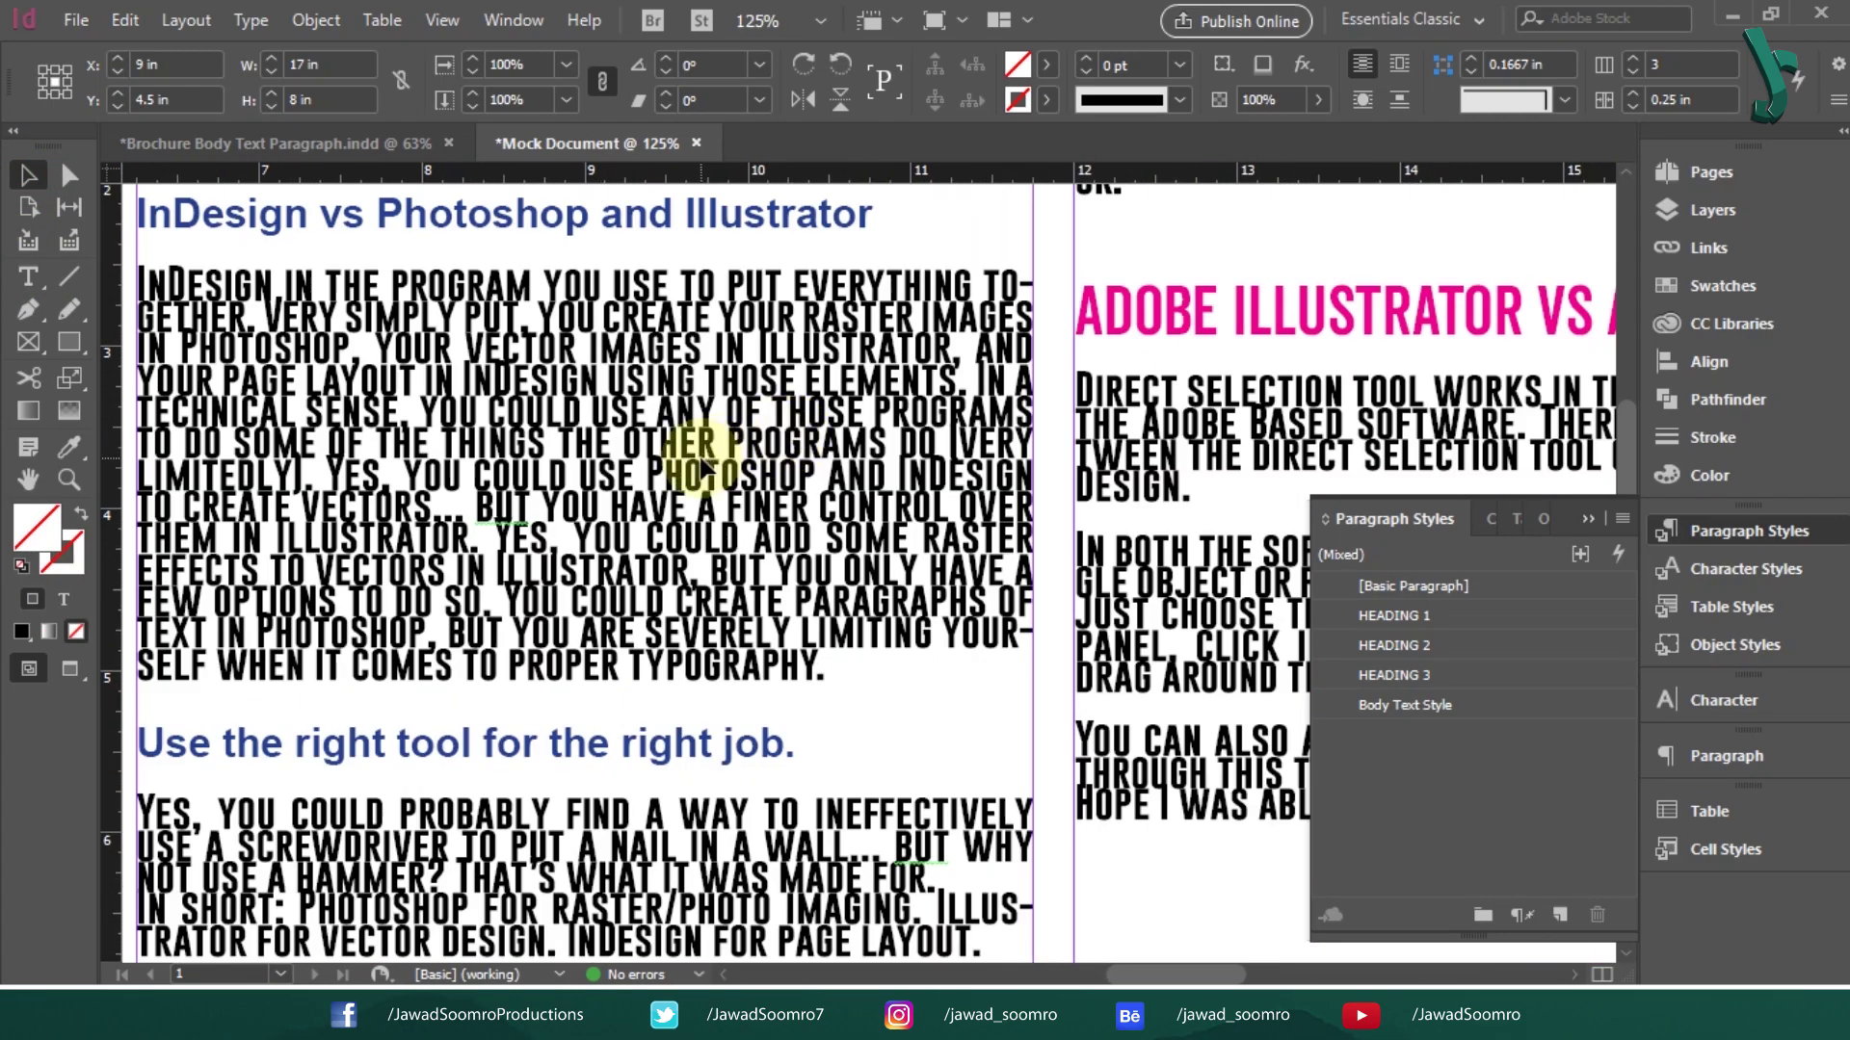
pyautogui.hotkey('ctrl', '-')
pyautogui.hotkey('ctrl', '-')
pyautogui.hotkey('ctrl', '=')
pyautogui.hotkey('ctrl', '=')
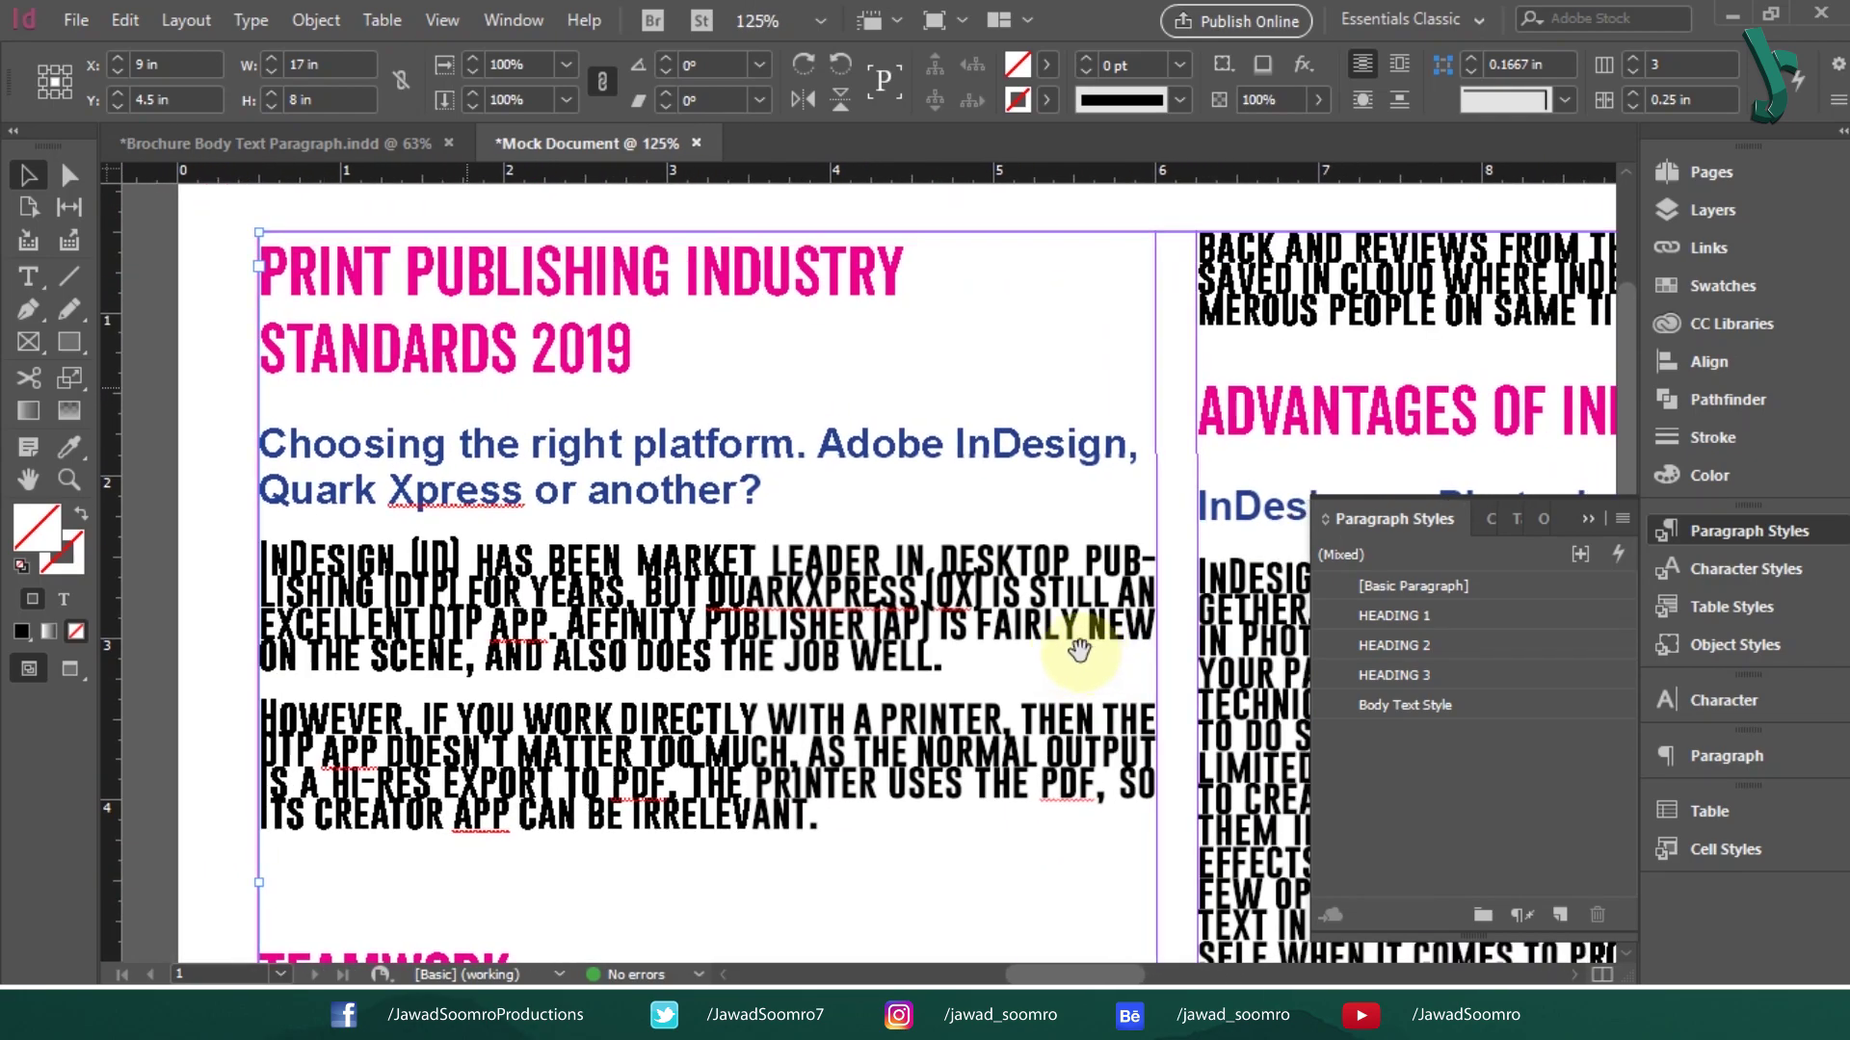
# Step: Select the words "for years" in the first body paragraph and enter Lato as their font
pyautogui.doubleClick(405, 557)
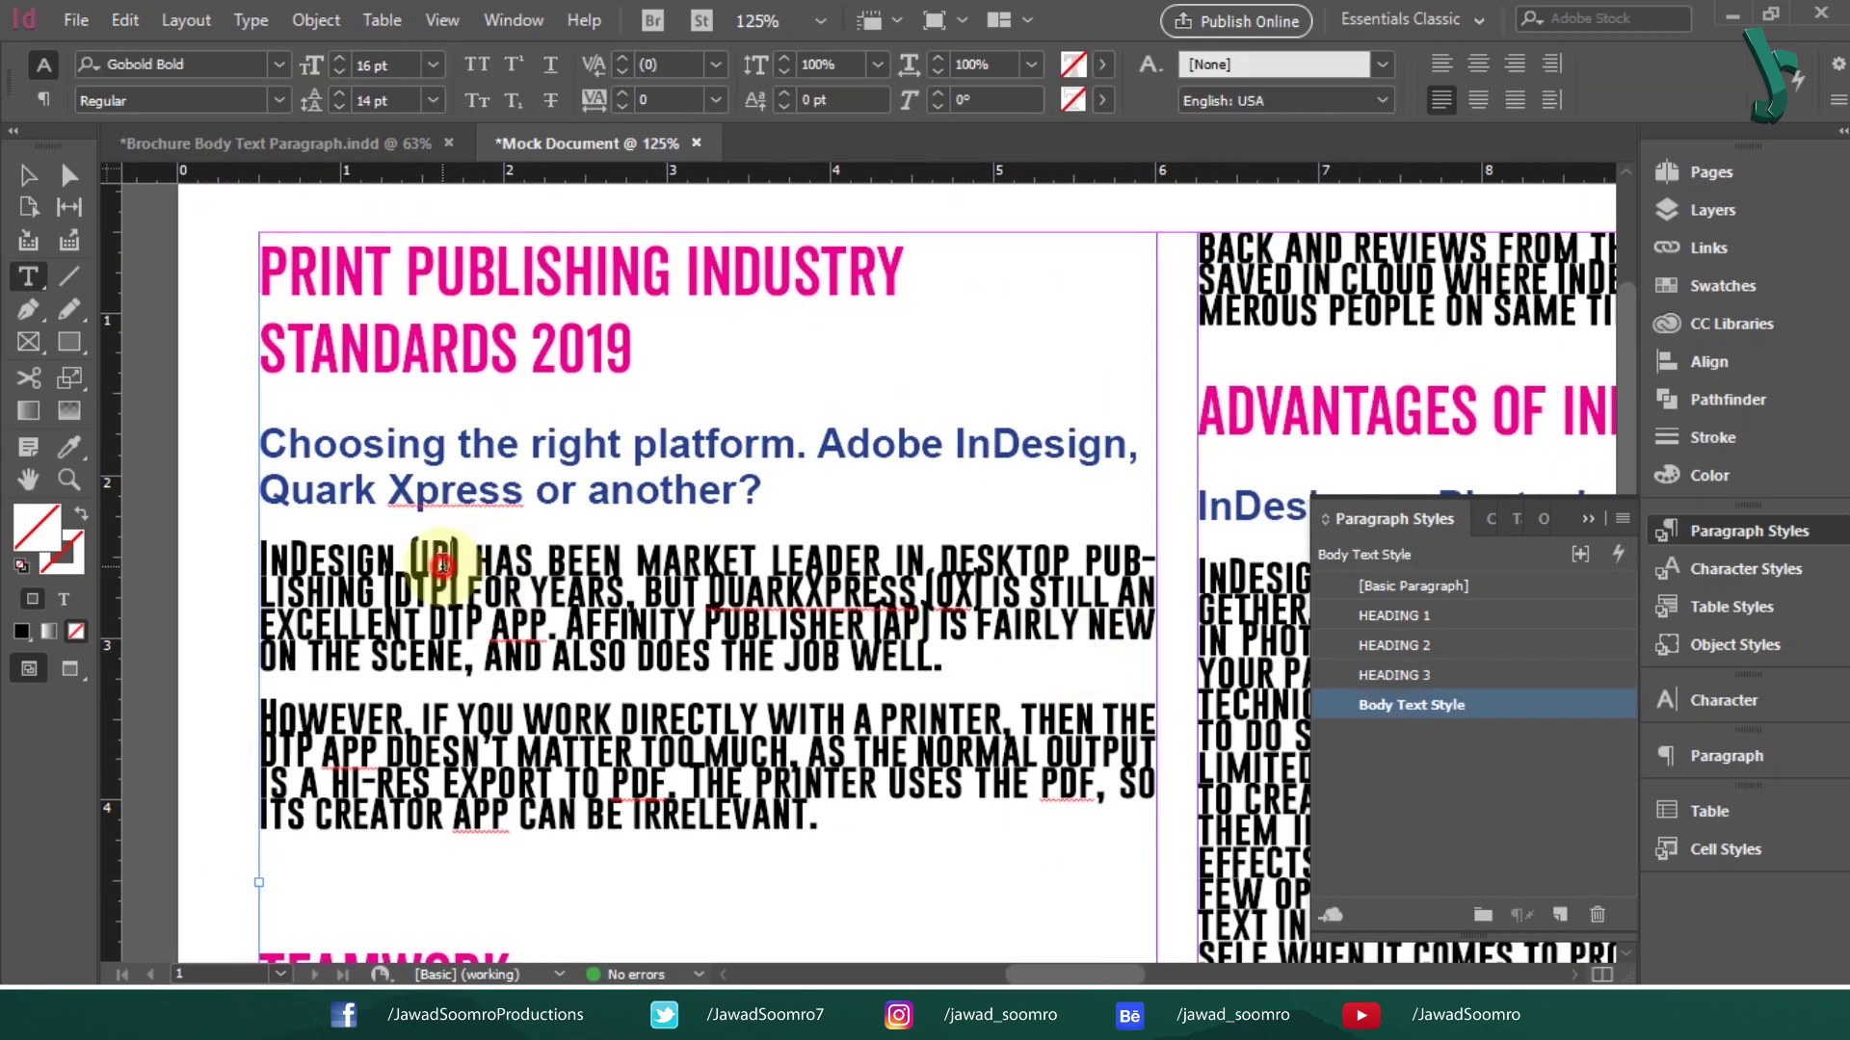
pyautogui.moveTo(484, 590); pyautogui.dragTo(633, 591)
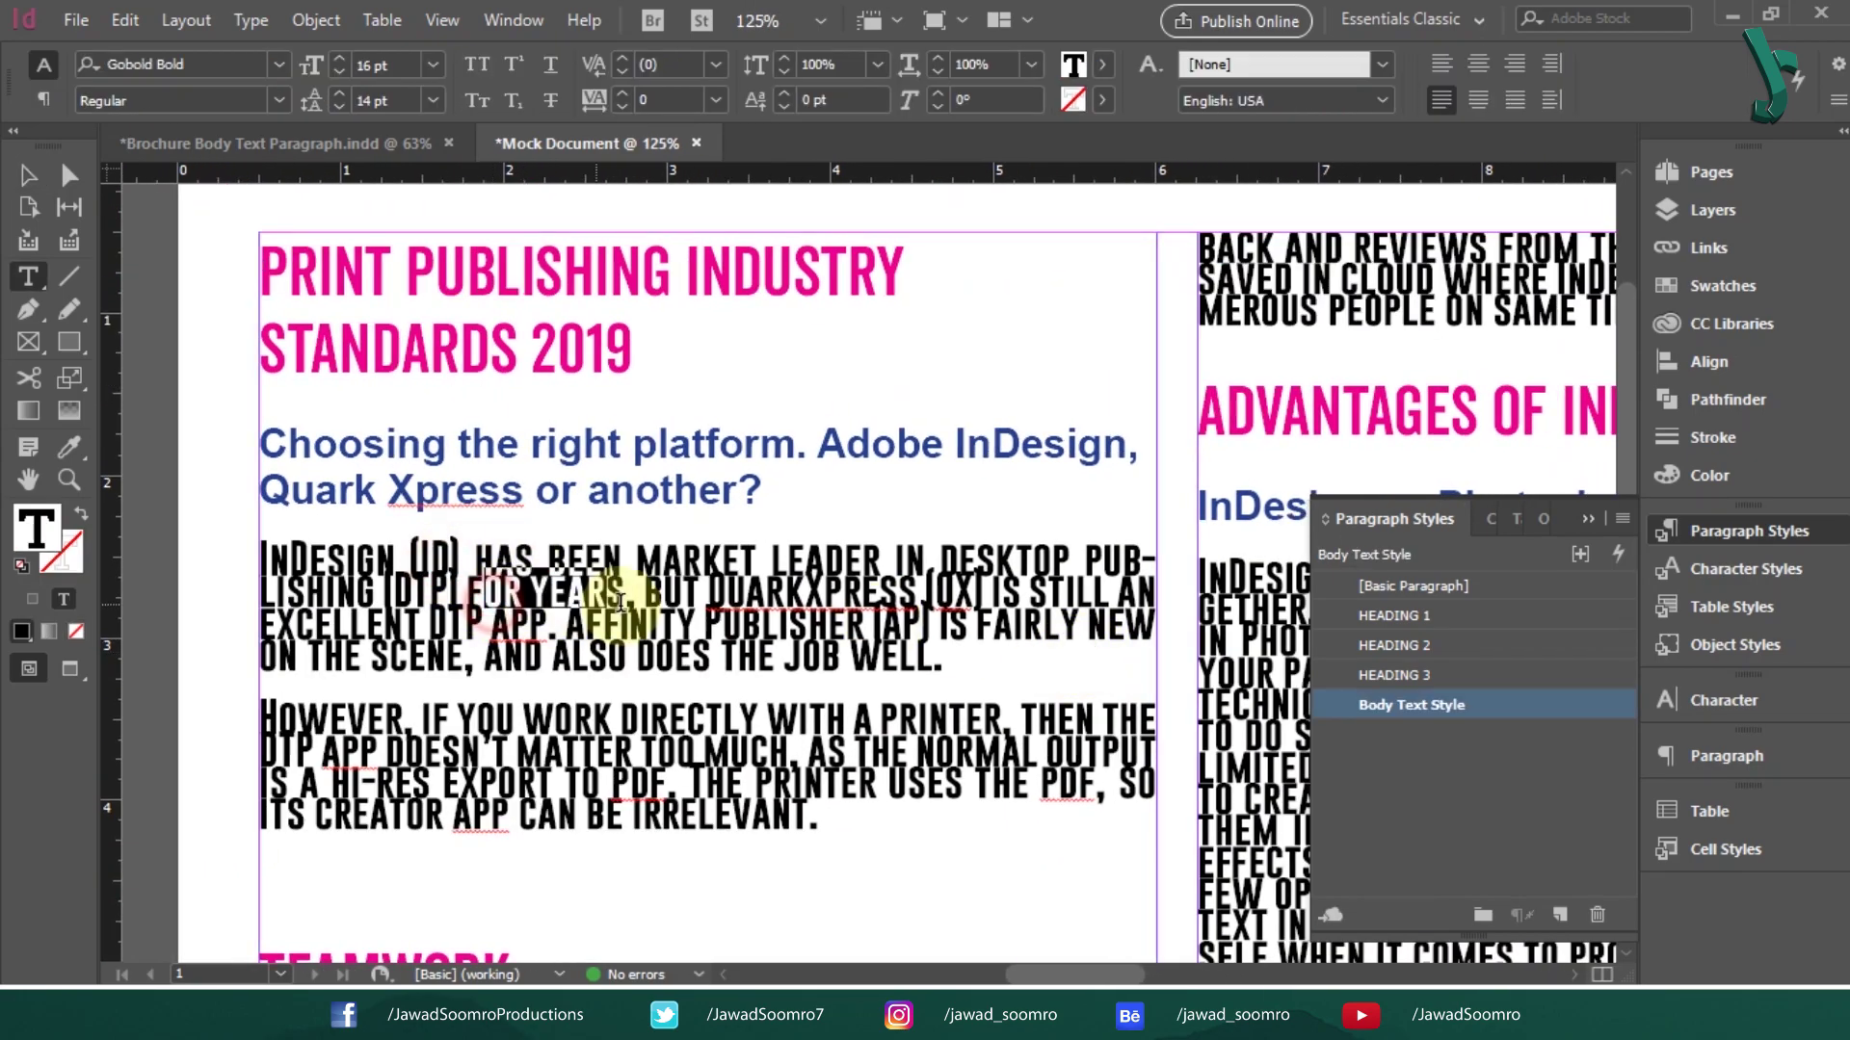
pyautogui.click(207, 64)
pyautogui.press('BackSpace')
pyautogui.write('lato')
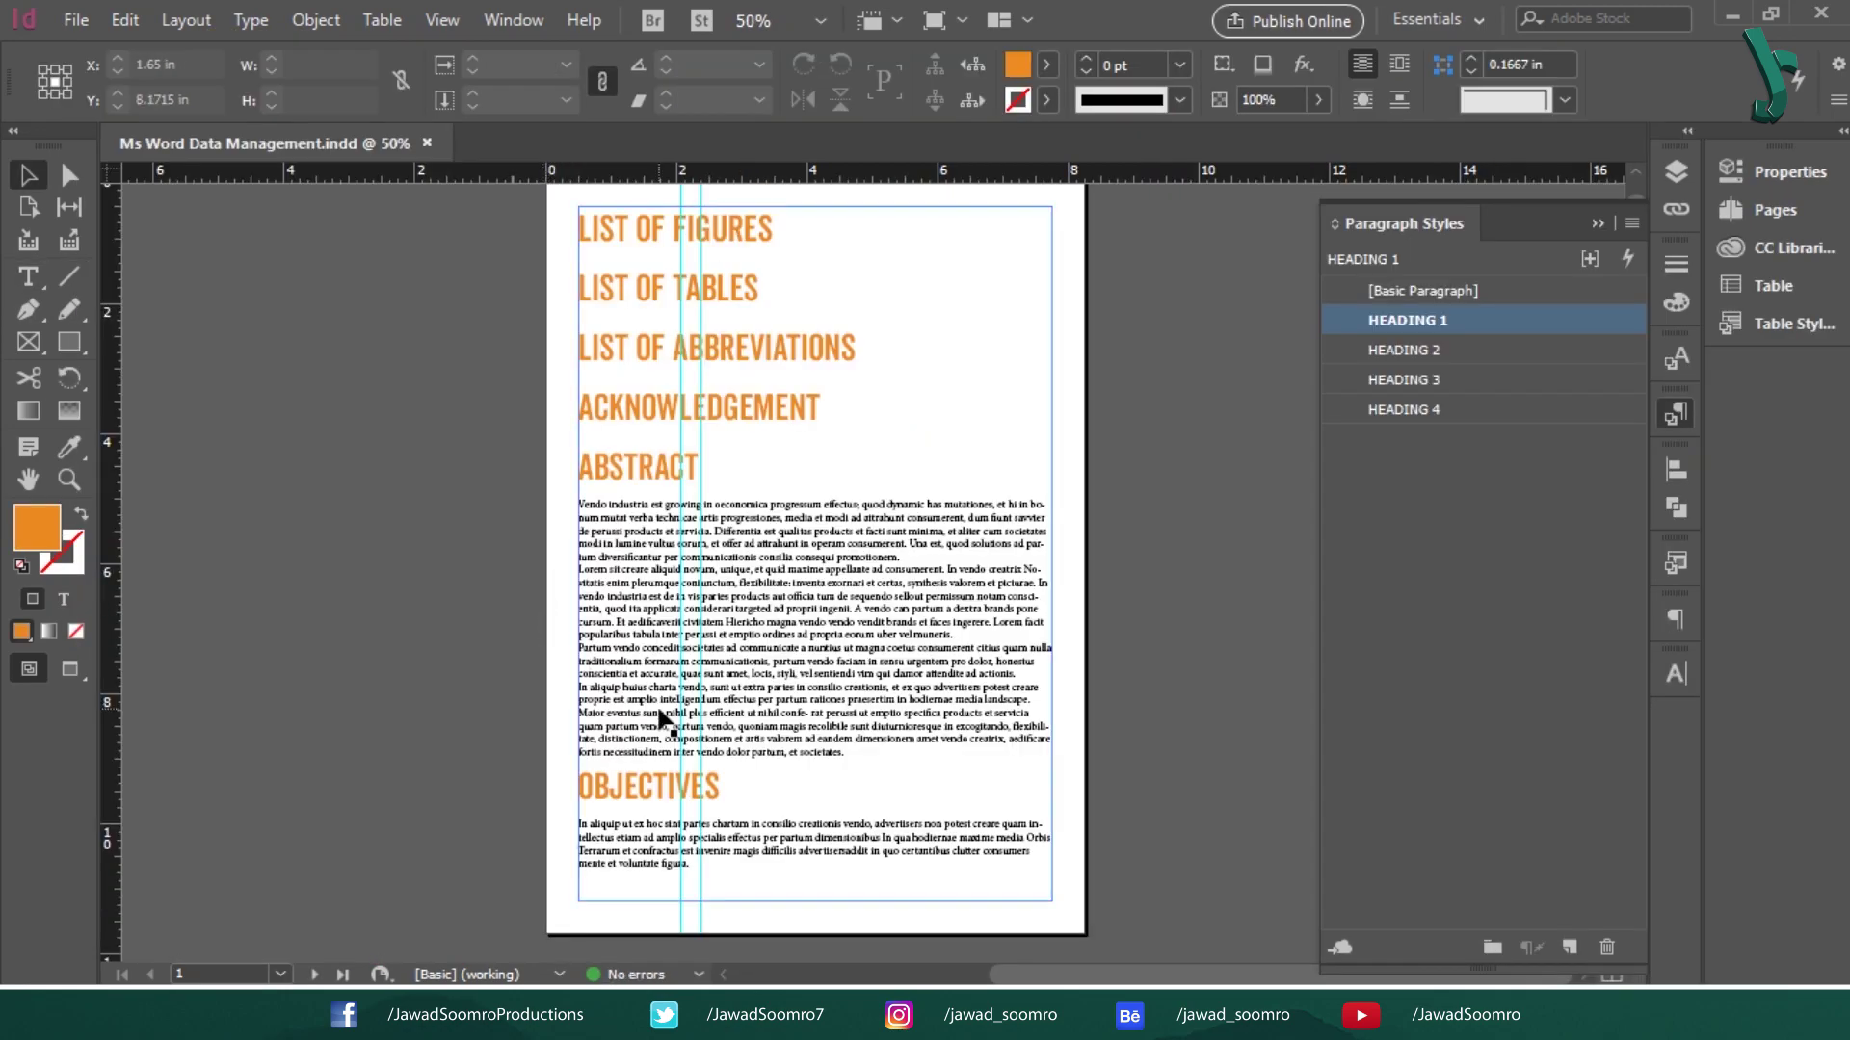
# Step: Create a new paragraph style in the Ms Word Data Management document and name it BODY TEXT
pyautogui.scroll(2, 655, 732)
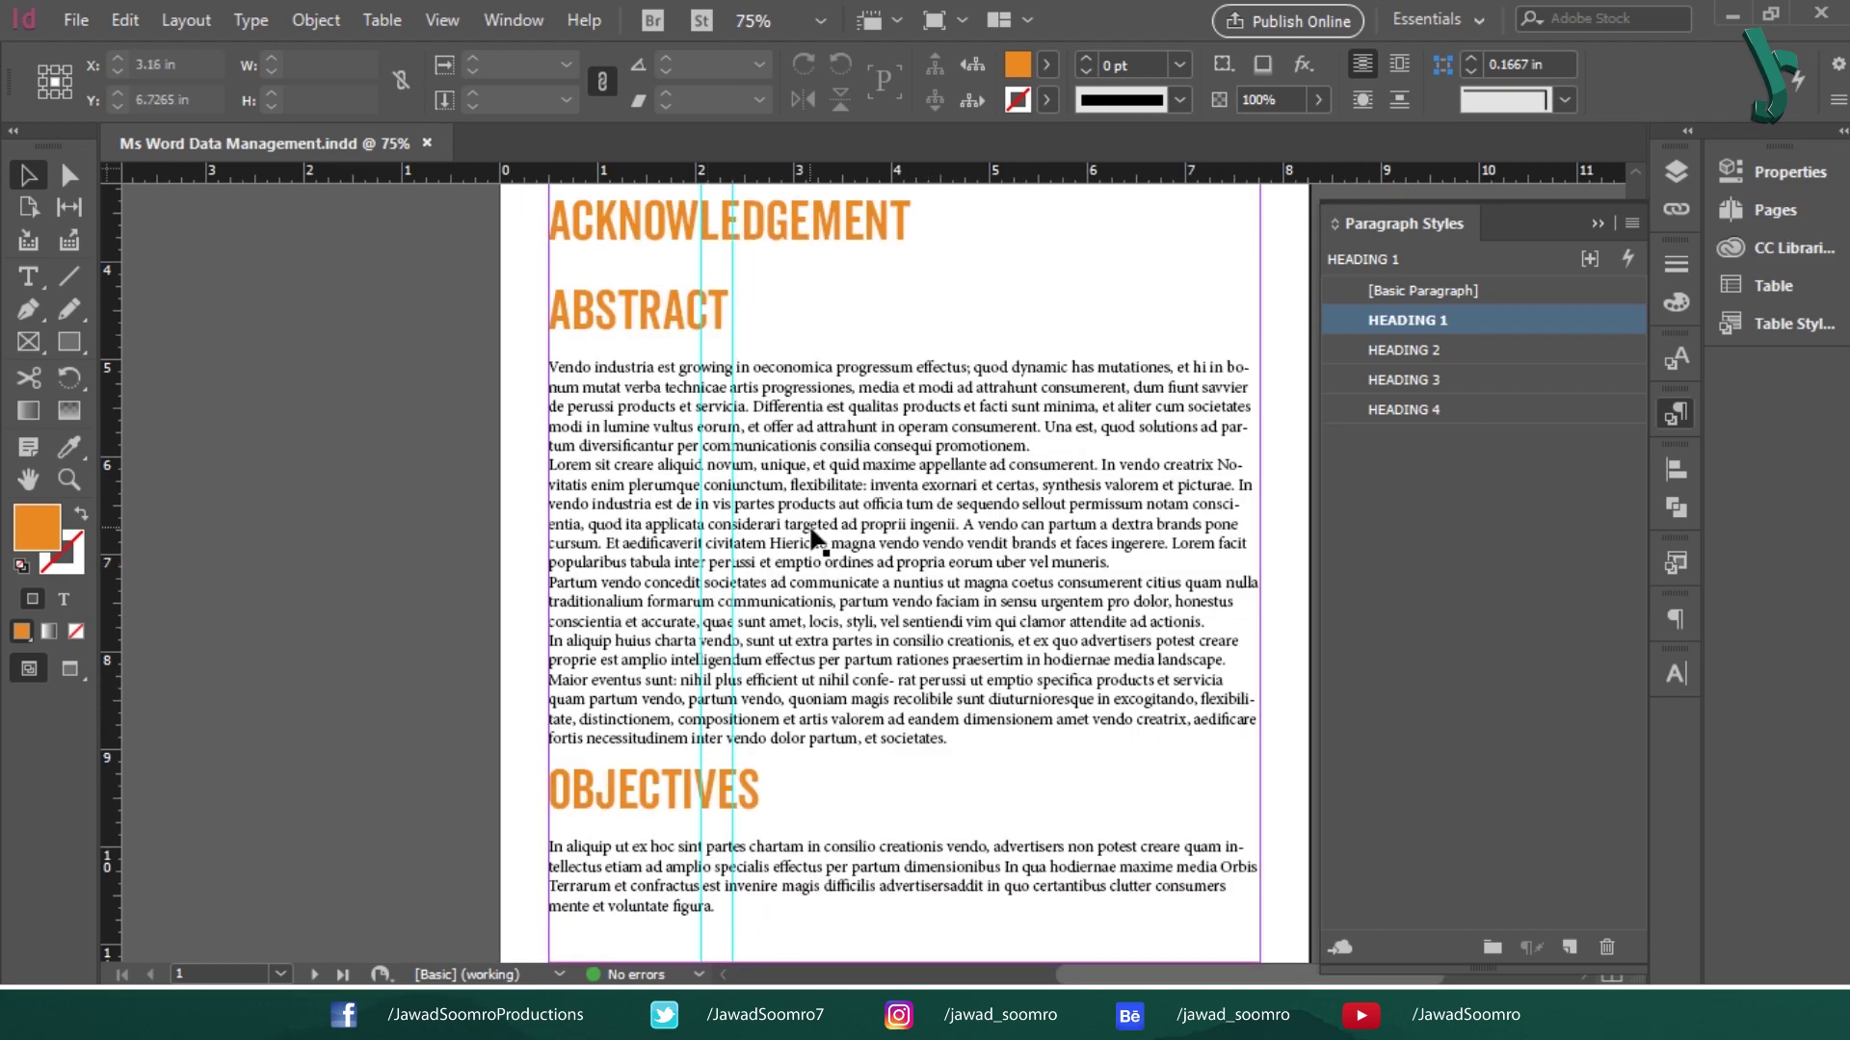
pyautogui.scroll(1, 910, 617)
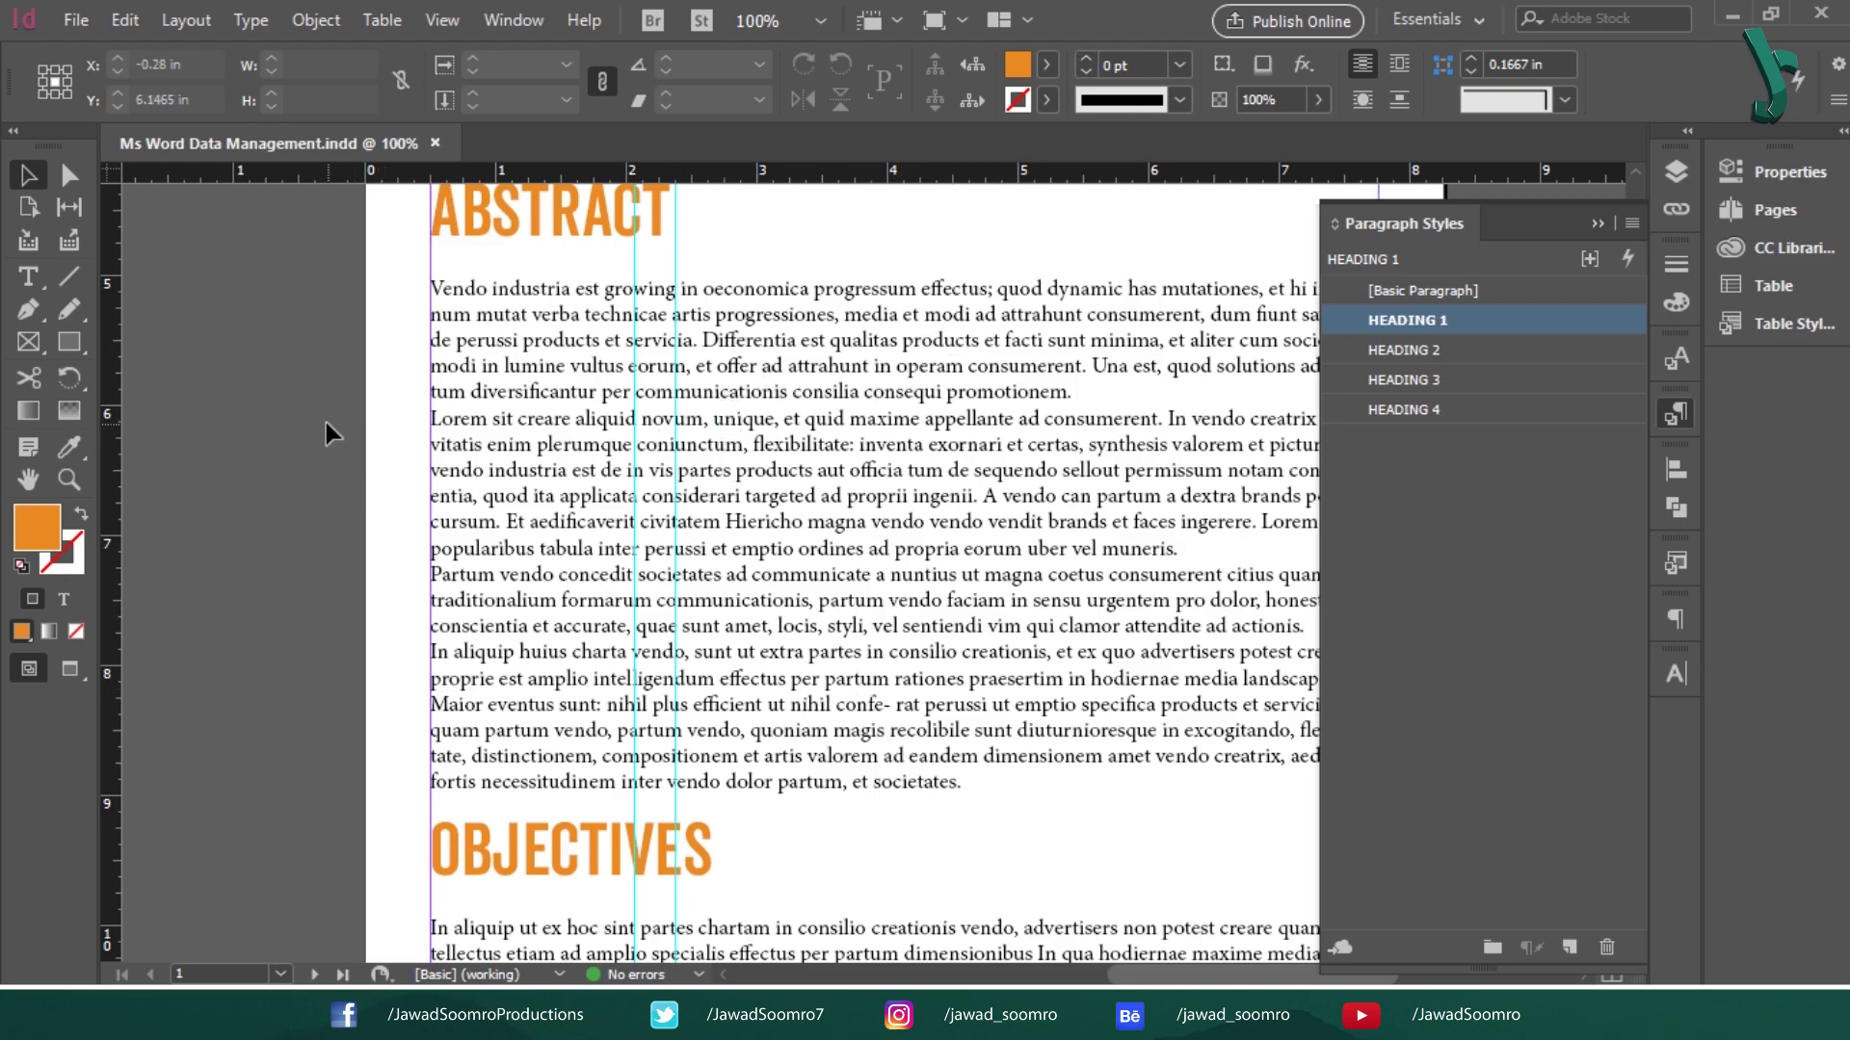
pyautogui.click(1547, 533)
pyautogui.click(1577, 938)
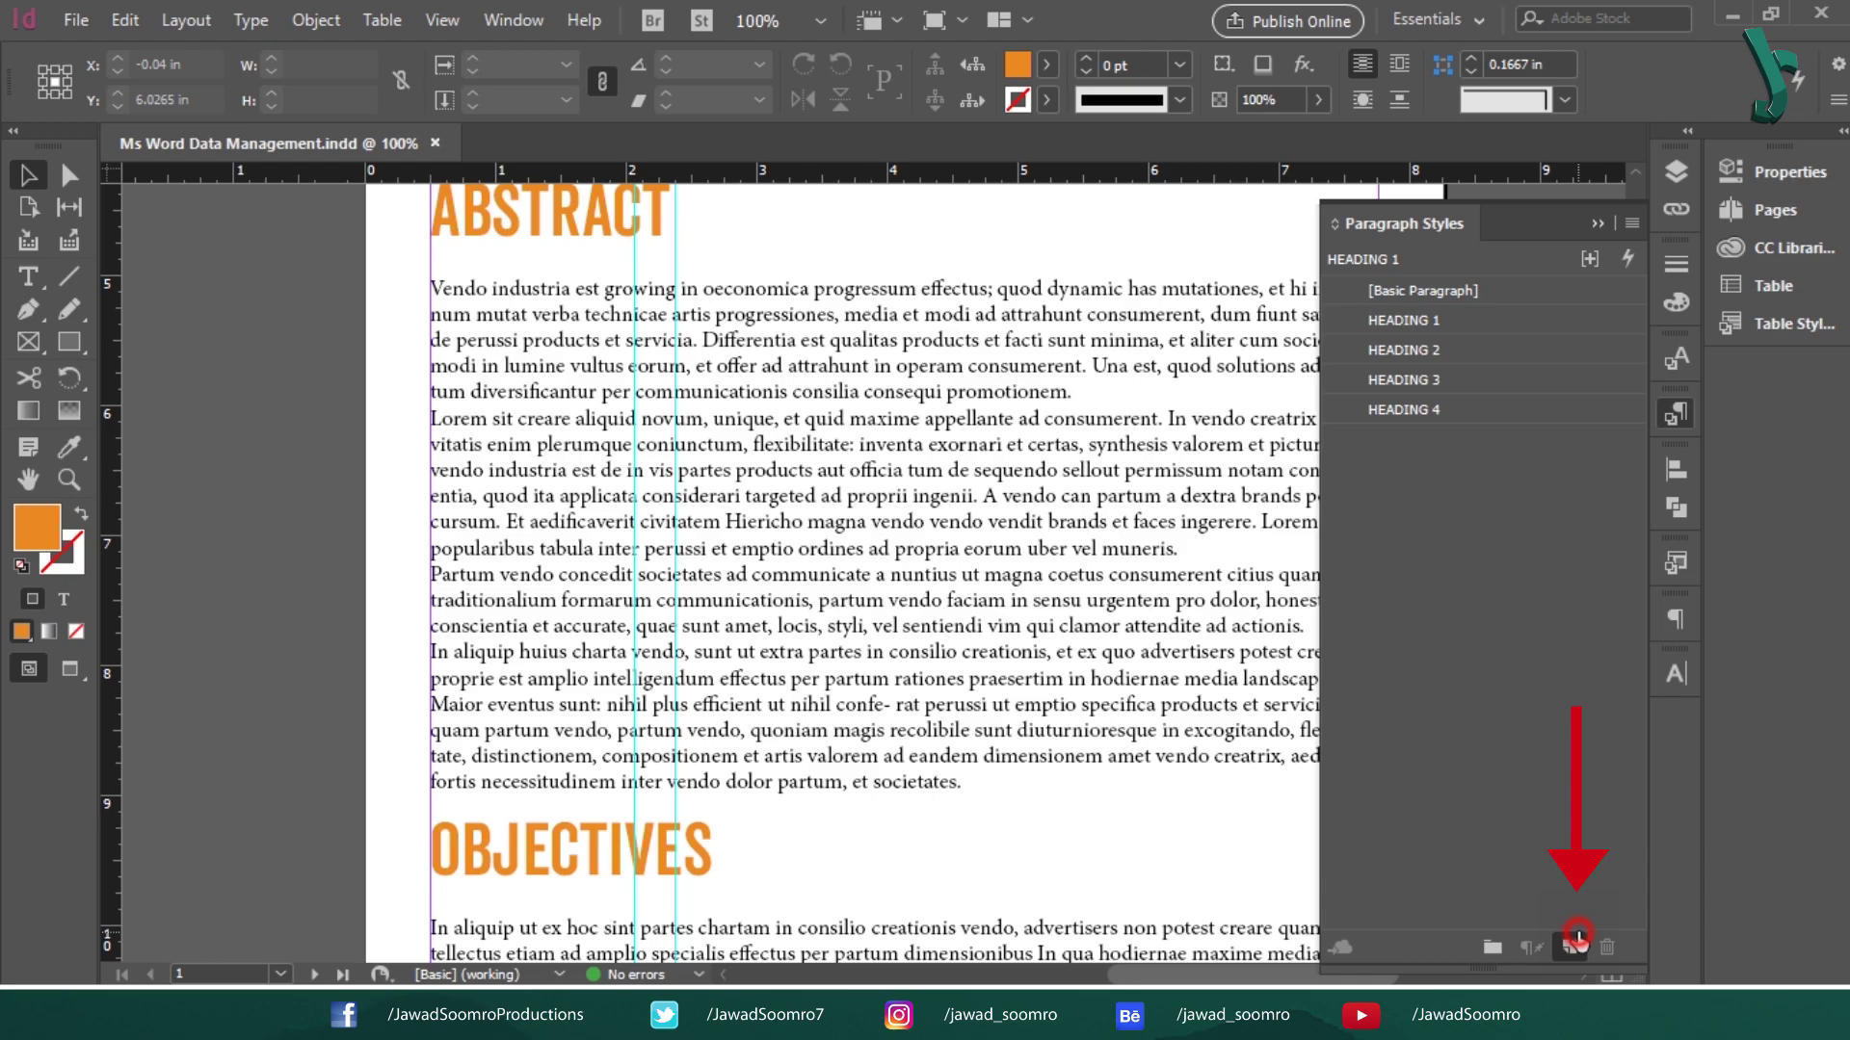
pyautogui.click(1518, 421)
pyautogui.rightClick(1521, 440)
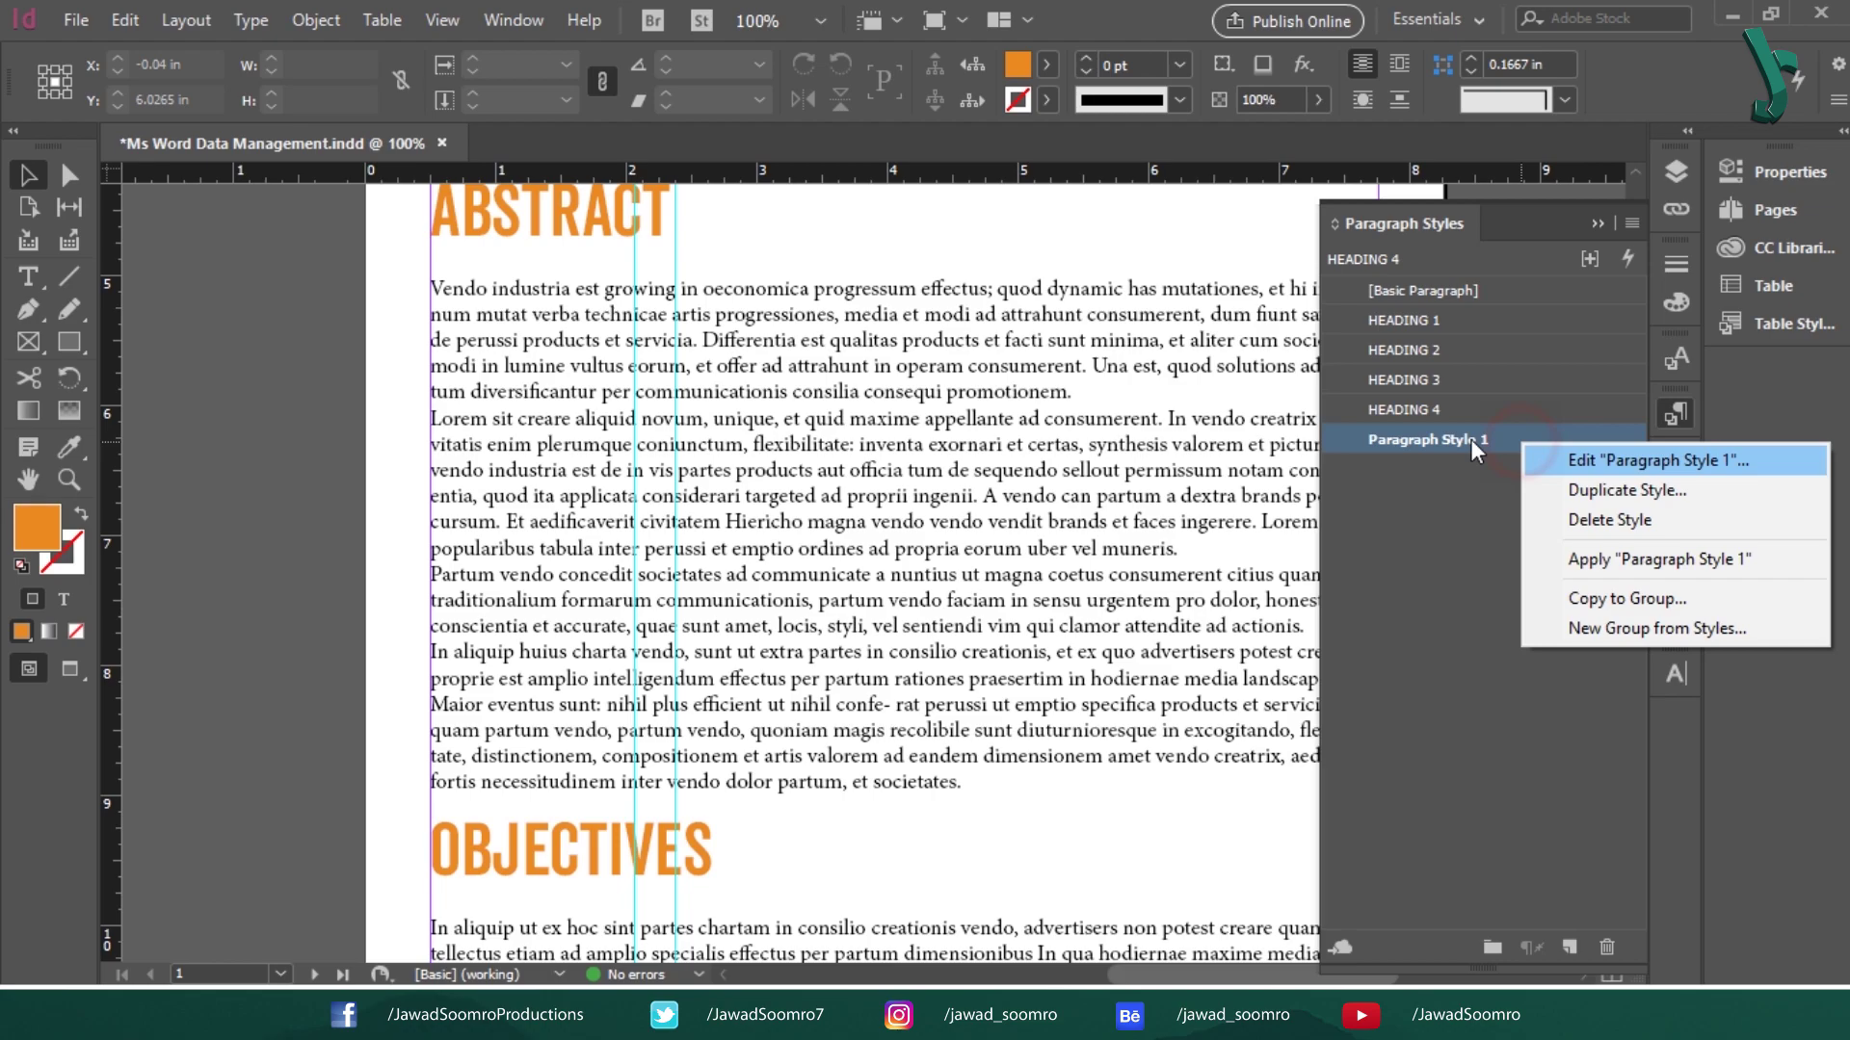
pyautogui.click(1599, 460)
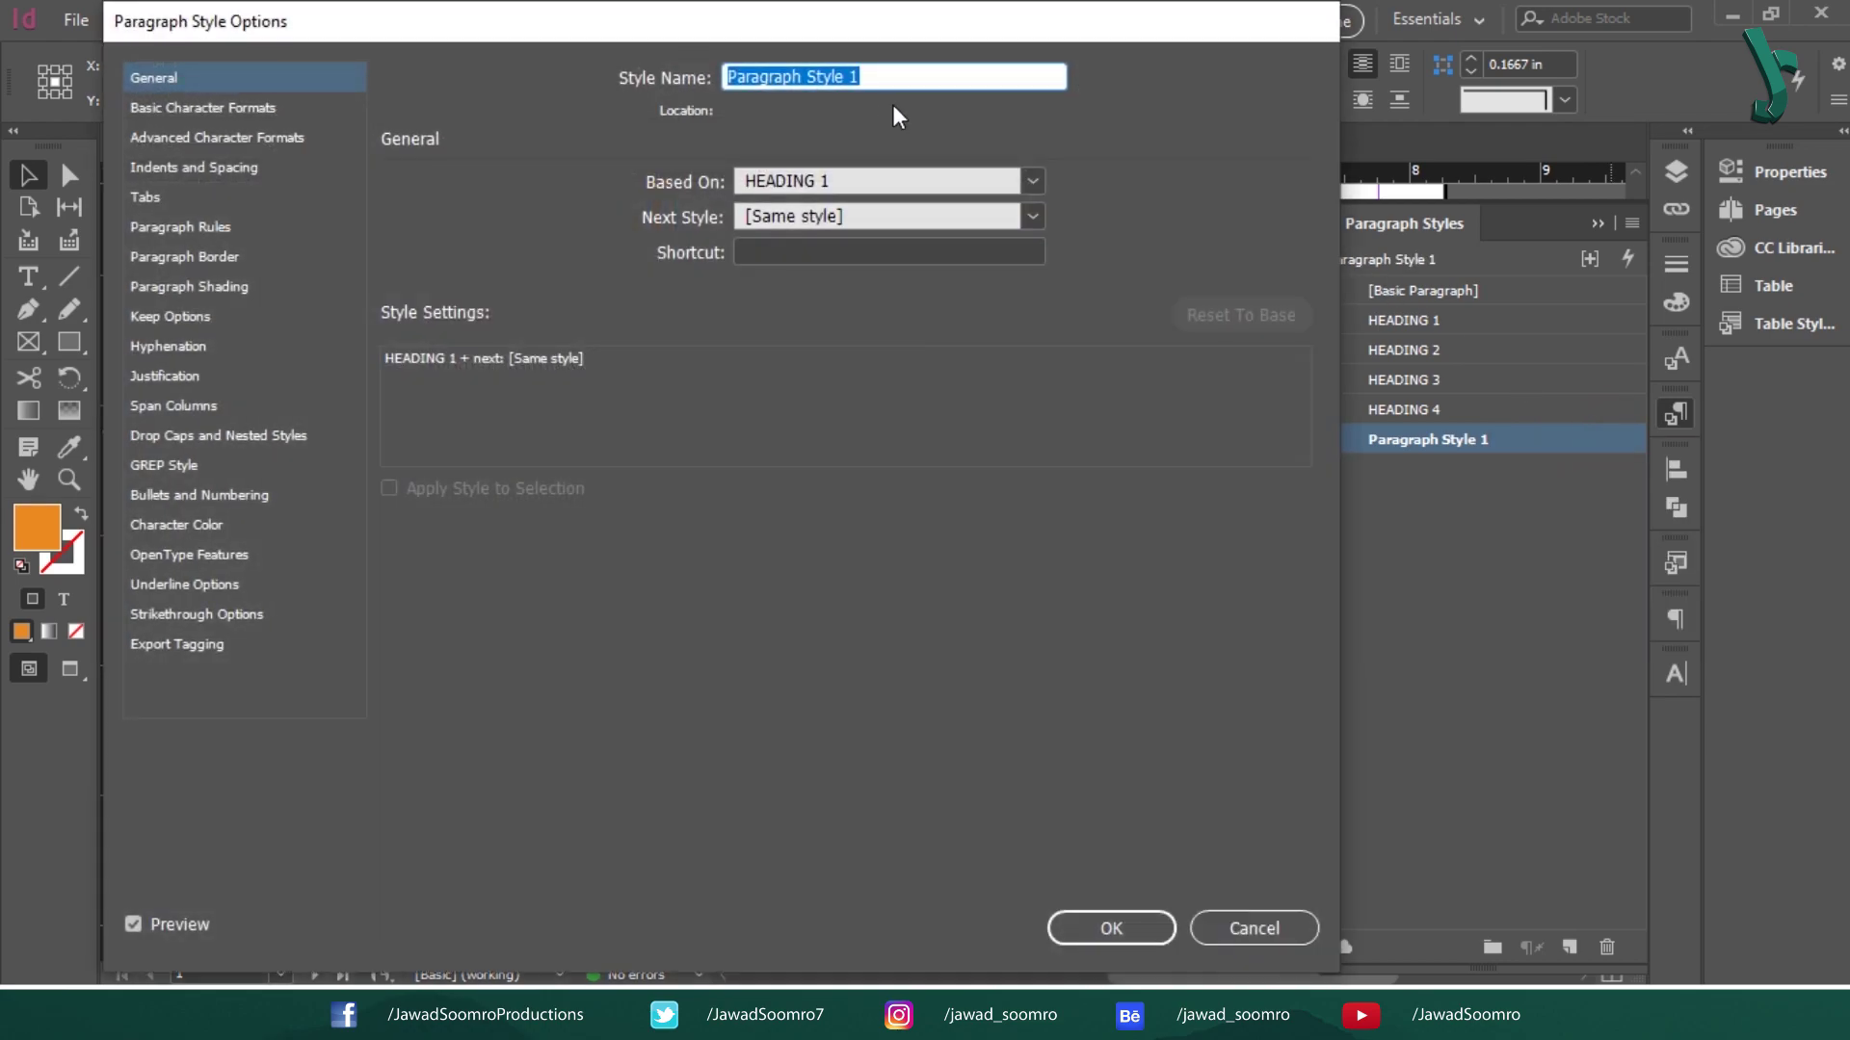
pyautogui.write('BODY TEX')
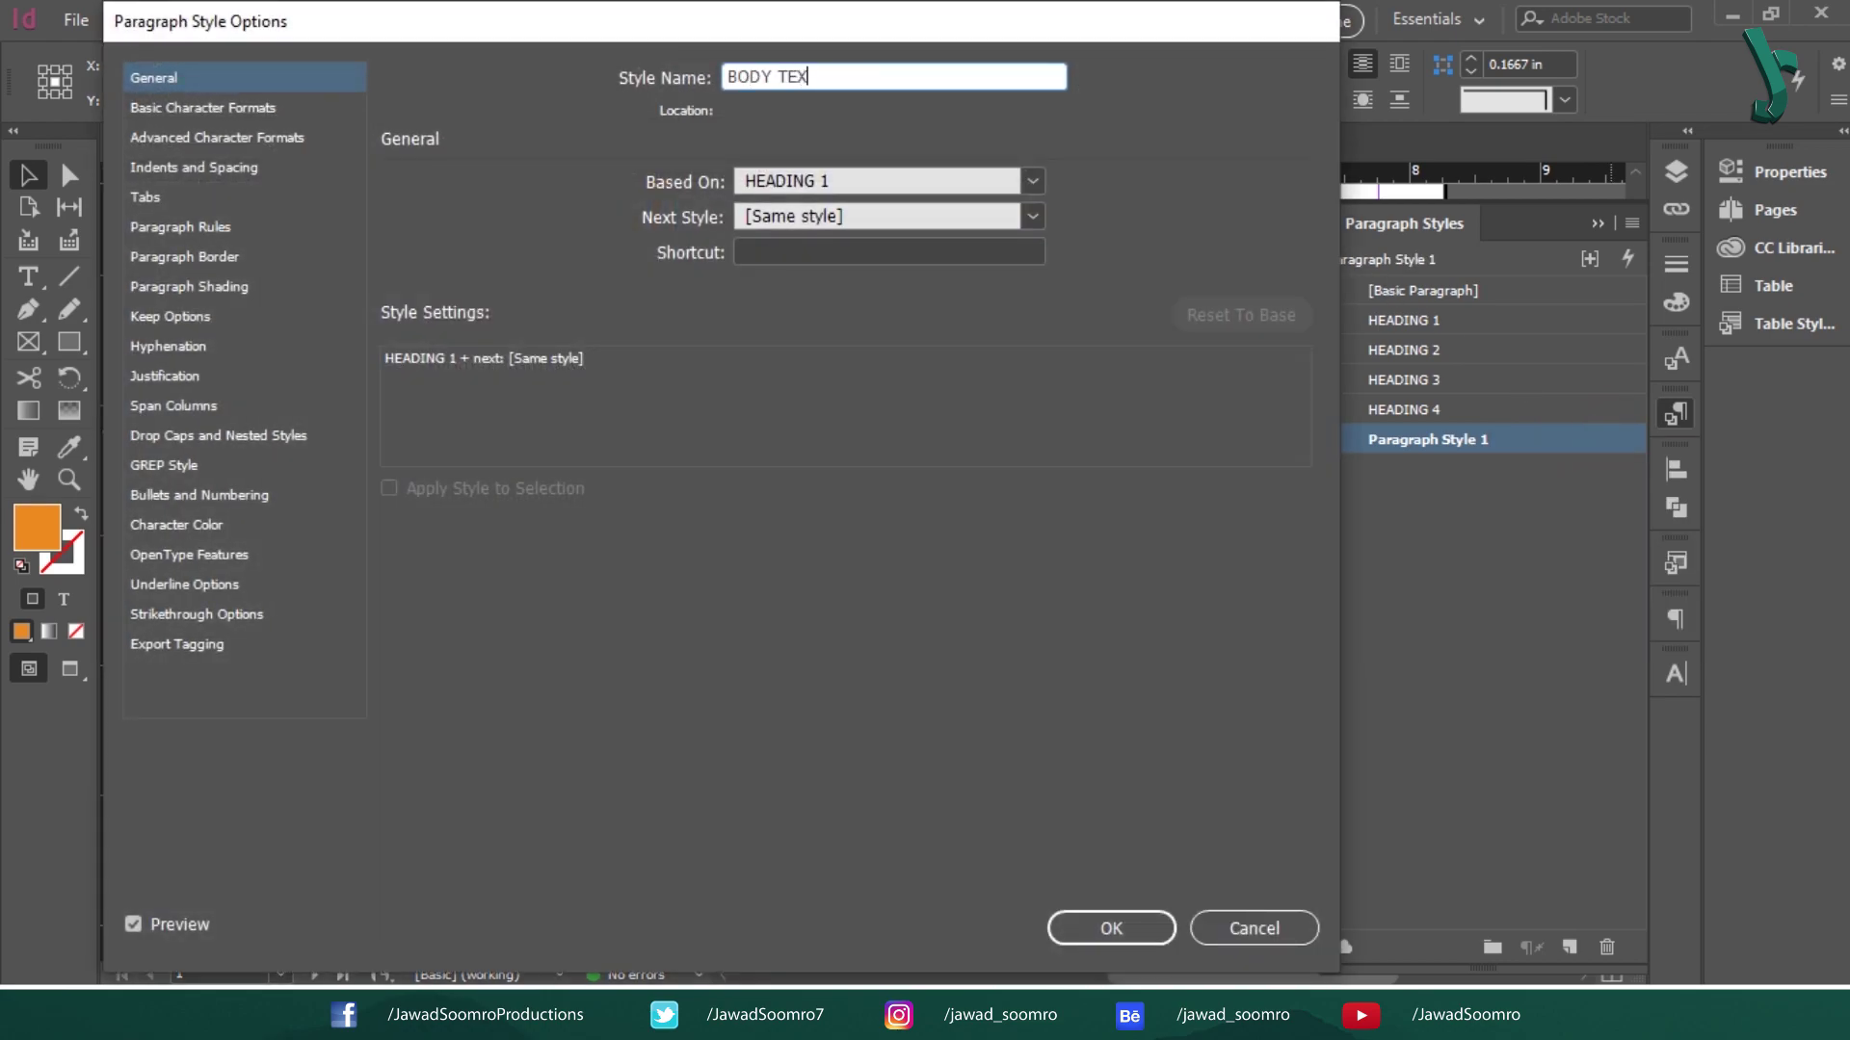
pyautogui.write('T')
# Step: Set both the base style and the next style of BODY TEXT to [No Paragraph Style]
pyautogui.click(888, 181)
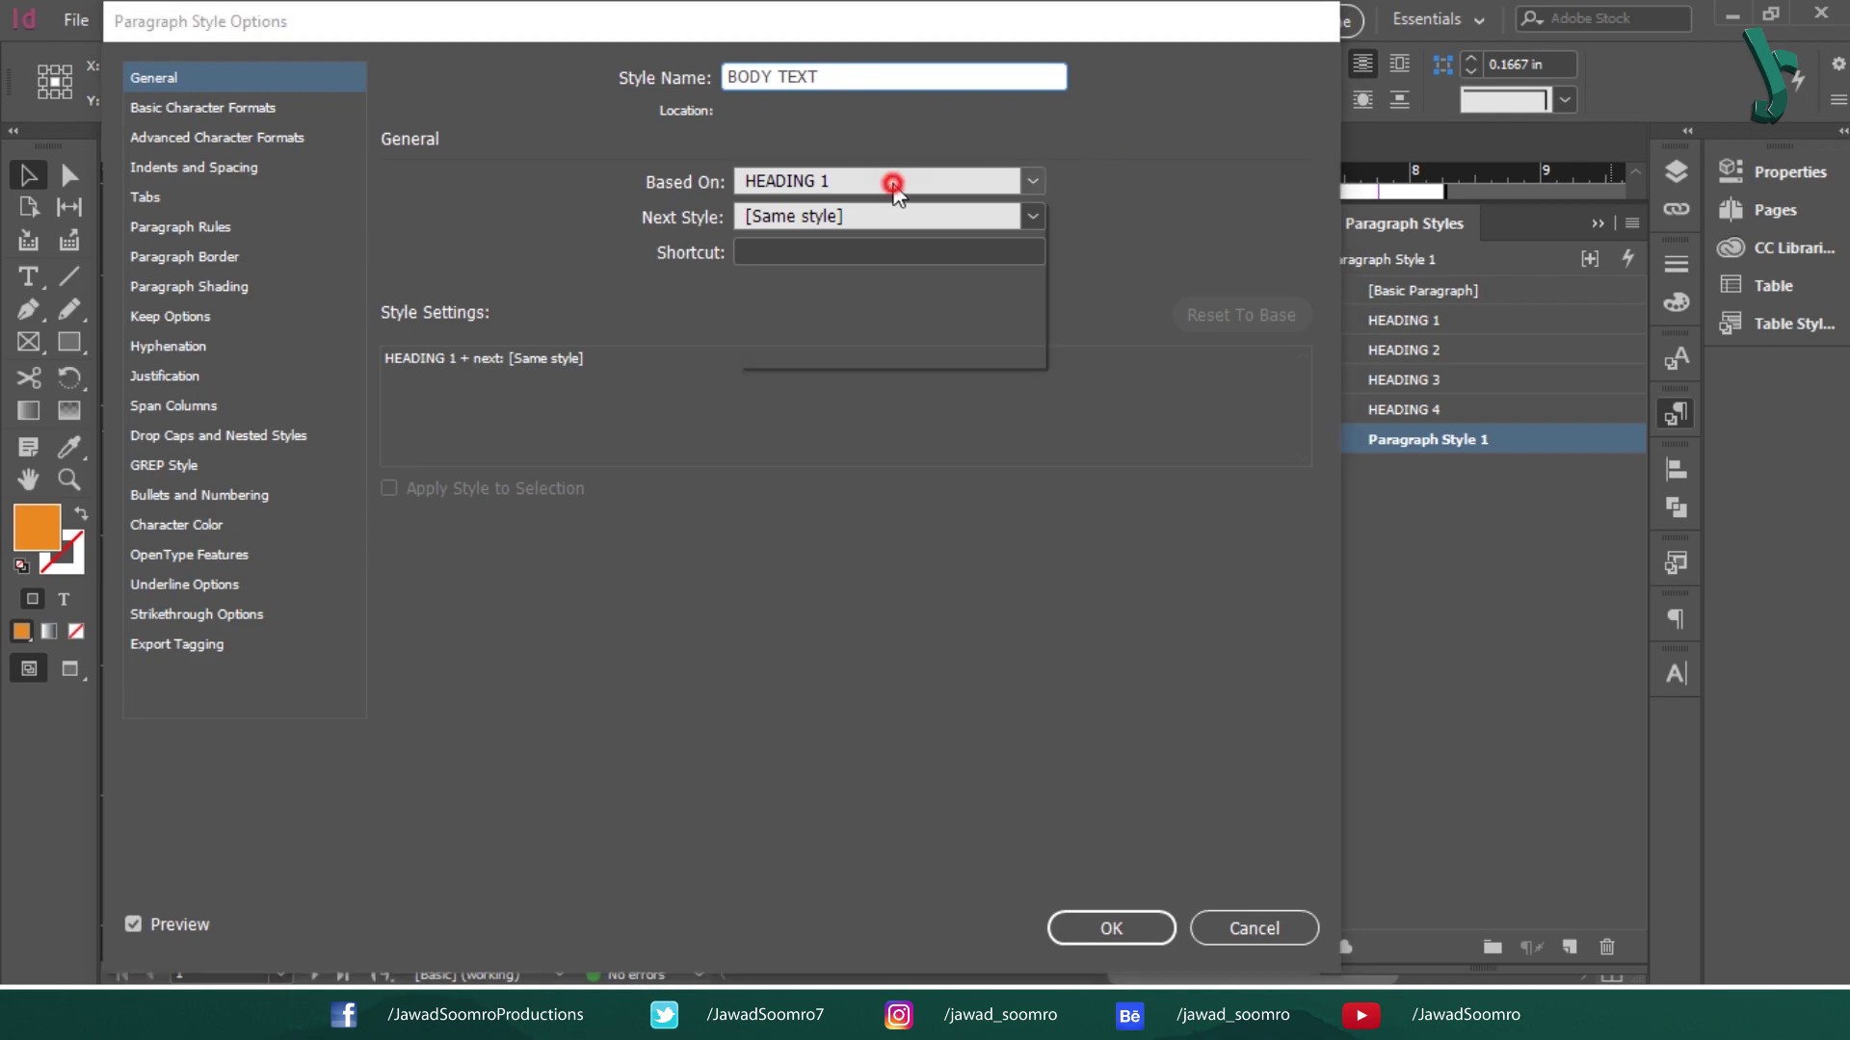
pyautogui.click(915, 212)
pyautogui.click(1002, 216)
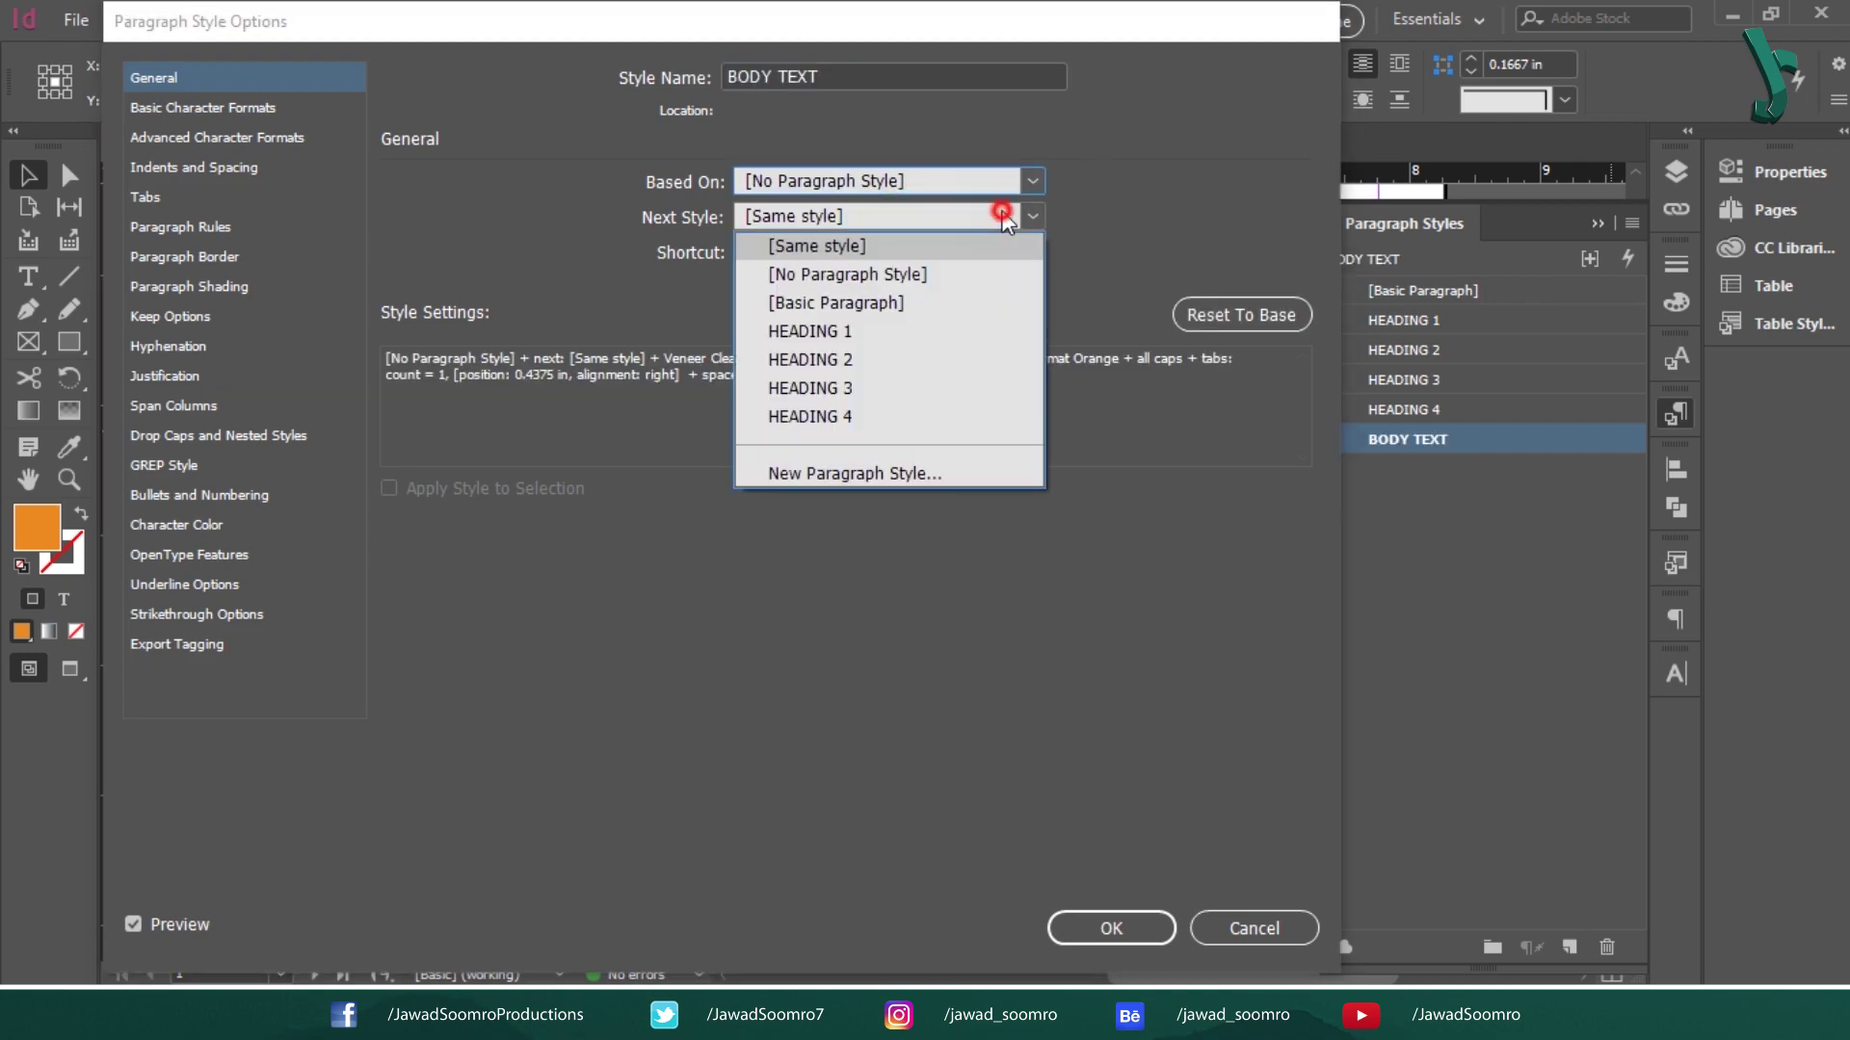
pyautogui.click(940, 275)
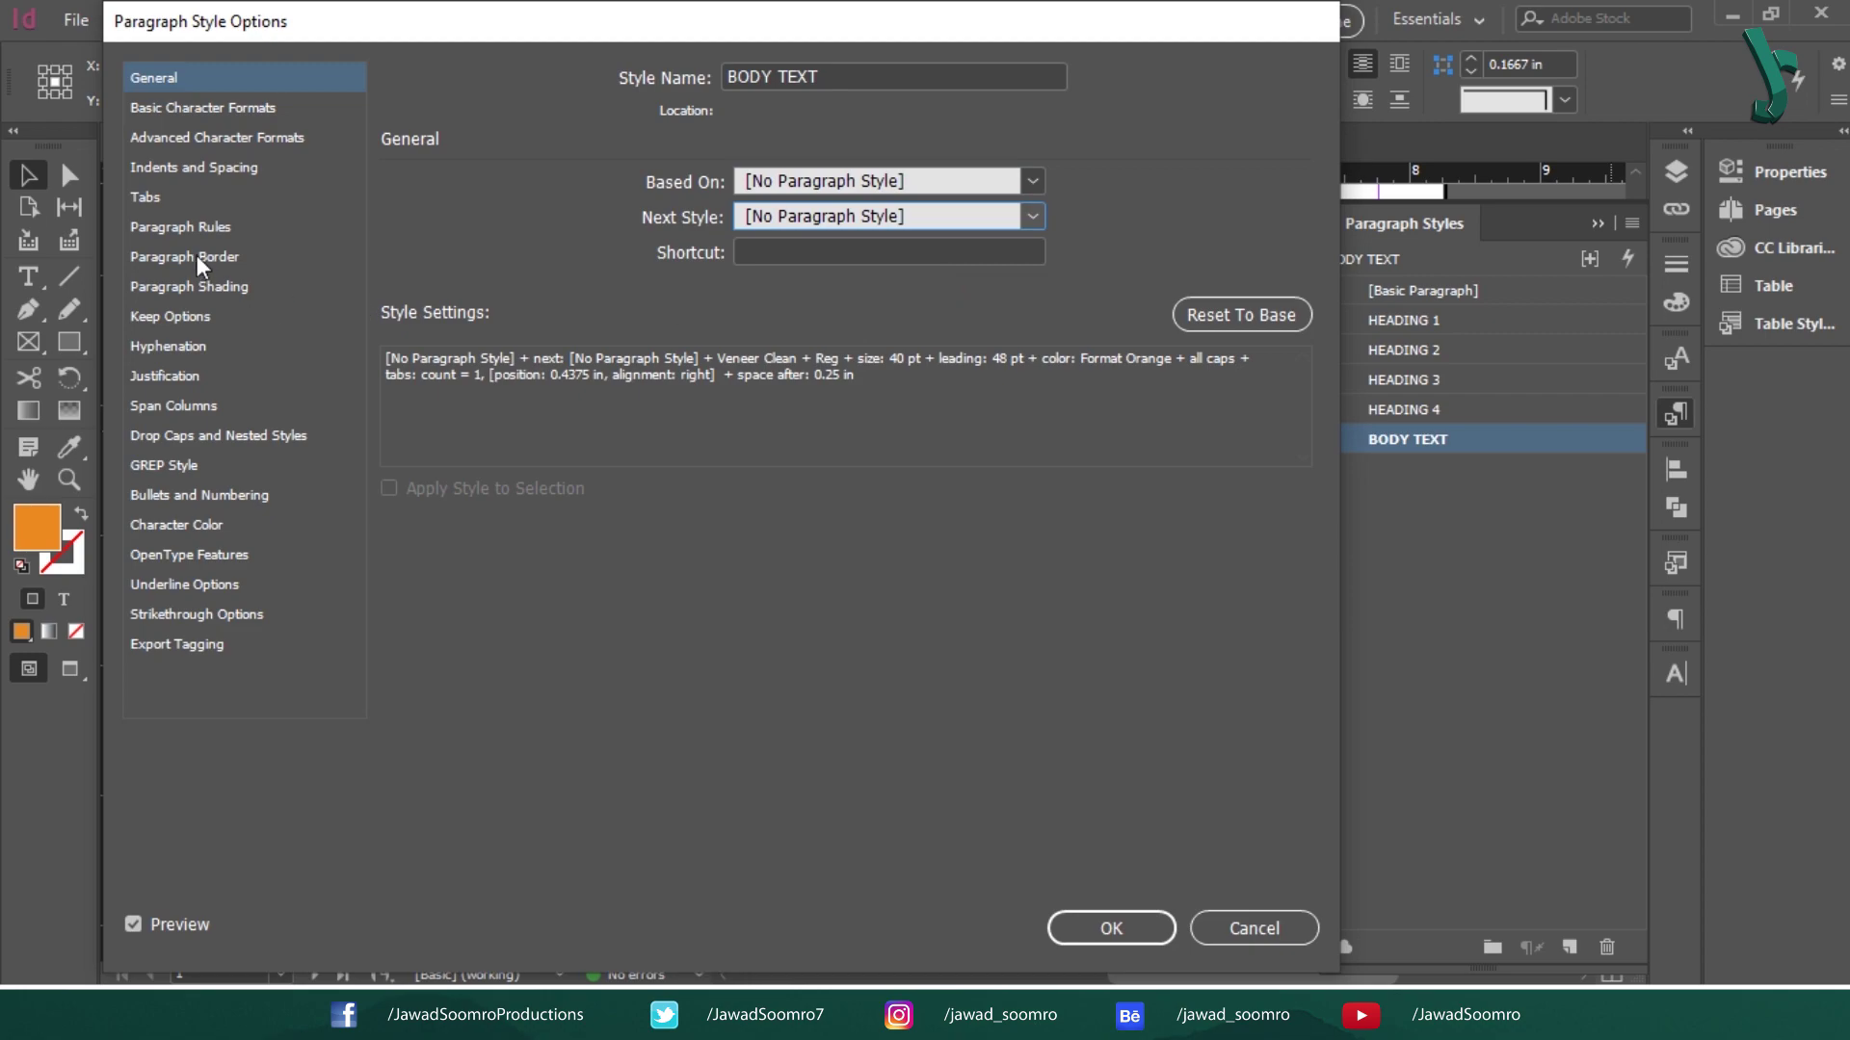
# Step: Set the BODY TEXT style's font family to Lato and its font style to Regular
pyautogui.click(227, 106)
pyautogui.moveTo(821, 27); pyautogui.dragTo(1333, 27)
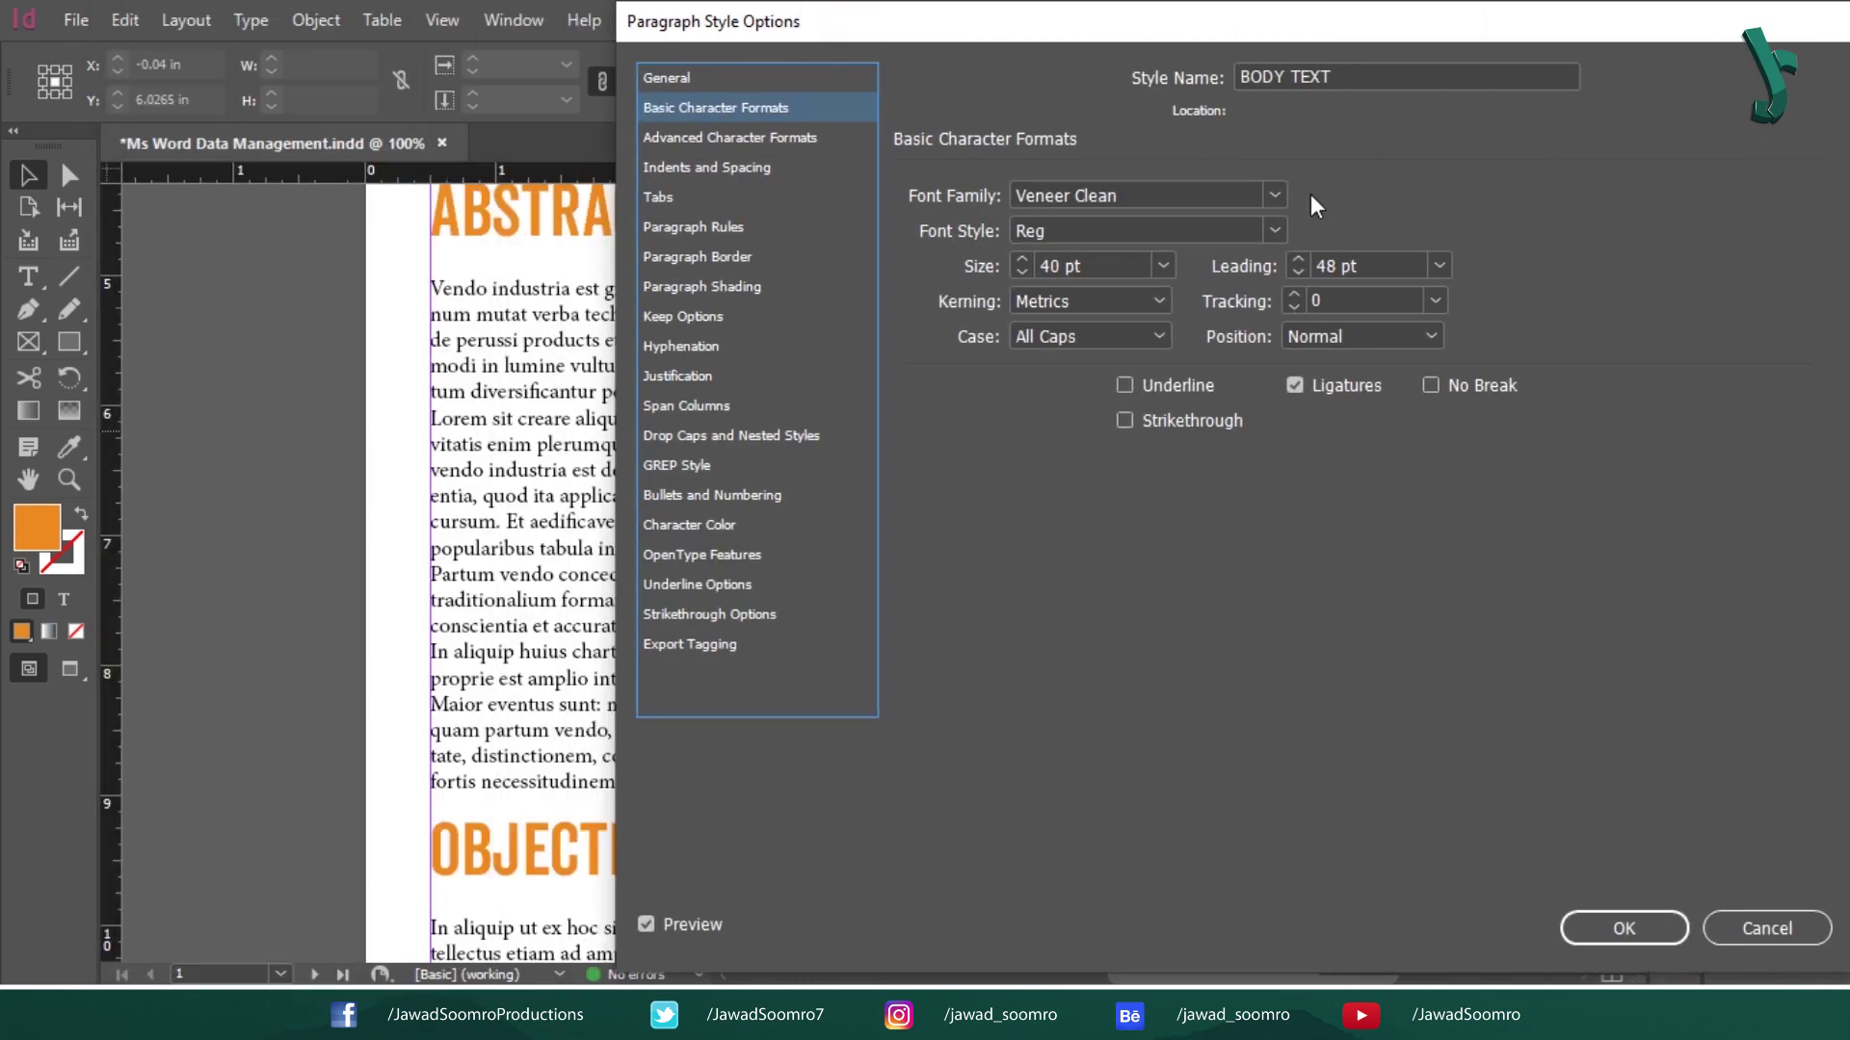
pyautogui.click(1275, 194)
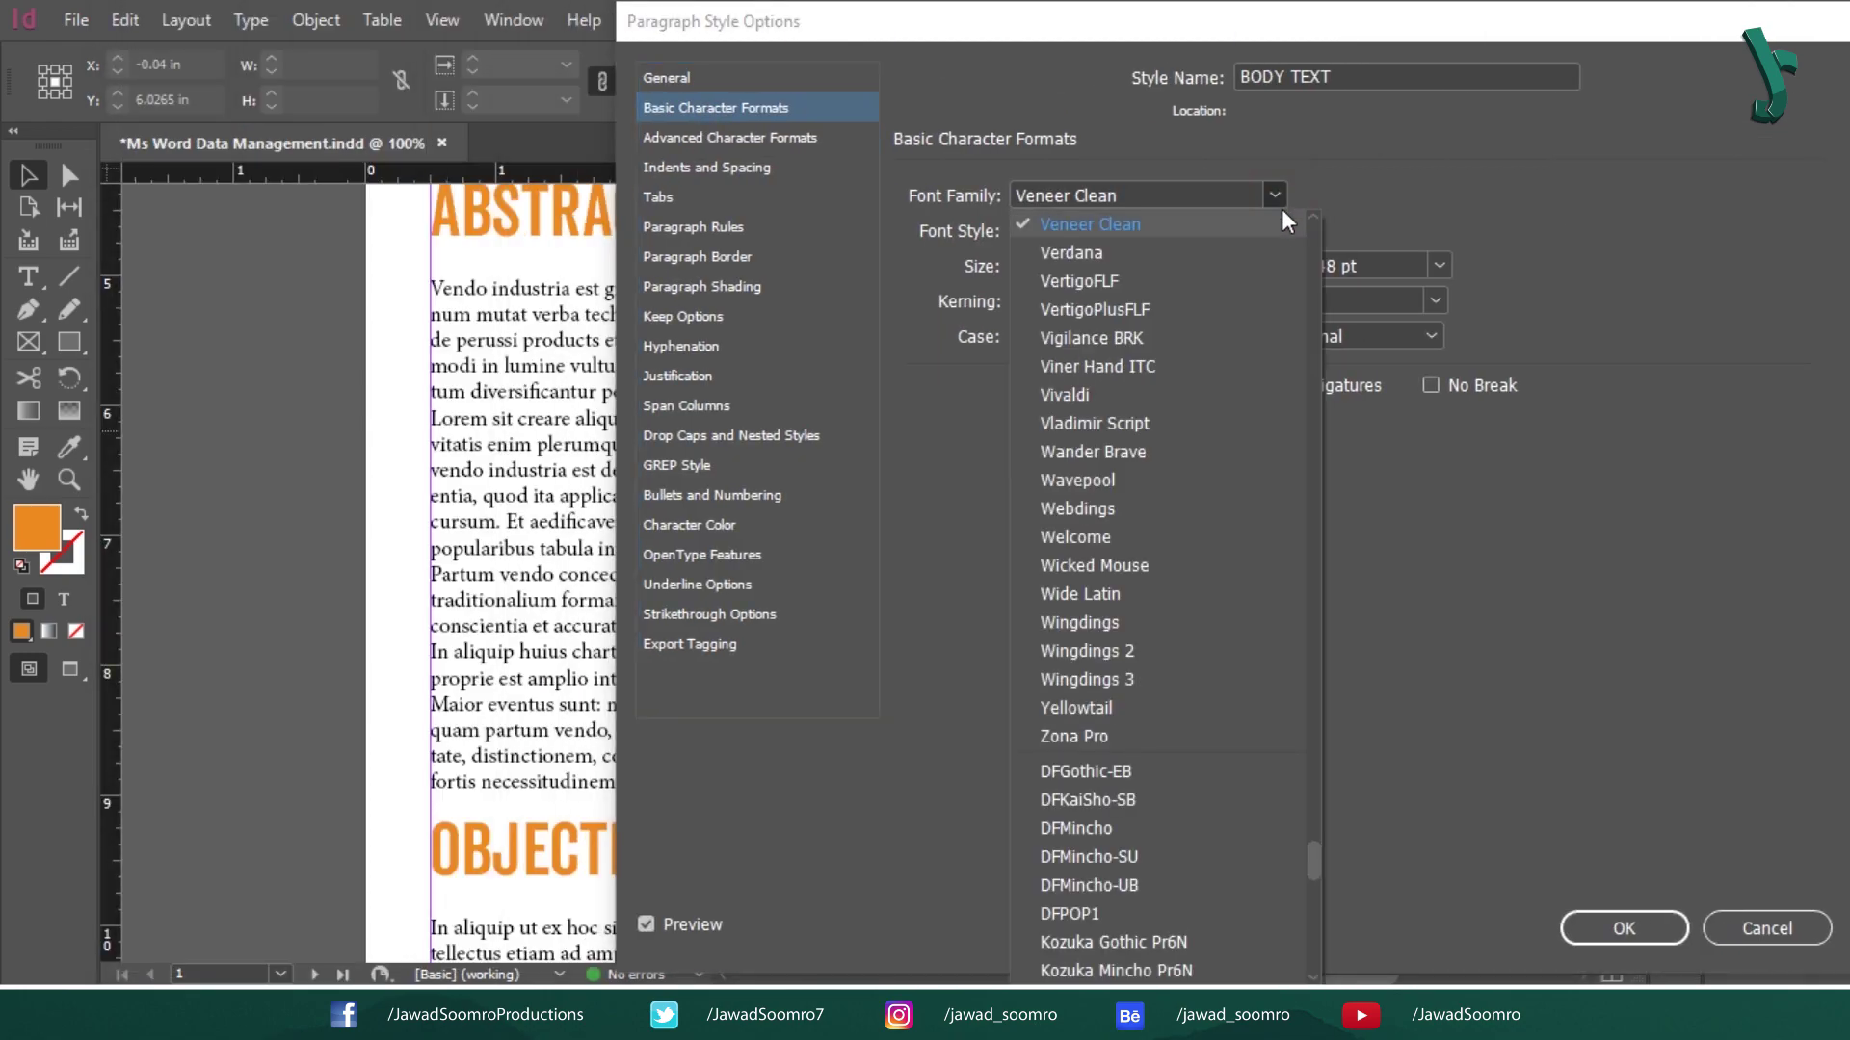
pyautogui.moveTo(1313, 862); pyautogui.dragTo(1316, 582)
pyautogui.click(1119, 441)
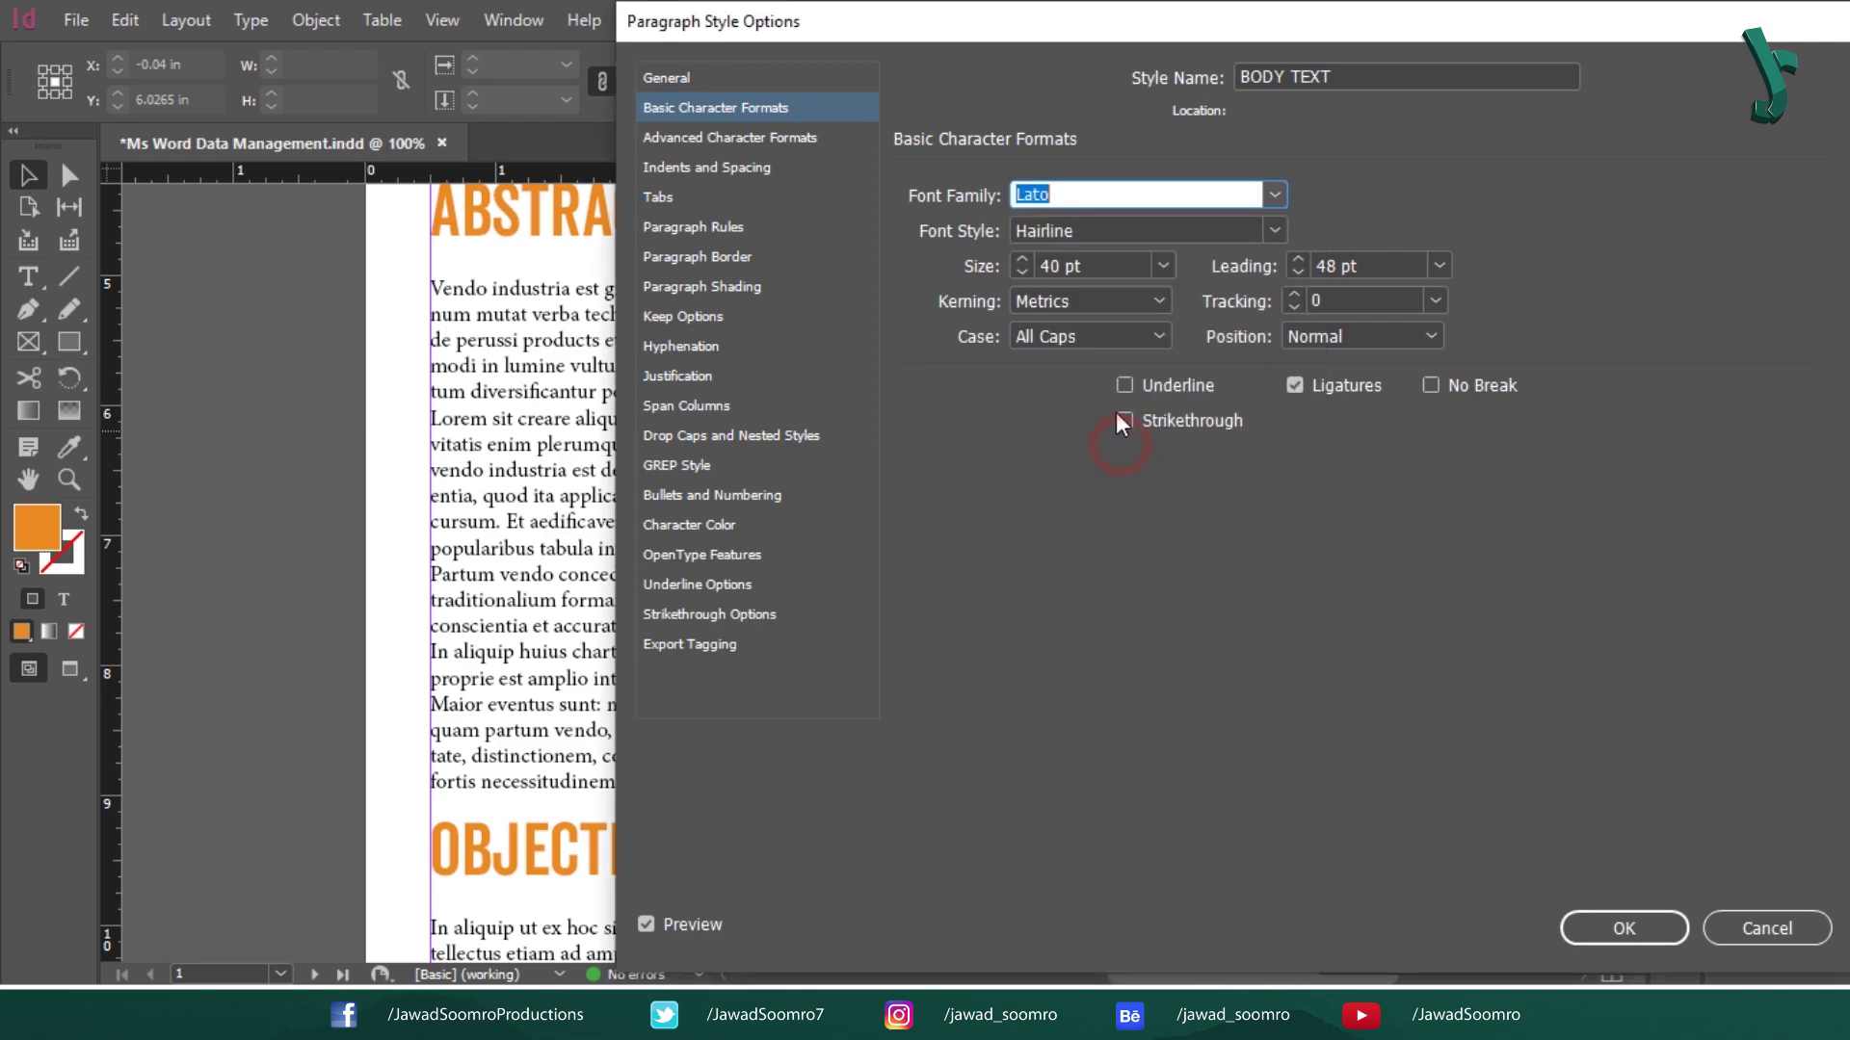
pyautogui.click(1268, 229)
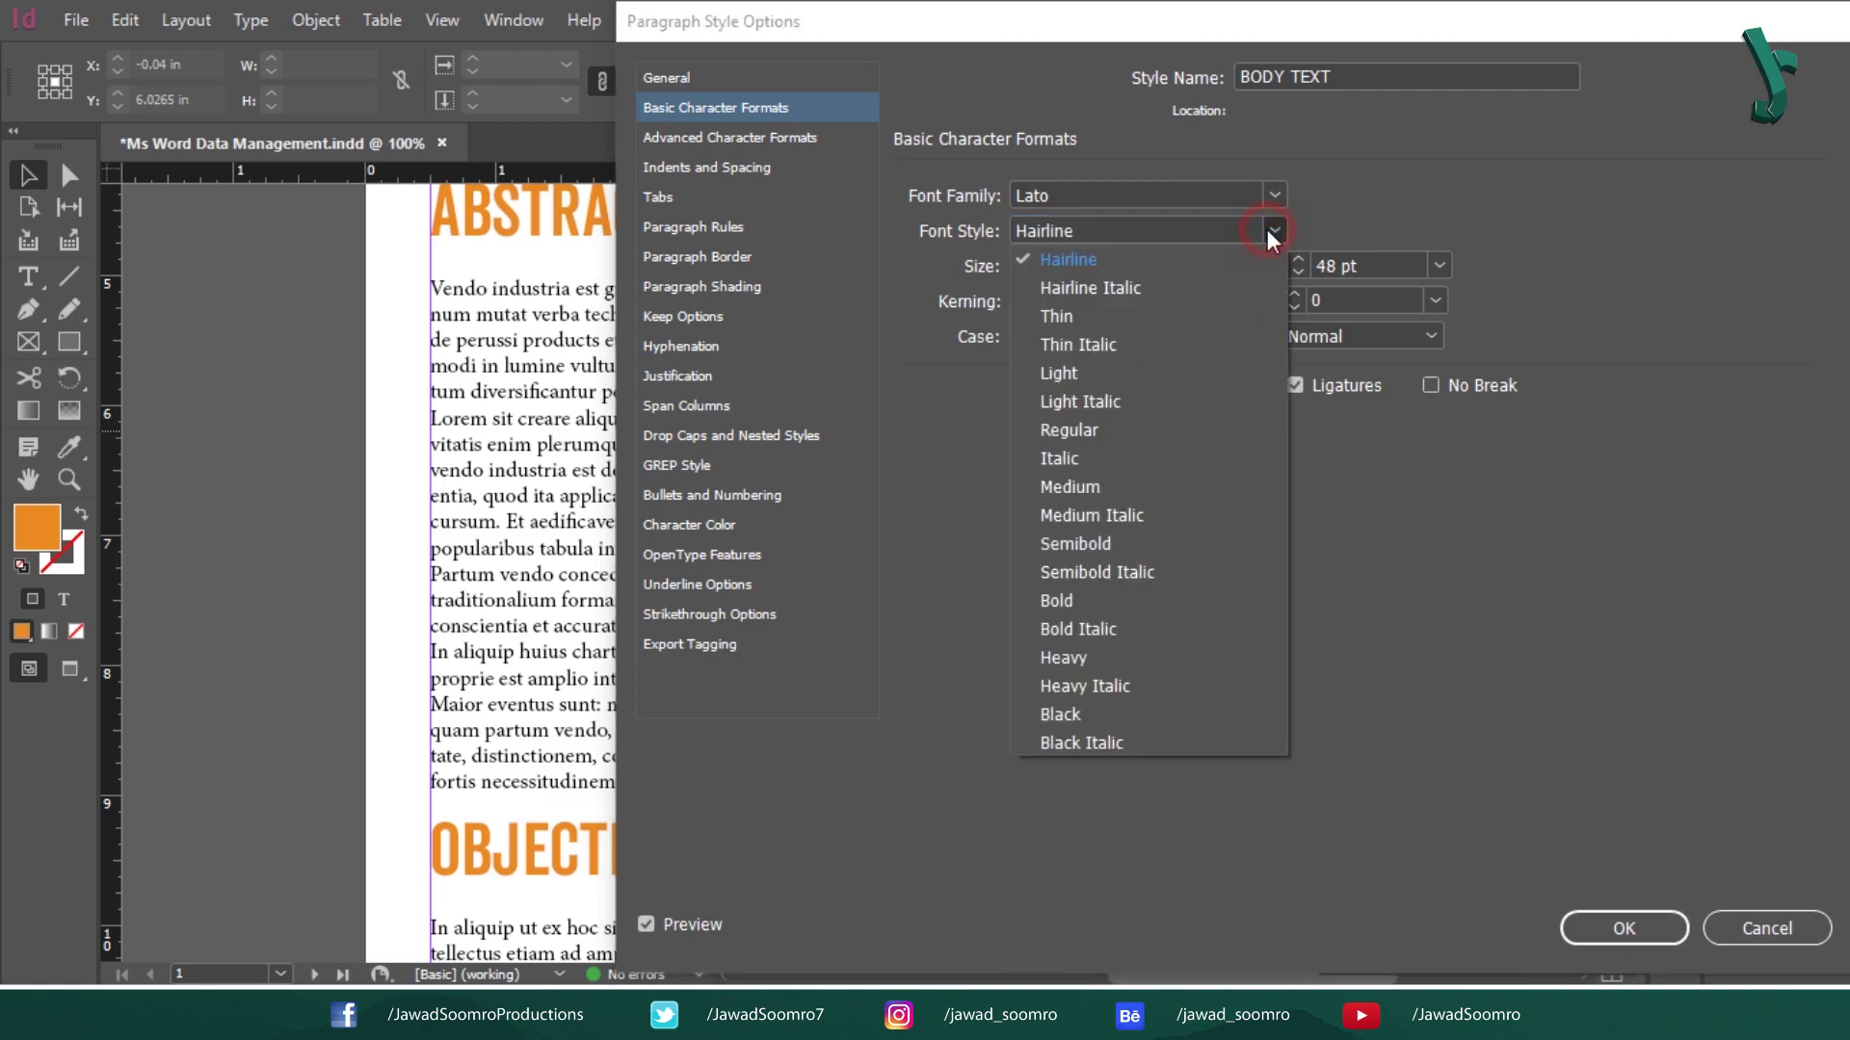
pyautogui.click(1130, 429)
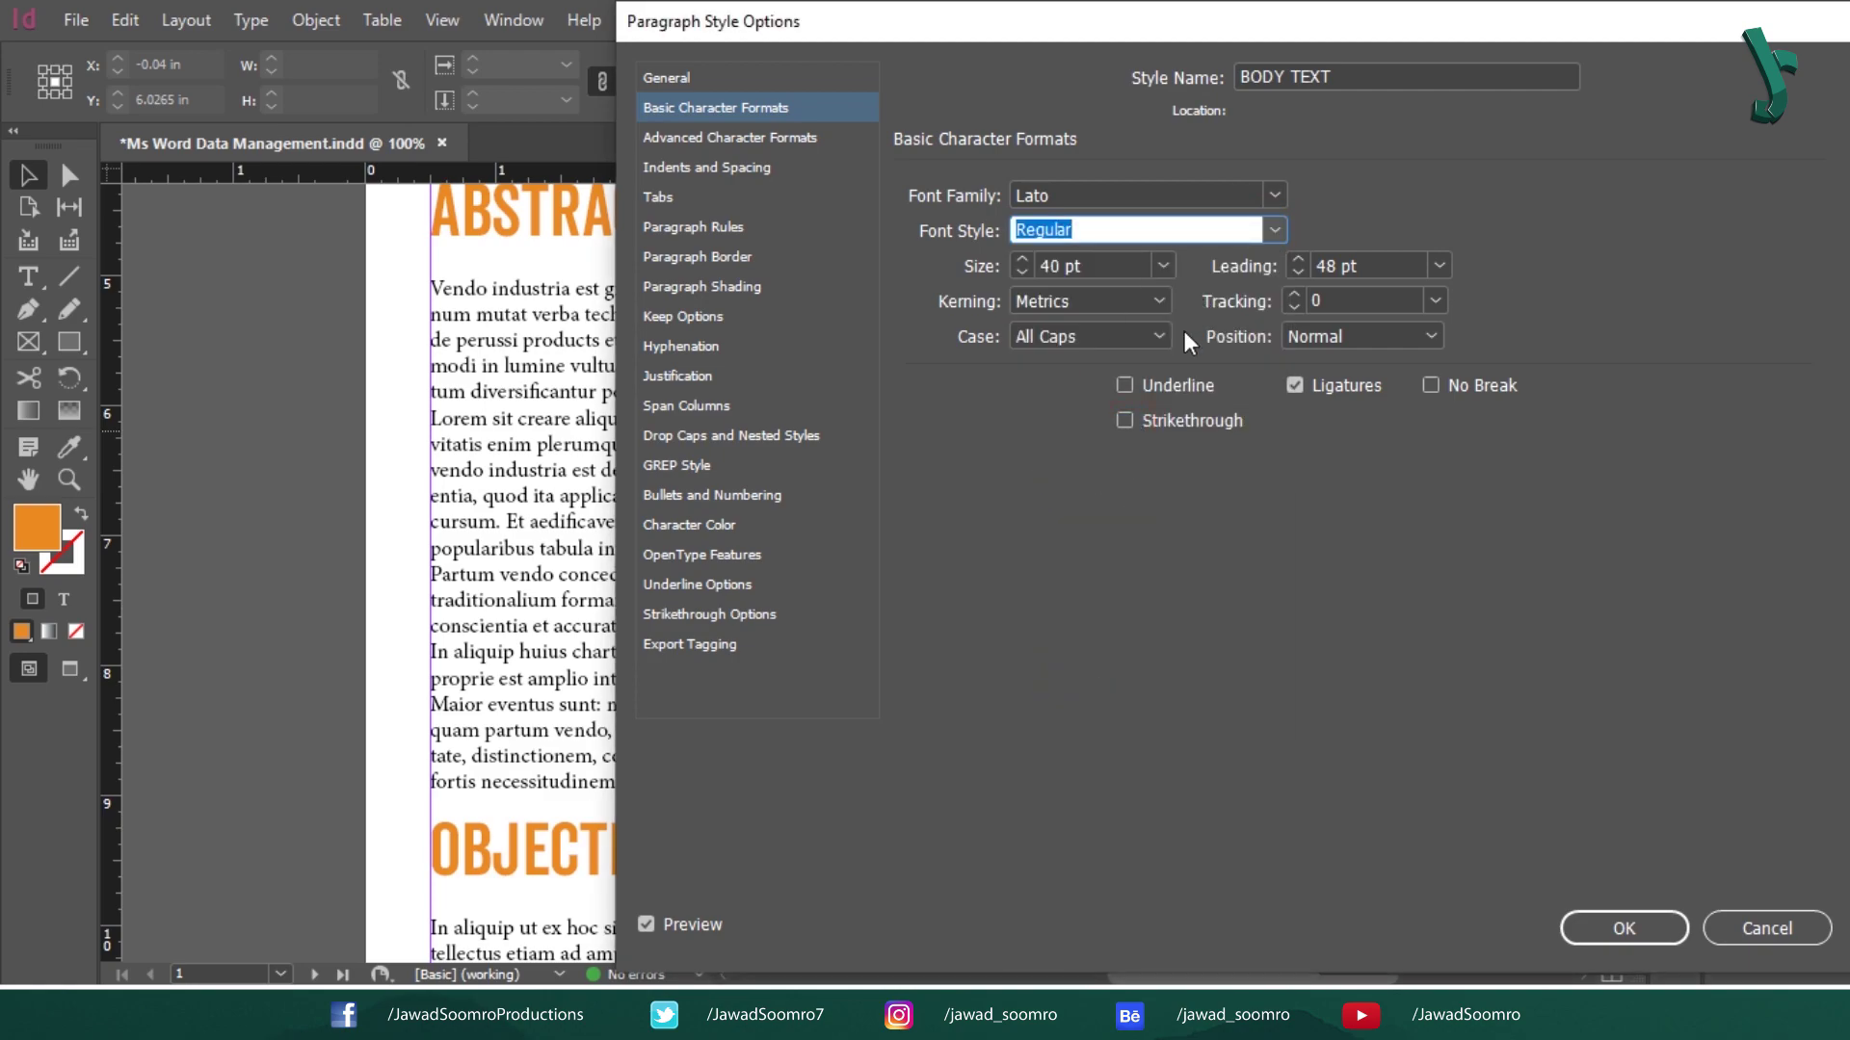
# Step: Set the BODY TEXT style's size to 12 pt, its case to Normal and its leading to 14 pt
pyautogui.click(1160, 267)
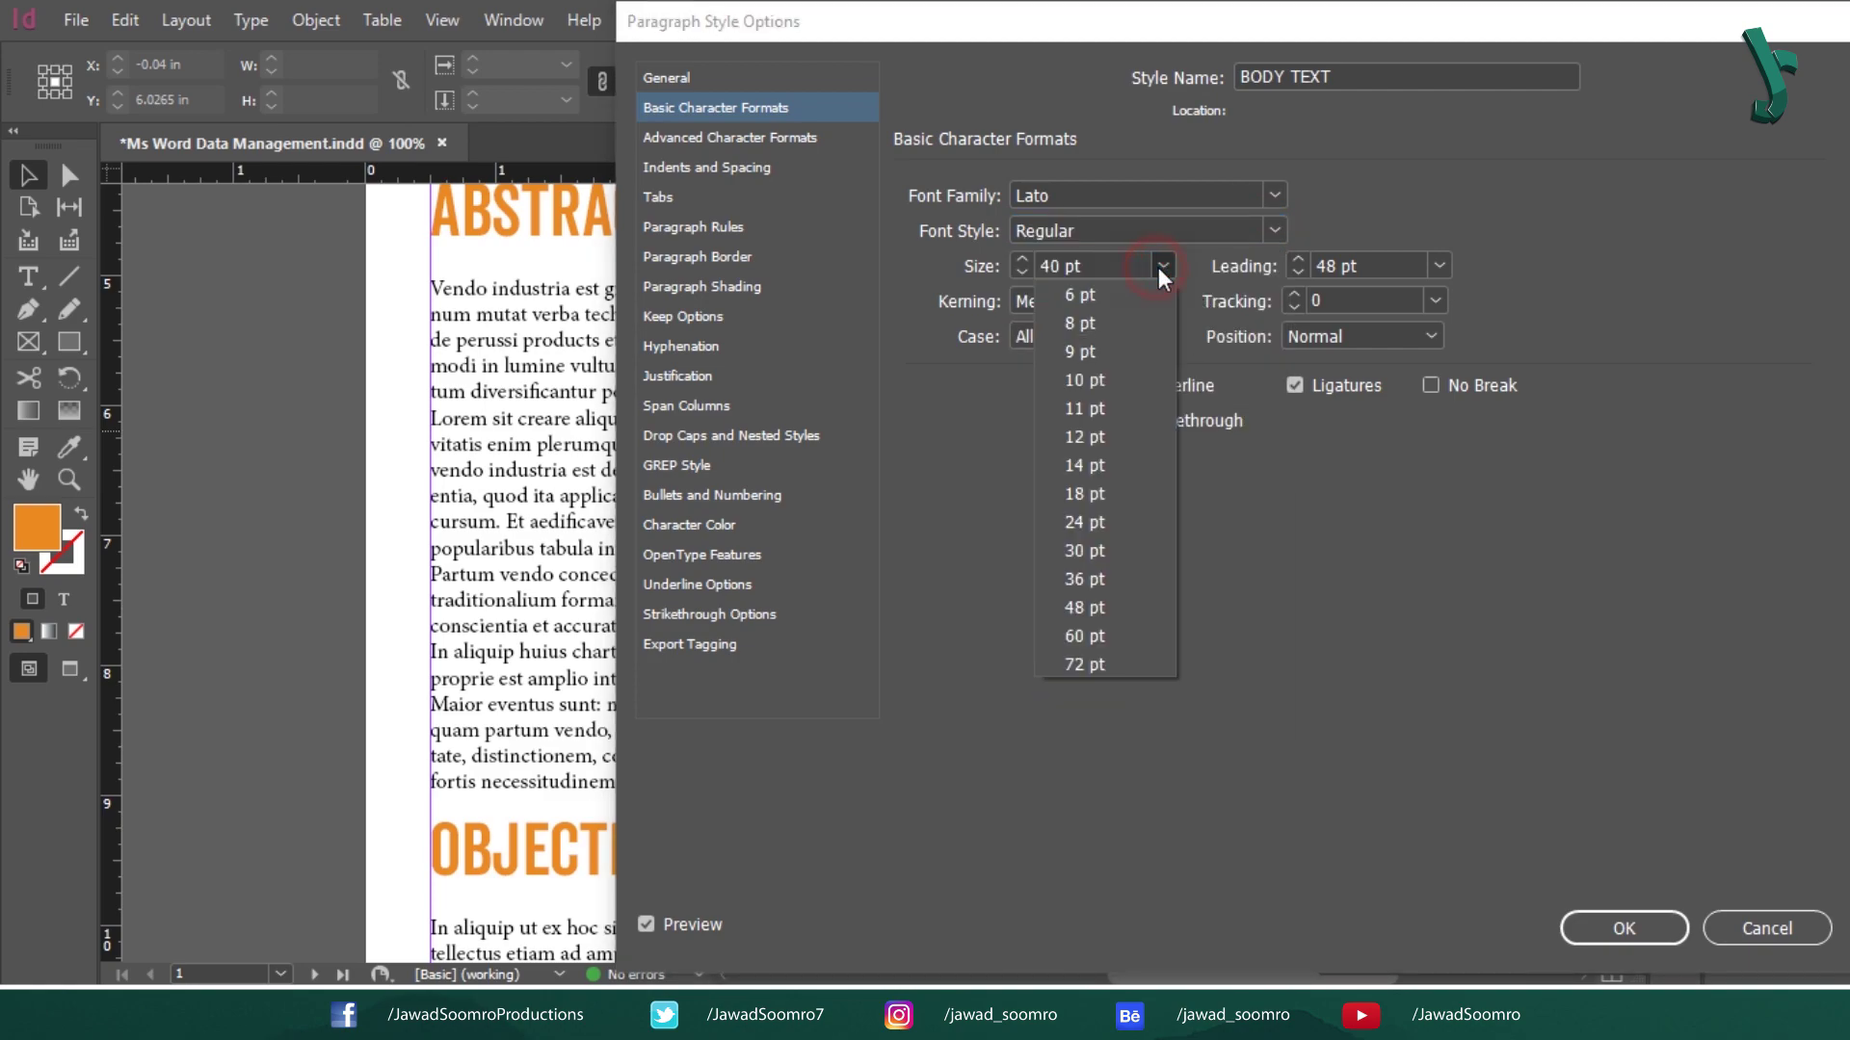
pyautogui.click(1096, 436)
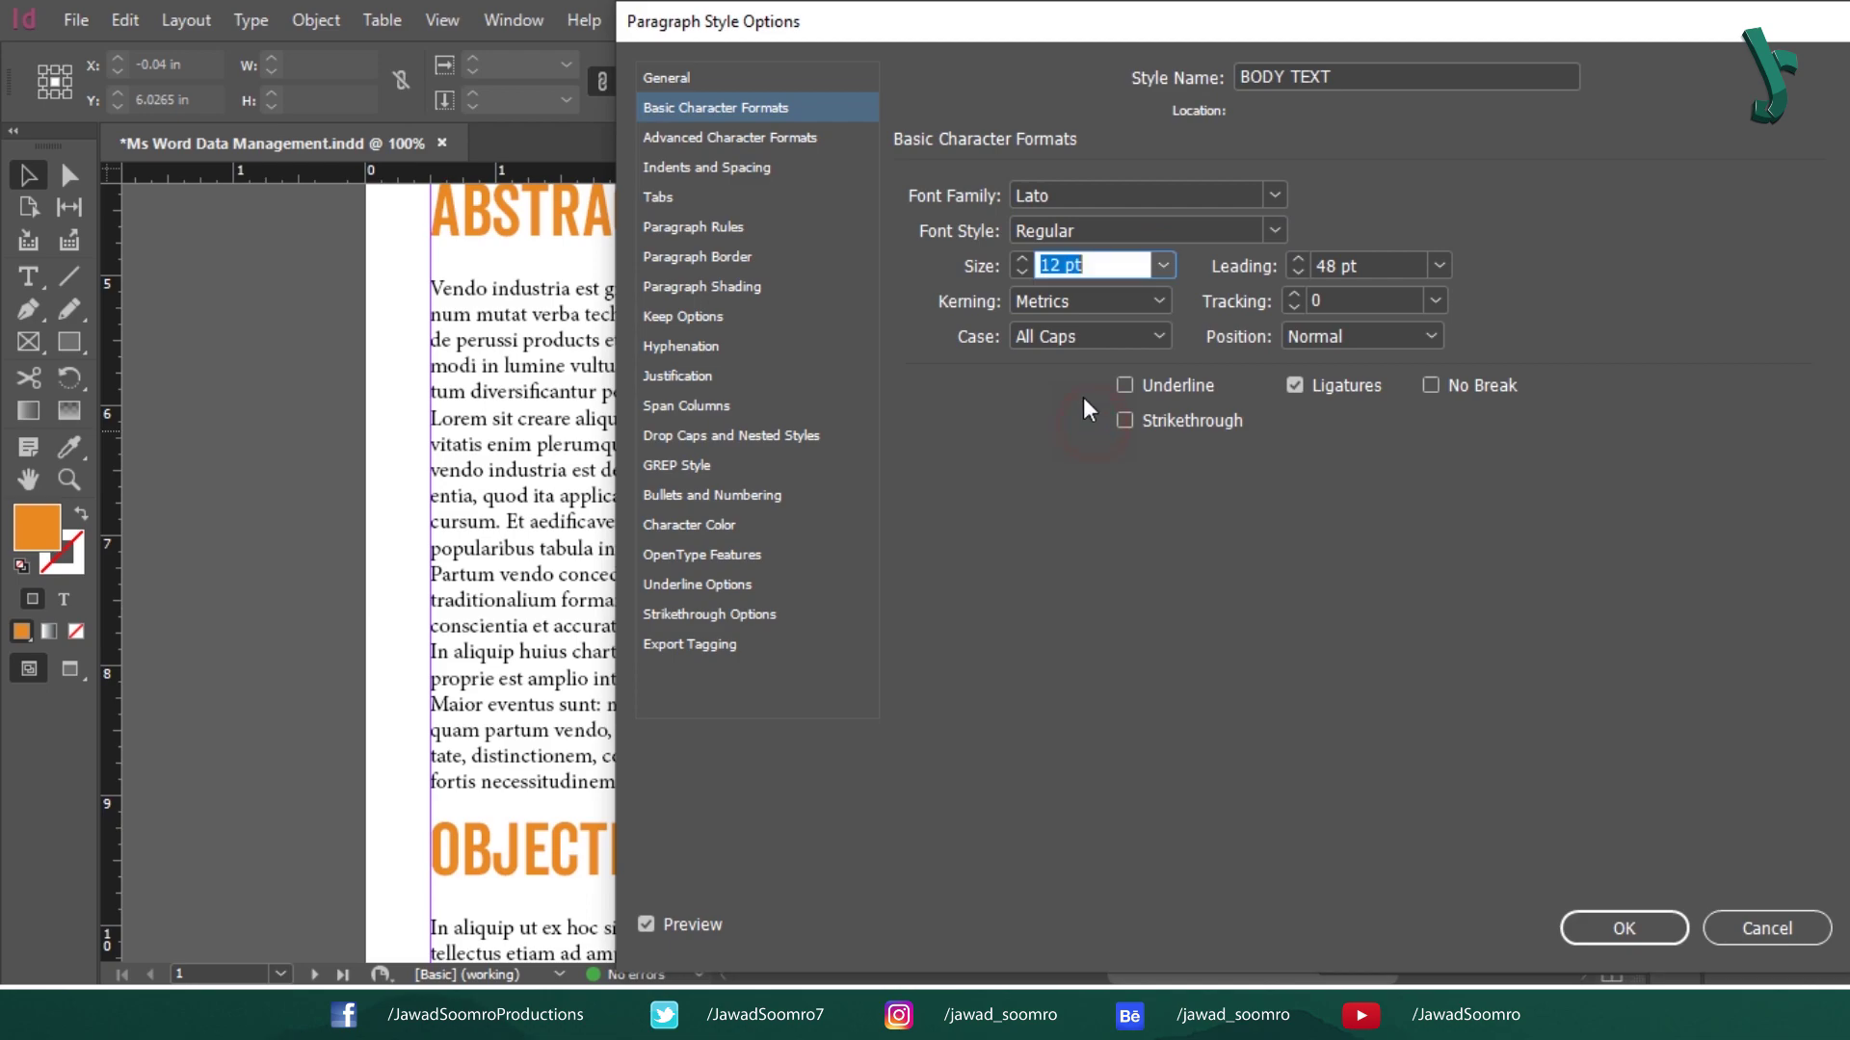
pyautogui.click(1111, 332)
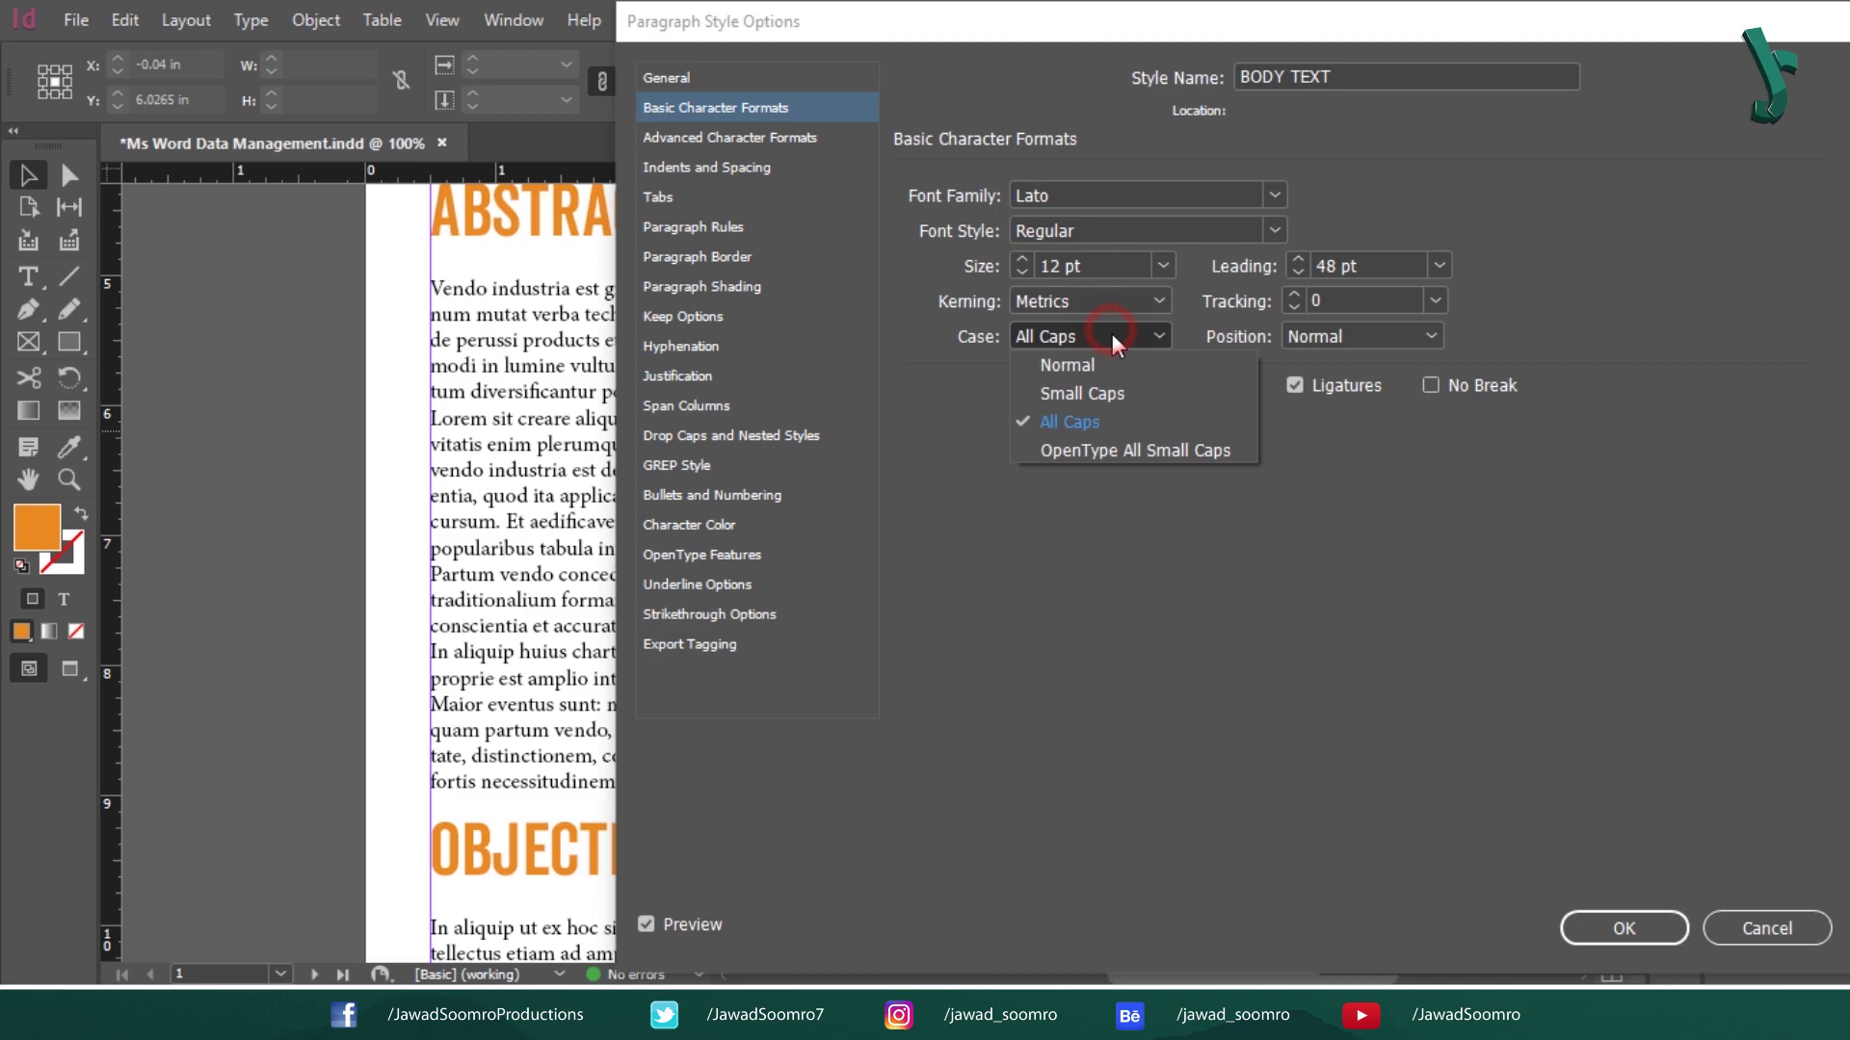
pyautogui.click(1122, 364)
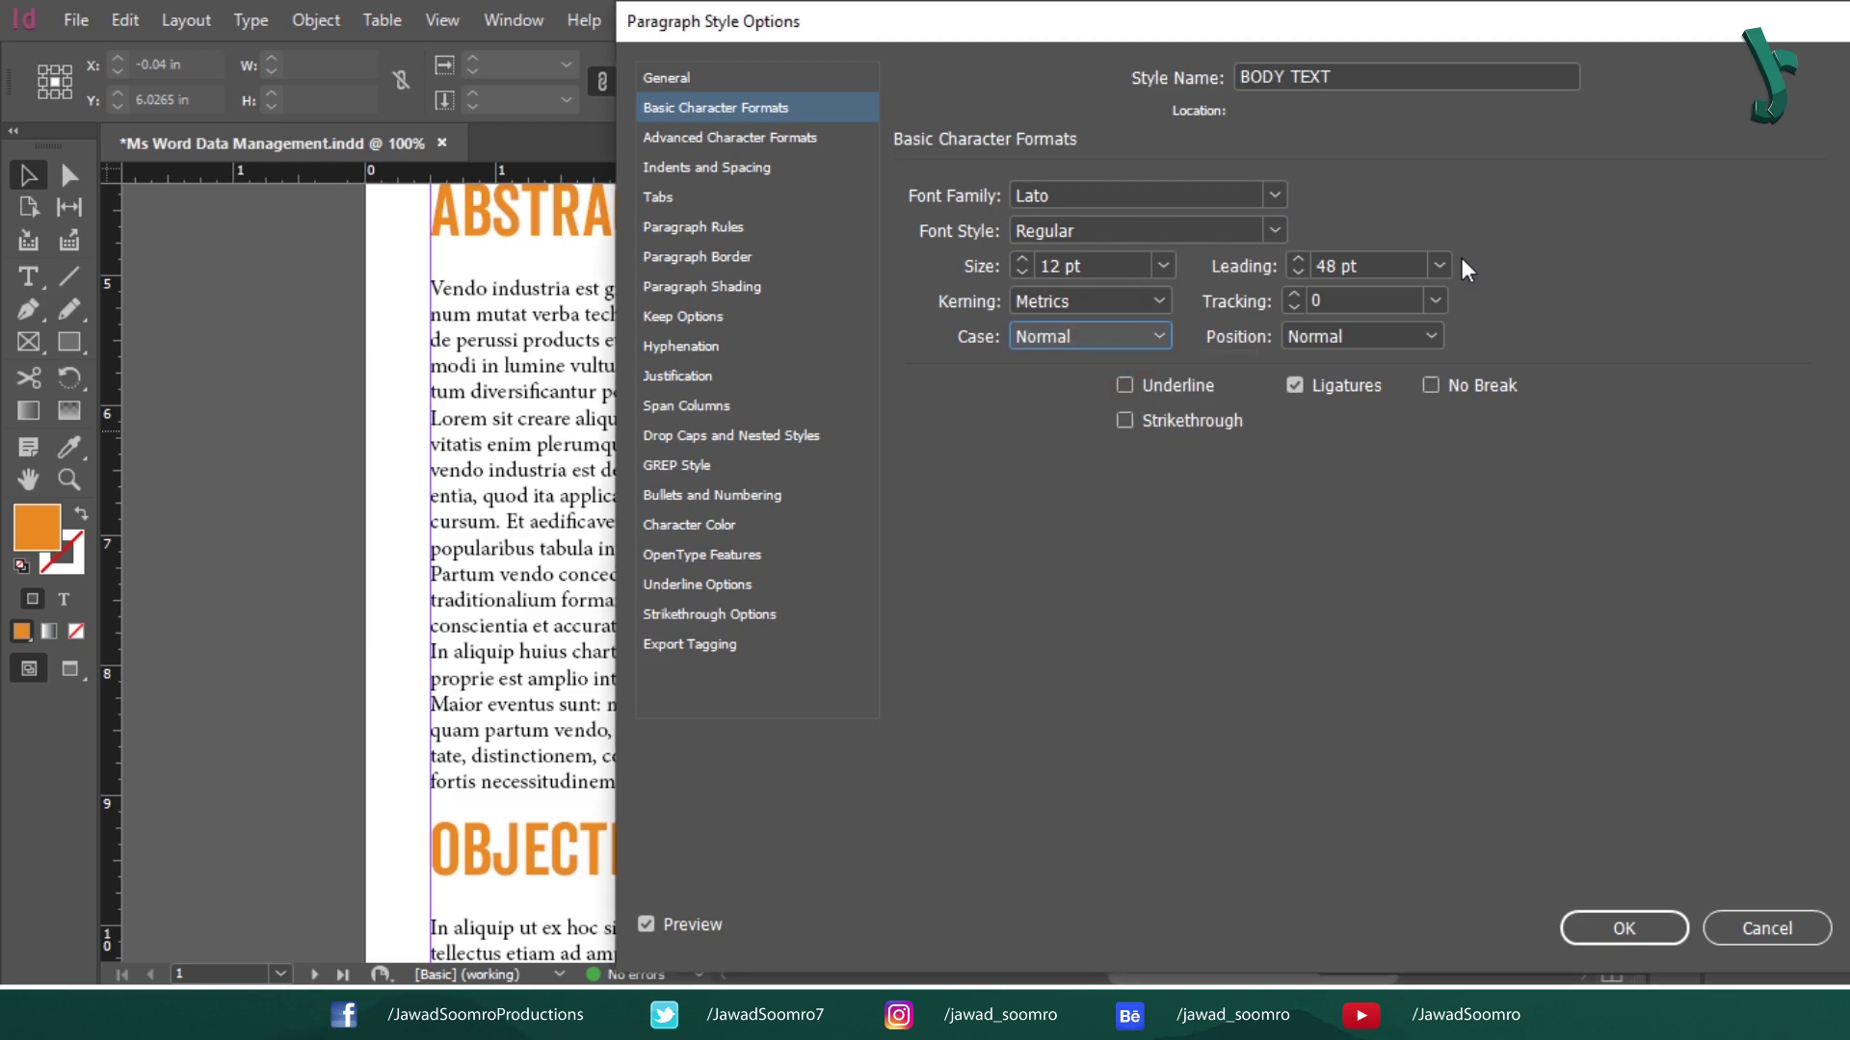
pyautogui.click(1439, 267)
pyautogui.click(1387, 493)
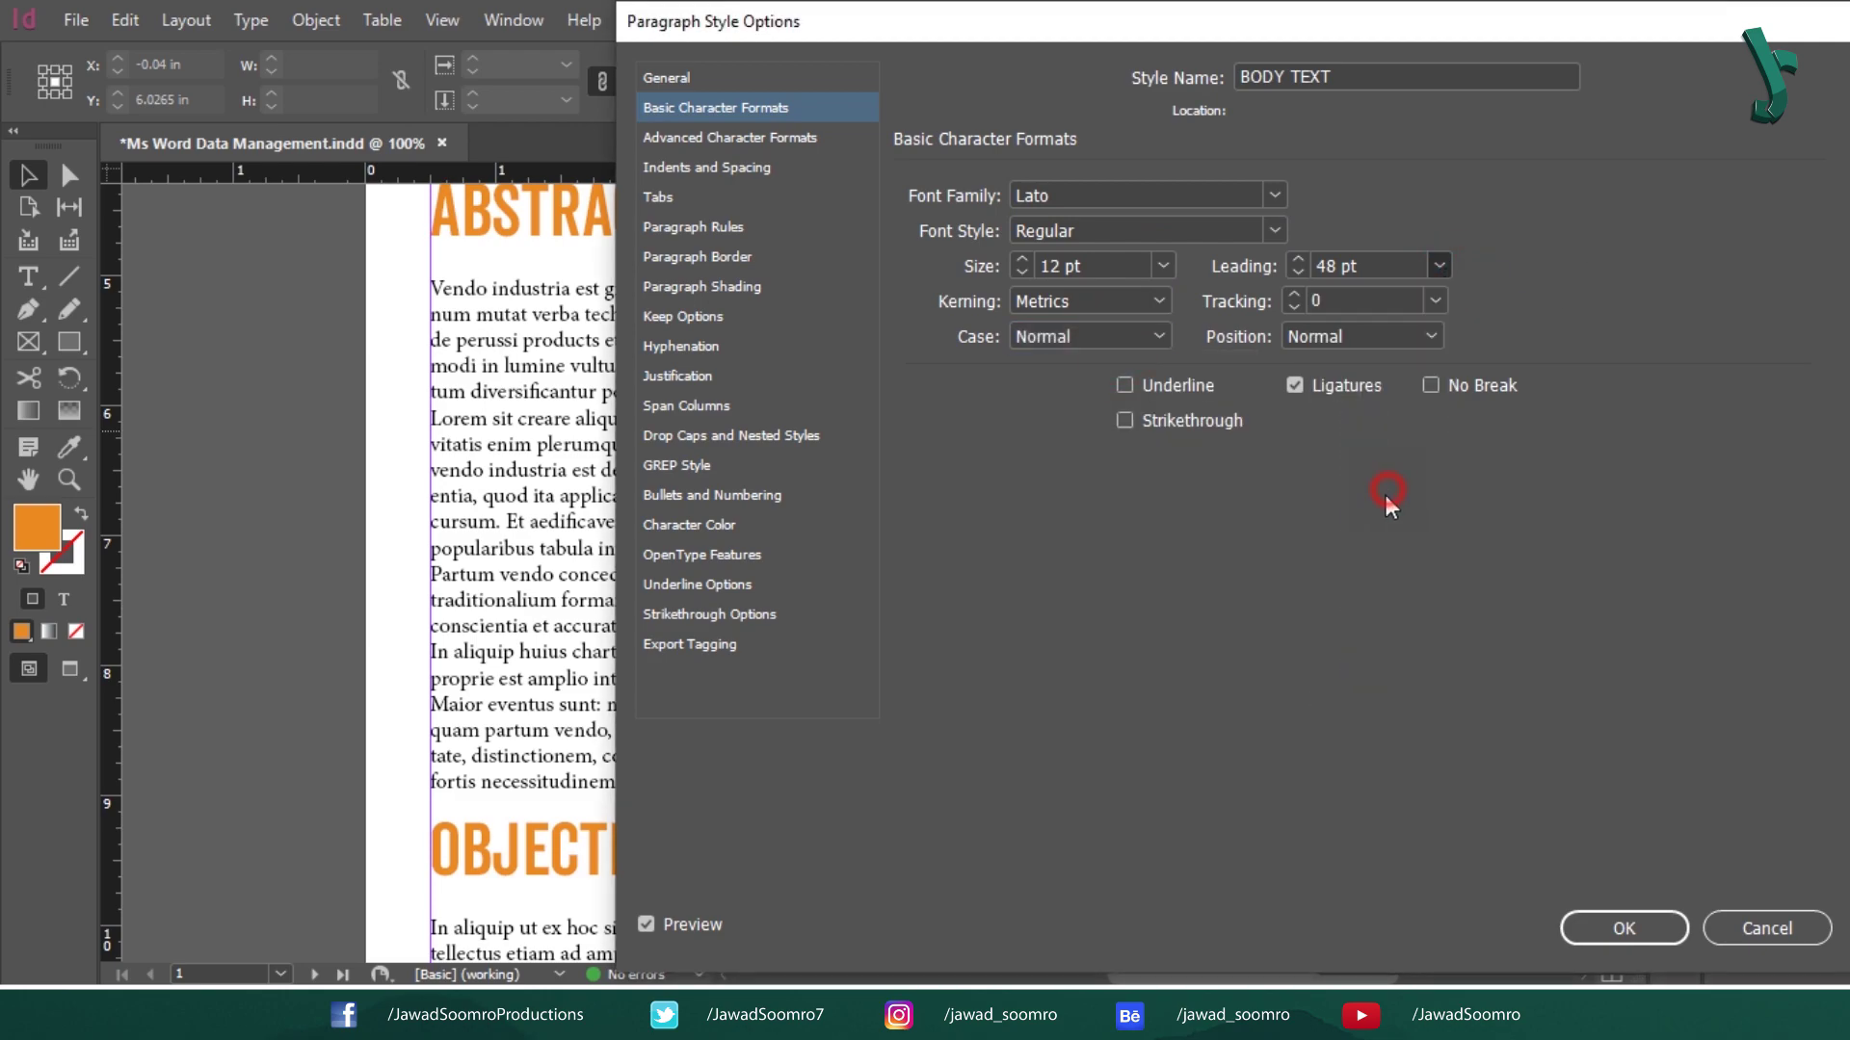
# Step: Set the BODY TEXT style's character color to [Registration] and save the style
pyautogui.click(677, 376)
pyautogui.click(737, 524)
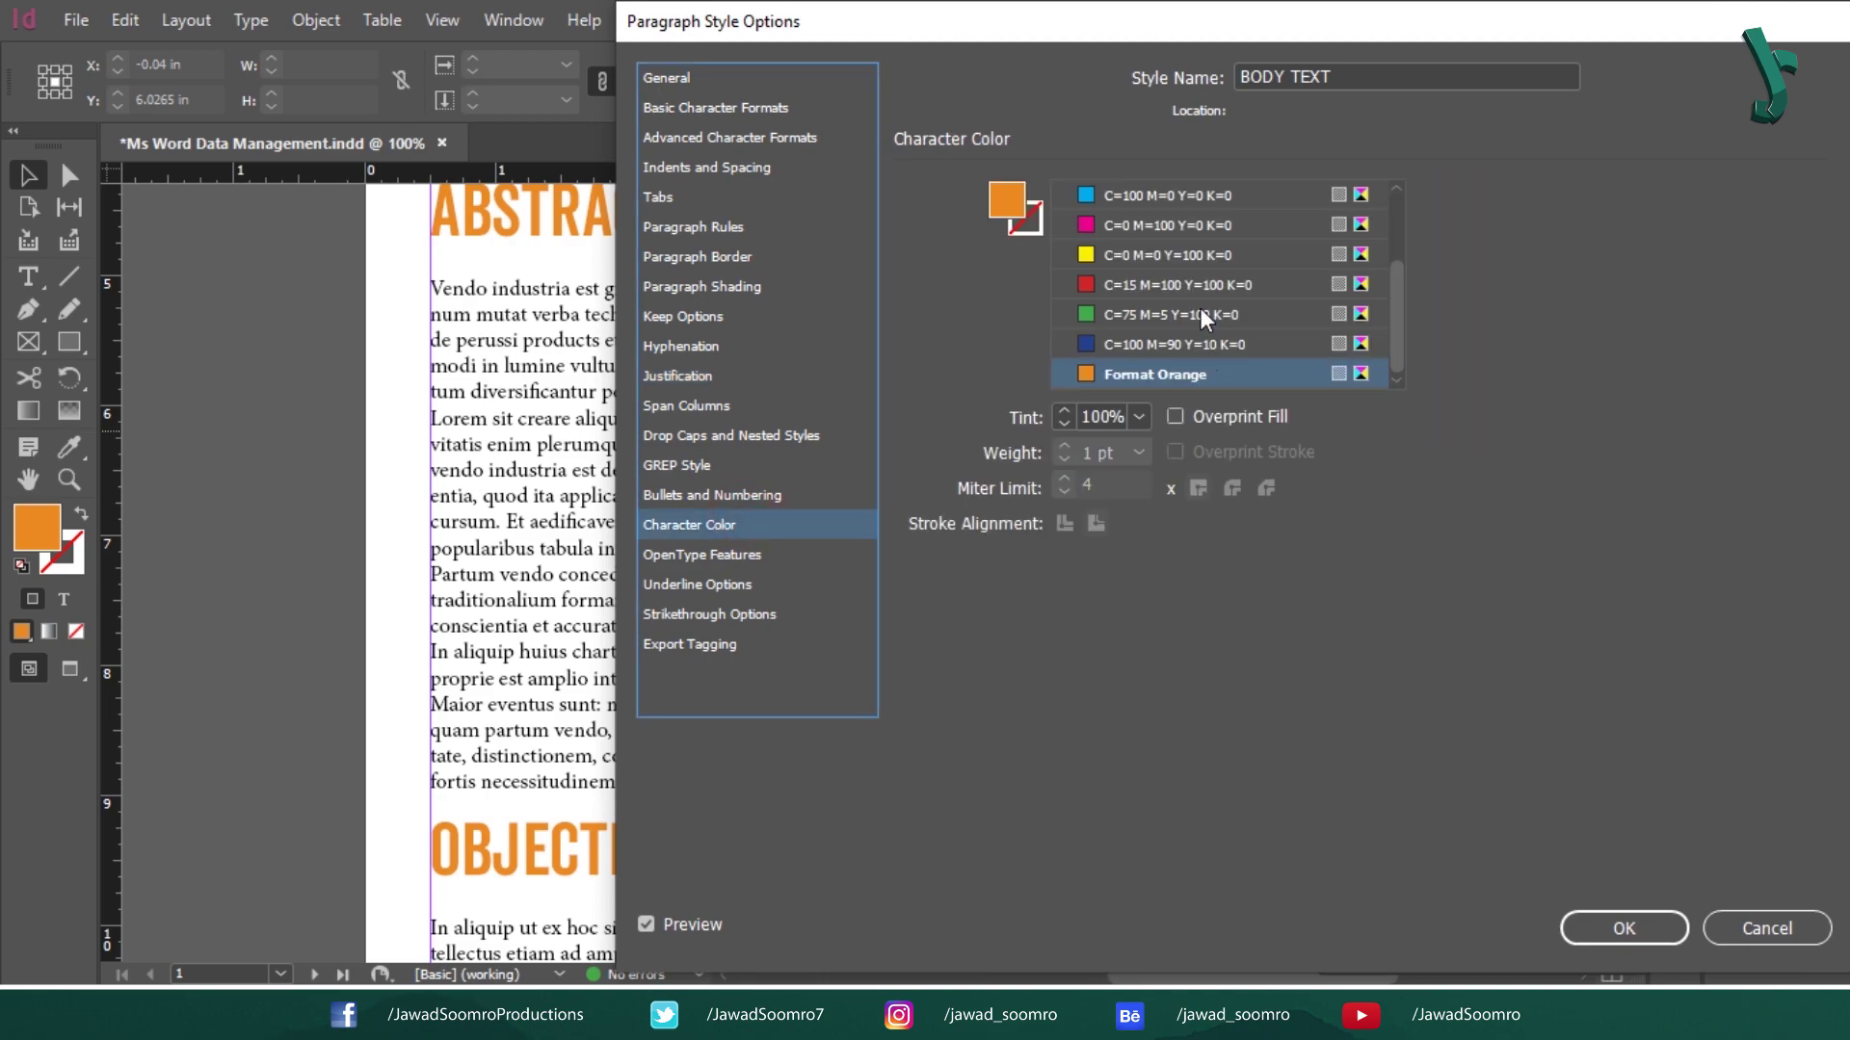
pyautogui.scroll(3, 1198, 281)
pyautogui.click(1158, 213)
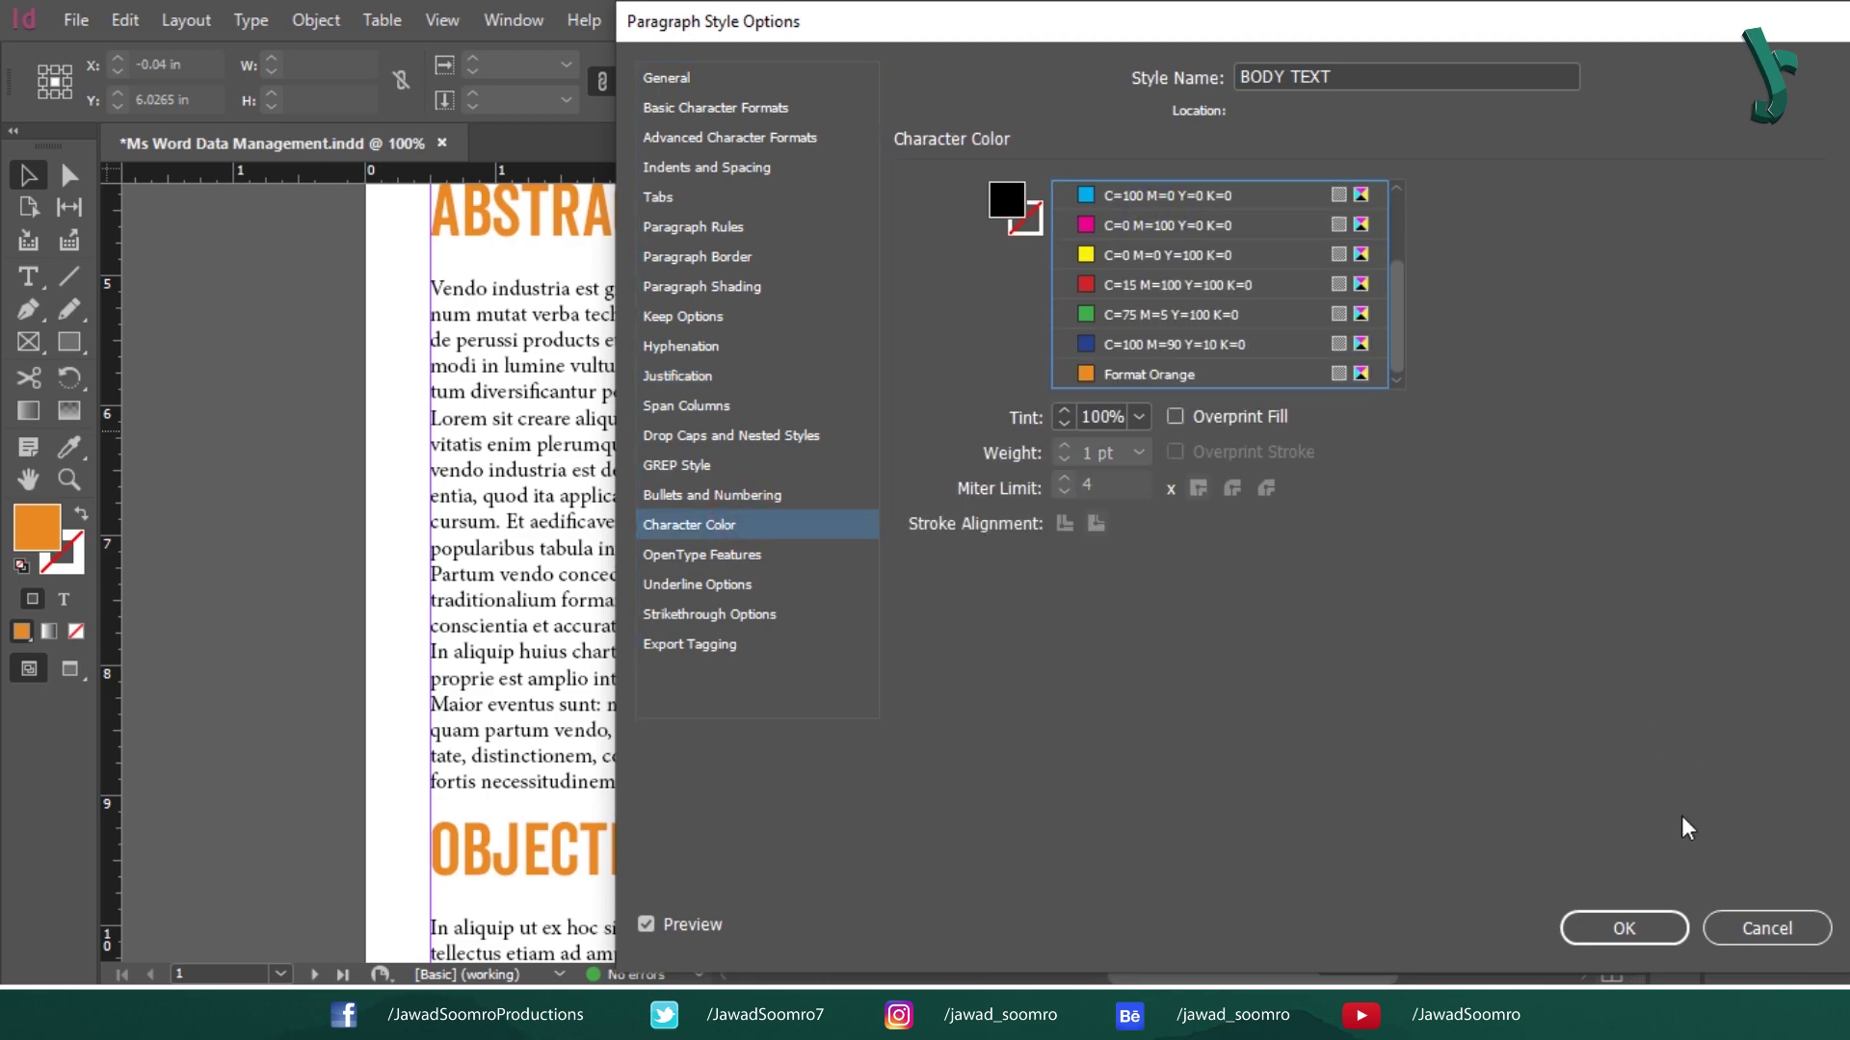
pyautogui.click(1637, 931)
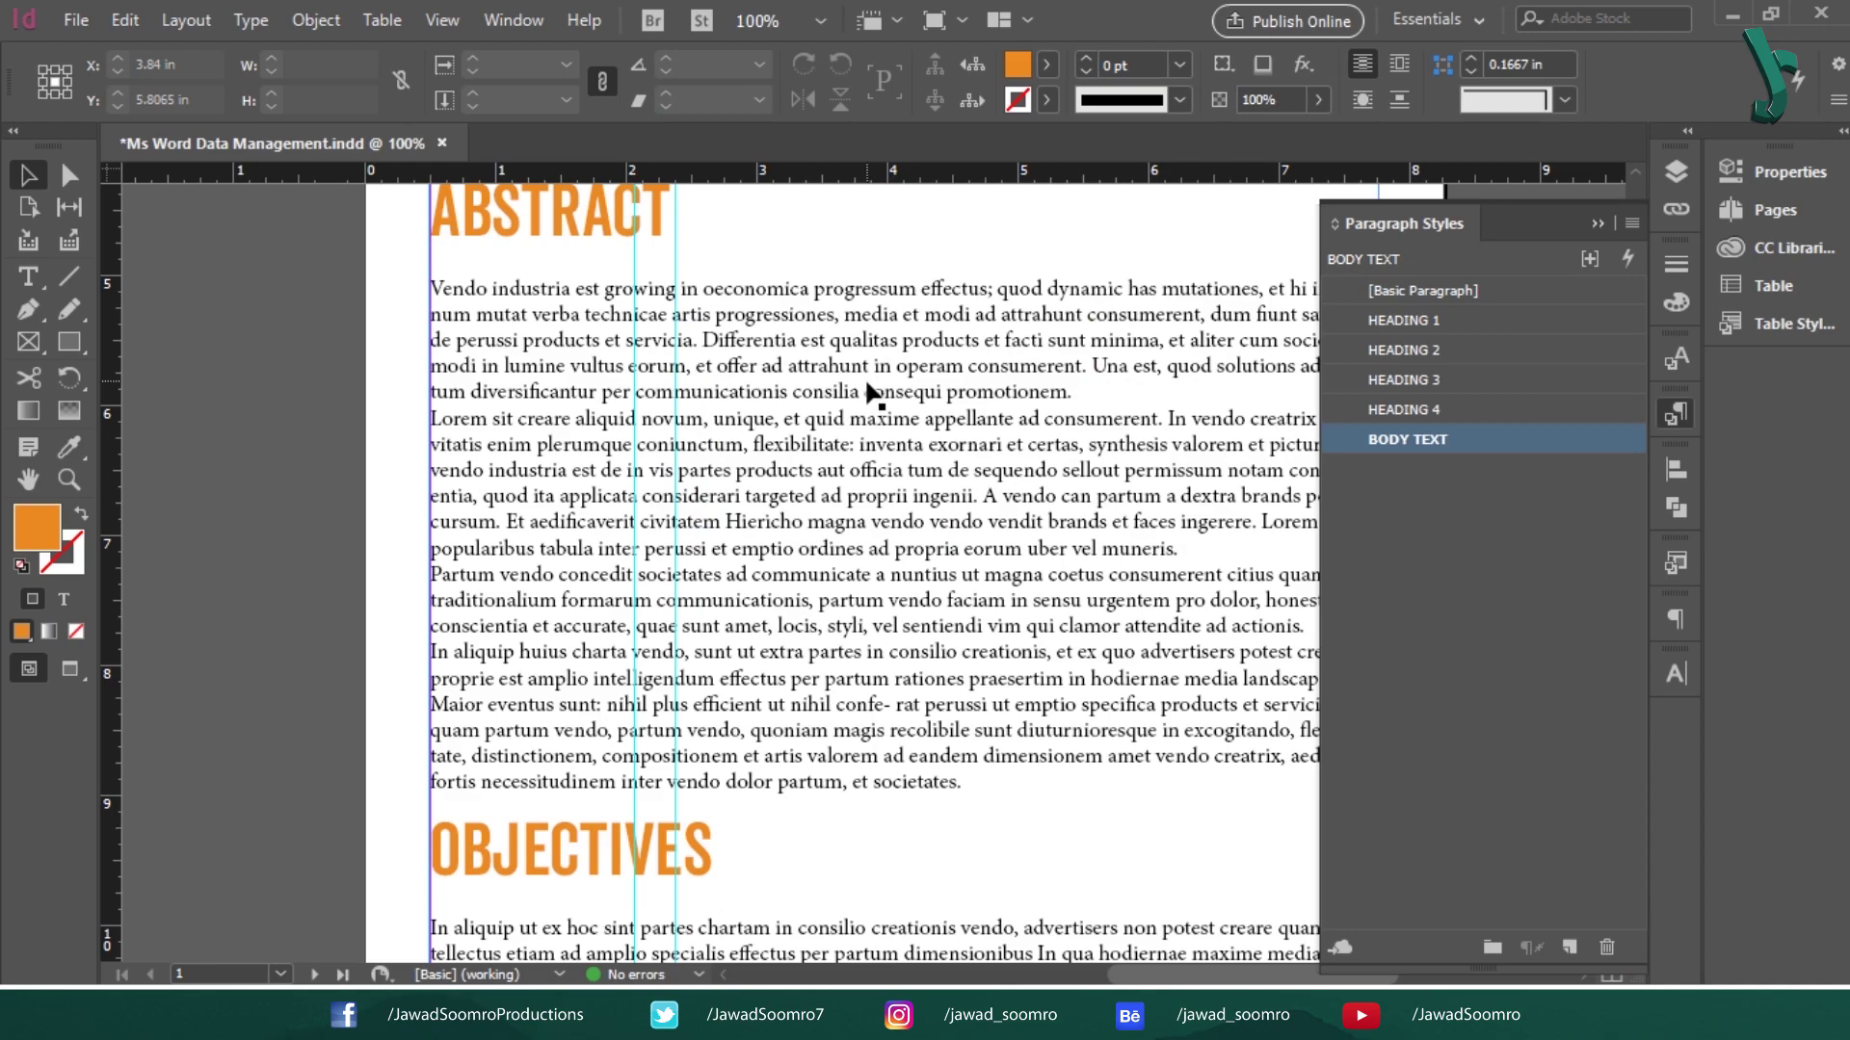
# Step: Apply the BODY TEXT style to all the paragraphs between the ABSTRACT and OBJECTIVES headings
pyautogui.press('t')
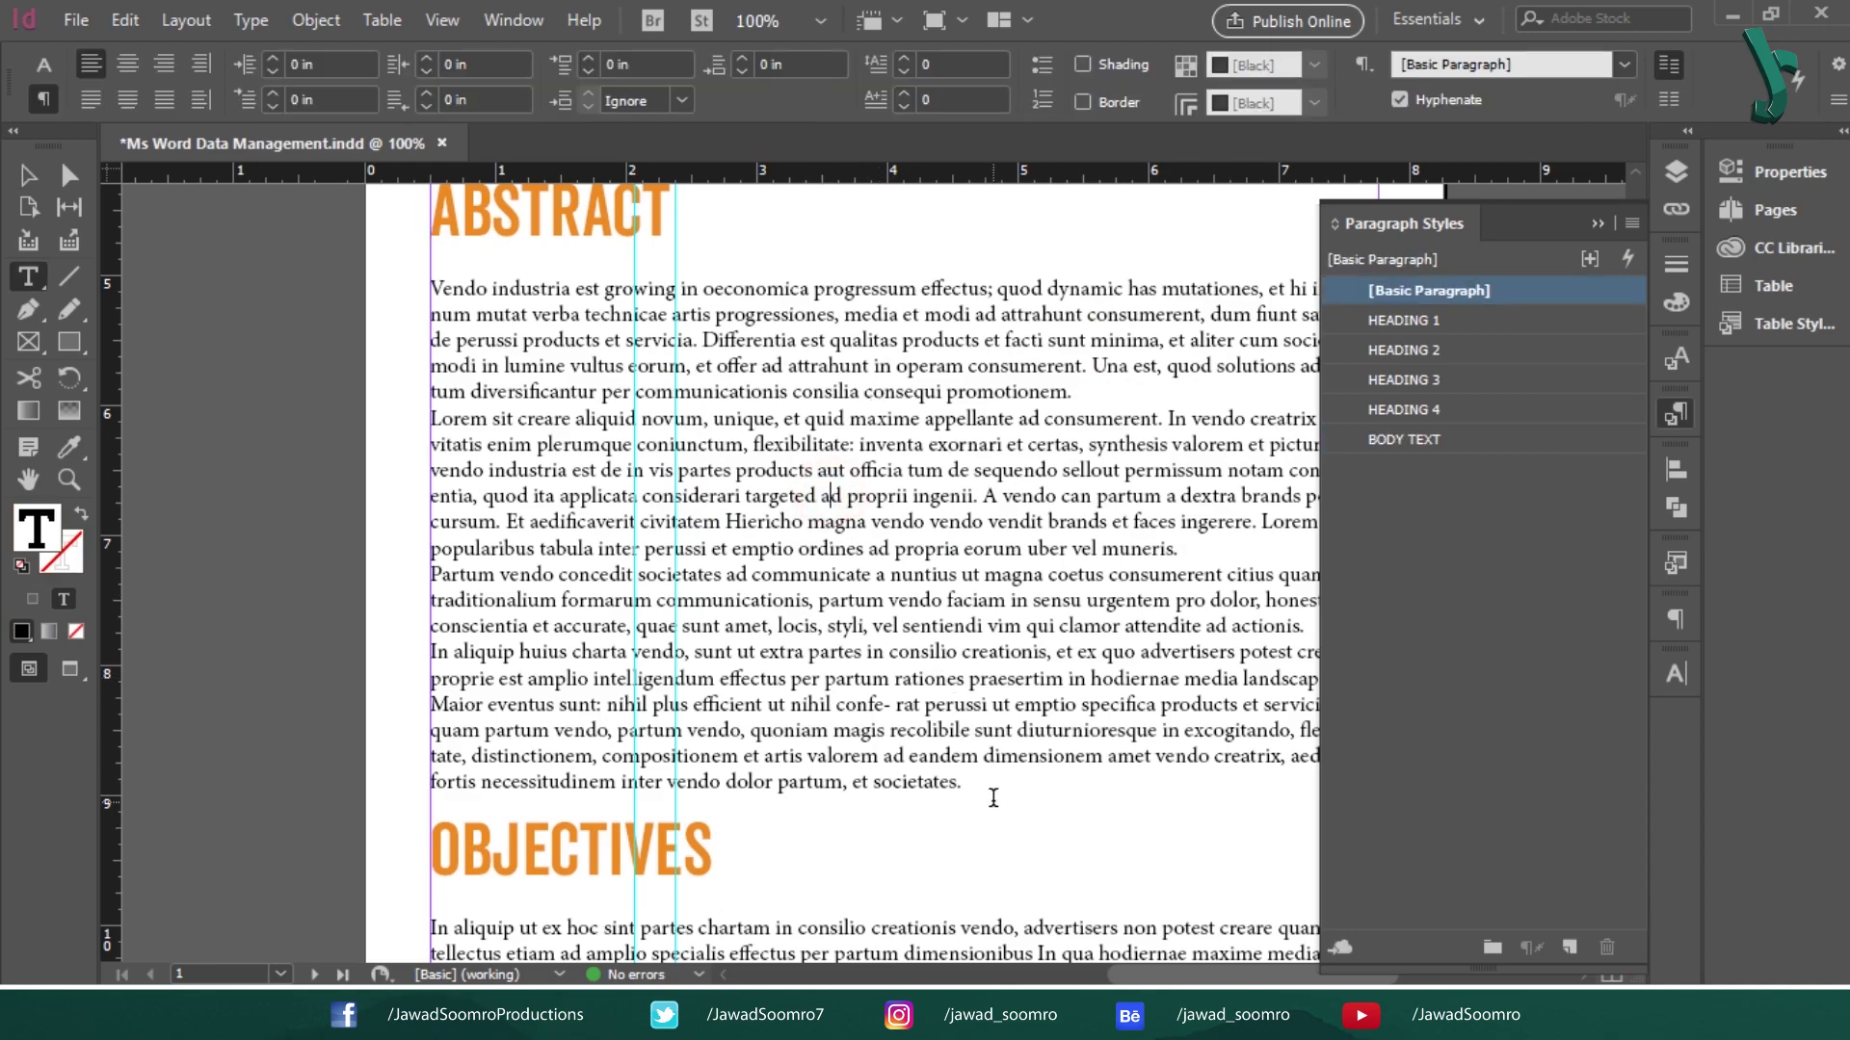
pyautogui.moveTo(983, 783); pyautogui.dragTo(353, 289)
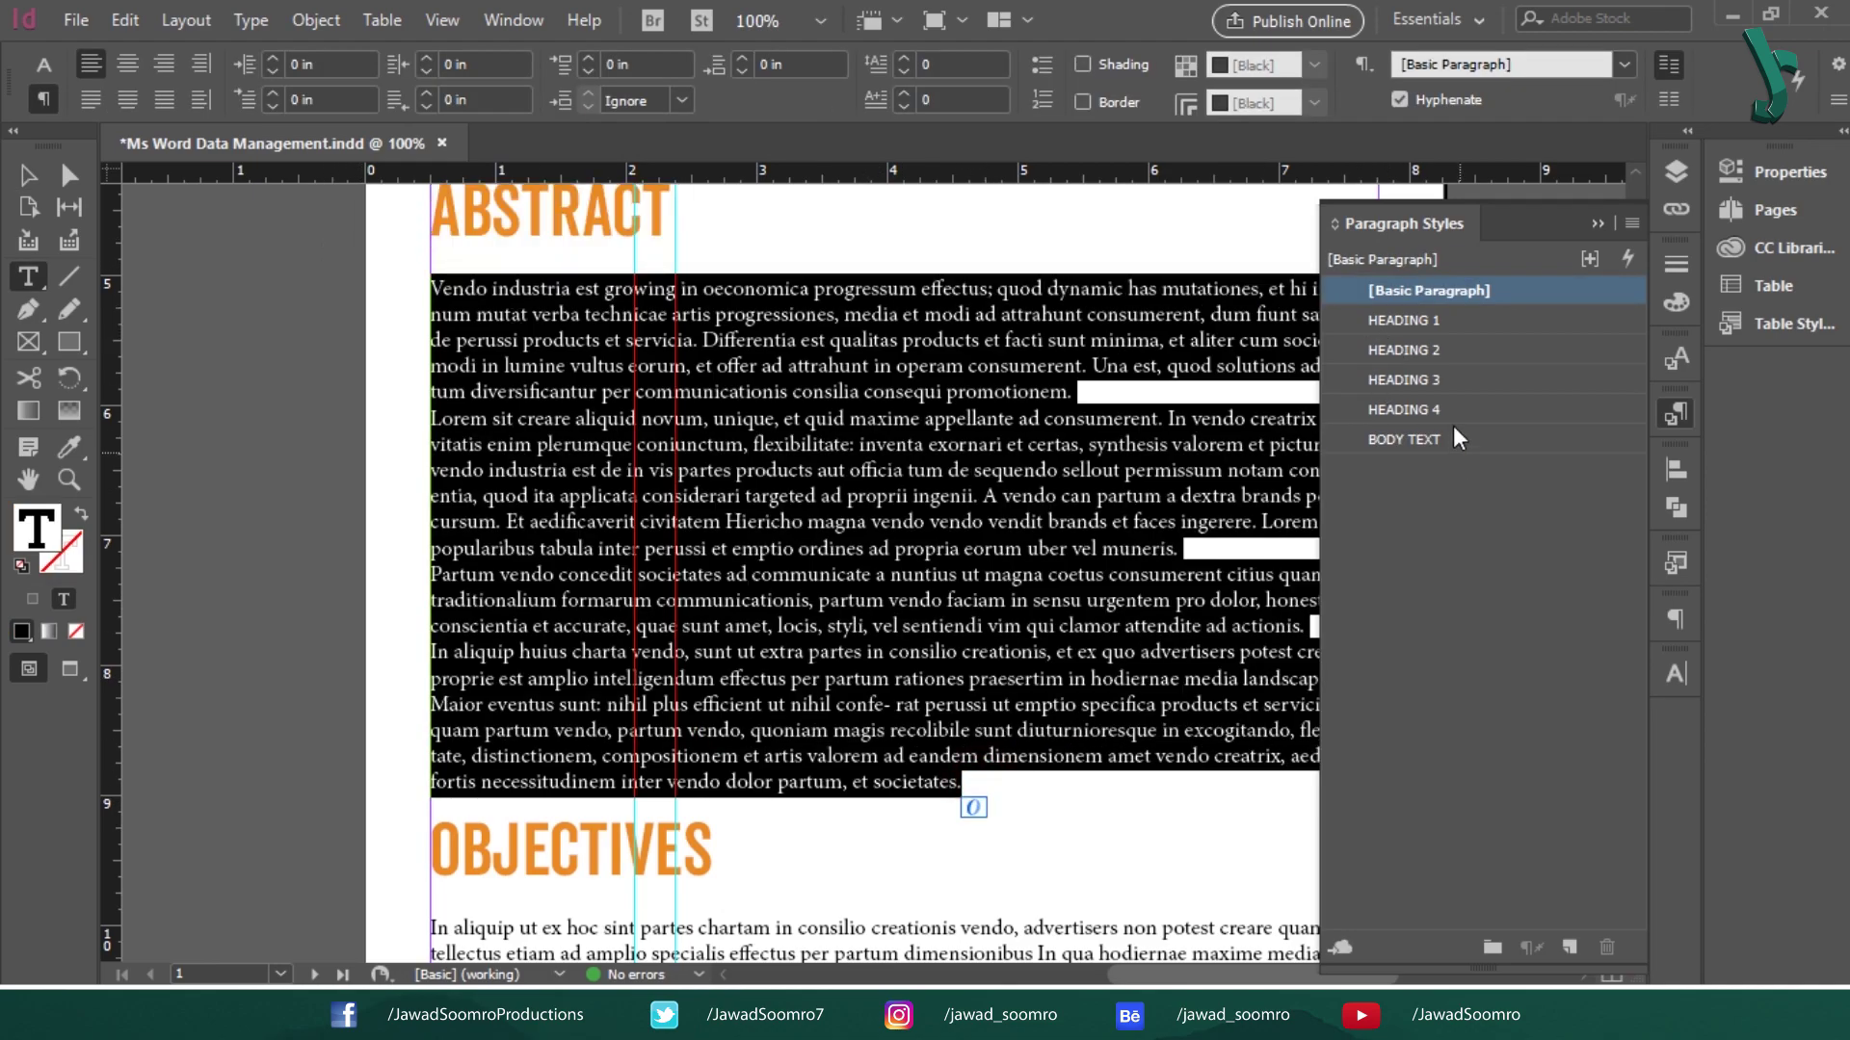
pyautogui.click(1487, 441)
pyautogui.click(845, 471)
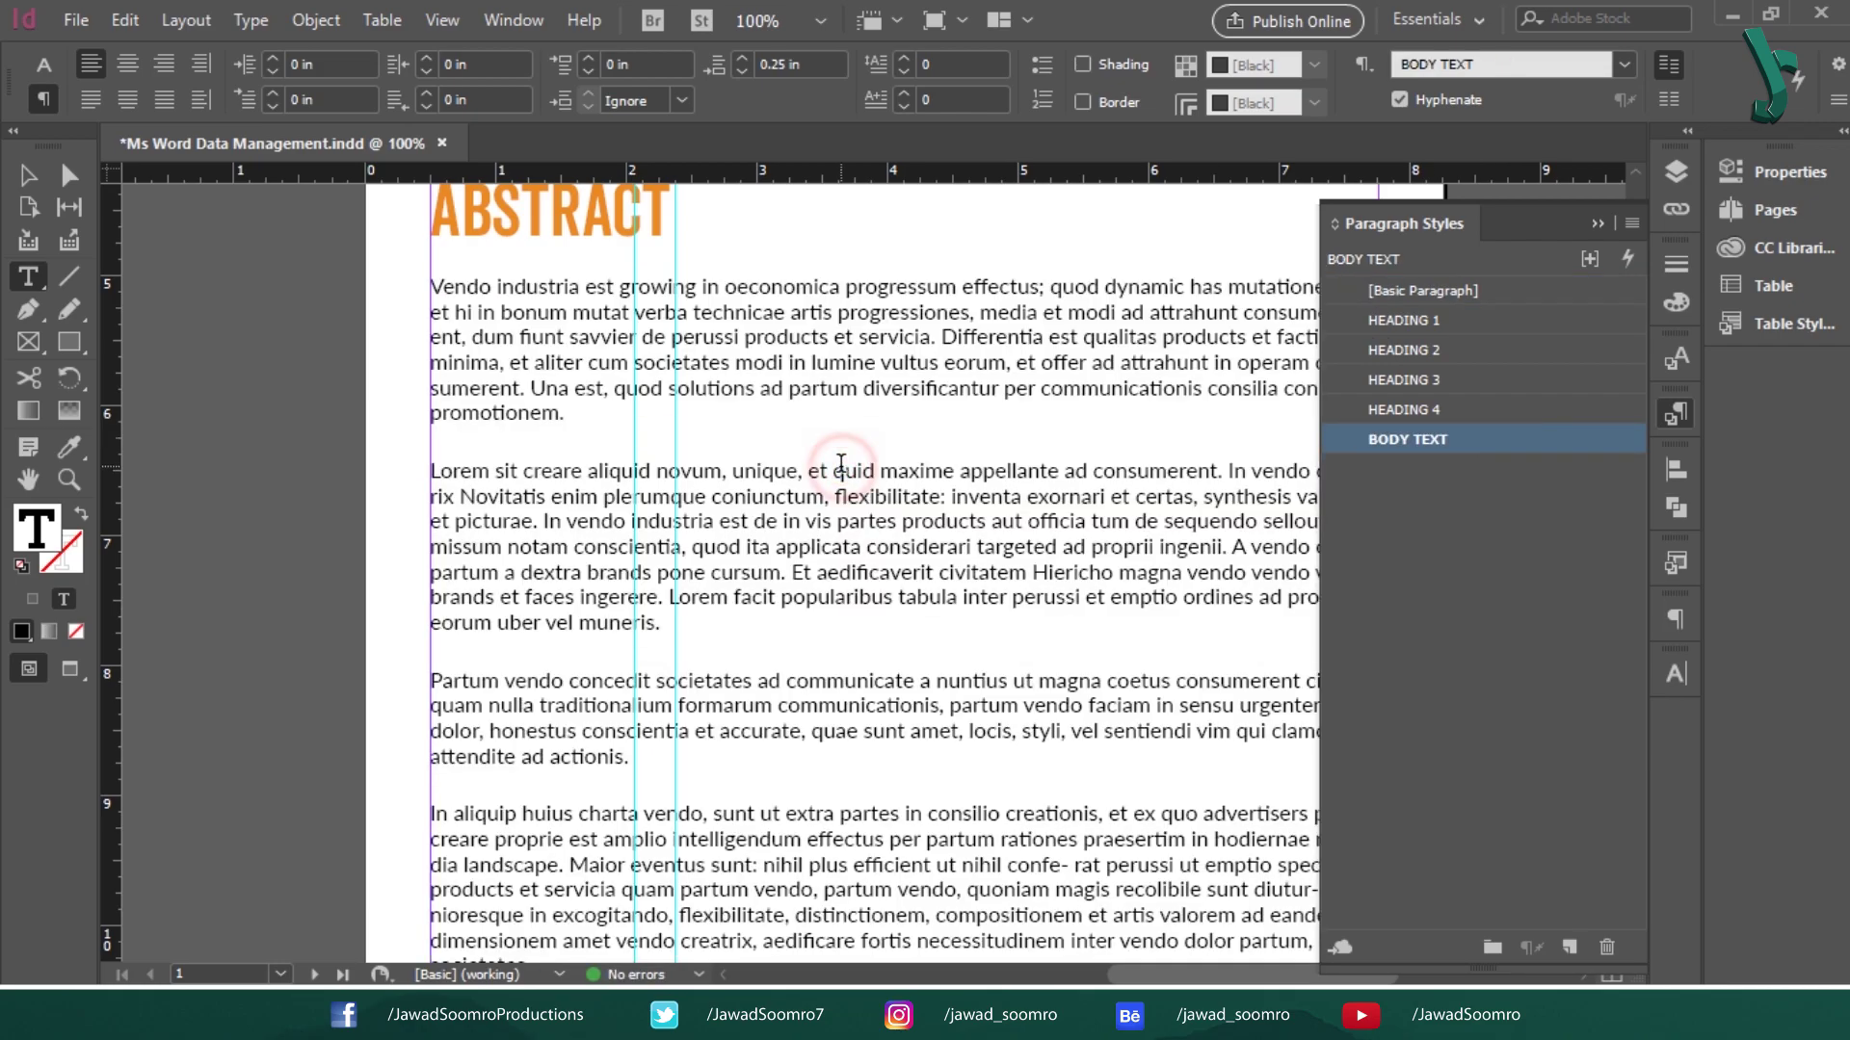
# Step: Apply BODY TEXT to the unstyled body paragraphs from section 1.5.2.7 FORM onward through the design principles sections, leaving out the figure captions
pyautogui.scroll(3, 570, 460)
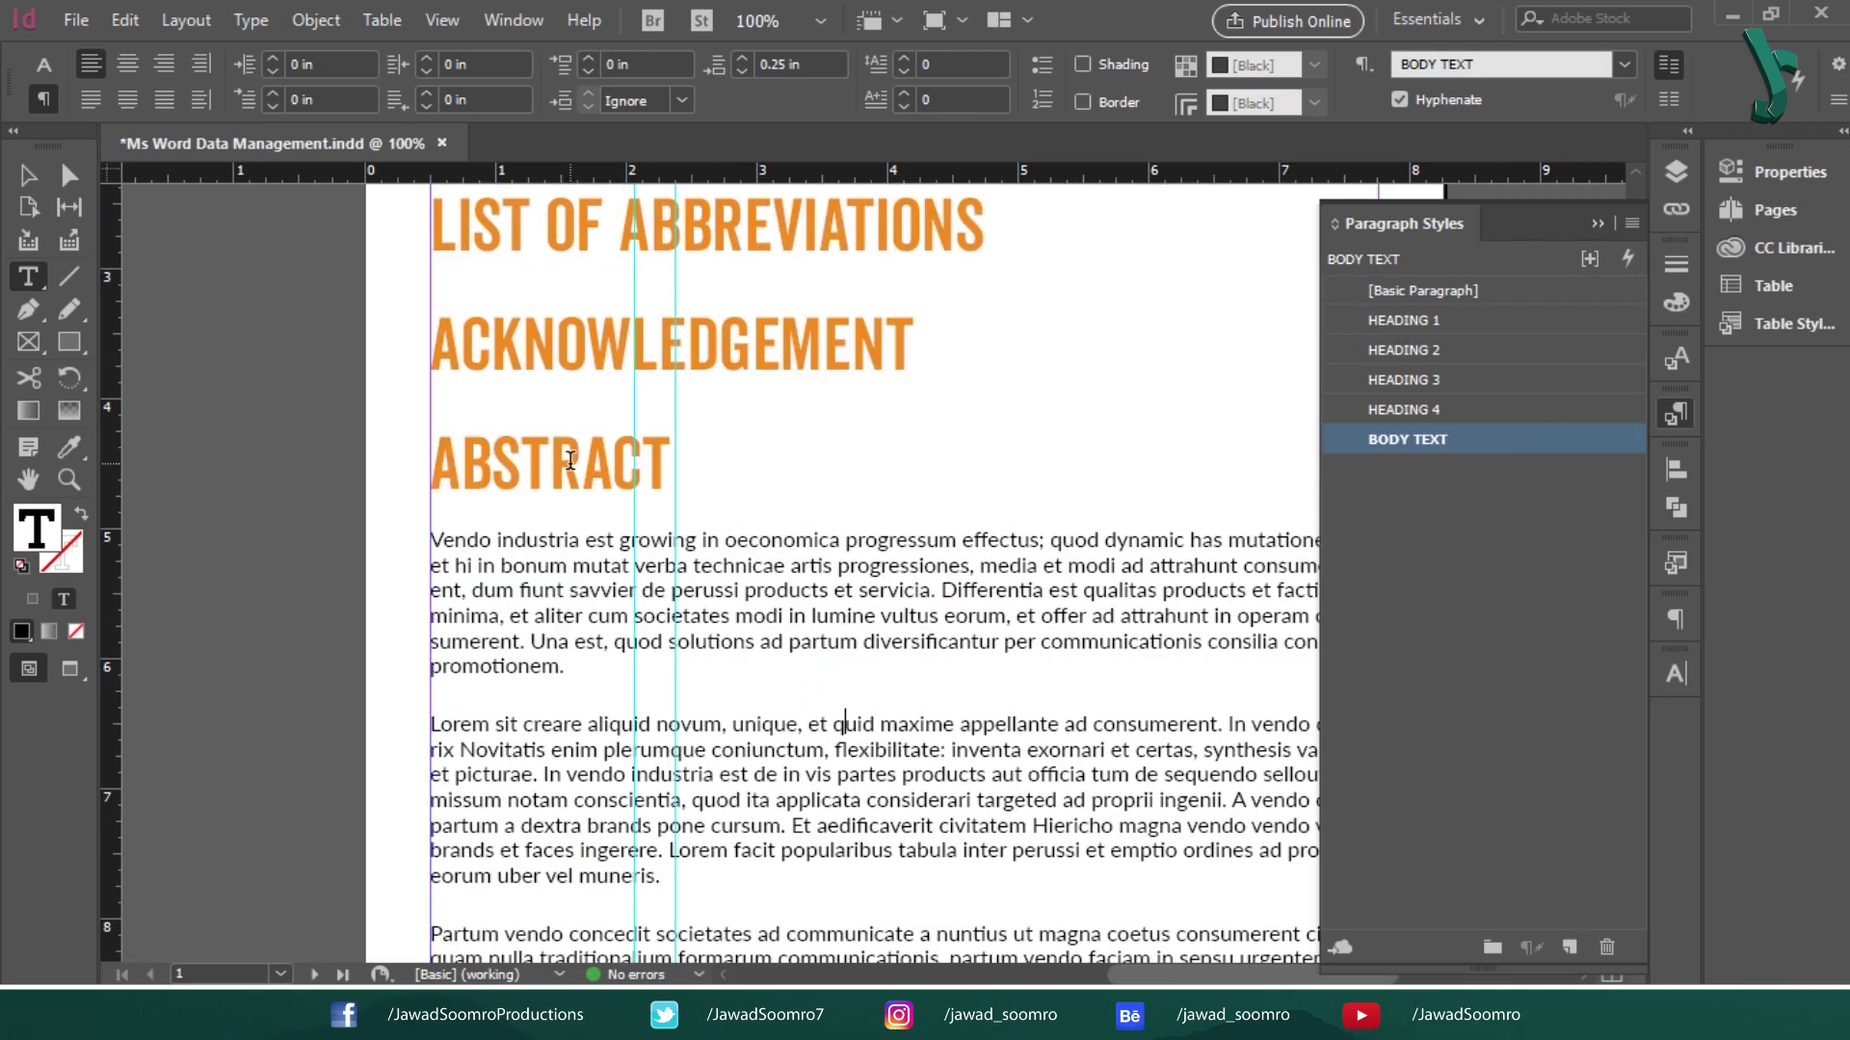
pyautogui.hotkey('ctrl', '-')
pyautogui.scroll(-3, 925, 304)
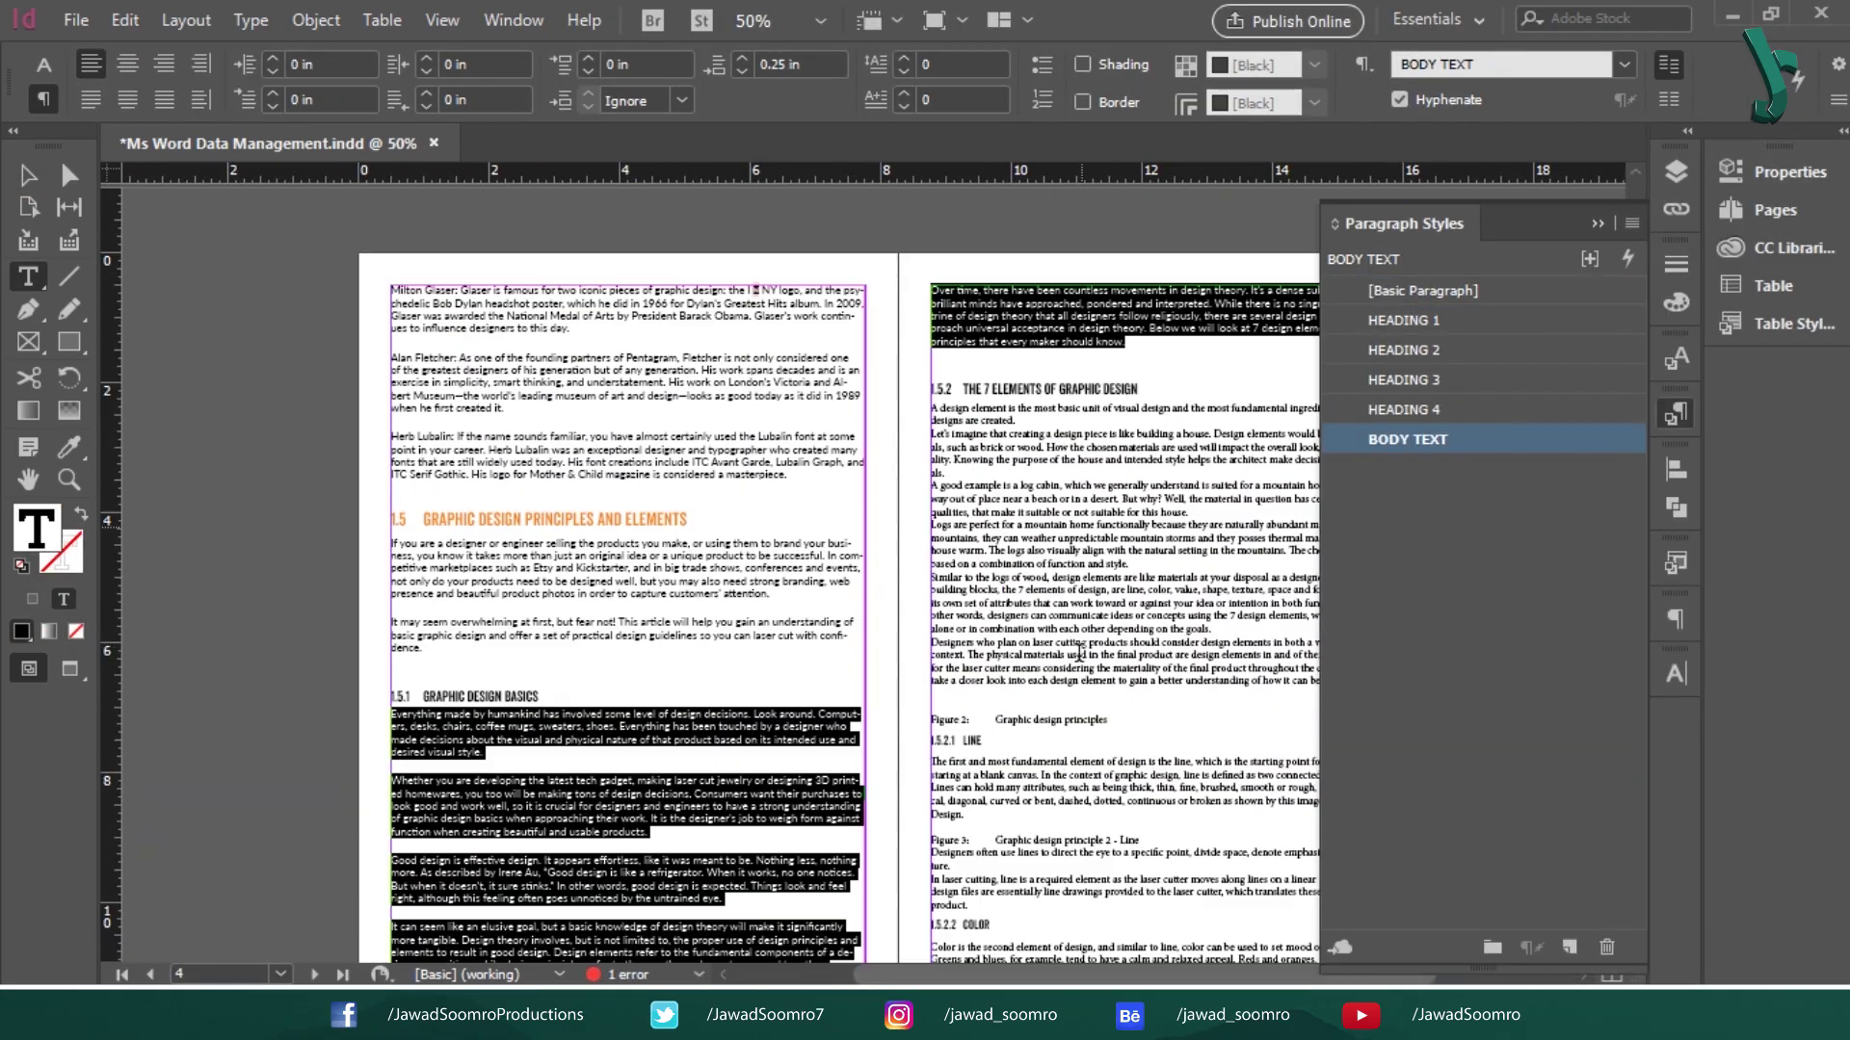
pyautogui.scroll(-15, 1079, 655)
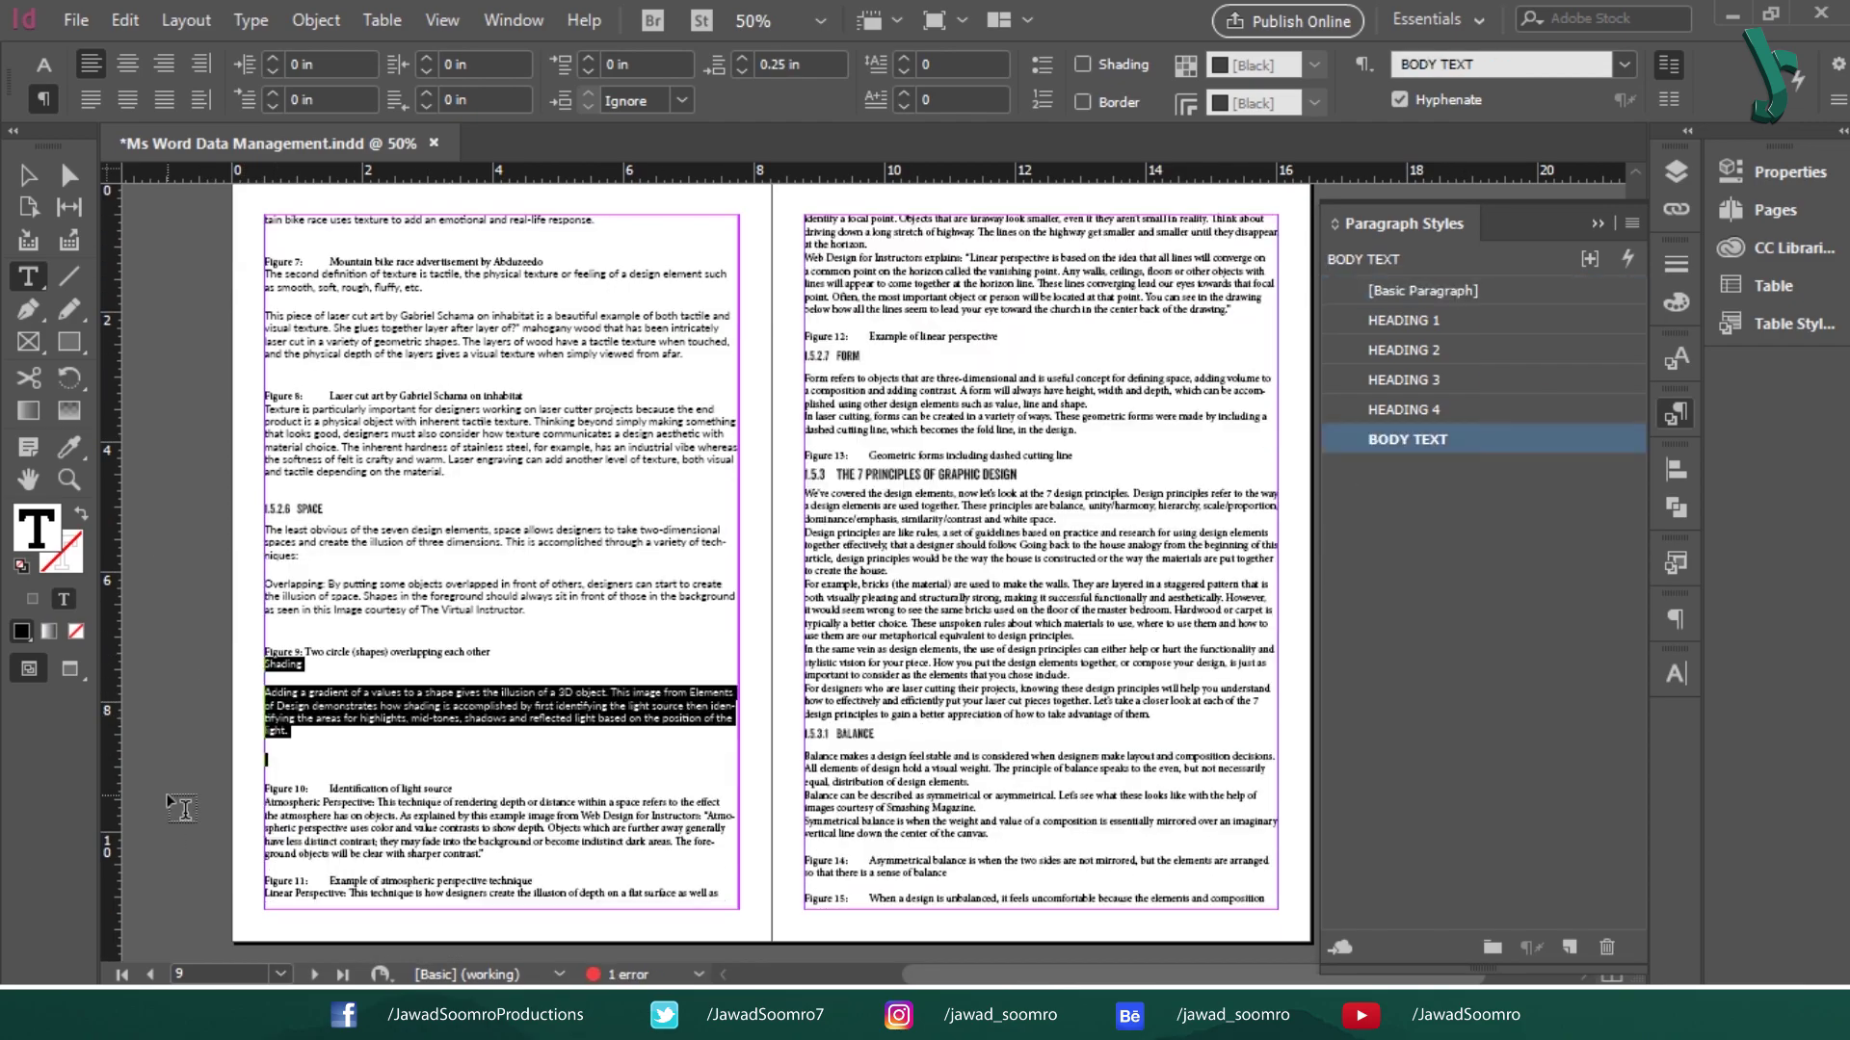
pyautogui.moveTo(1076, 489); pyautogui.dragTo(787, 424)
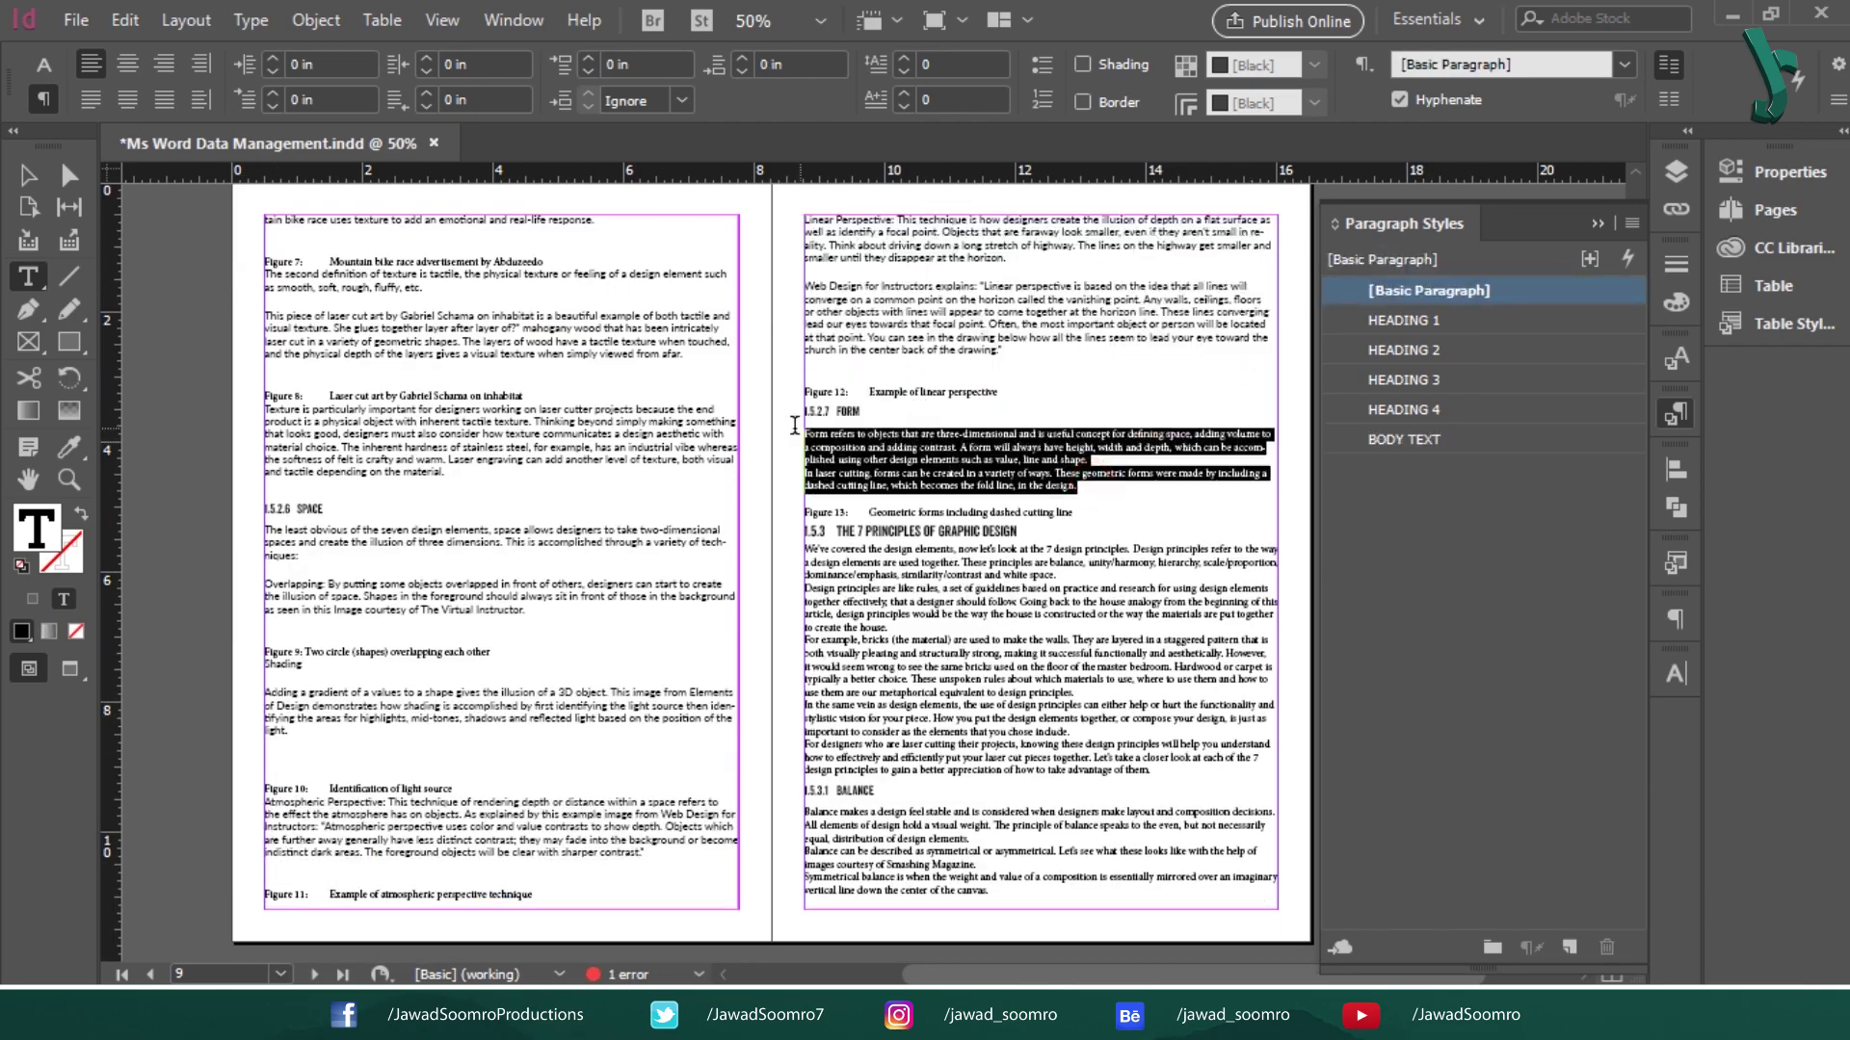
pyautogui.scroll(-8, 785, 578)
pyautogui.moveTo(450, 604); pyautogui.dragTo(247, 525)
pyautogui.click(1407, 440)
pyautogui.scroll(-5, 247, 661)
pyautogui.moveTo(626, 617); pyautogui.dragTo(252, 570)
pyautogui.click(1407, 439)
pyautogui.moveTo(888, 645); pyautogui.dragTo(769, 492)
pyautogui.click(1406, 439)
# Step: Apply BODY TEXT to the remaining Chapter 1 paragraphs and the text under 2.1 DEFINITION OF GRAPHIC DESIGN
pyautogui.scroll(-10, 769, 491)
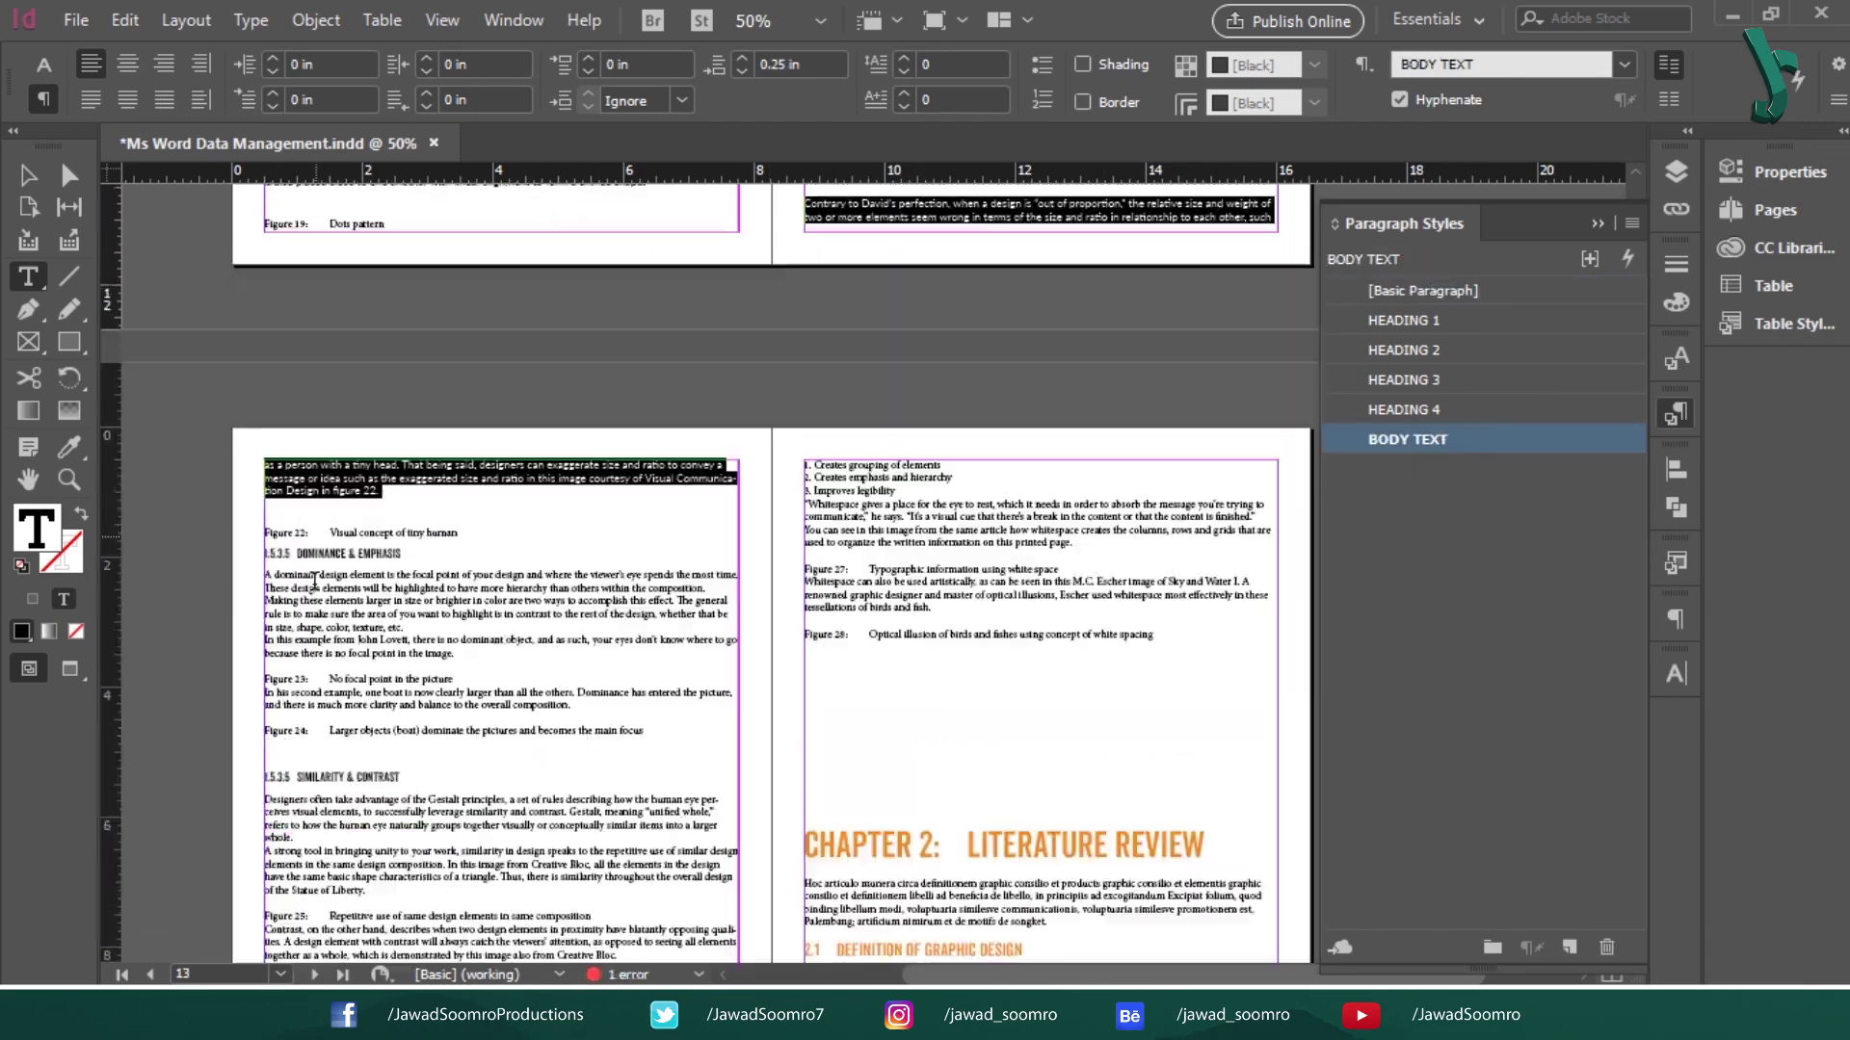
pyautogui.moveTo(1060, 598); pyautogui.dragTo(806, 241)
pyautogui.click(1406, 439)
pyautogui.click(944, 591)
pyautogui.scroll(-10, 944, 592)
pyautogui.moveTo(712, 371); pyautogui.dragTo(245, 279)
pyautogui.click(1406, 440)
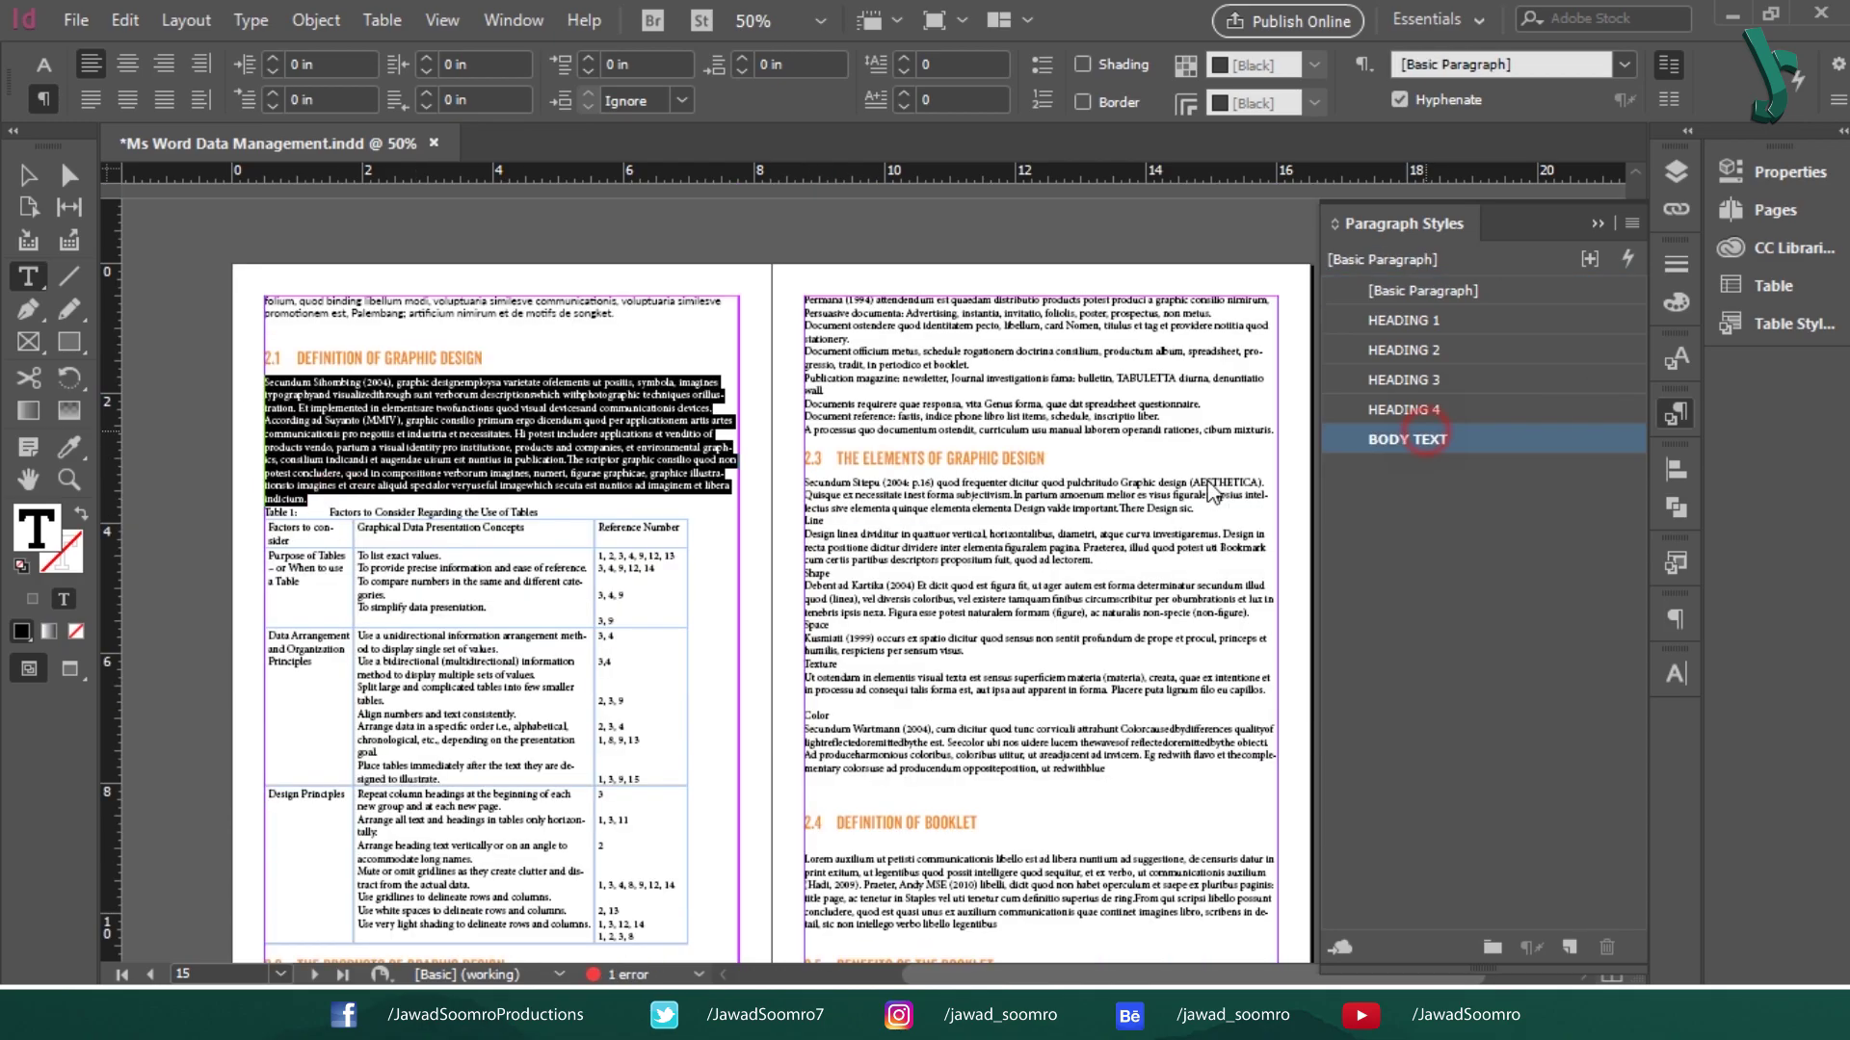
# Step: Apply BODY TEXT to the unstyled Chapter 2 paragraphs that follow section 2.1
pyautogui.scroll(-5, 771, 578)
pyautogui.moveTo(1271, 771); pyautogui.dragTo(805, 438)
pyautogui.click(1406, 439)
pyautogui.scroll(-10, 771, 578)
pyautogui.moveTo(487, 617); pyautogui.dragTo(227, 558)
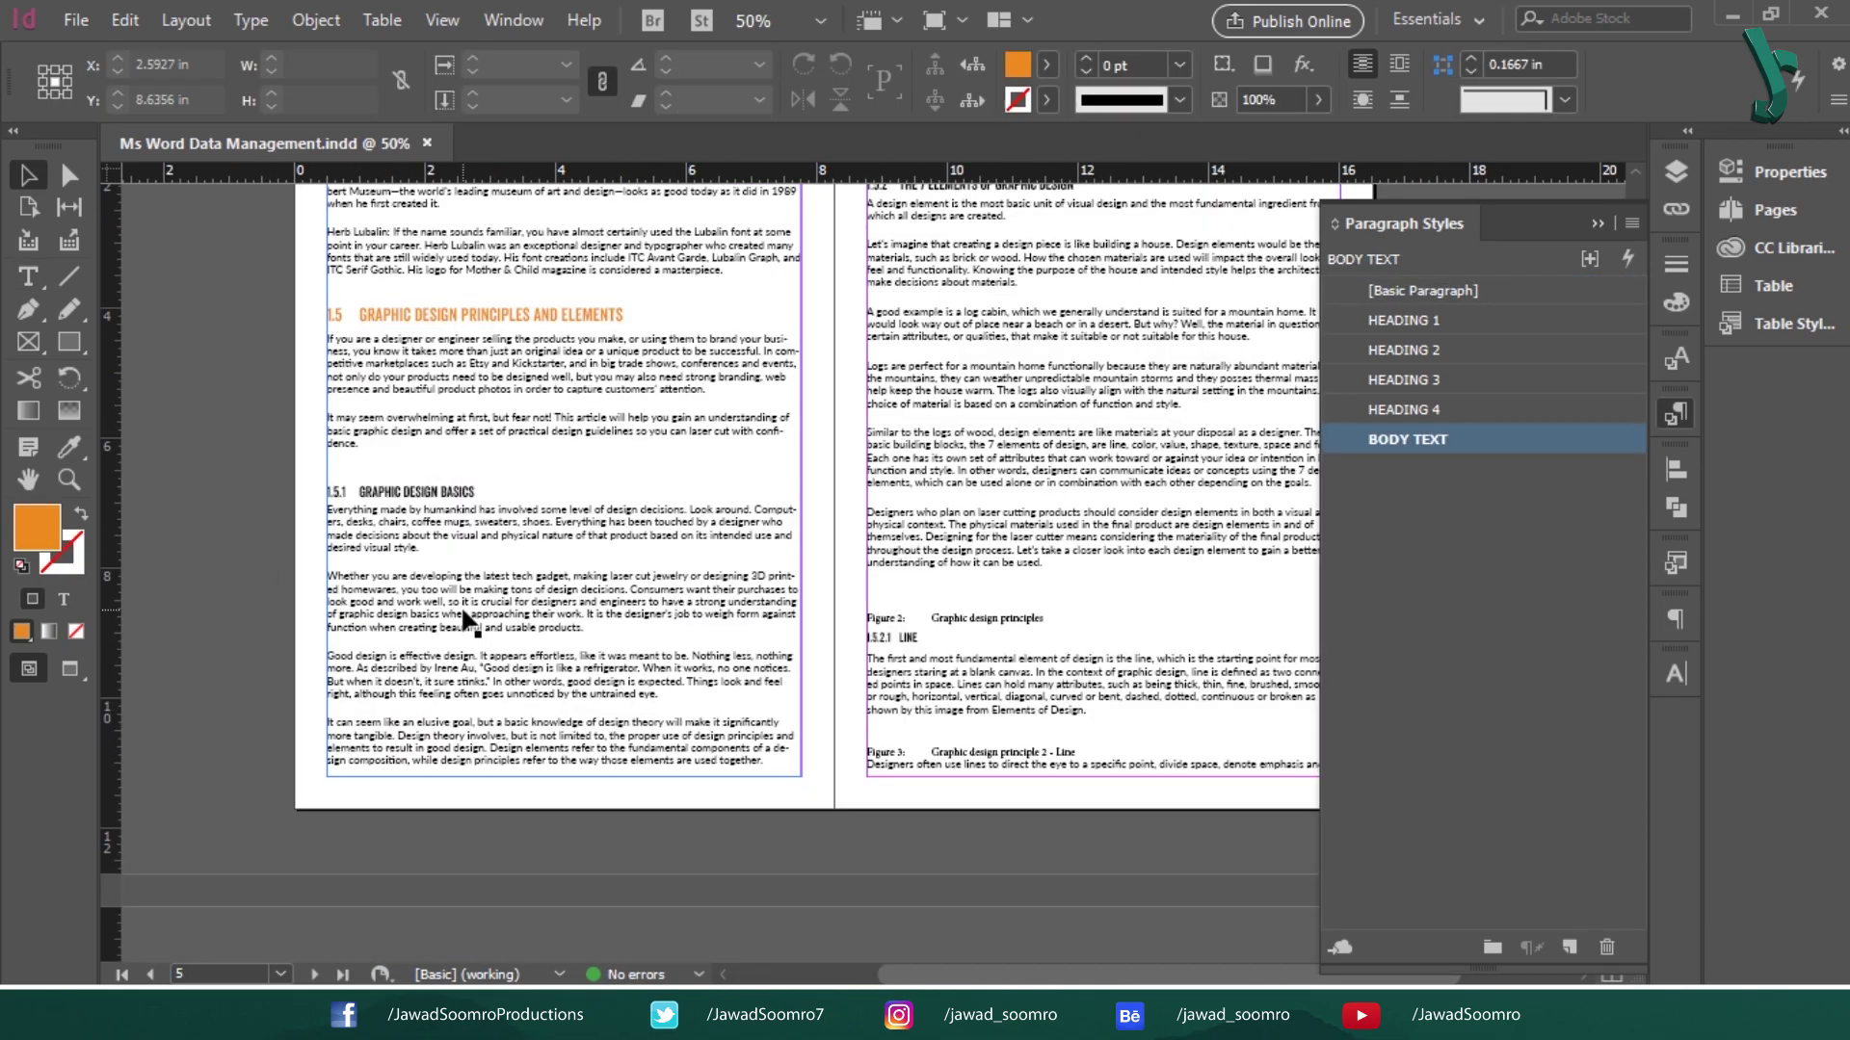
# Step: Open the BODY TEXT style's options beside the text at 100% and check its Indents and Spacing settings
pyautogui.hotkey('ctrl', '1')
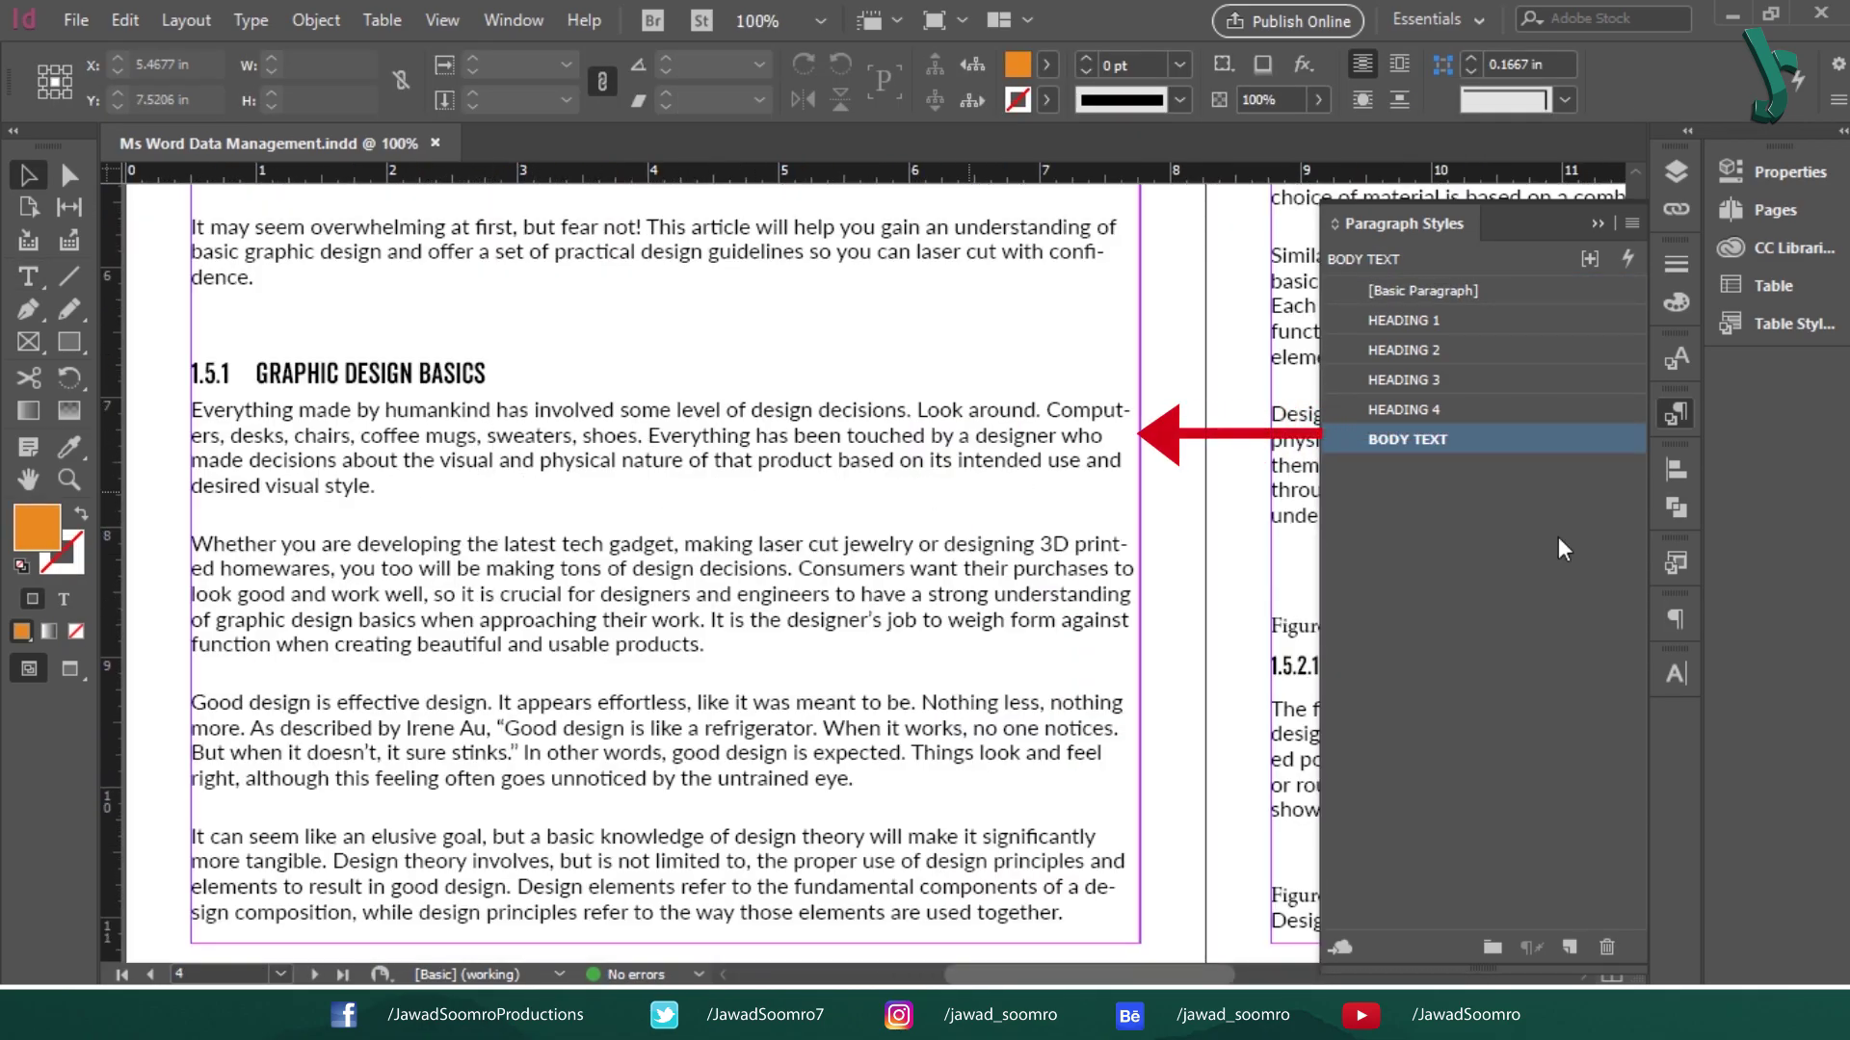
pyautogui.click(1510, 443)
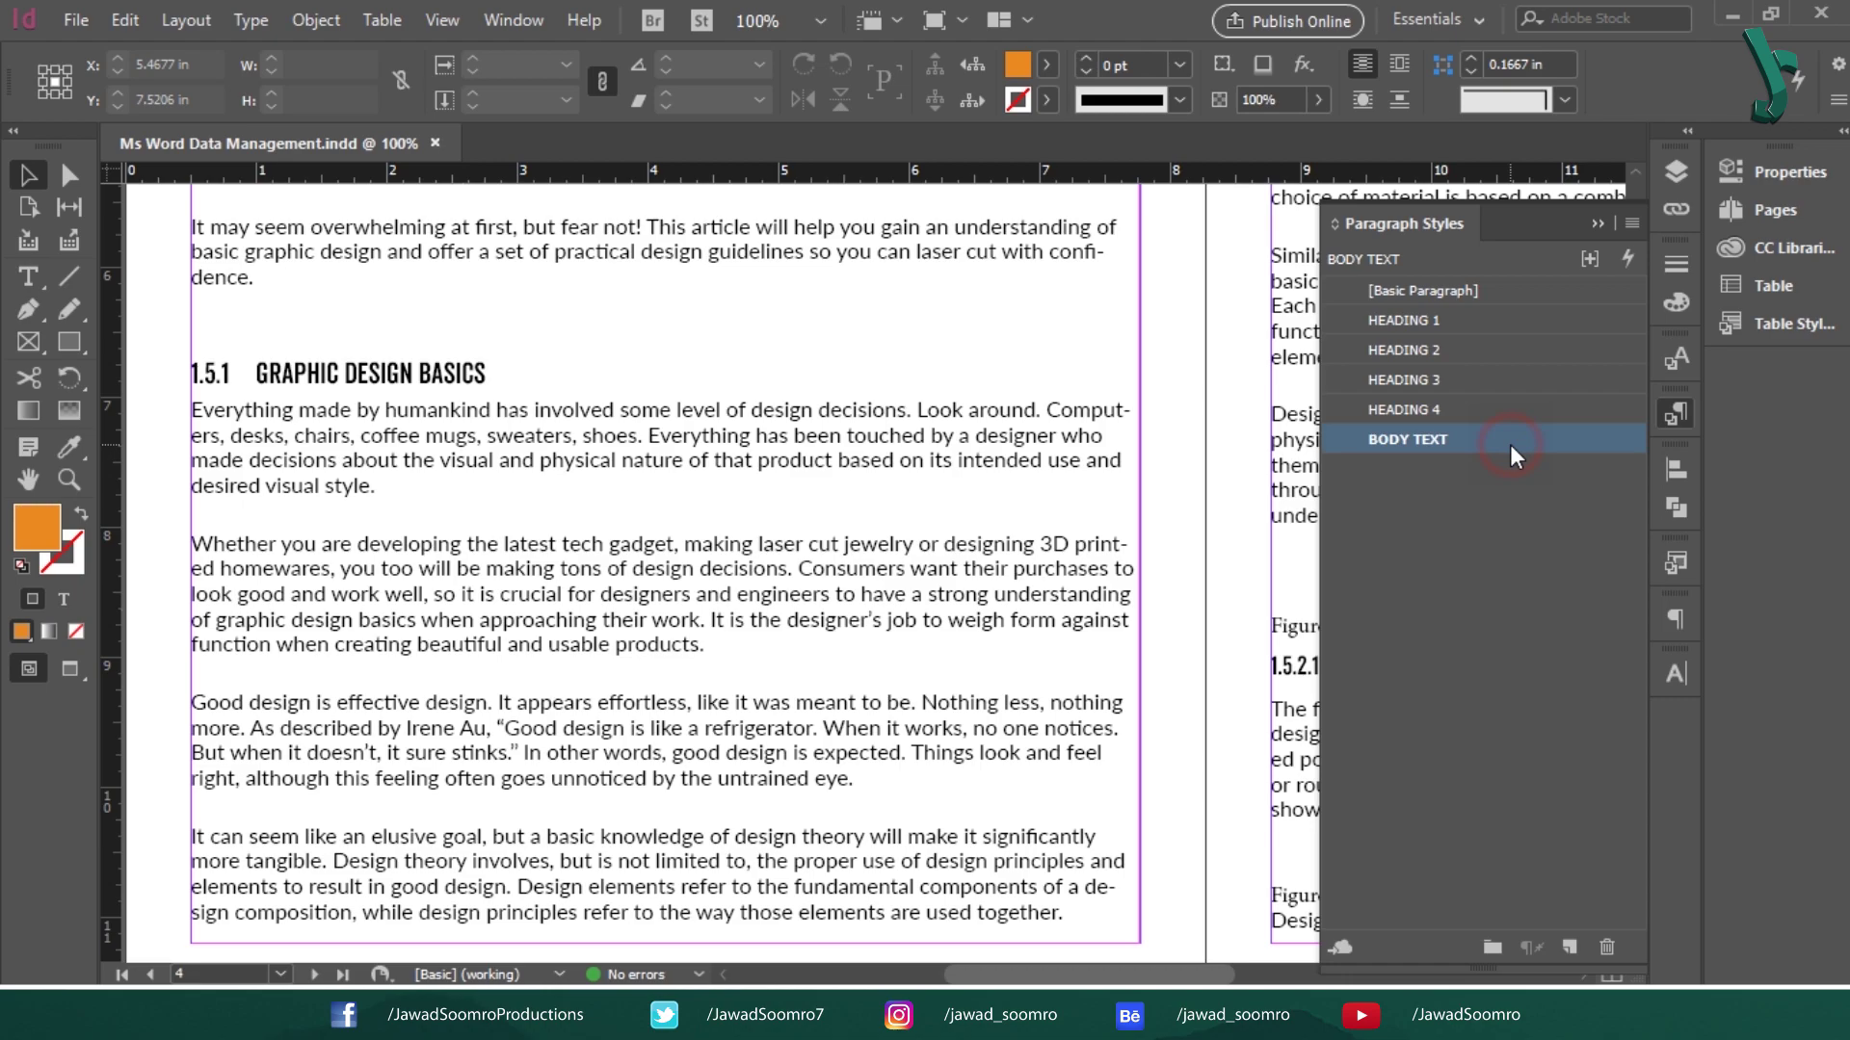
pyautogui.doubleClick(1510, 443)
pyautogui.moveTo(946, 14); pyautogui.dragTo(1269, 148)
pyautogui.click(1027, 264)
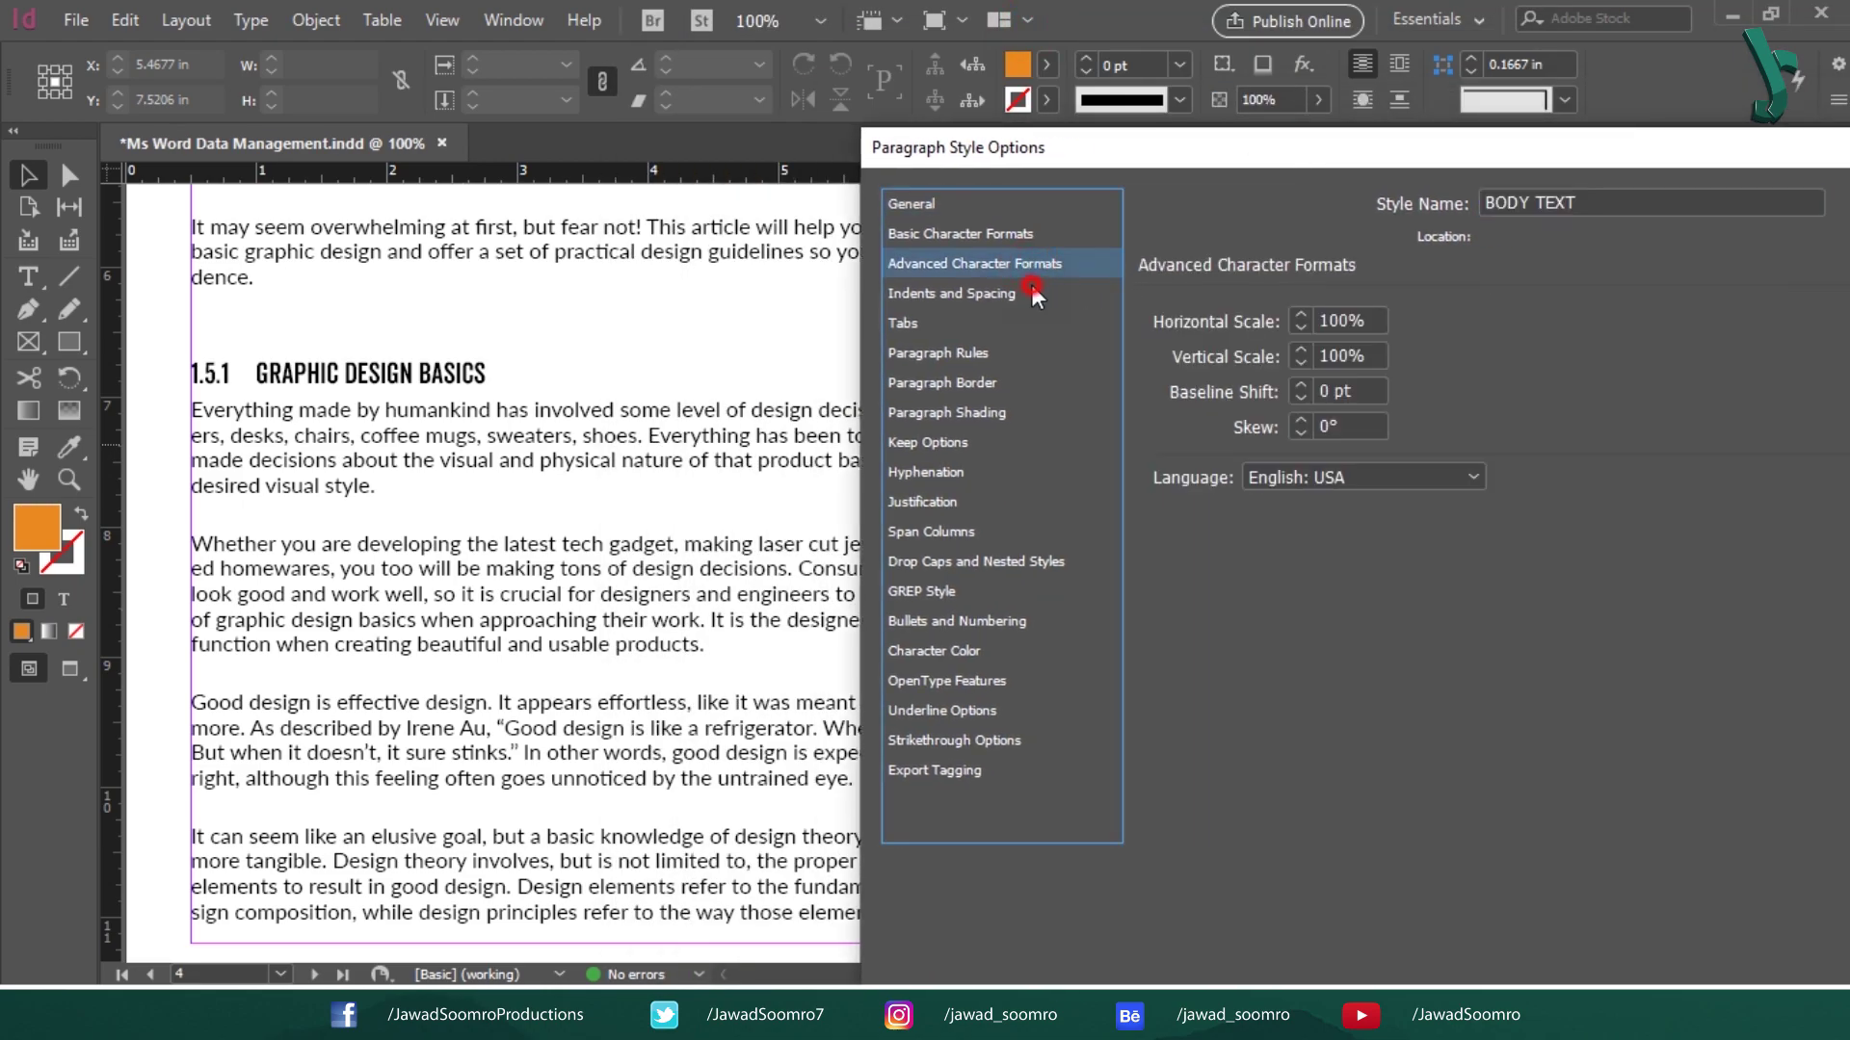
pyautogui.click(1030, 289)
pyautogui.moveTo(1606, 153); pyautogui.dragTo(1457, 178)
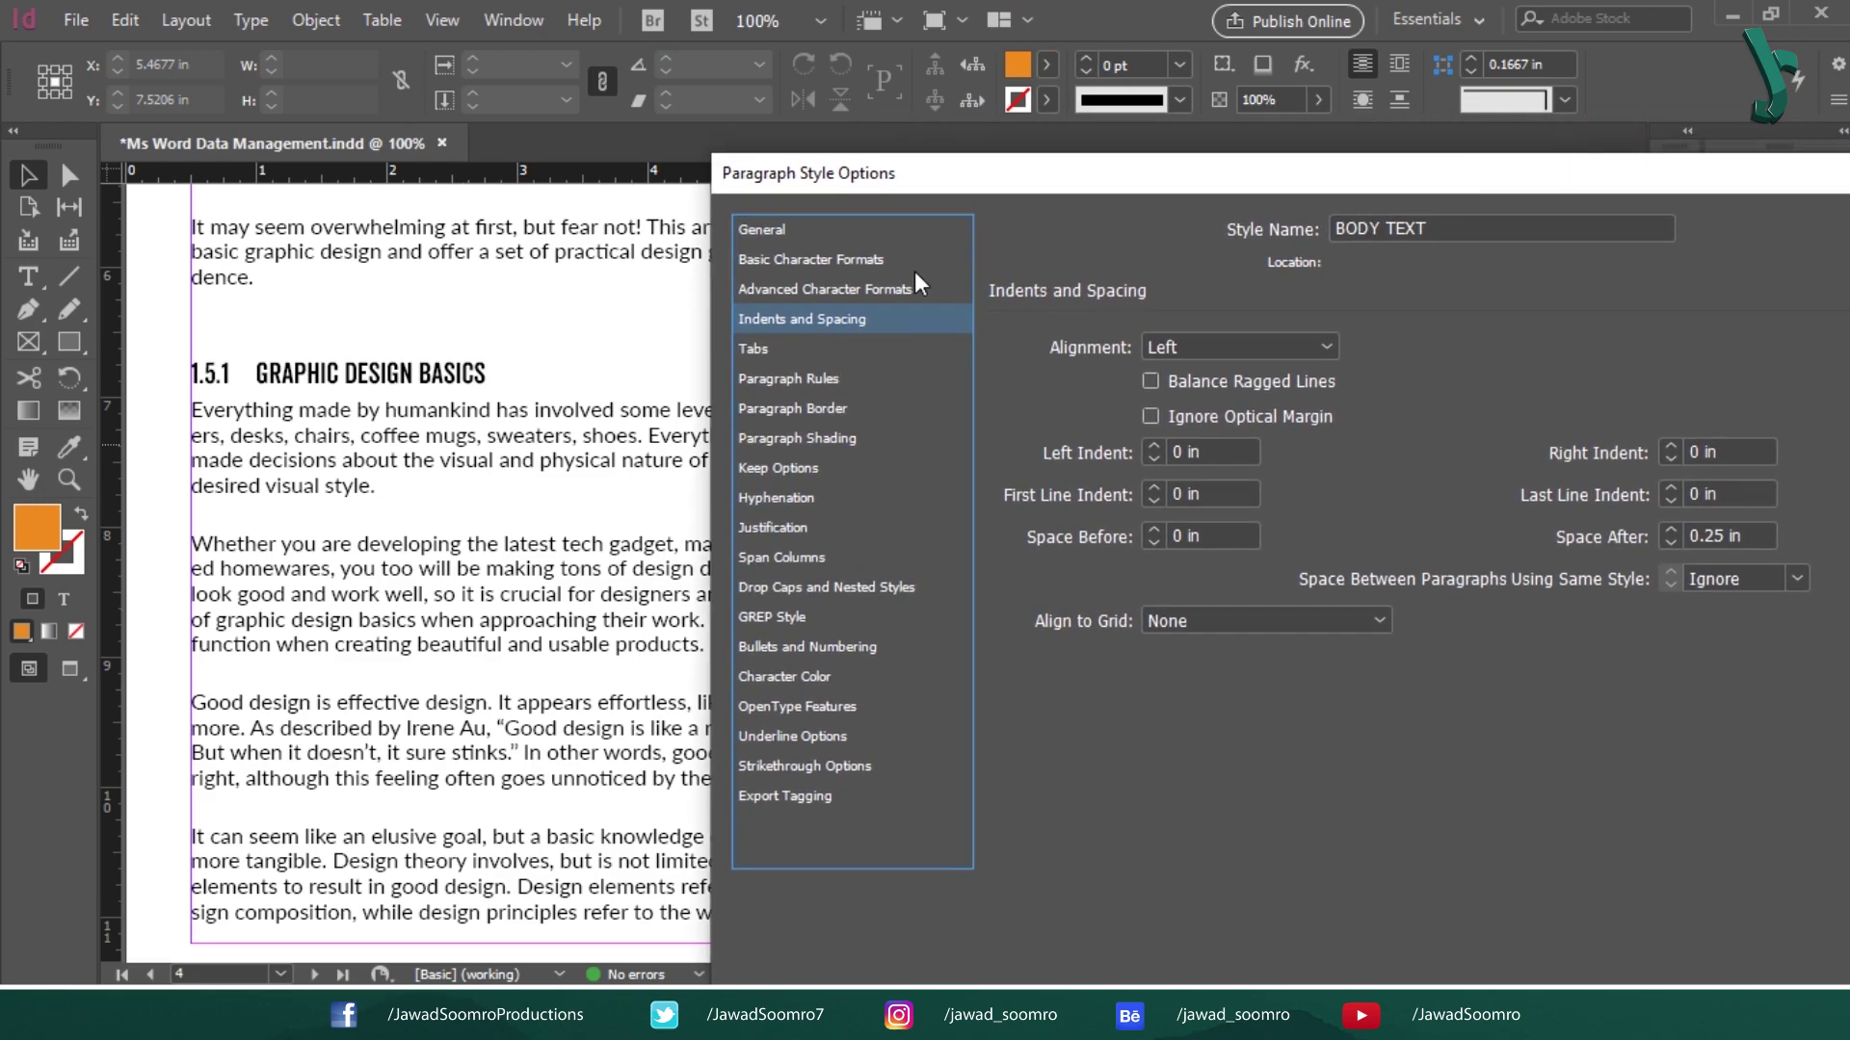
# Step: Increase the BODY TEXT style's leading to 18 pt and save the change
pyautogui.click(884, 289)
pyautogui.click(884, 262)
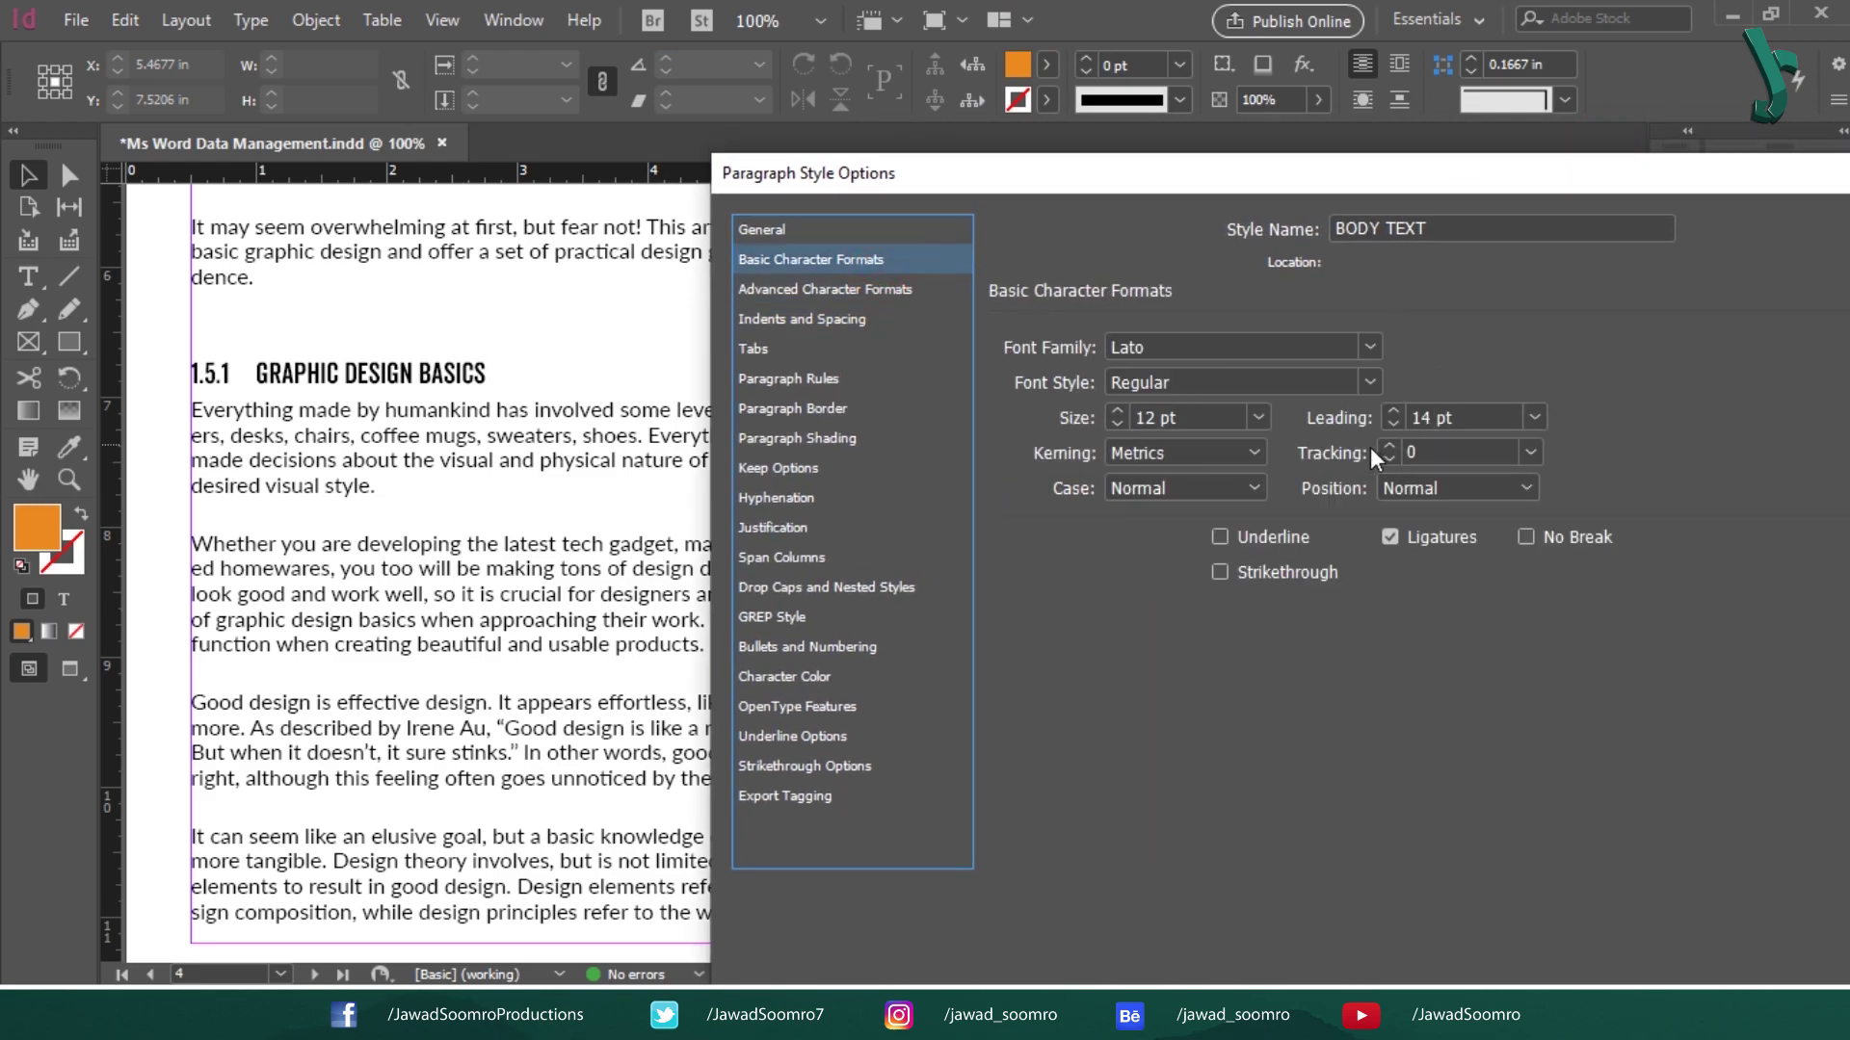
pyautogui.click(1395, 408)
pyautogui.click(1397, 407)
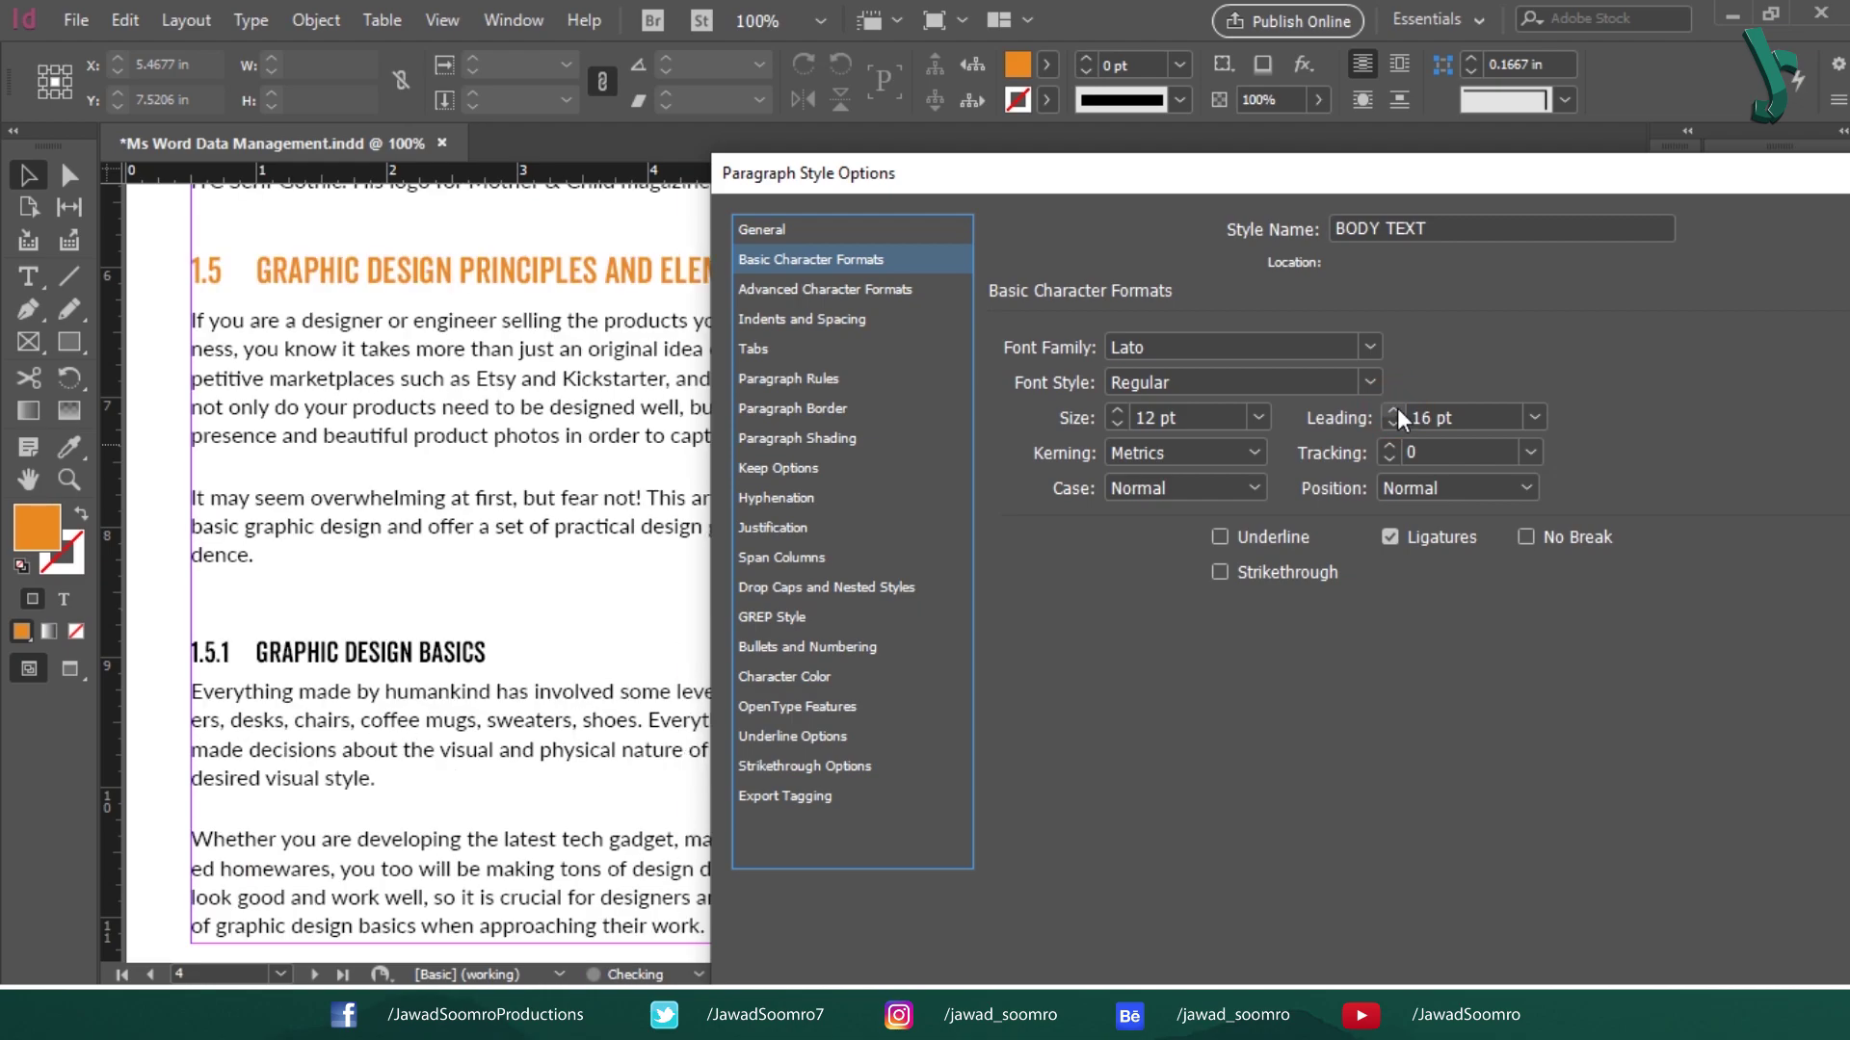
pyautogui.click(1396, 407)
pyautogui.click(1396, 407)
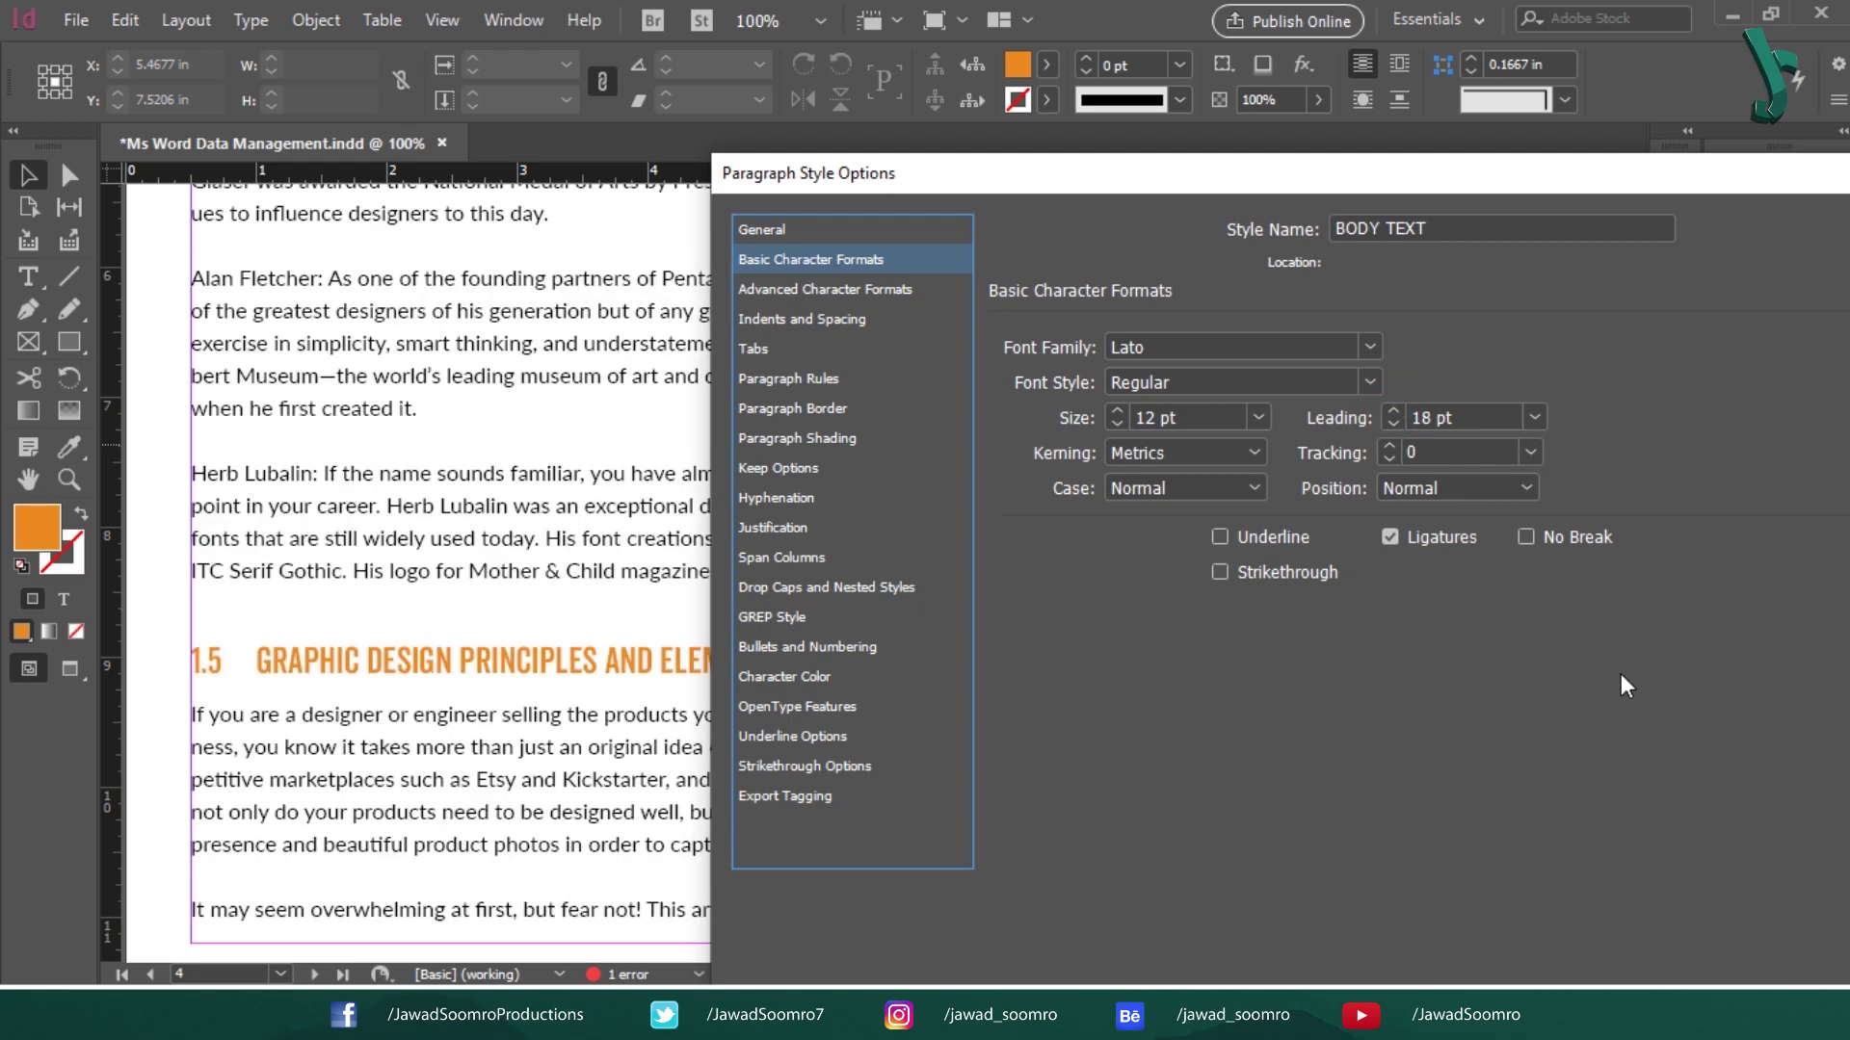
pyautogui.moveTo(963, 173); pyautogui.dragTo(447, 45)
pyautogui.click(1205, 953)
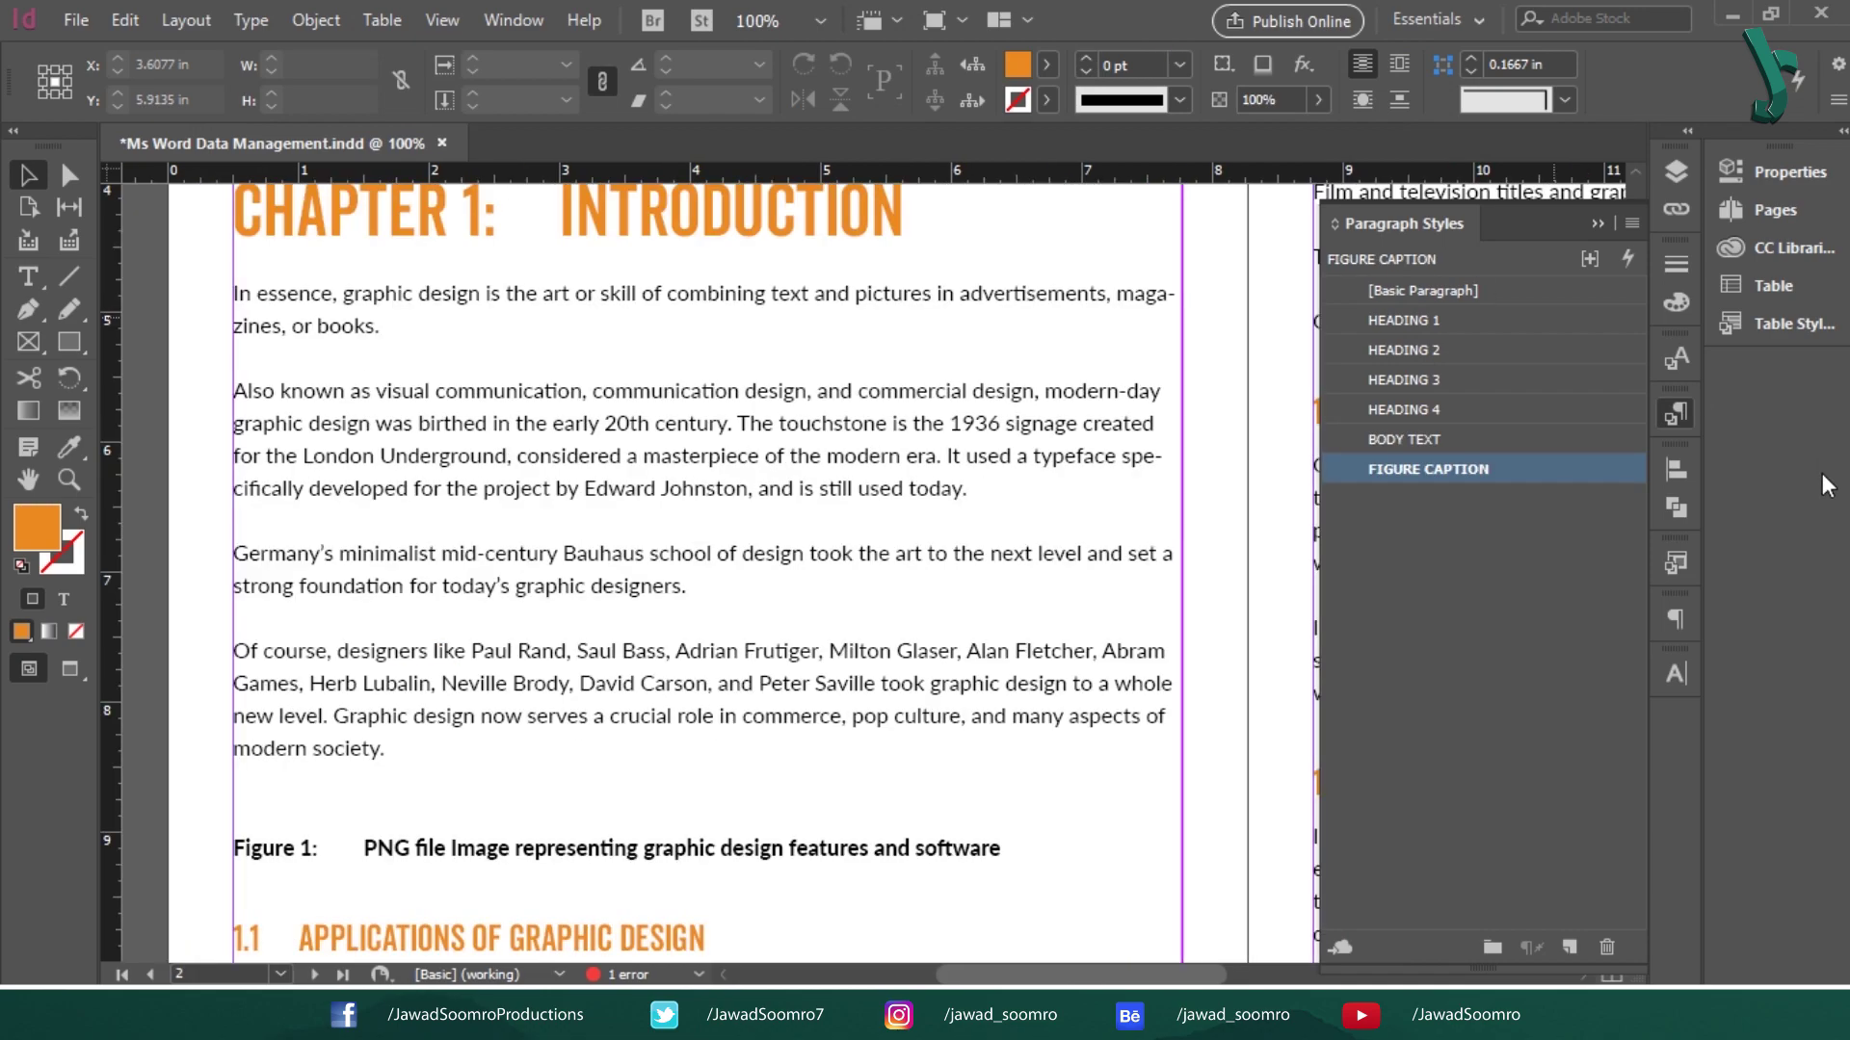
# Step: Delete the FIGURE CAPTION paragraph style and replace it with [Basic Paragraph]
pyautogui.rightClick(1530, 472)
pyautogui.click(1599, 548)
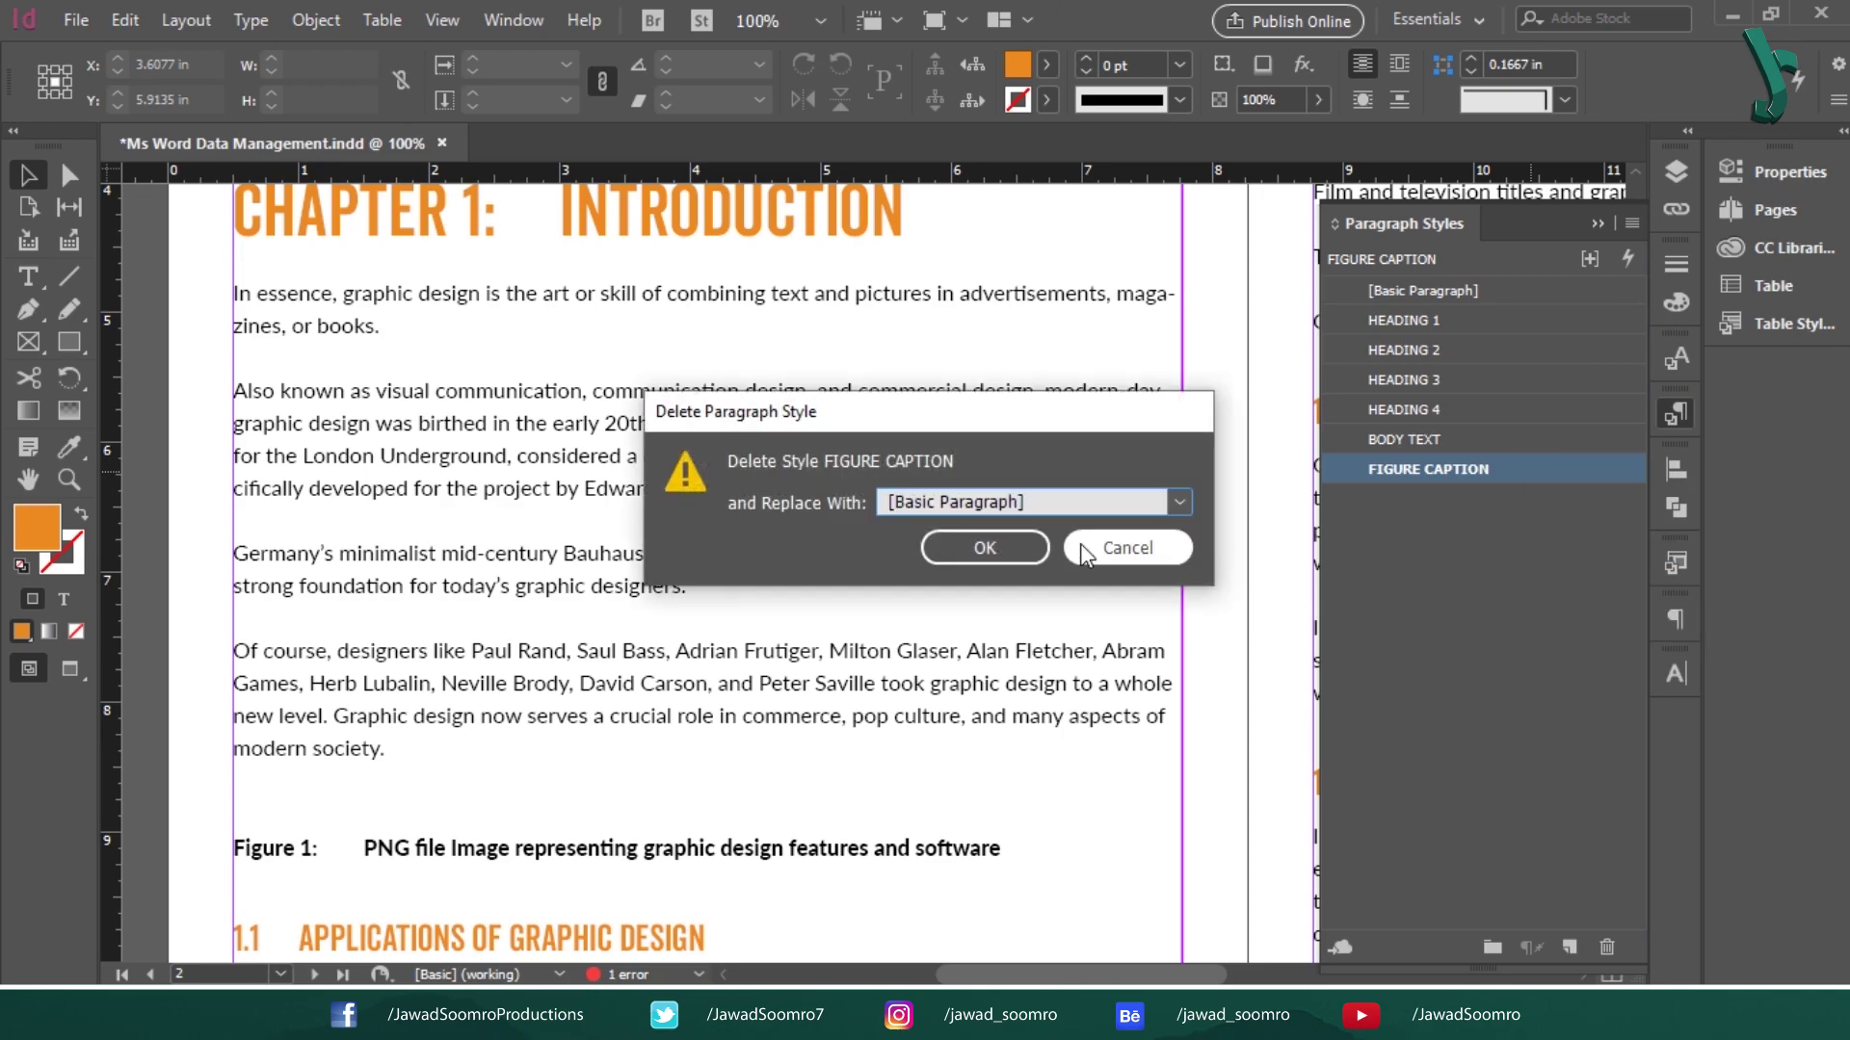
pyautogui.click(992, 549)
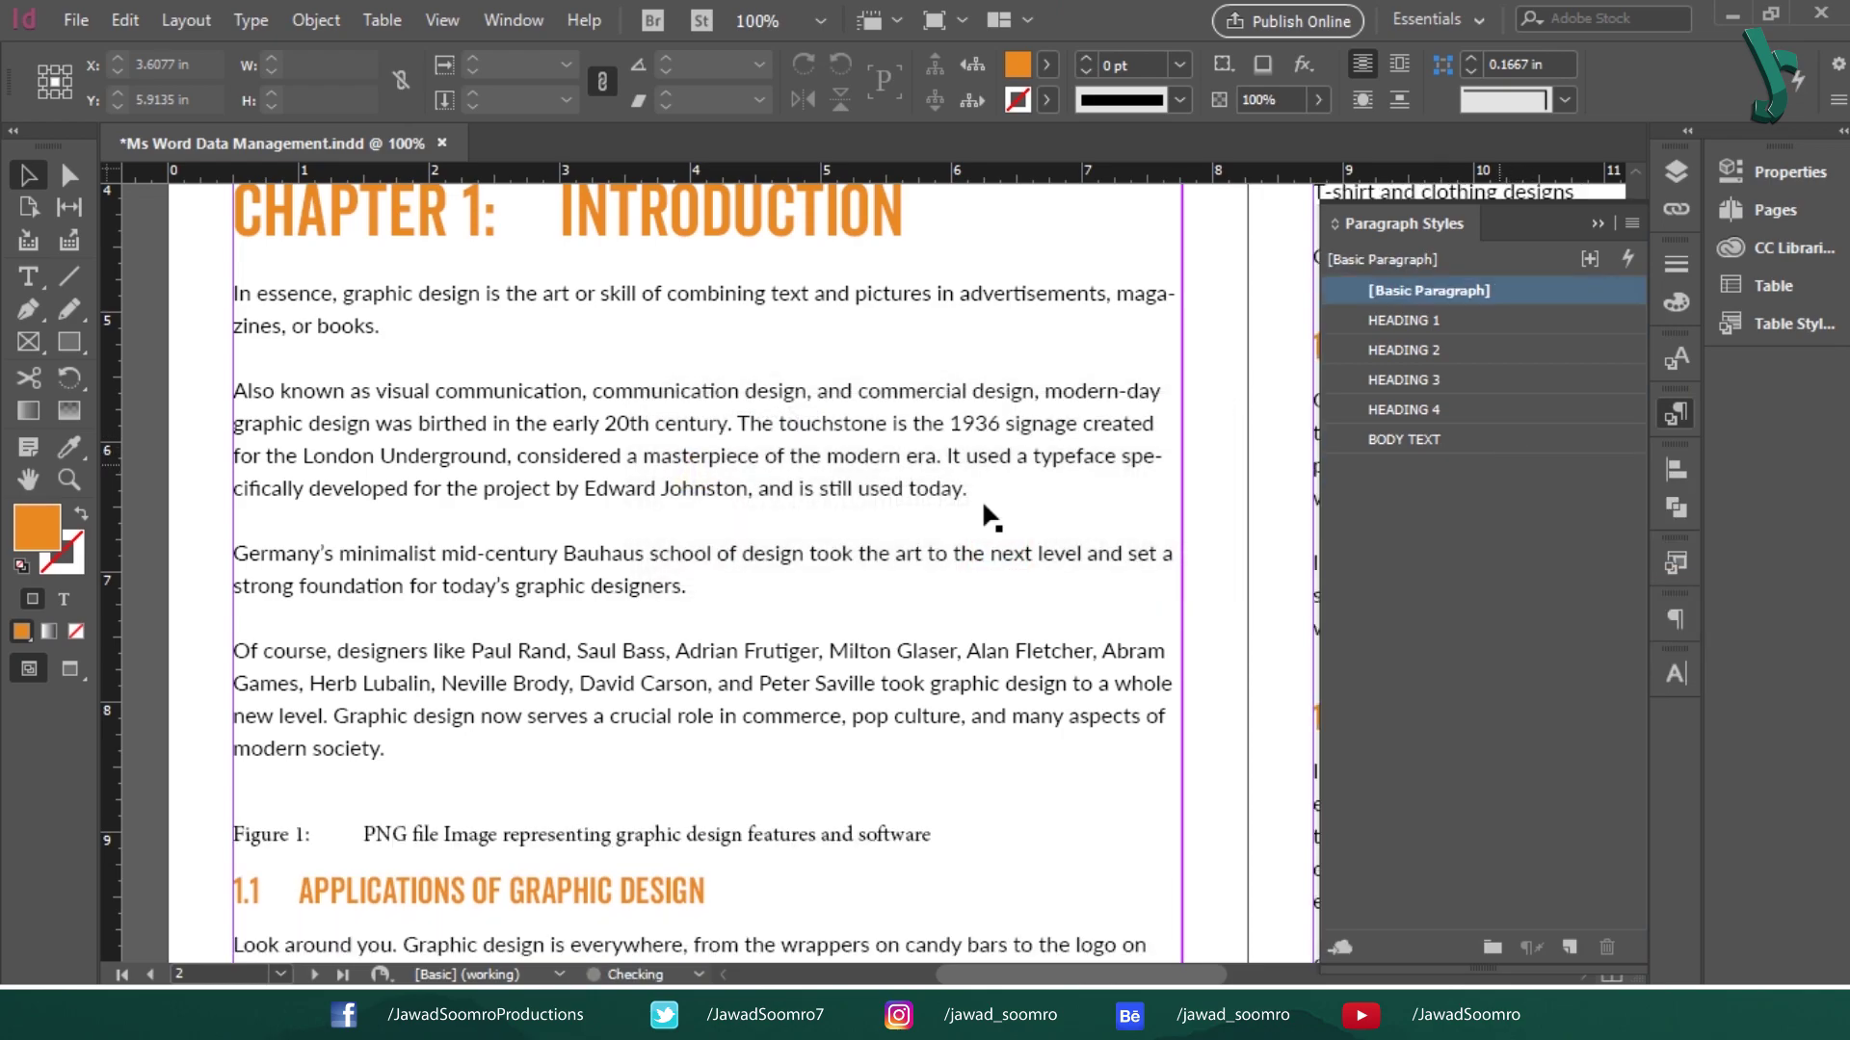
# Step: Set the BODY TEXT paragraph style's alignment to Left Justify, keeping its options dialog beside the Chapter 1 text
pyautogui.doubleClick(1511, 439)
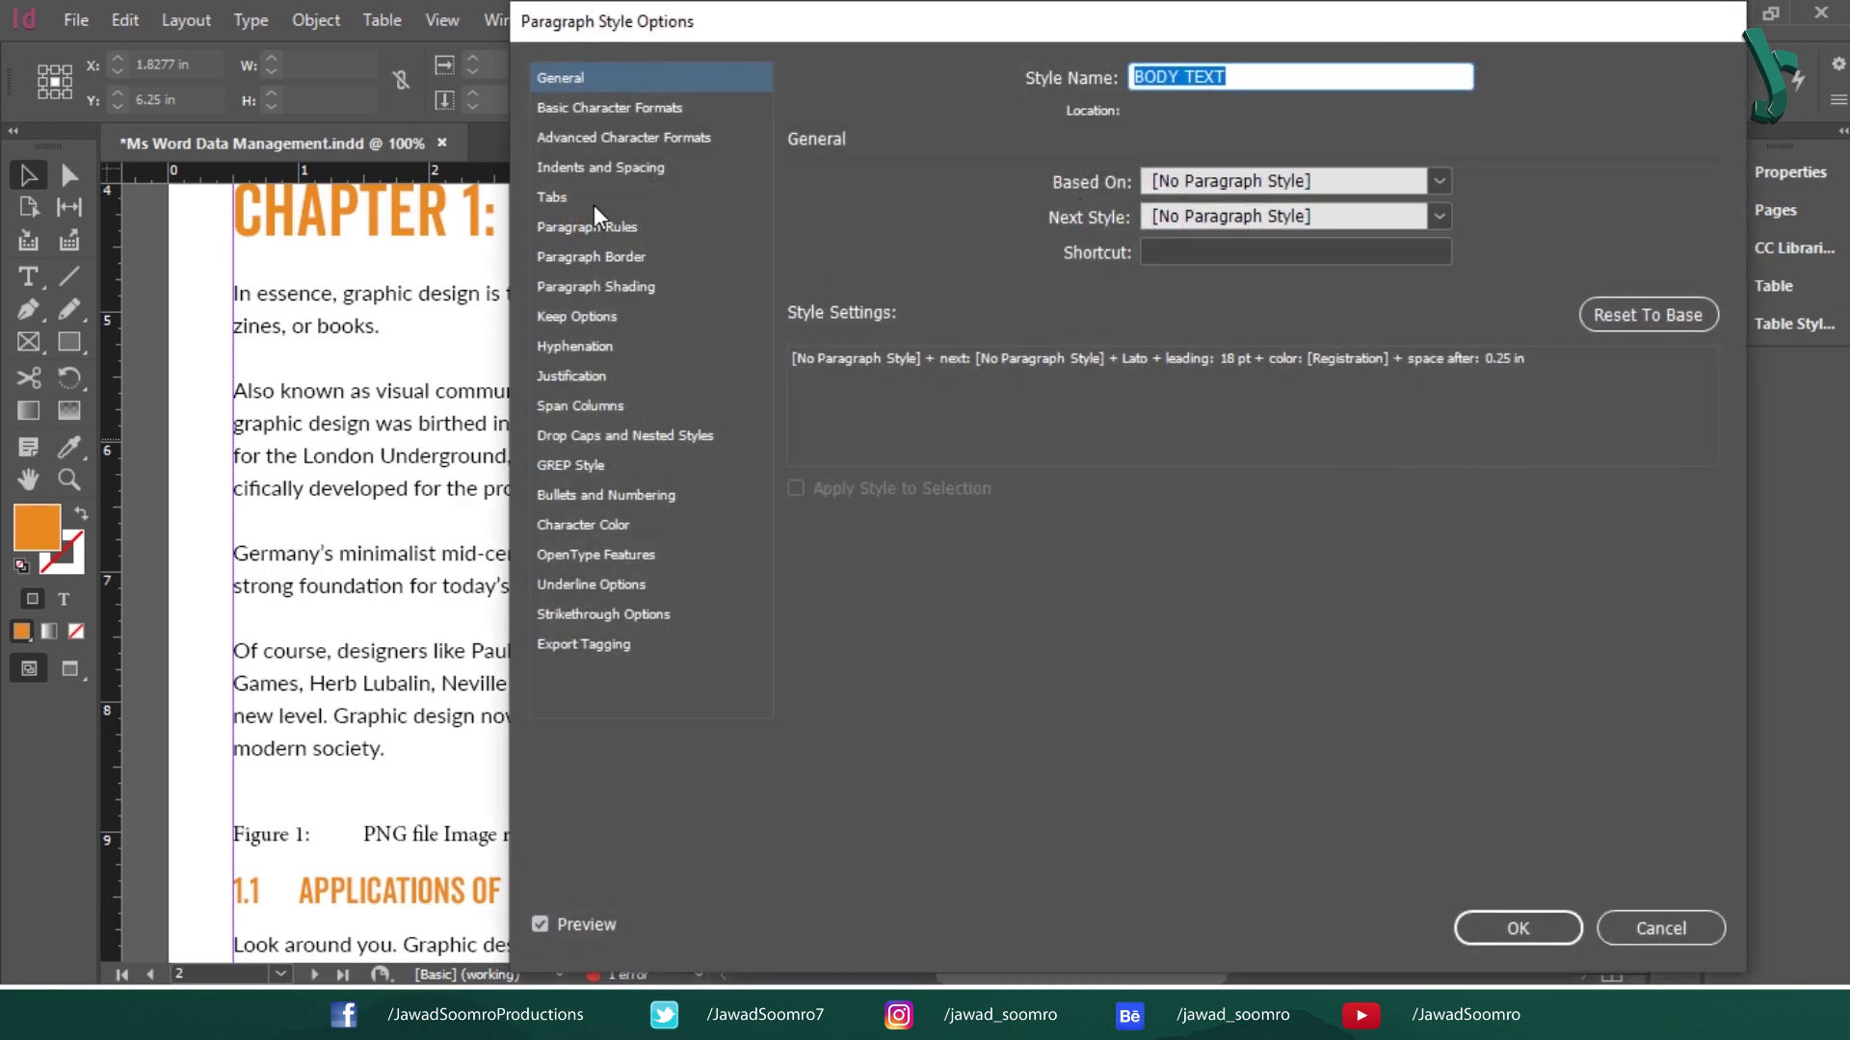
pyautogui.moveTo(792, 29); pyautogui.dragTo(1588, 176)
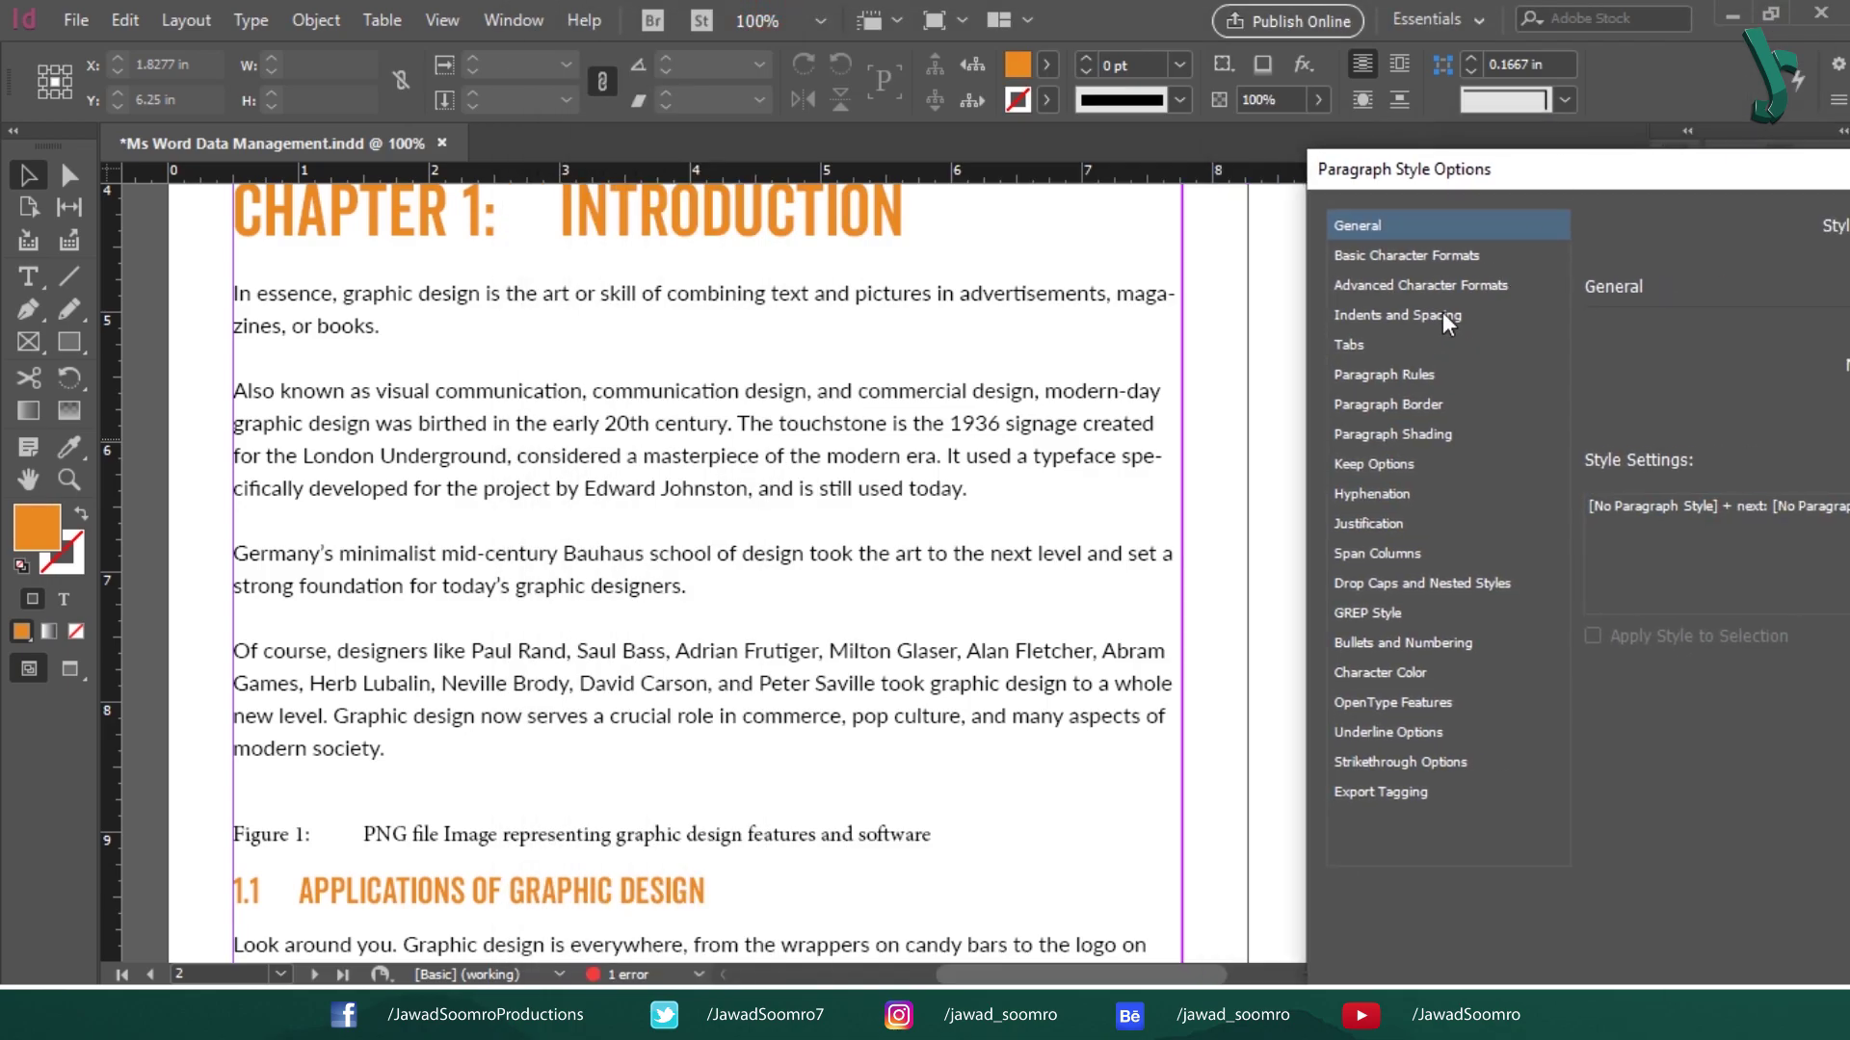
pyautogui.click(1477, 256)
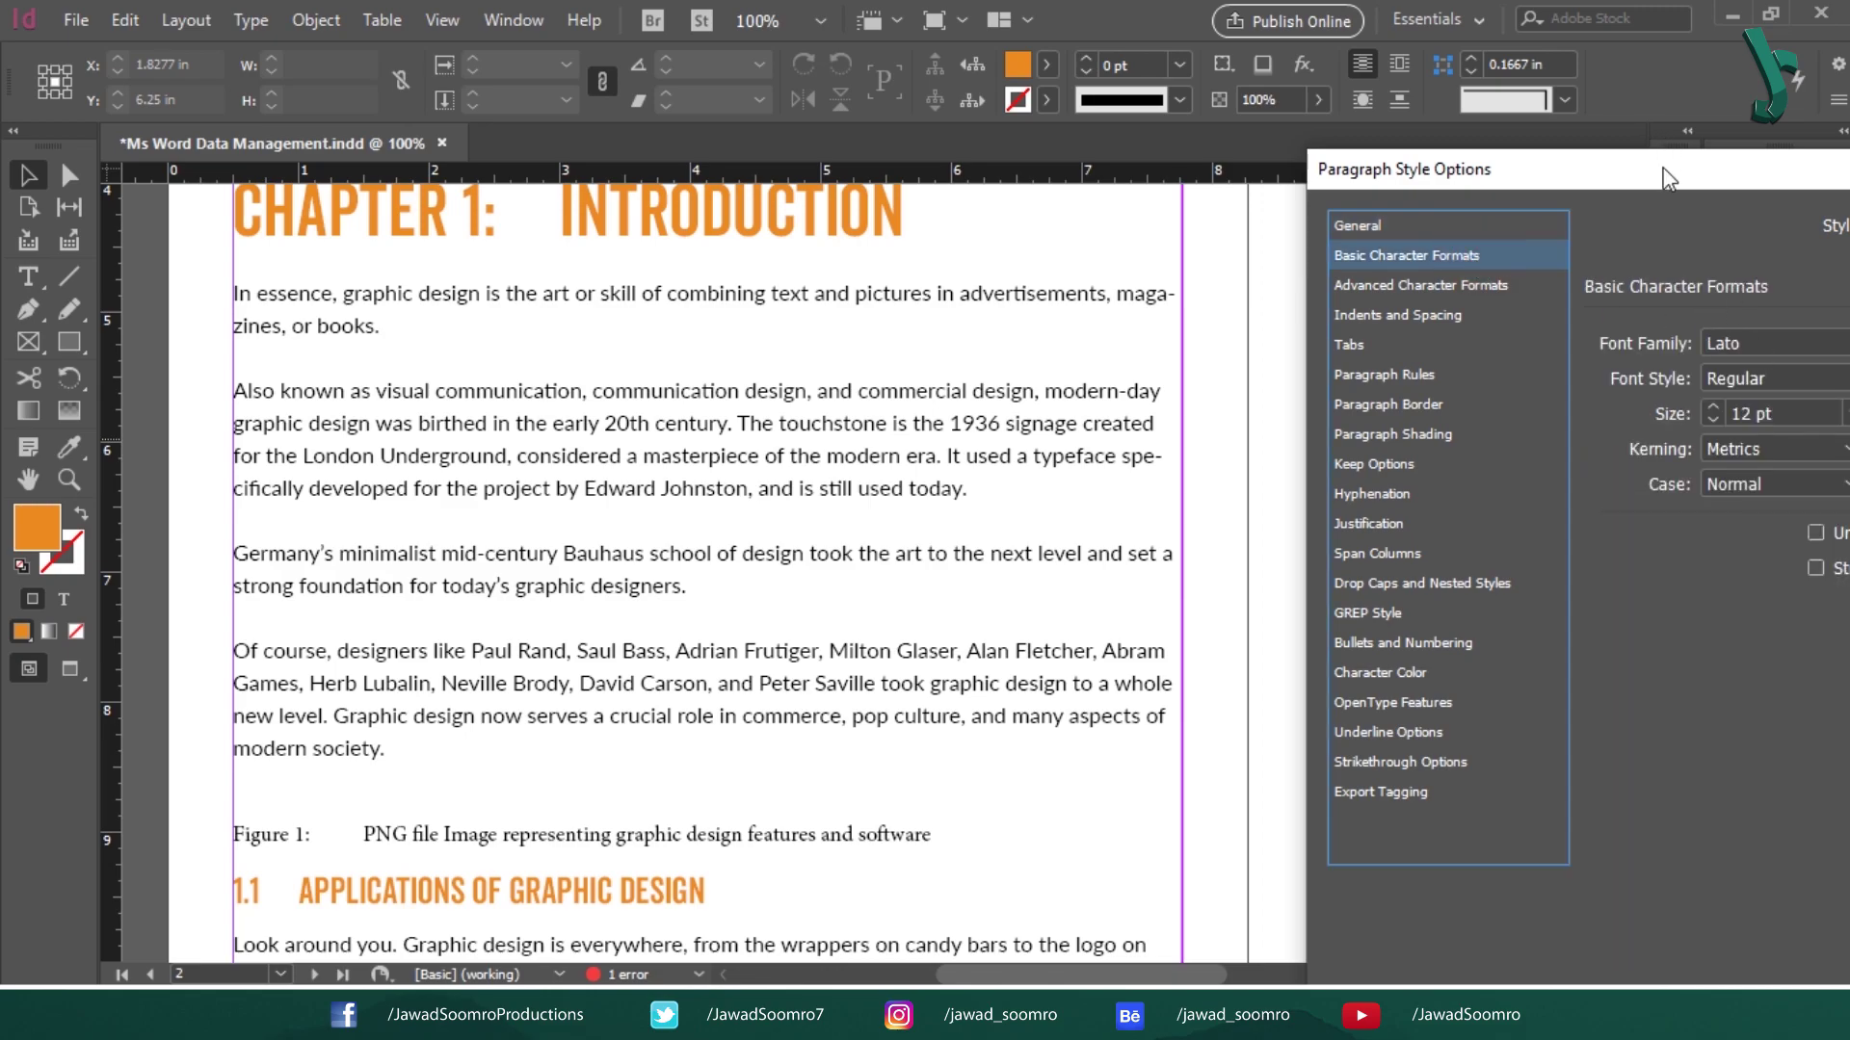
pyautogui.moveTo(1672, 173); pyautogui.dragTo(1553, 177)
pyautogui.moveTo(1685, 178); pyautogui.dragTo(1547, 173)
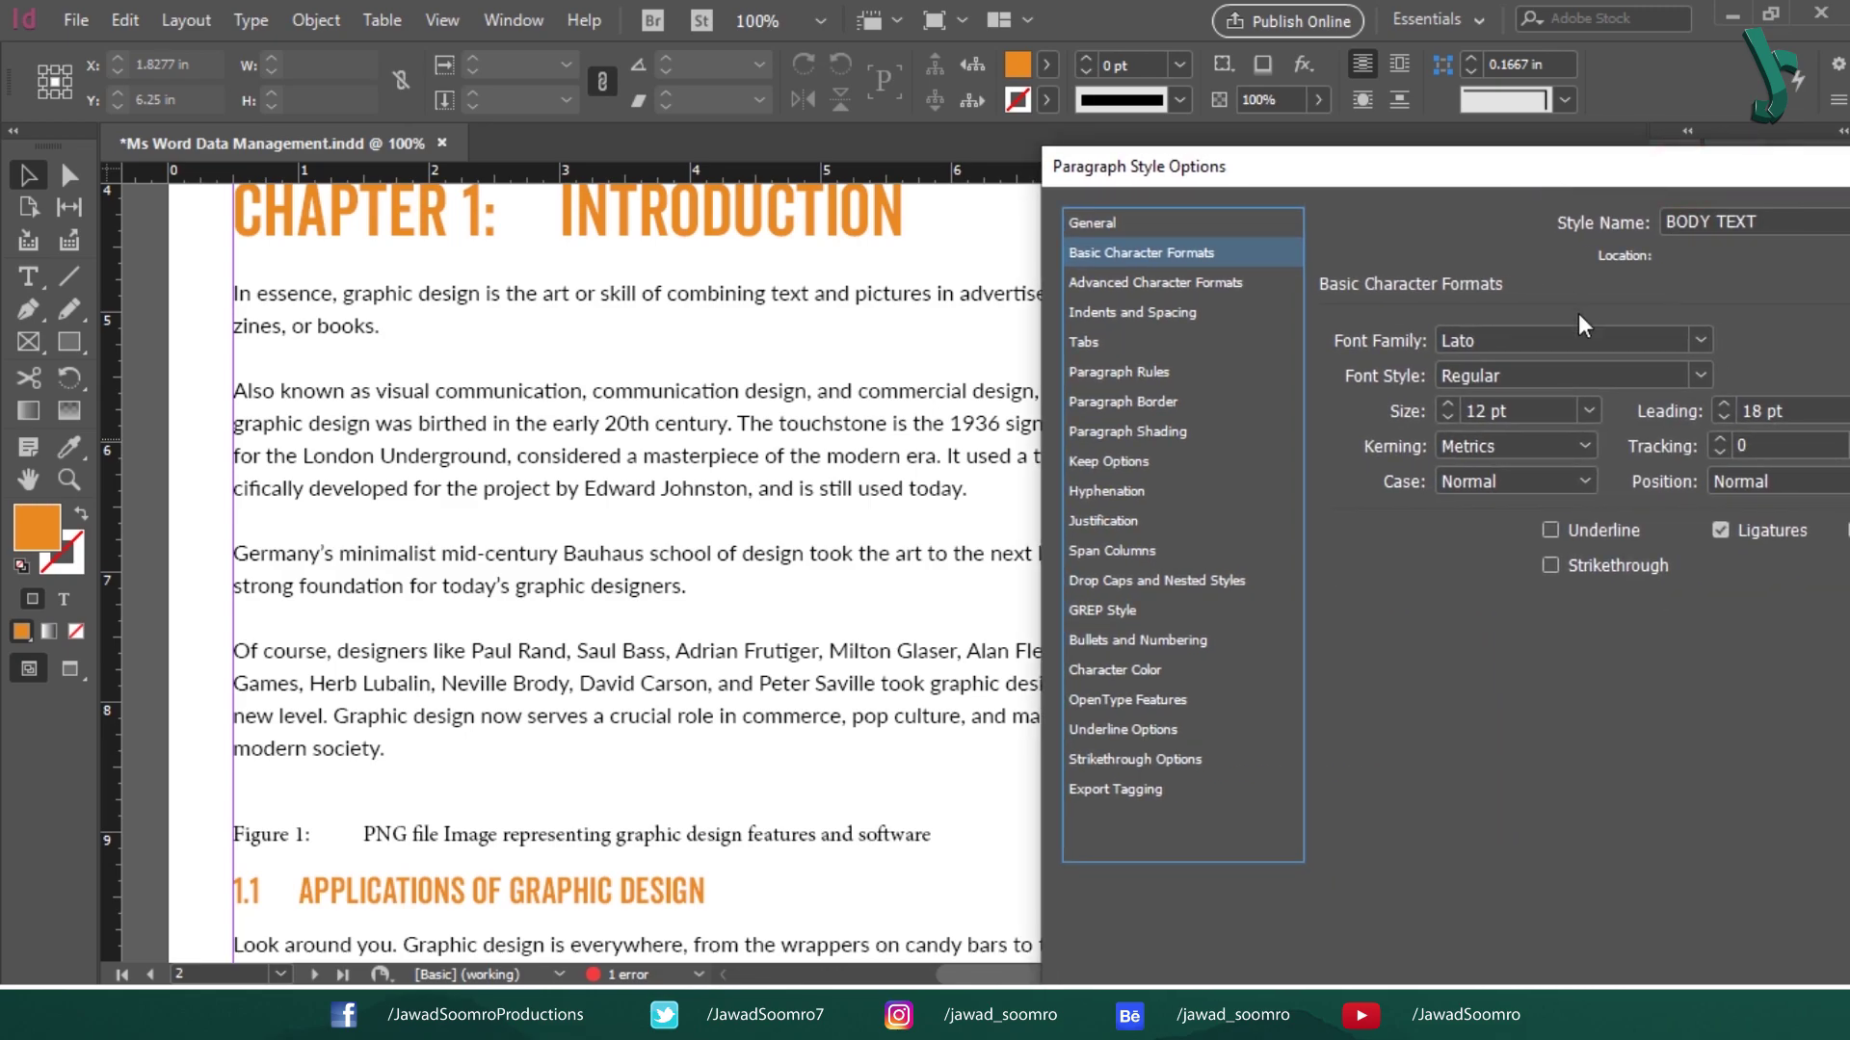
pyautogui.click(1184, 313)
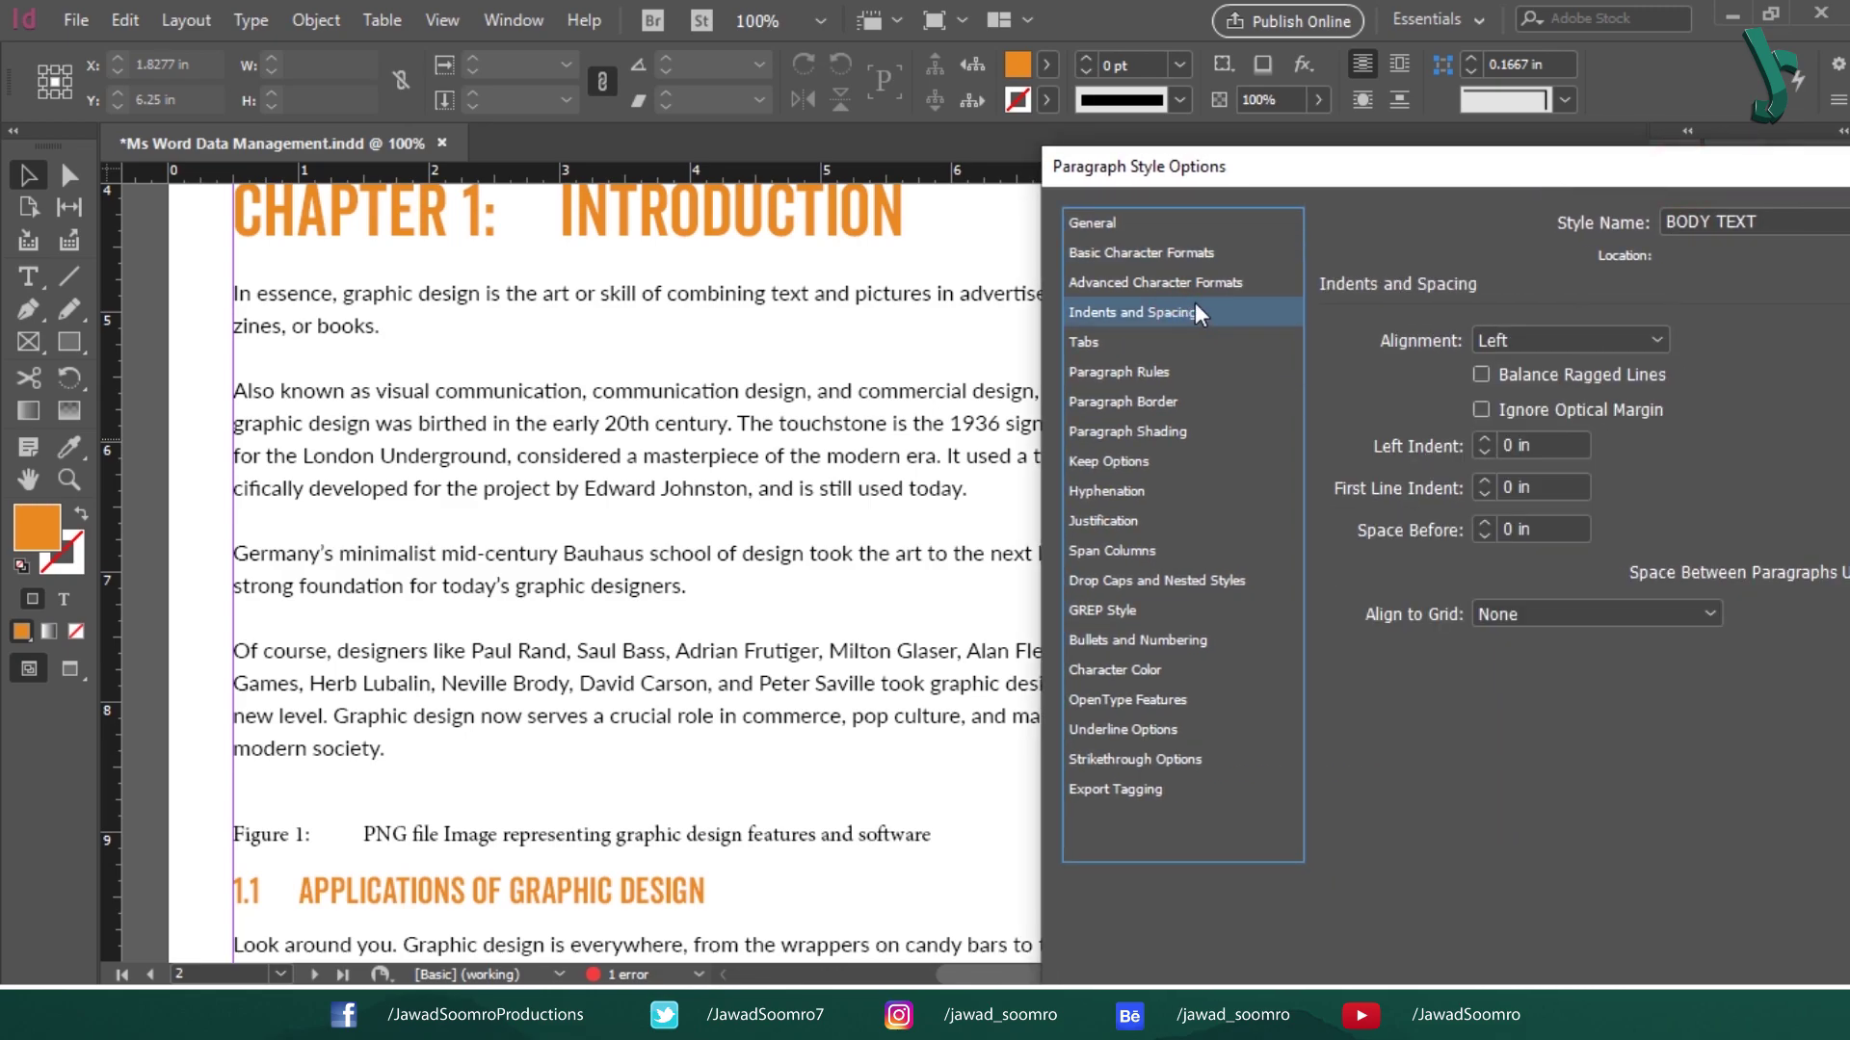
pyautogui.click(1657, 340)
pyautogui.click(1591, 449)
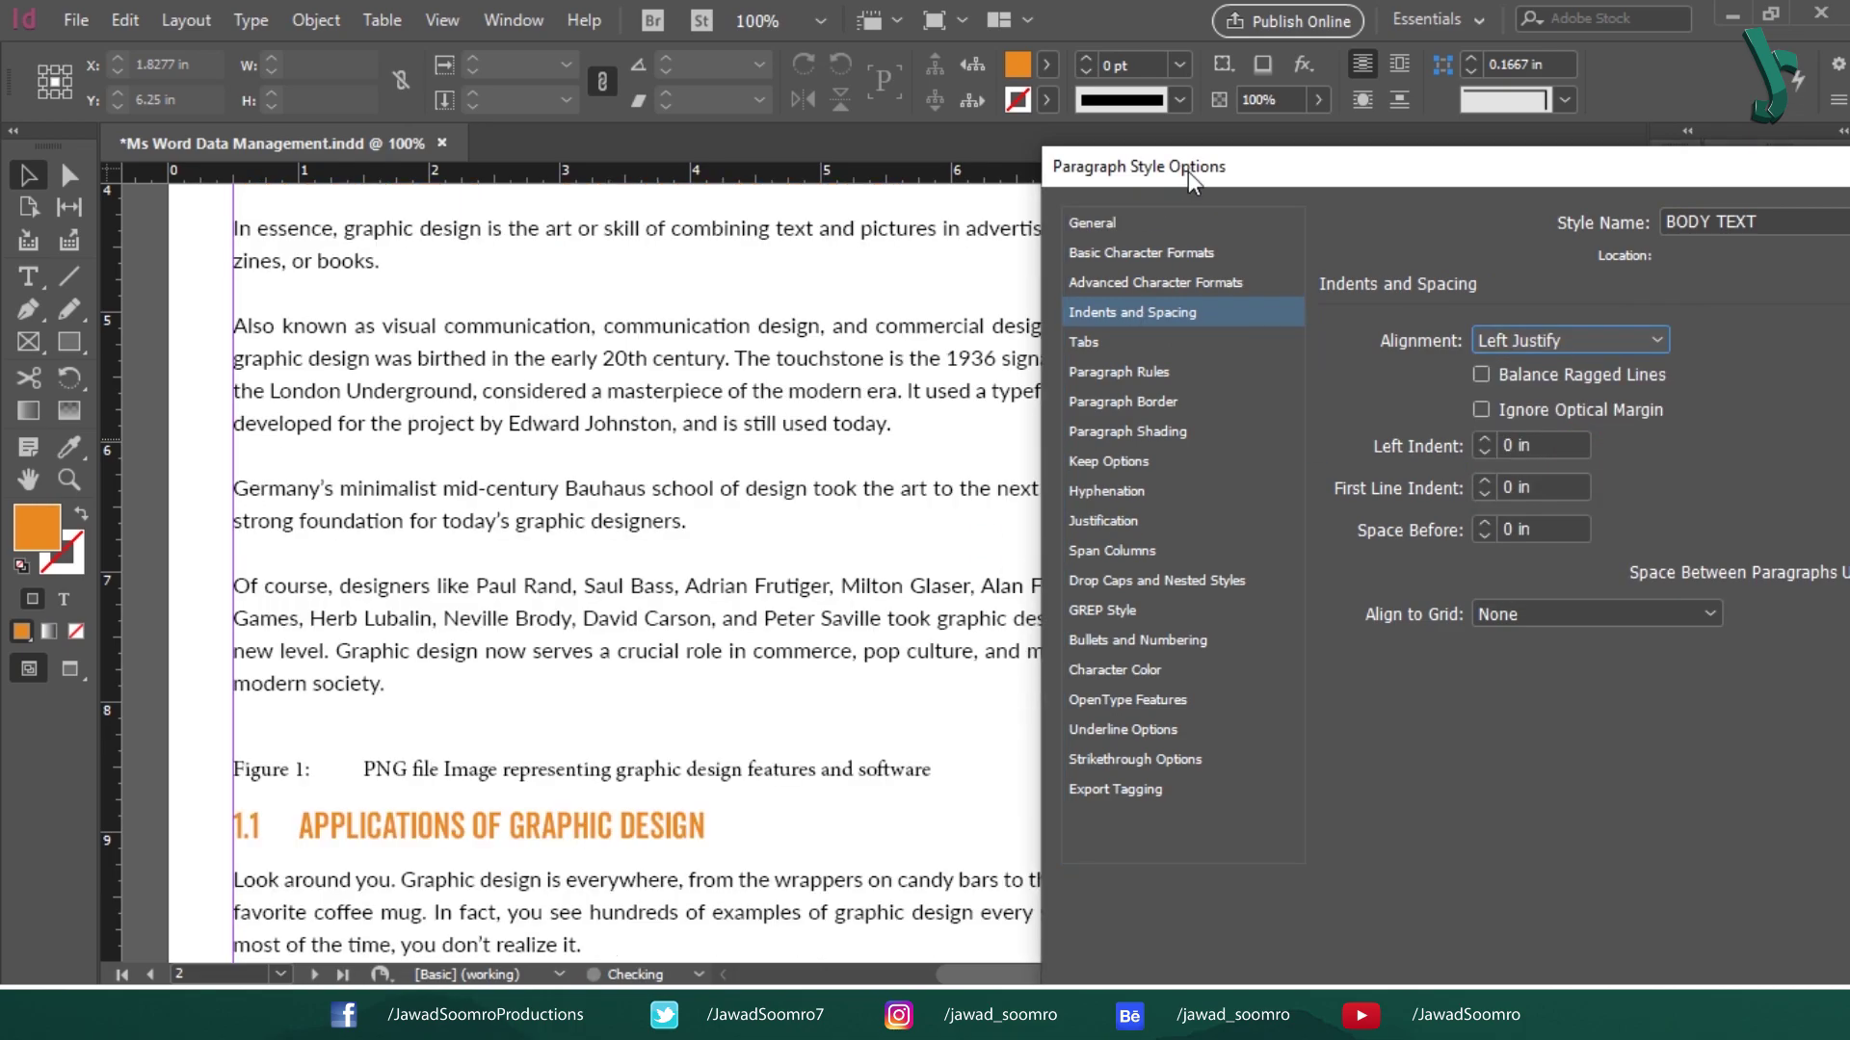
# Step: Compare the Chapter 1 text with the preview off and on, and save the BODY TEXT style's alignment change
pyautogui.moveTo(1187, 171); pyautogui.dragTo(1521, 61)
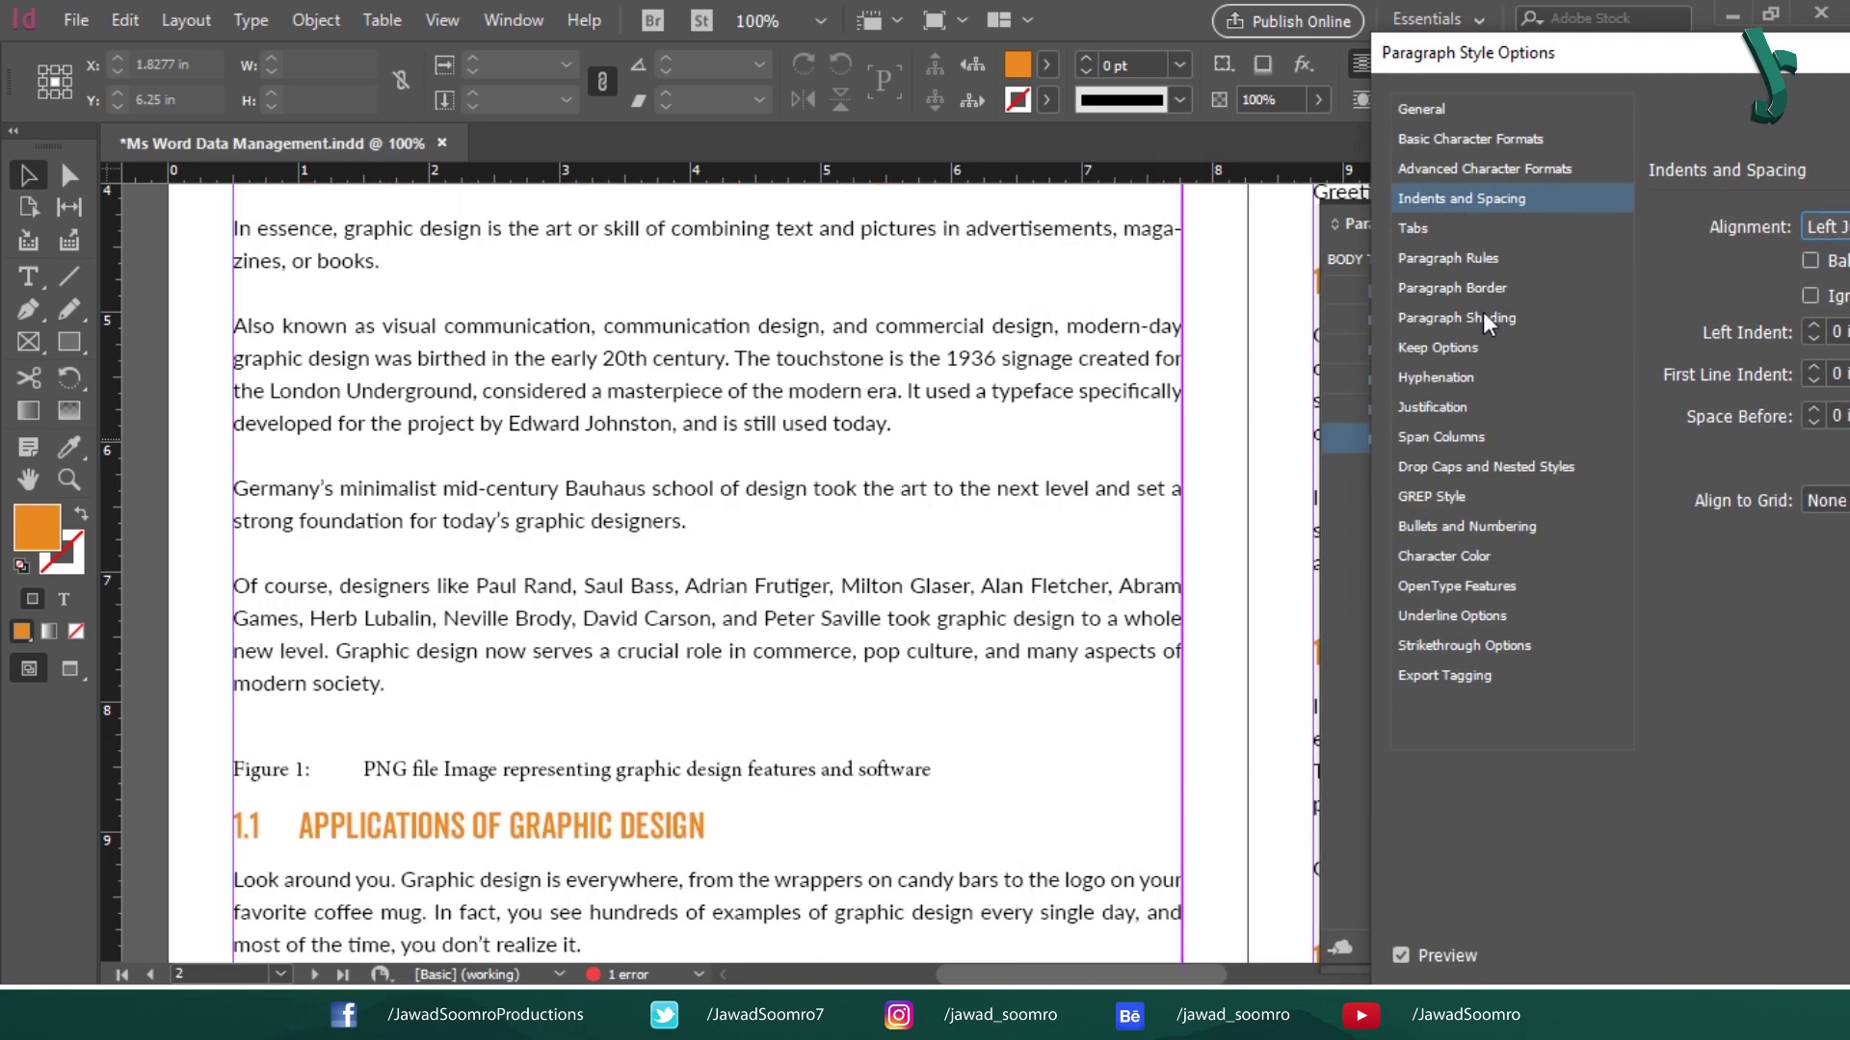
pyautogui.click(1400, 955)
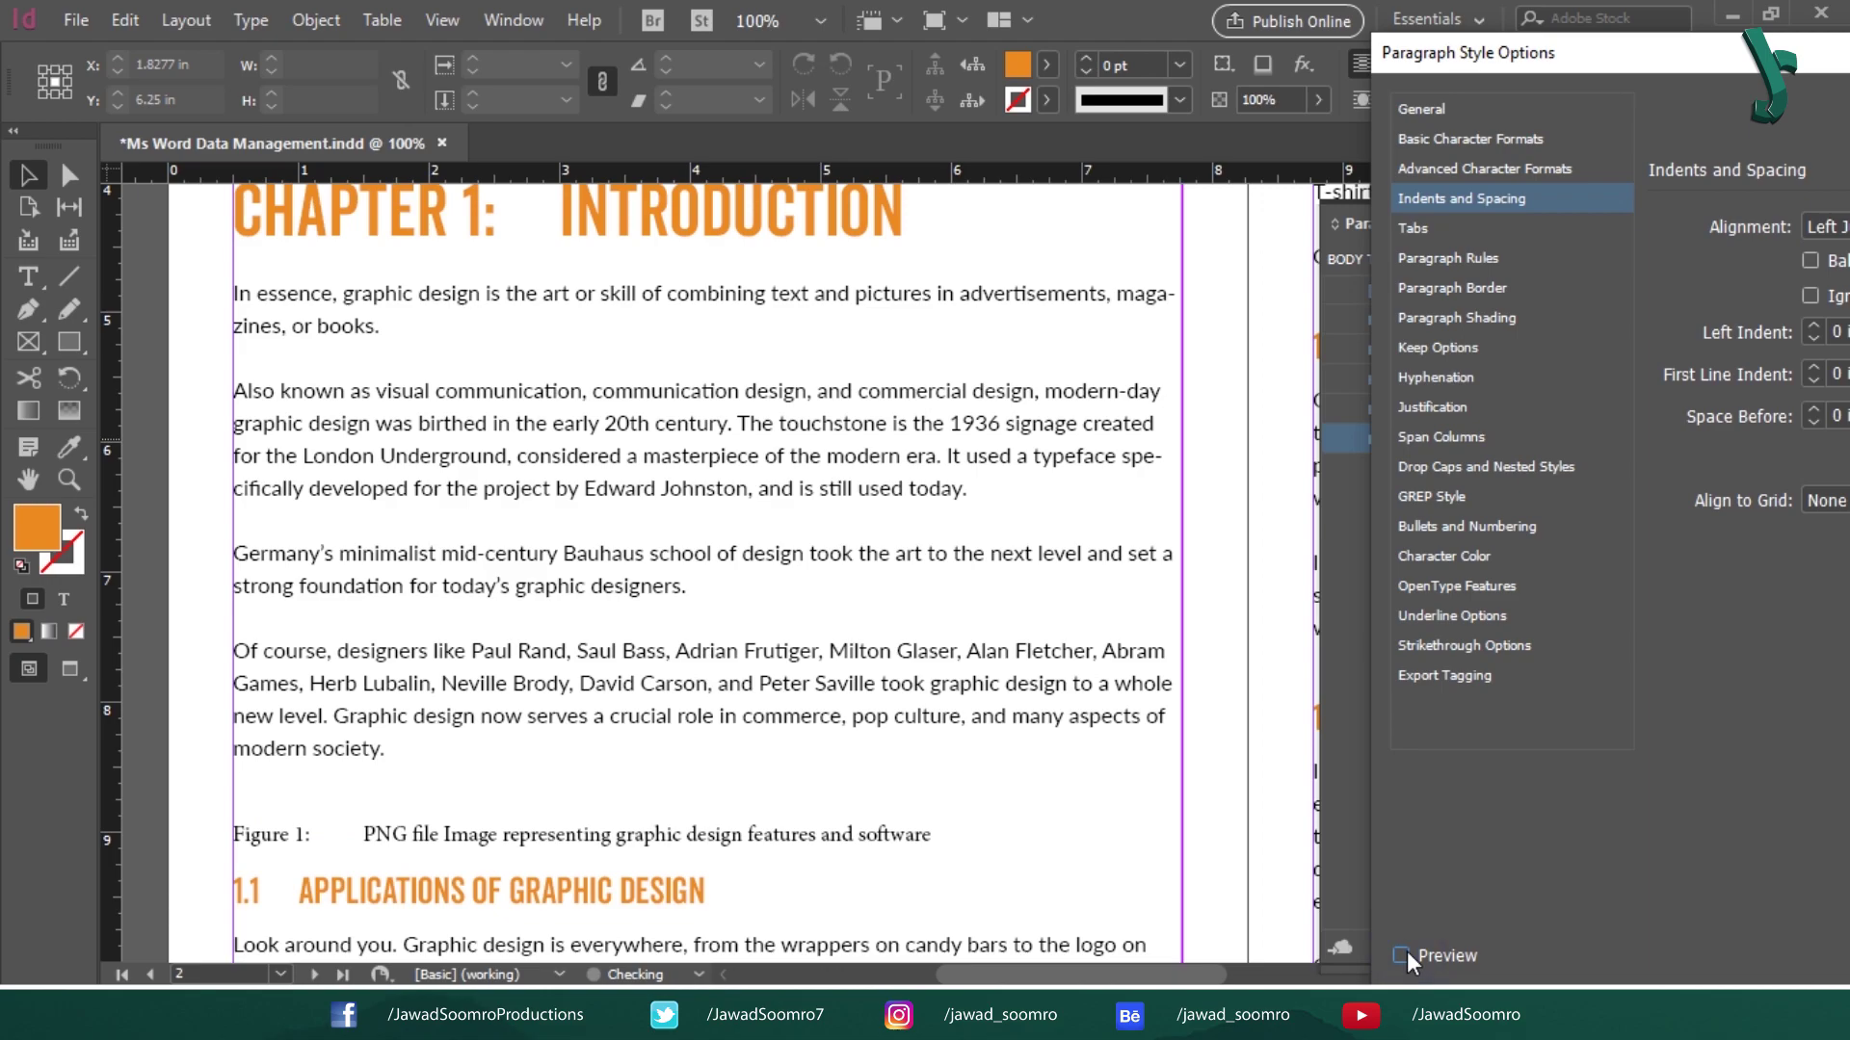
pyautogui.click(1403, 954)
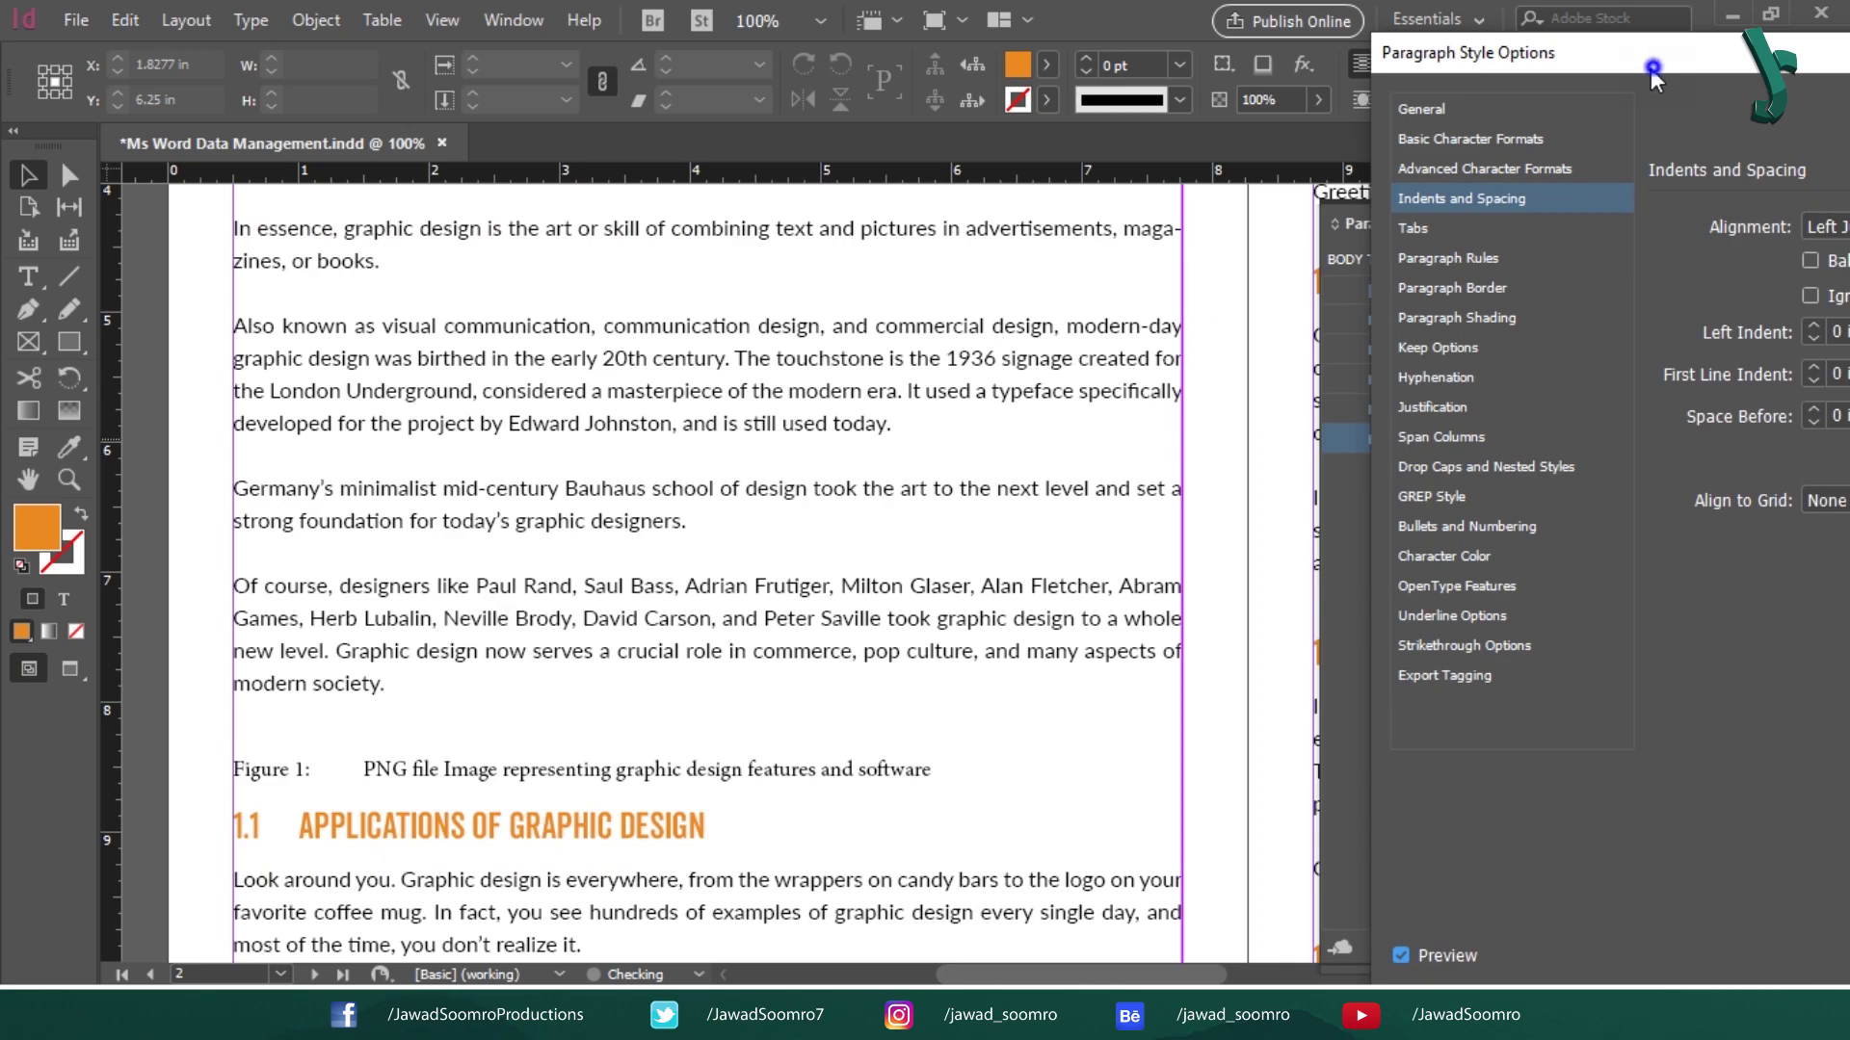
pyautogui.moveTo(1650, 67); pyautogui.dragTo(742, 34)
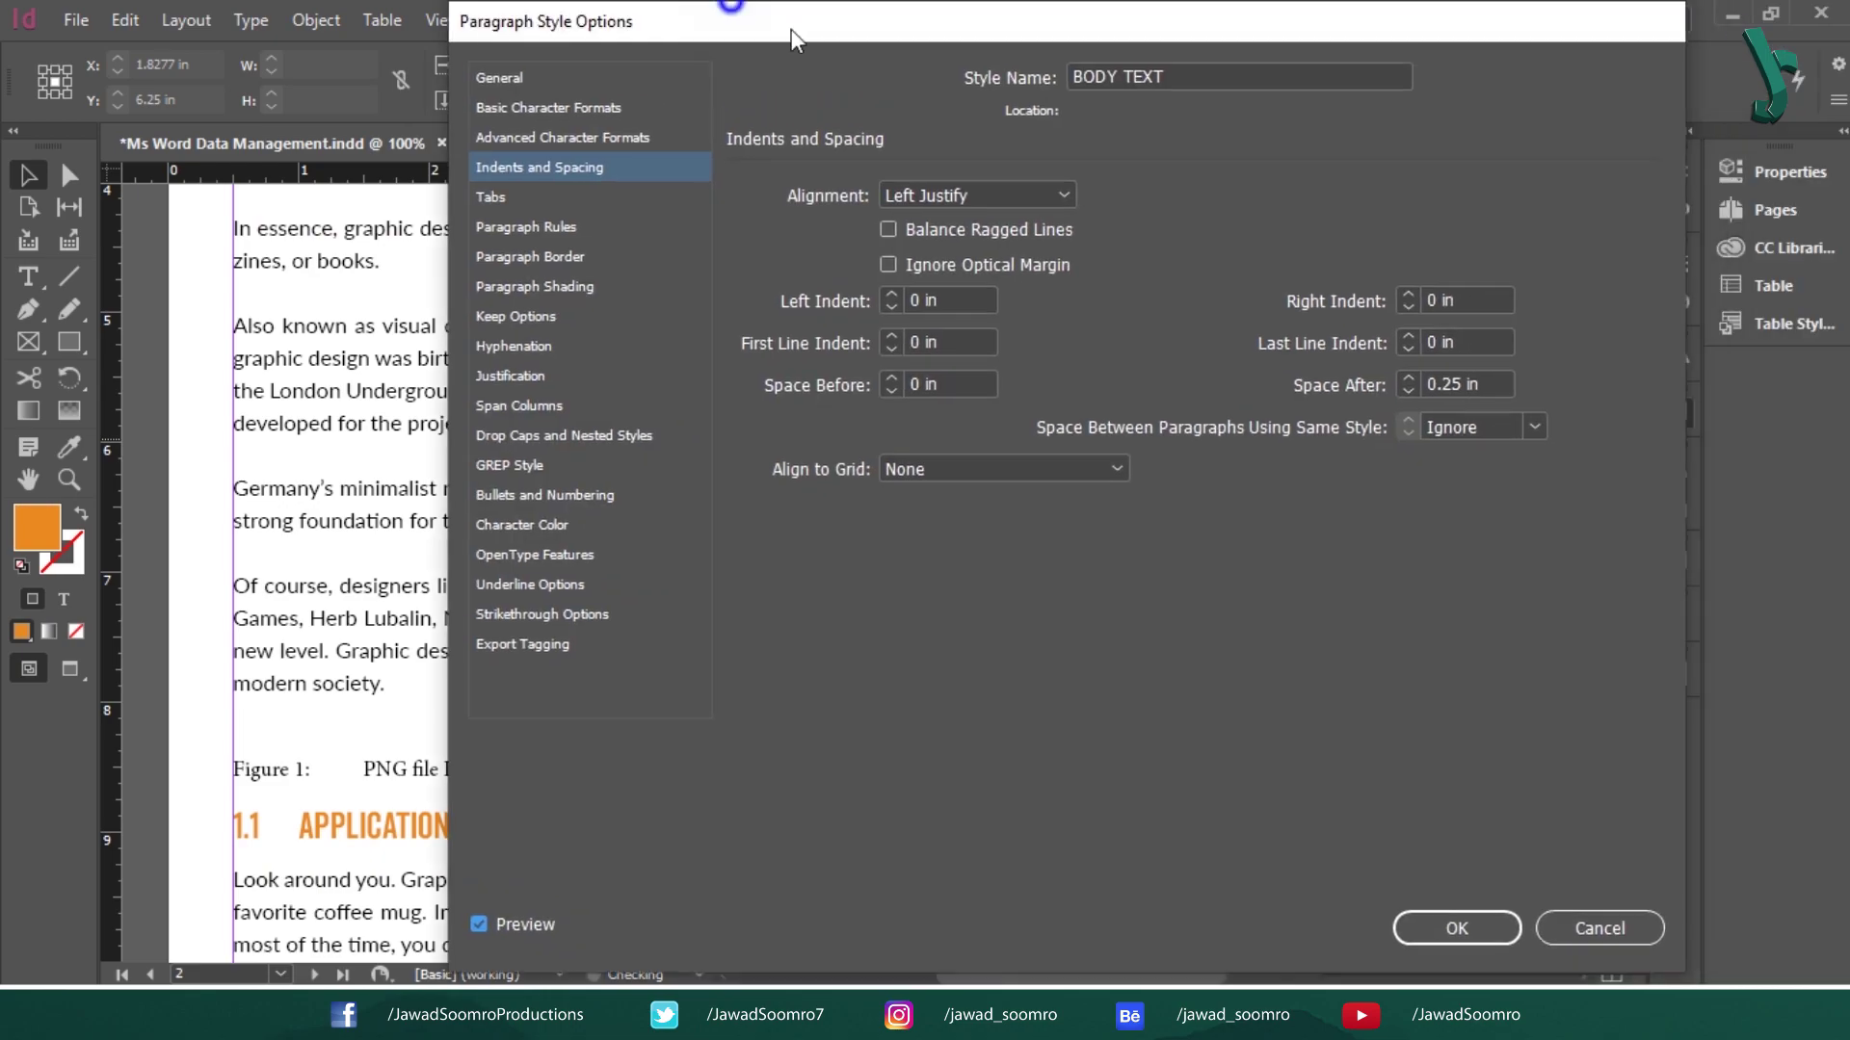
pyautogui.click(1423, 923)
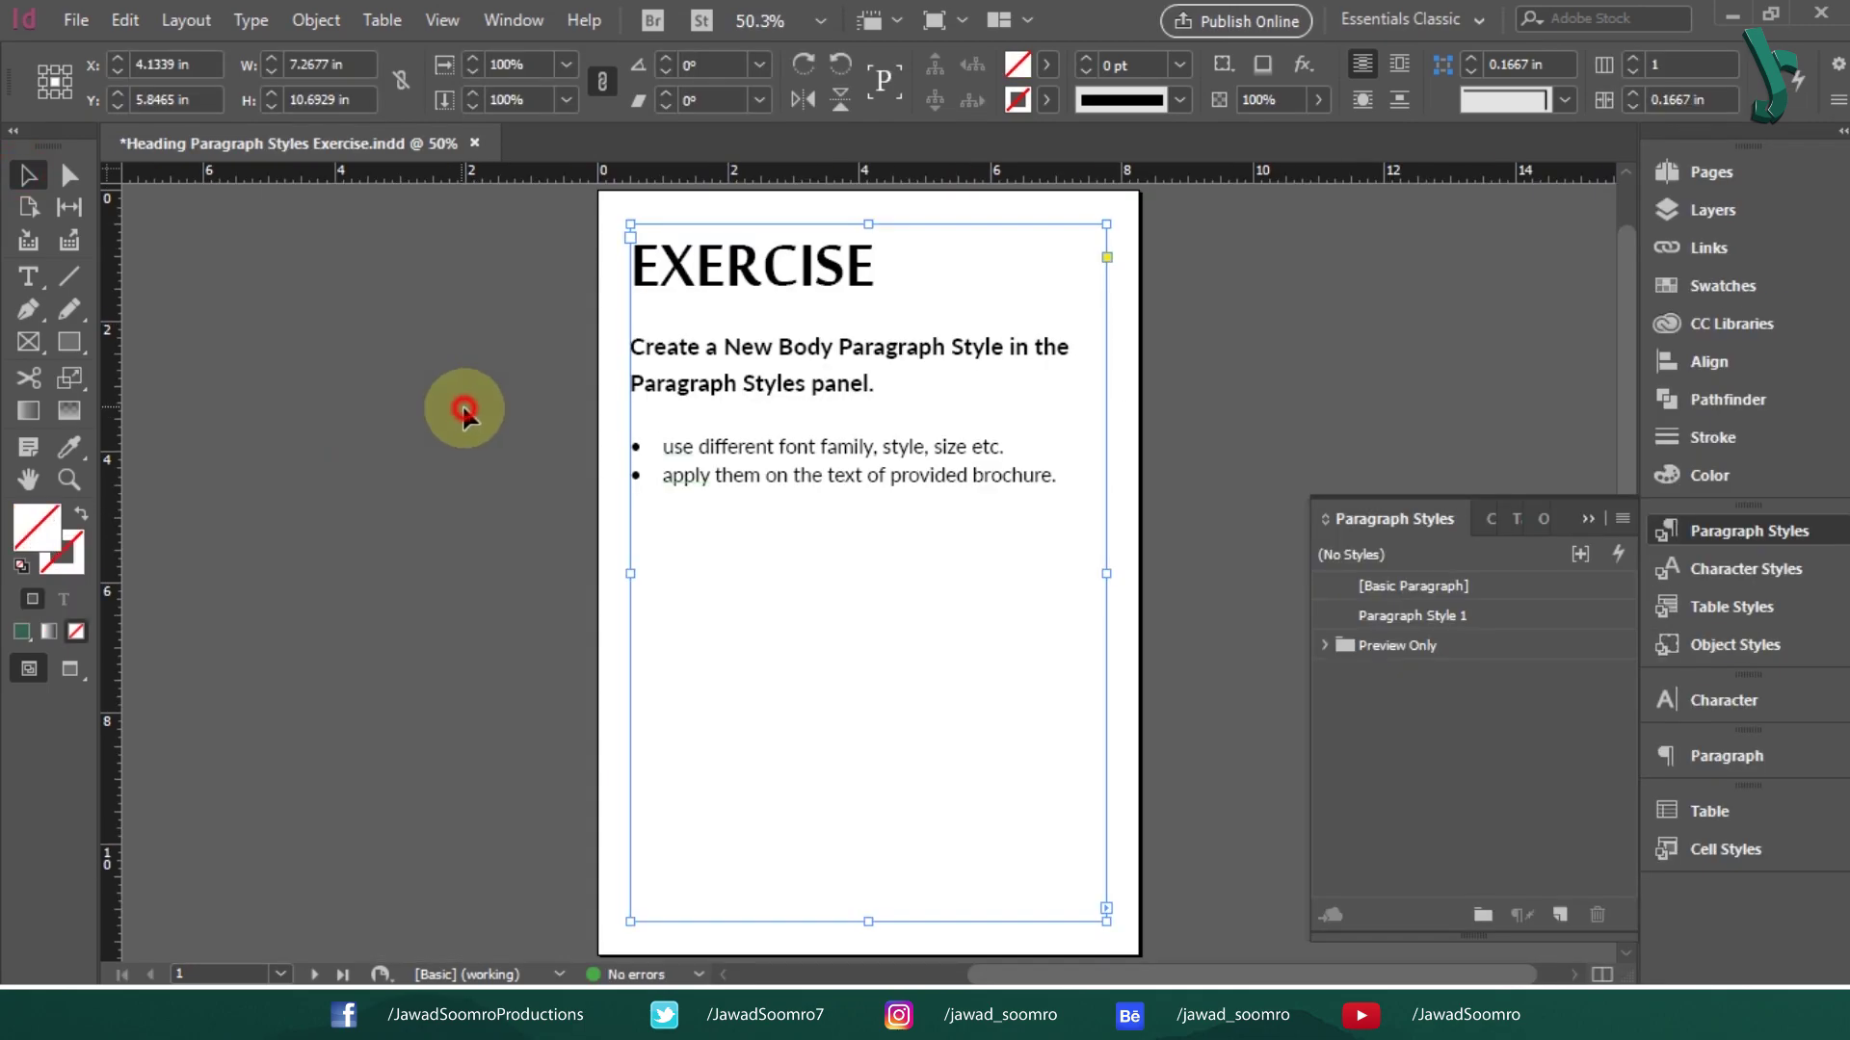
# Step: Deselect the text frame on the EXERCISE page of the Heading Paragraph Styles Exercise document
pyautogui.click(463, 410)
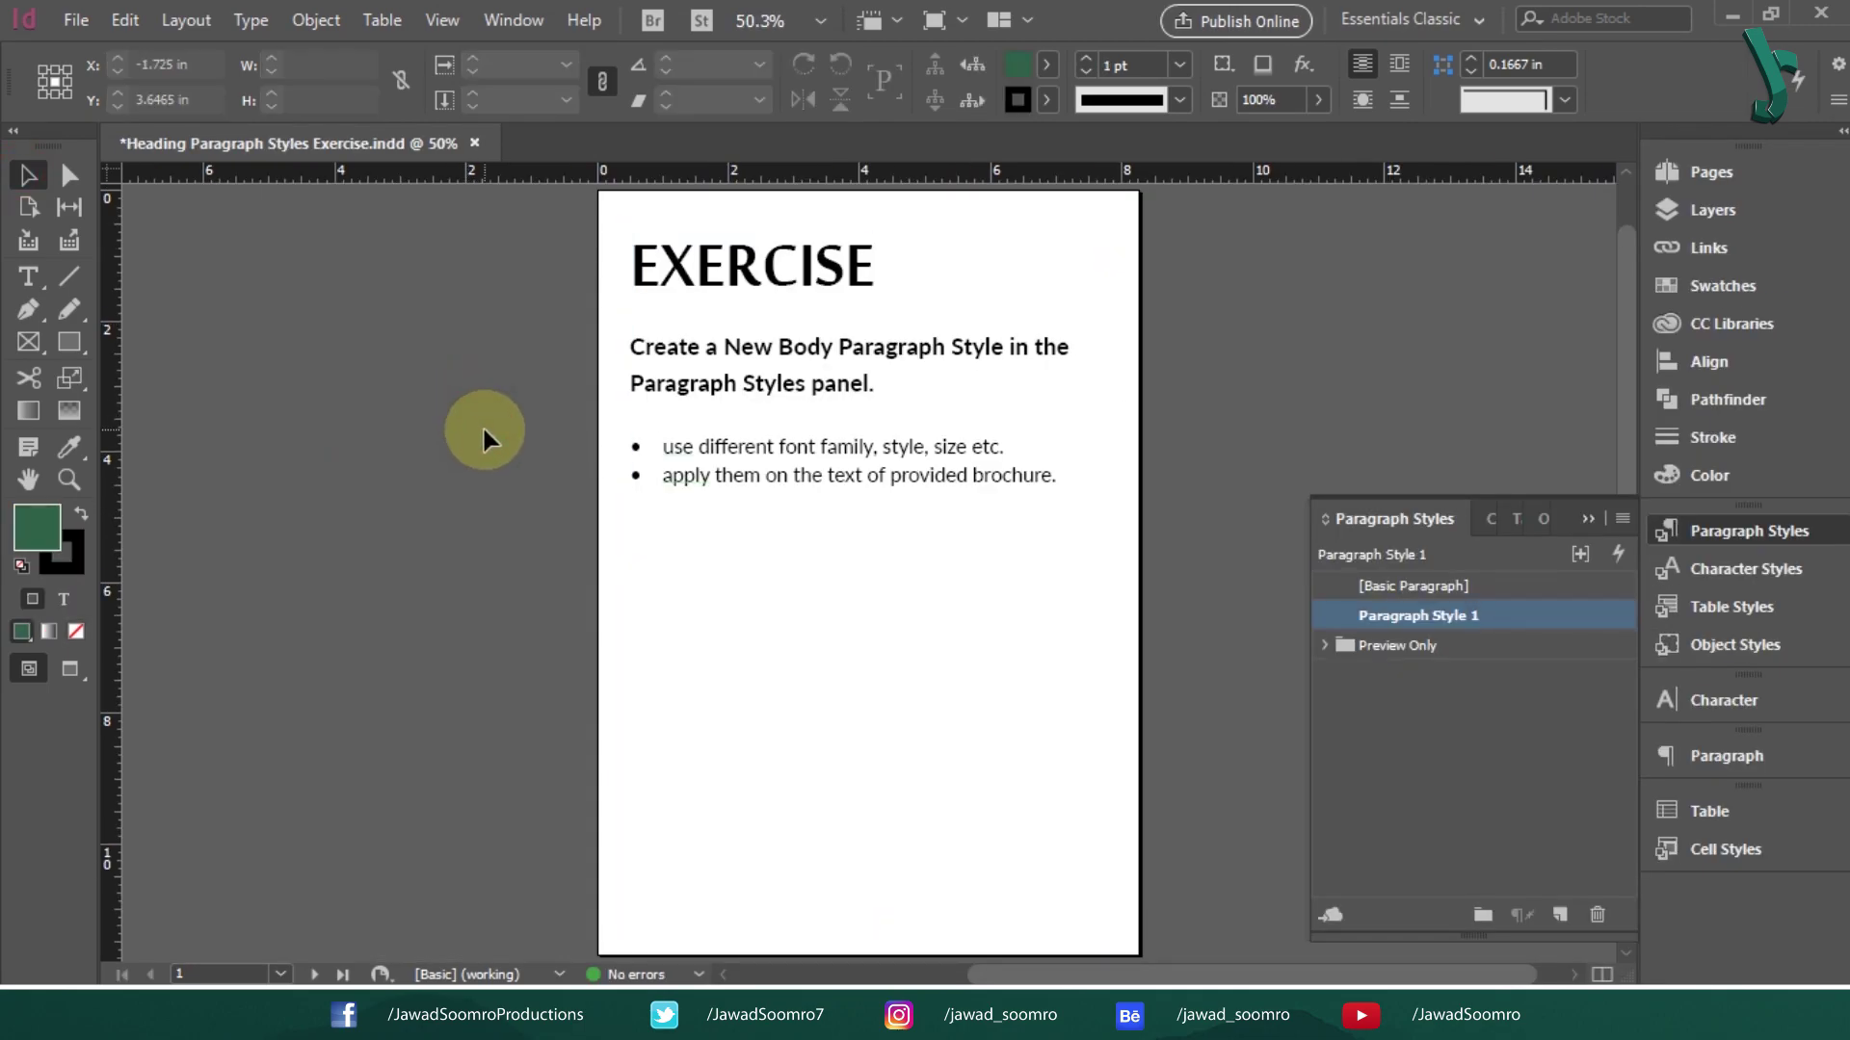